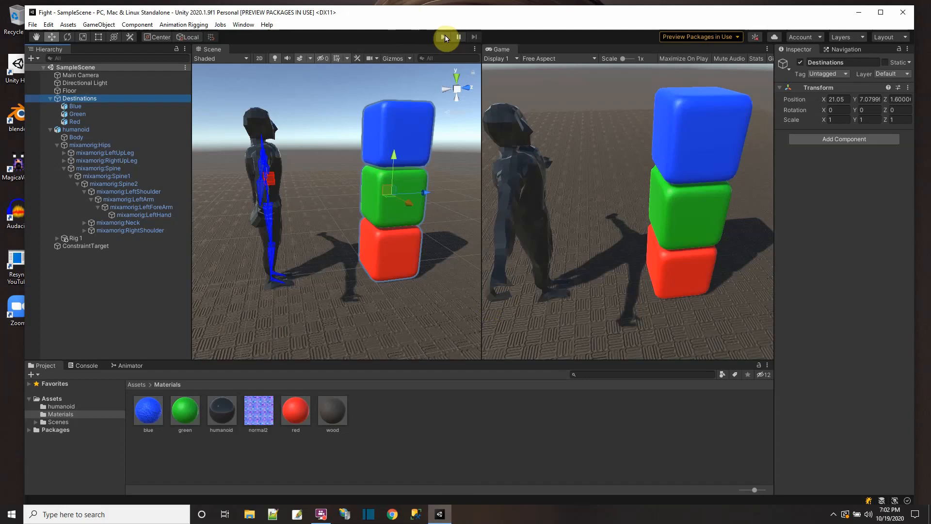
# Step: Run the finished Fight scene to preview the humanoid punching the coloured cubes, stop it and close the project
pyautogui.click(444, 37)
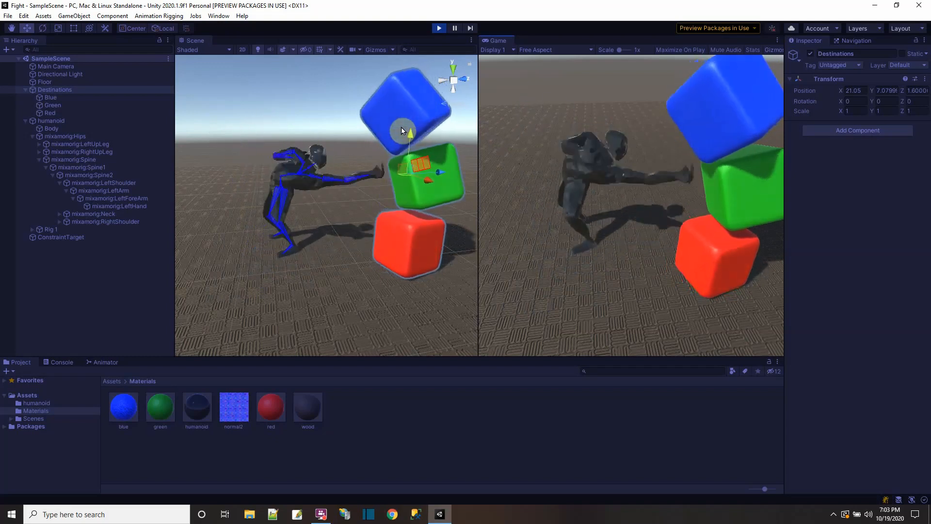
pyautogui.click(434, 29)
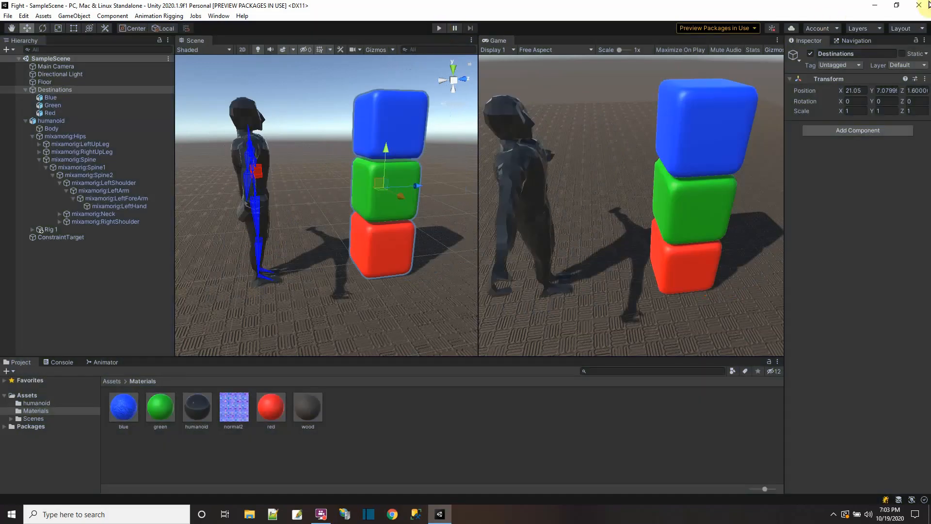
pyautogui.click(915, 7)
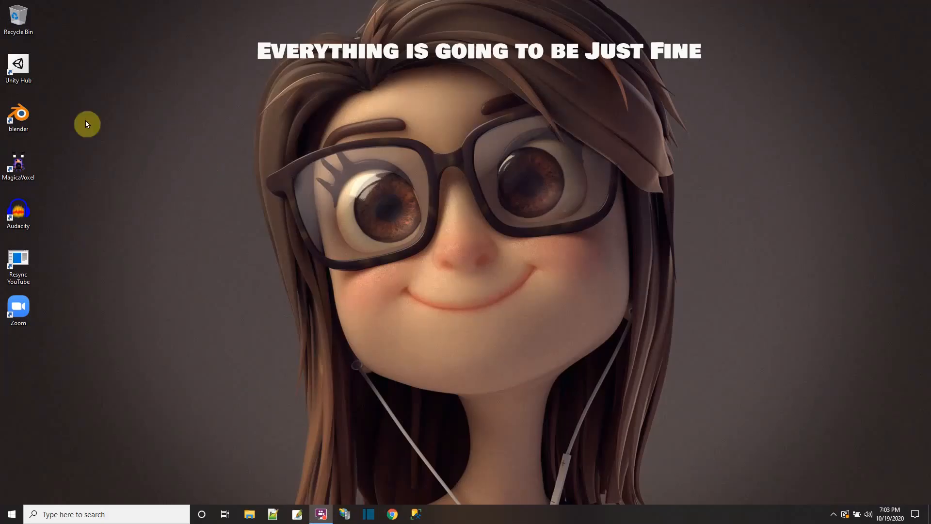
# Step: Open Unity Hub and create a new 3D project named PunchToTarget
pyautogui.doubleClick(14, 62)
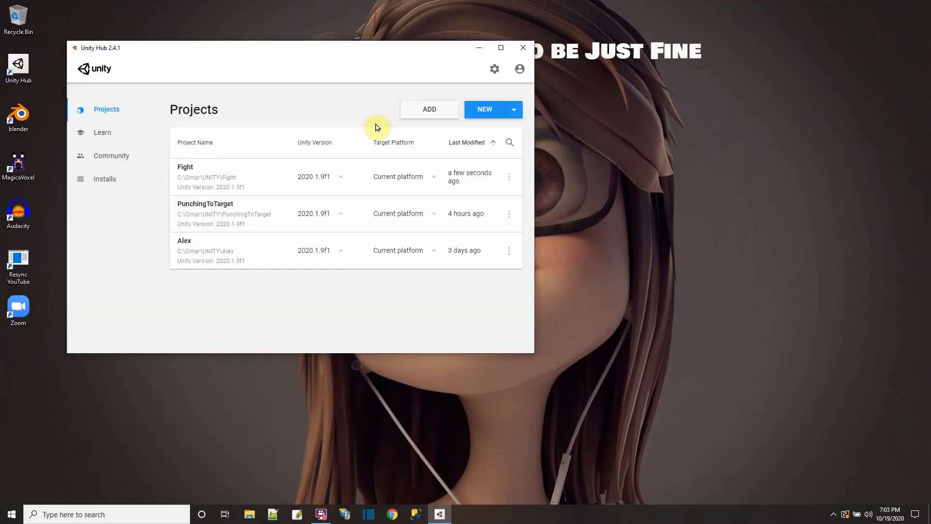
pyautogui.click(490, 108)
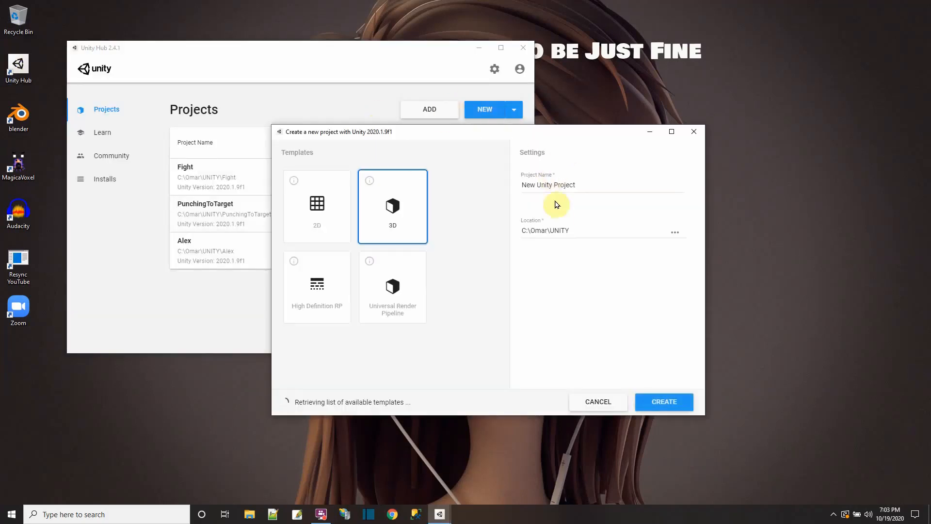
pyautogui.moveTo(578, 183); pyautogui.dragTo(480, 189)
pyautogui.write('Punch')
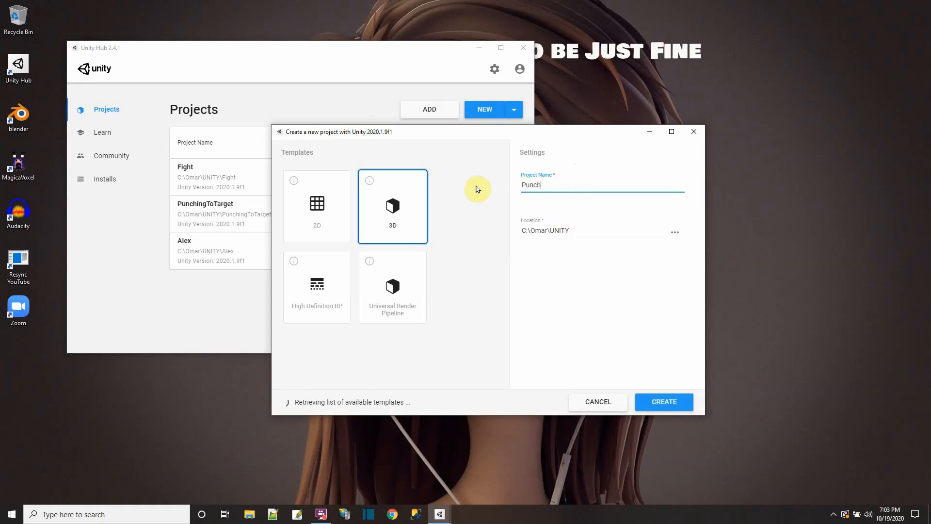
pyautogui.write('ToTarget')
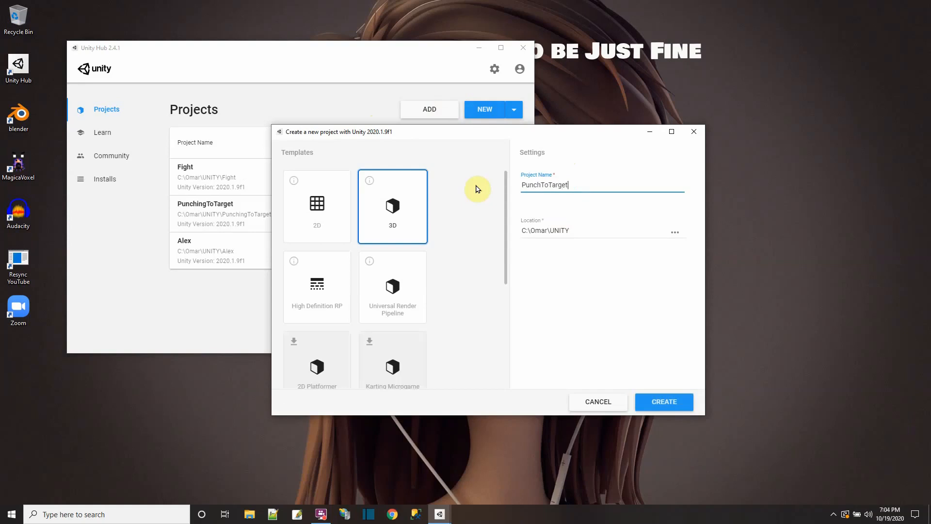
pyautogui.click(650, 401)
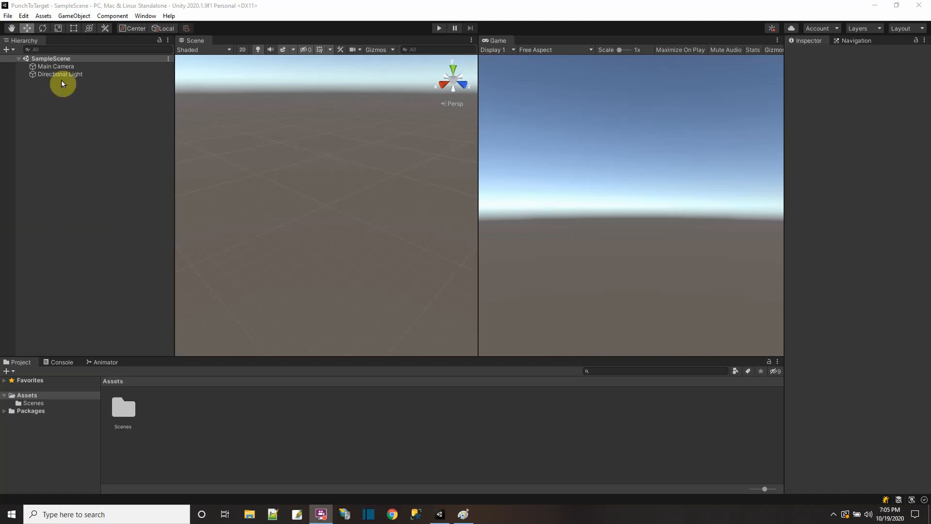
# Step: Enable preview packages in the project's Package Manager settings and close the settings
pyautogui.click(23, 17)
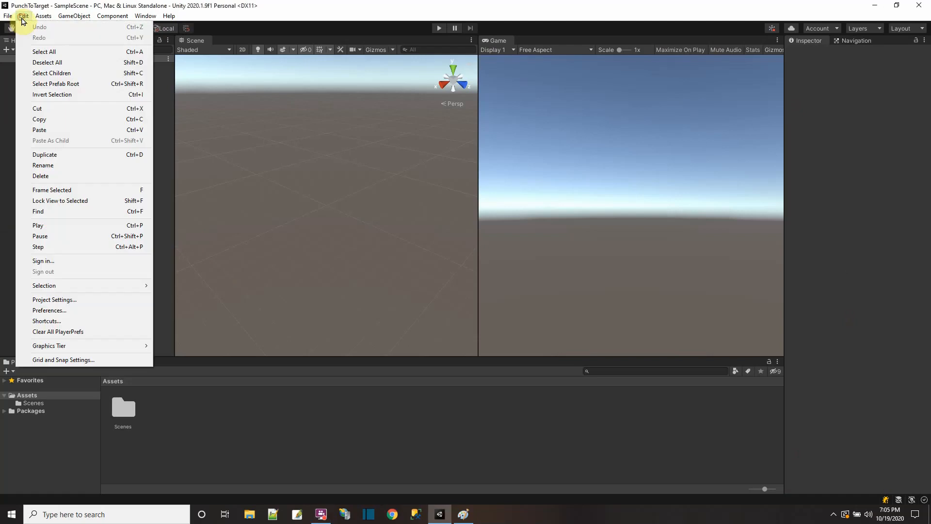
pyautogui.click(64, 299)
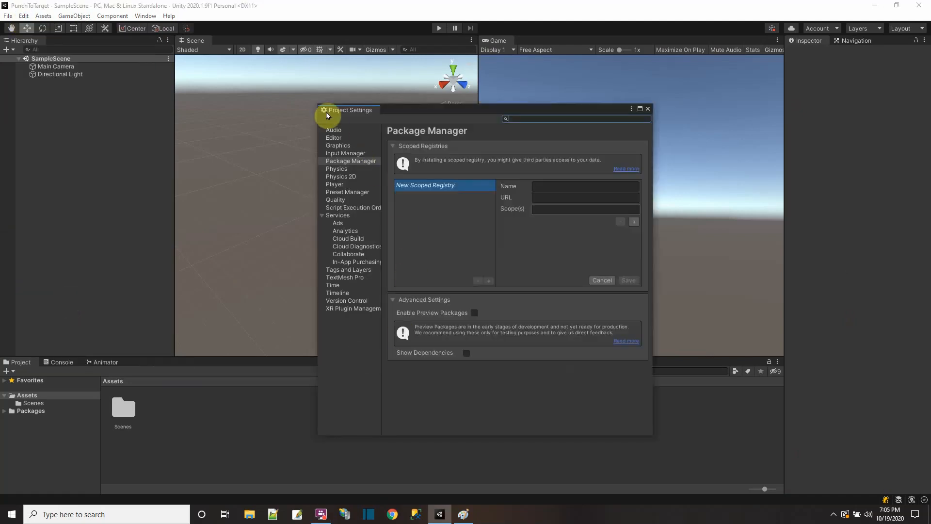
pyautogui.click(474, 312)
pyautogui.click(492, 277)
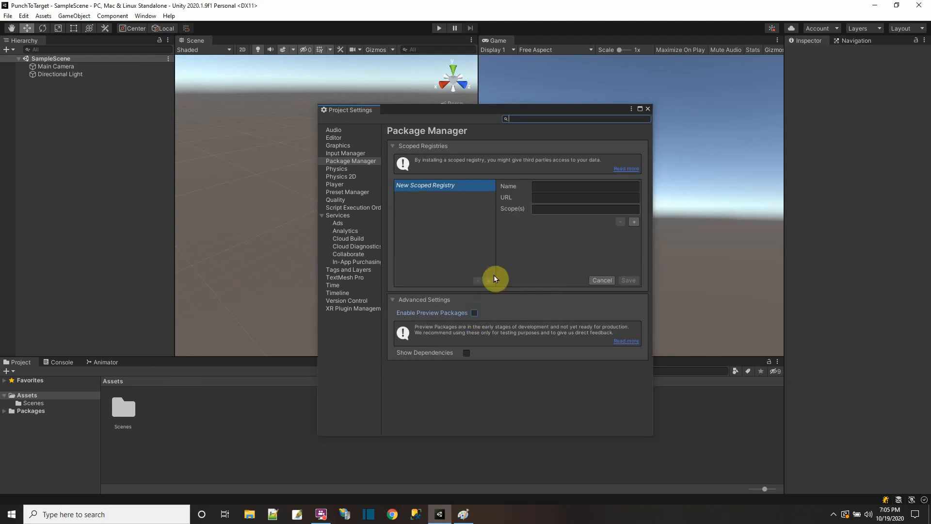
pyautogui.click(646, 109)
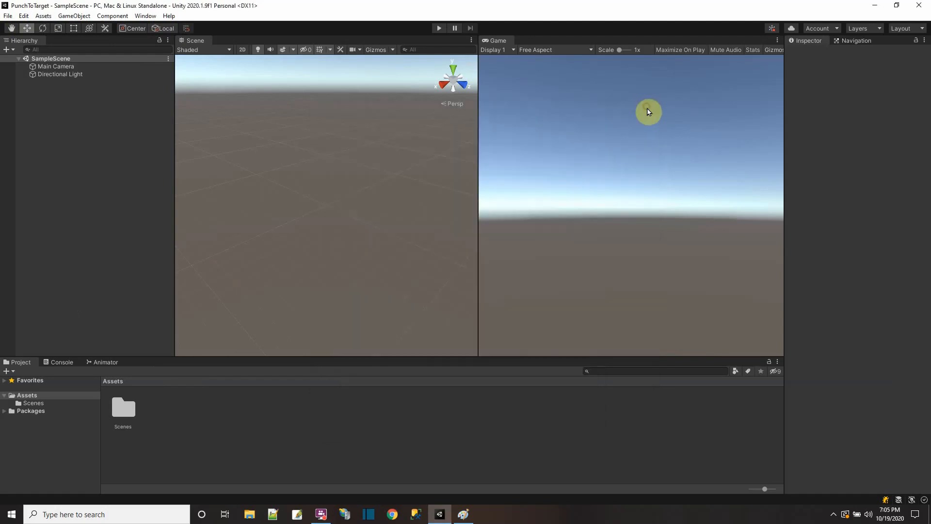
# Step: Install the Animation Rigging 0.3.4-preview package from the Unity Registry and close the Package Manager
pyautogui.click(145, 16)
pyautogui.click(180, 104)
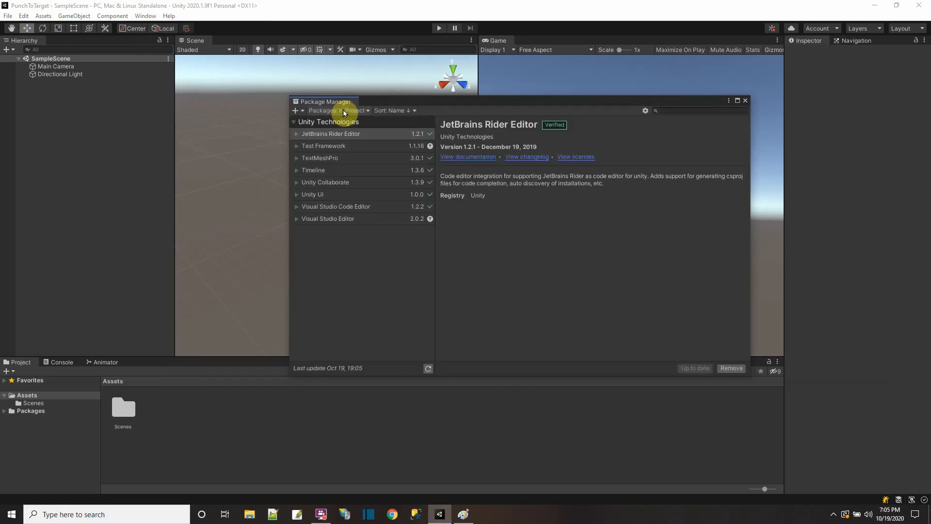
pyautogui.click(342, 111)
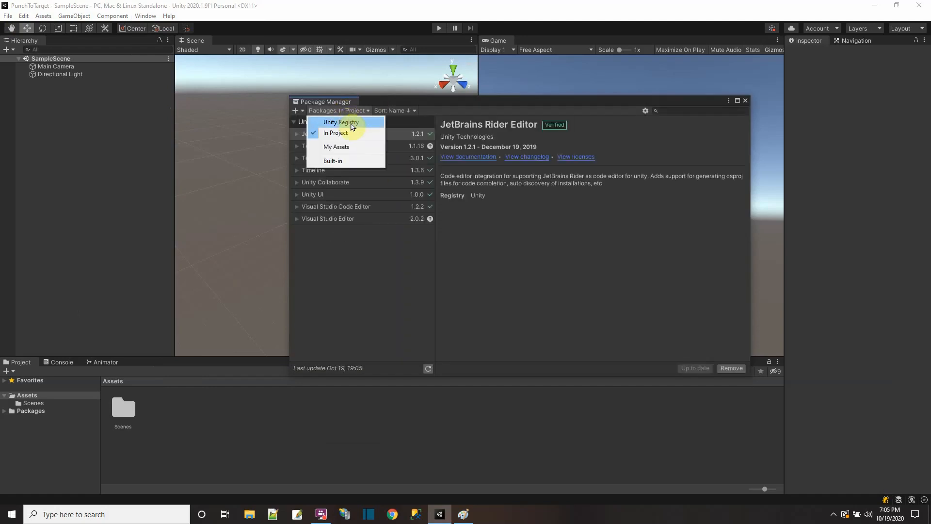
pyautogui.click(351, 123)
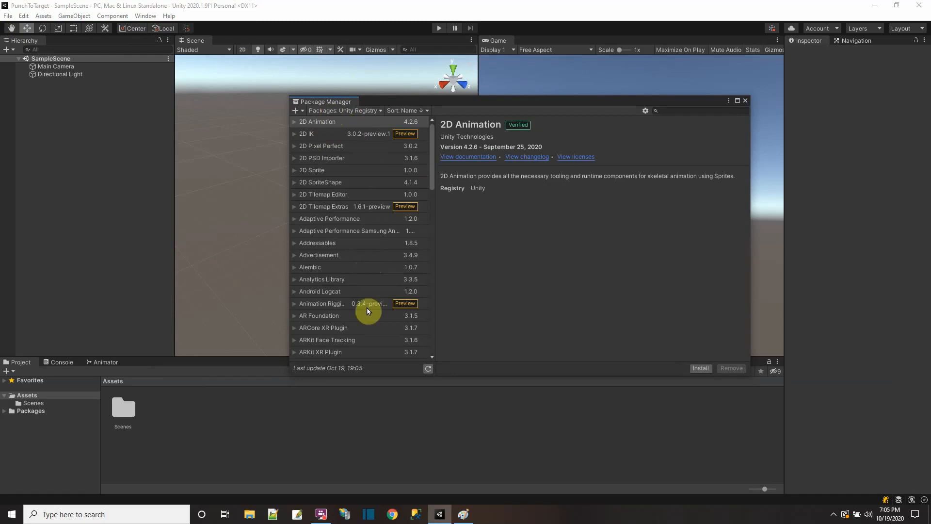
pyautogui.click(323, 304)
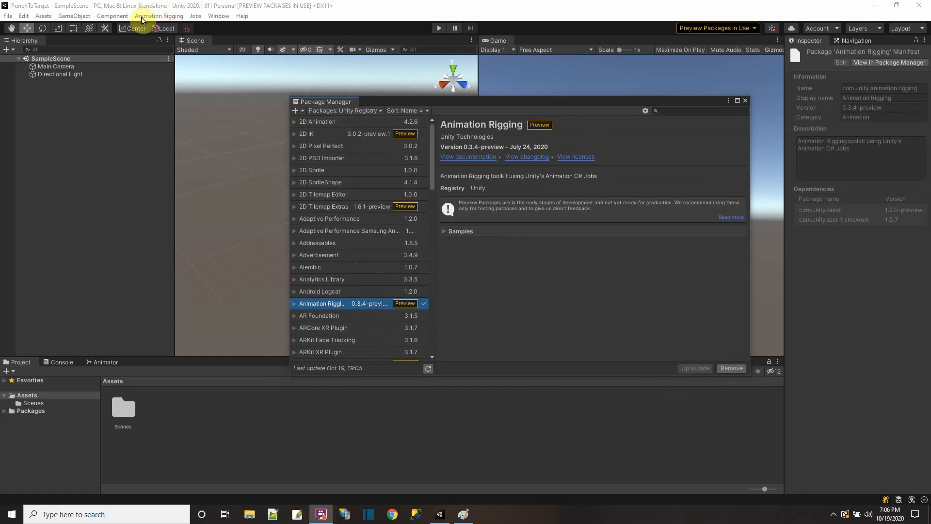
pyautogui.click(746, 101)
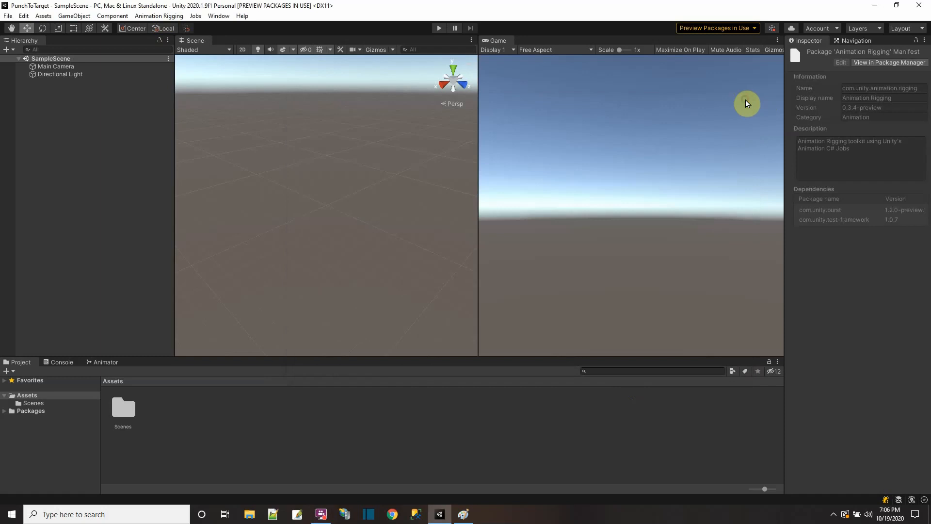
# Step: Add a 3D plane to SampleScene and set its scale to 5 on X and Z
pyautogui.rightClick(60, 60)
pyautogui.moveTo(114, 173)
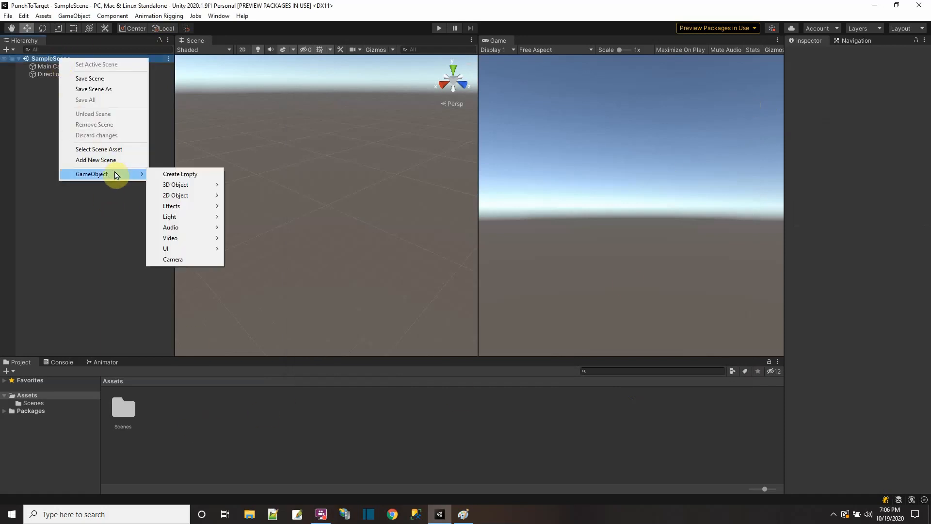
pyautogui.moveTo(178, 185)
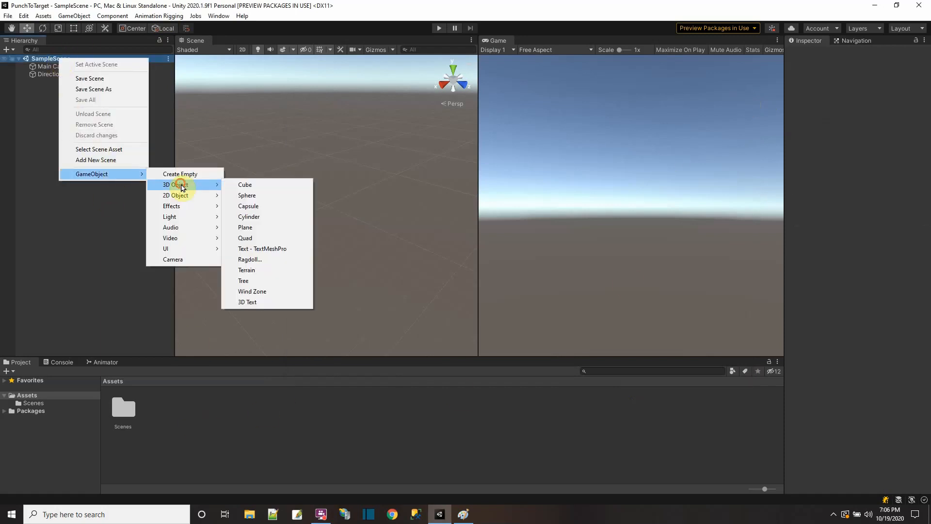
pyautogui.click(256, 228)
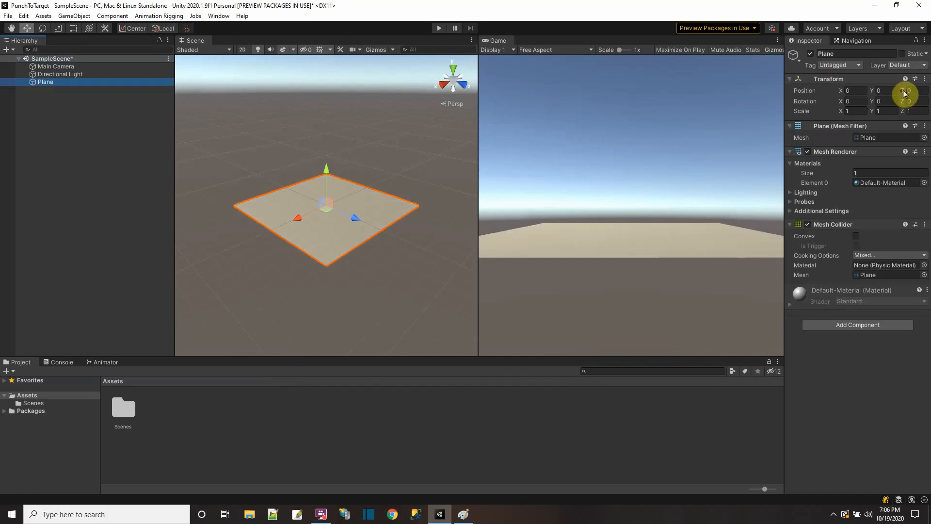
pyautogui.click(857, 111)
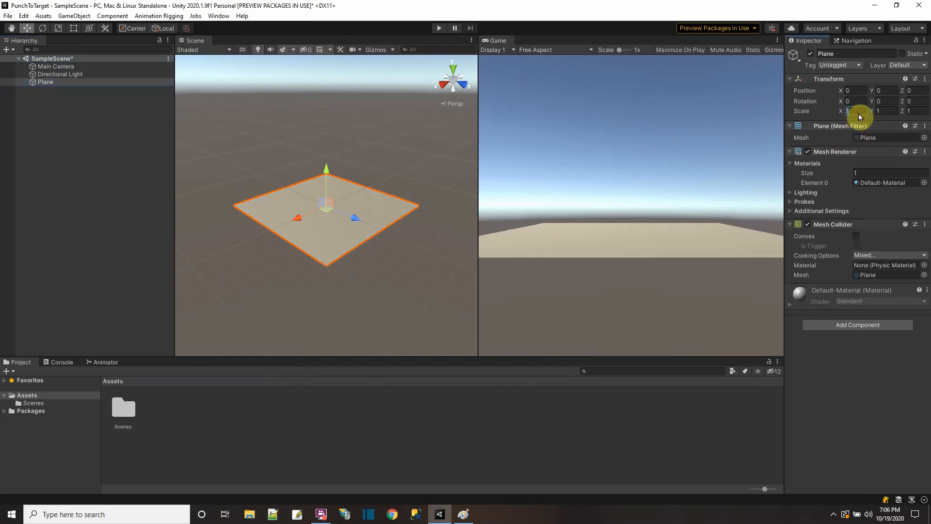
pyautogui.write('5')
pyautogui.click(914, 111)
pyautogui.write('5')
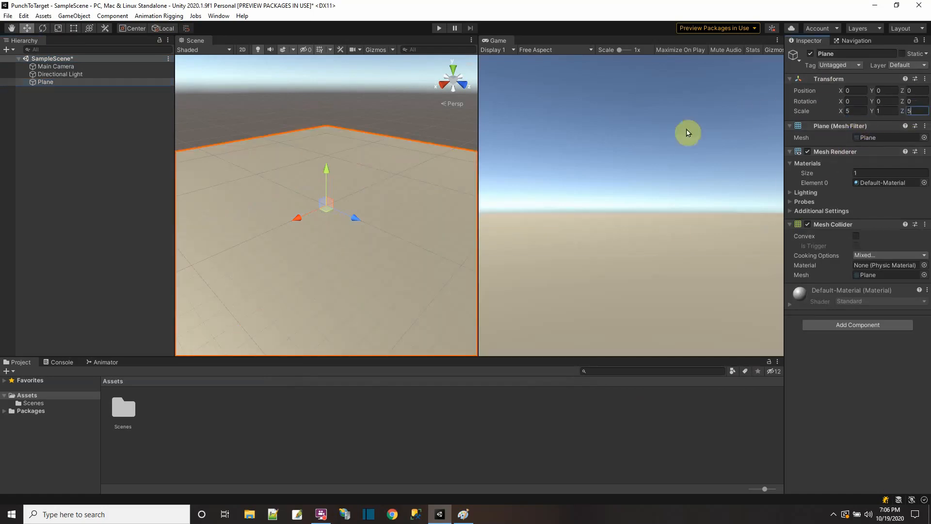
# Step: Bring the normal2 texture into Assets and create a new material named floor there
pyautogui.click(188, 409)
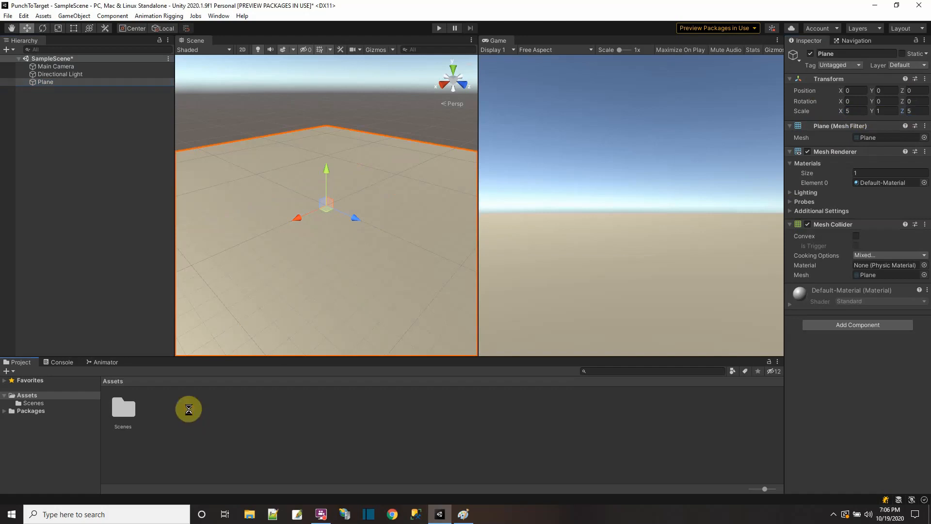
pyautogui.rightClick(229, 417)
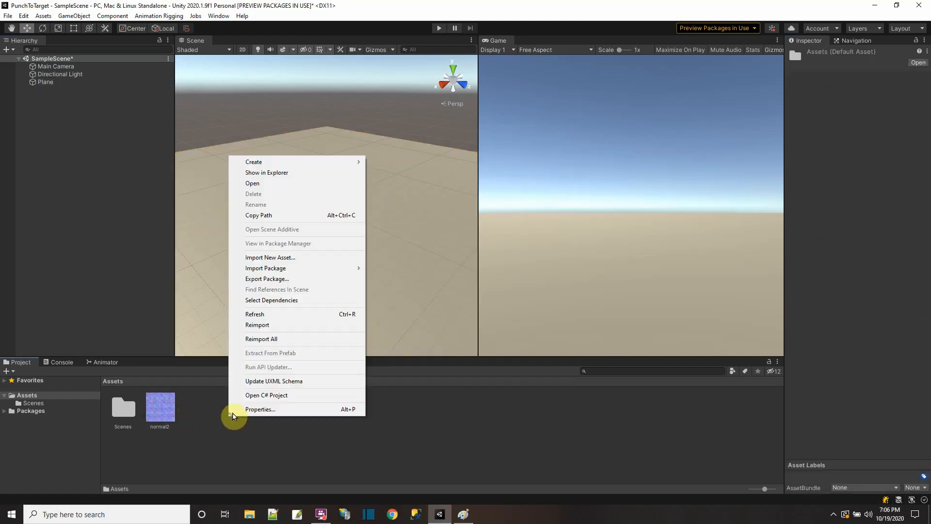
pyautogui.moveTo(299, 165)
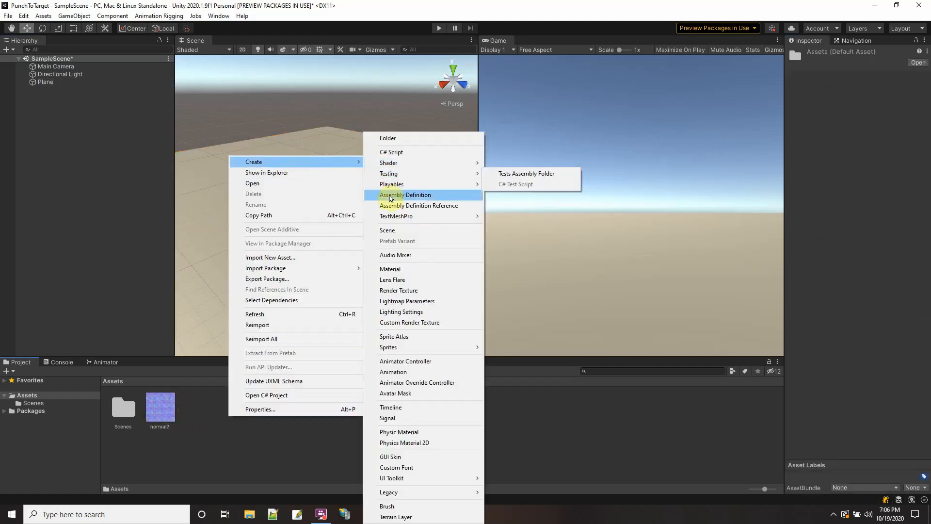
pyautogui.click(403, 269)
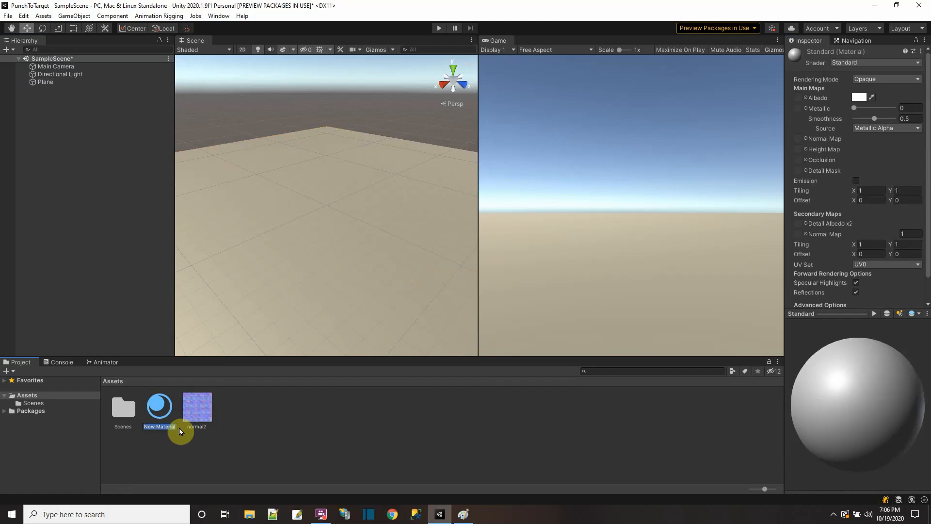
pyautogui.press('Return')
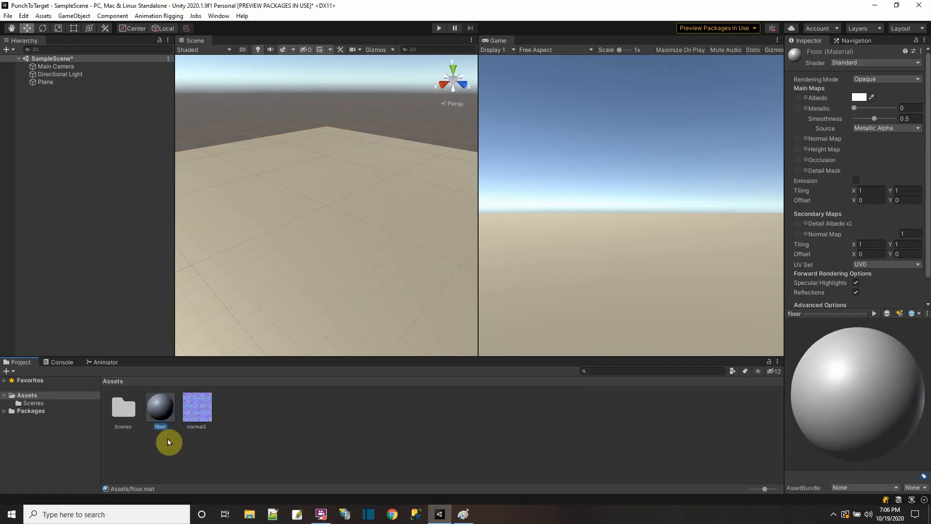
# Step: Assign the normal2 texture as the floor material's normal map and apply the material to the plane
pyautogui.click(805, 138)
pyautogui.doubleClick(679, 186)
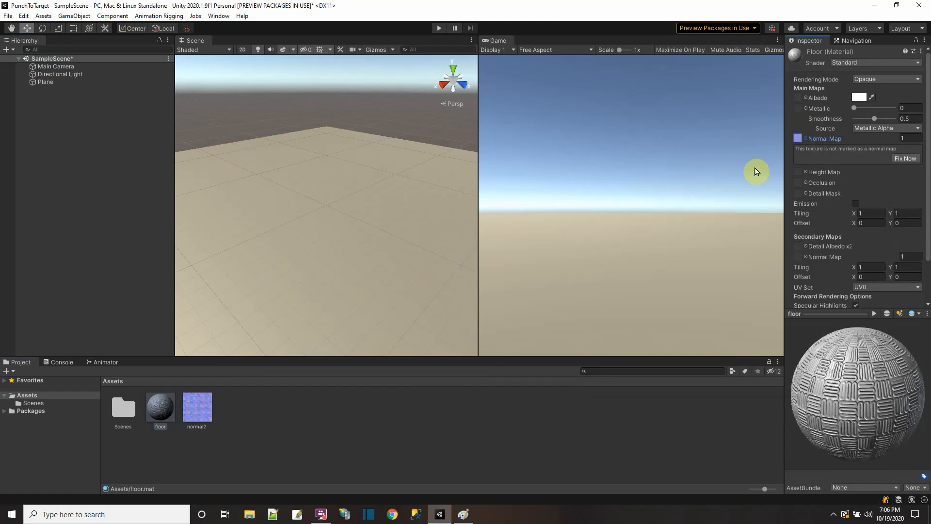
pyautogui.moveTo(158, 408); pyautogui.dragTo(284, 280)
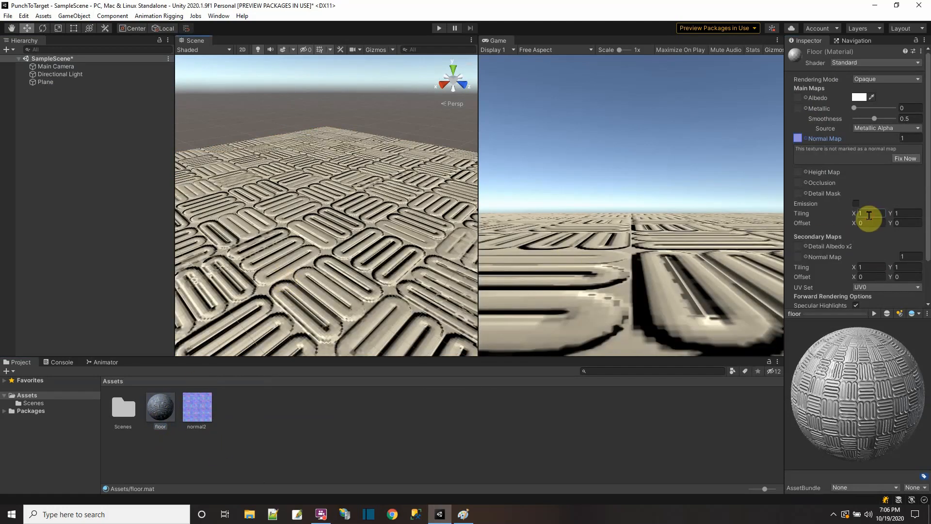
# Step: Set the floor material's main tiling to 10 on both X and Y
pyautogui.write('10')
pyautogui.press('Tab')
pyautogui.write('10')
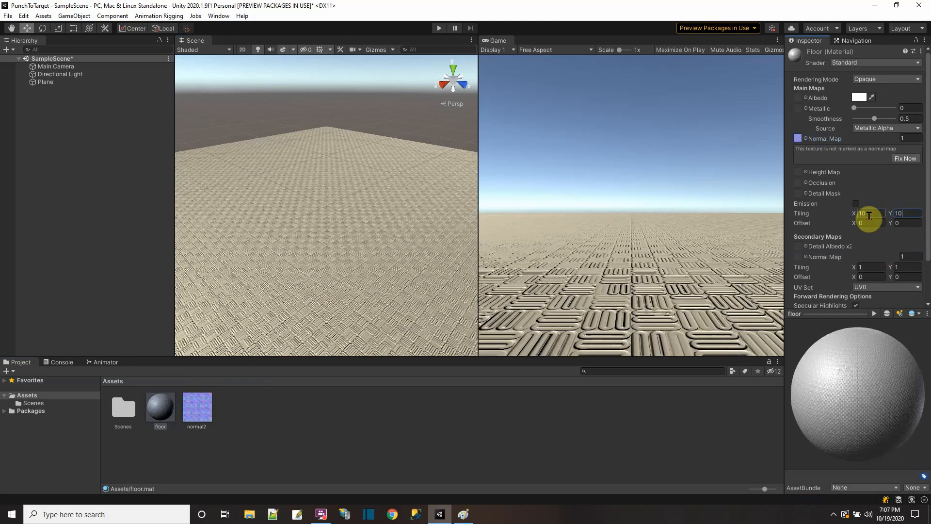
pyautogui.moveTo(426, 297); pyautogui.dragTo(416, 246, button='right')
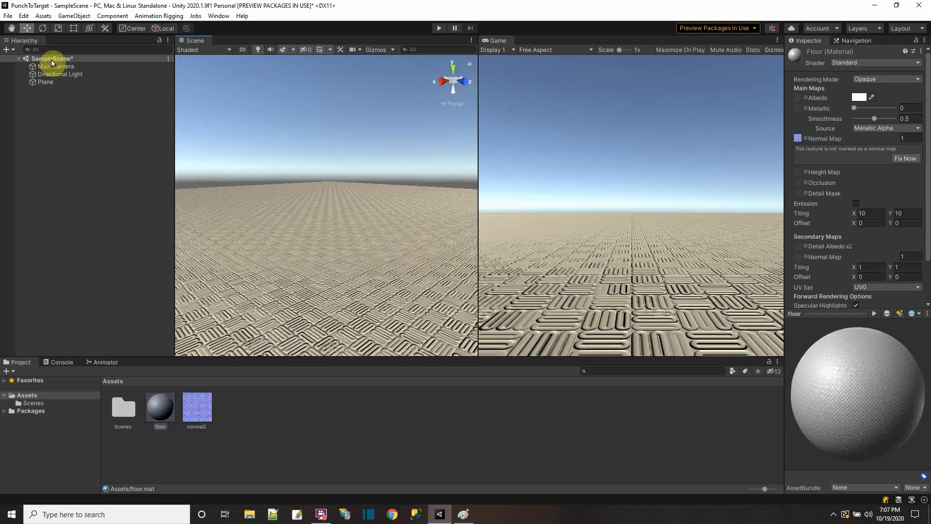
# Step: Save the scene and have the normal2 texture fixed so it is marked as a normal map
pyautogui.click(8, 16)
pyautogui.click(22, 56)
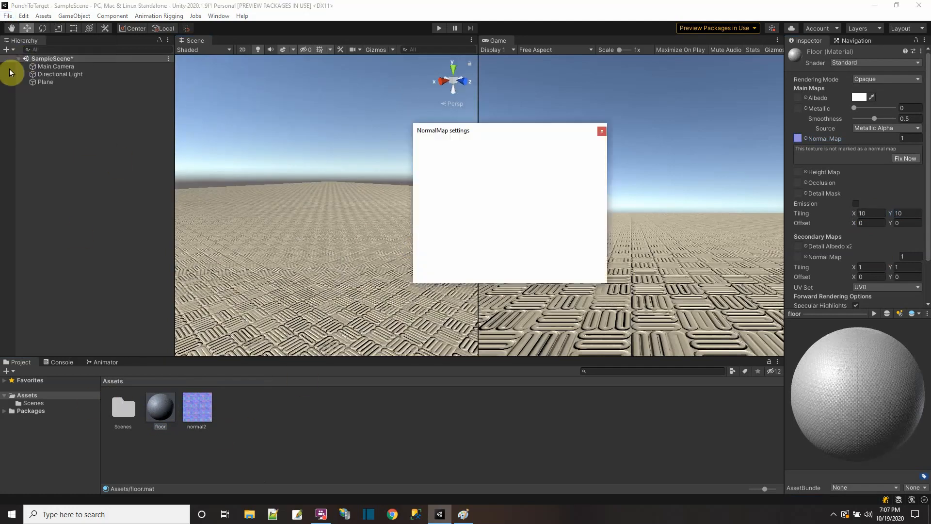
pyautogui.click(563, 273)
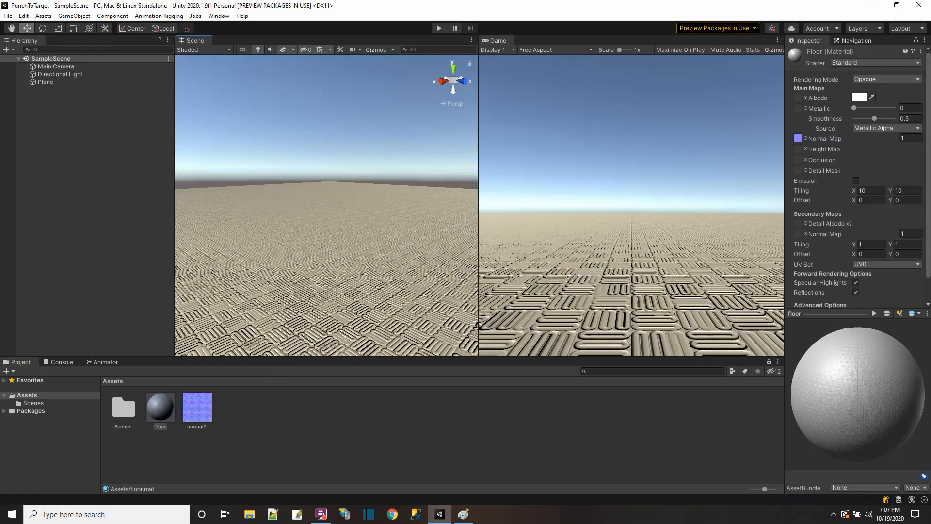
# Step: Import the humanoid.fbx model into Assets and show its import settings
pyautogui.moveTo(59, 112); pyautogui.dragTo(261, 430)
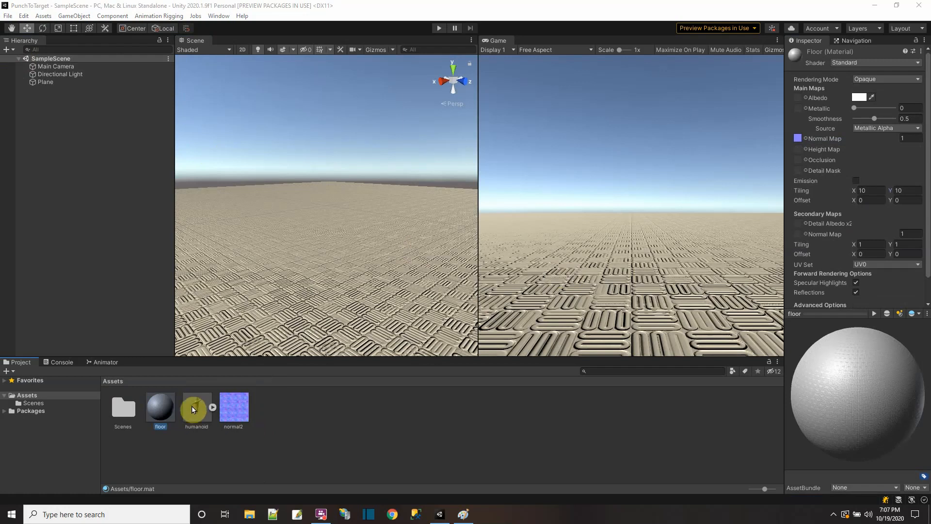
pyautogui.click(194, 410)
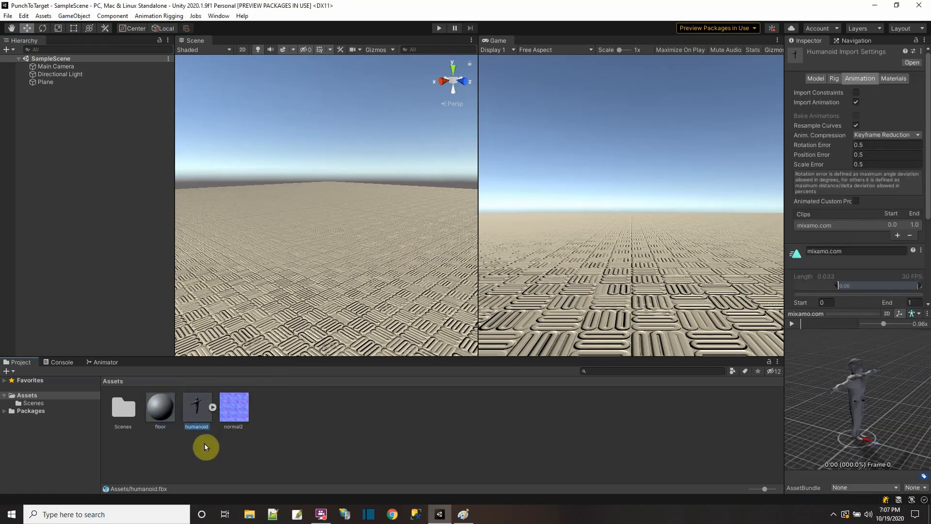
# Step: Place the humanoid model in the scene, standing on the textured plane
pyautogui.moveTo(220, 338); pyautogui.dragTo(272, 225)
pyautogui.scroll(-5, 286, 222)
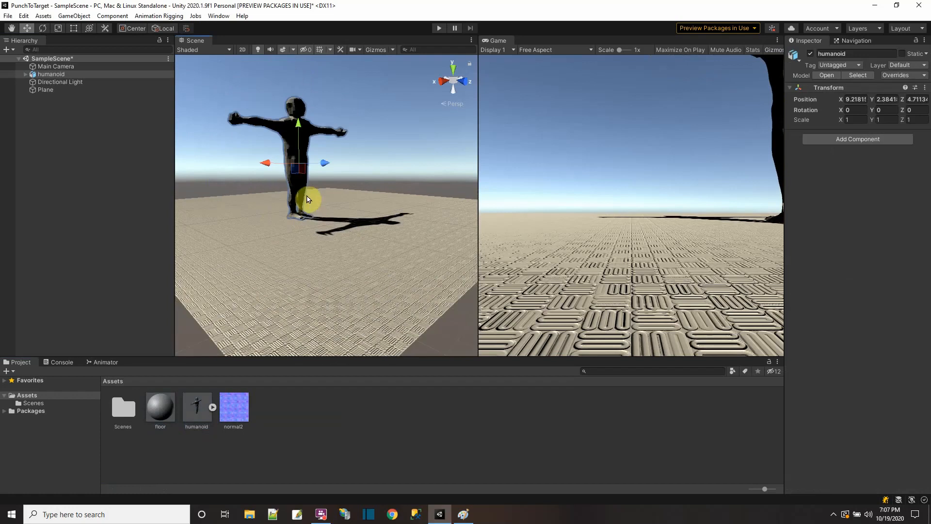
pyautogui.keyDown('alt'); pyautogui.moveTo(307, 200); pyautogui.dragTo(331, 243); pyautogui.keyUp('alt')
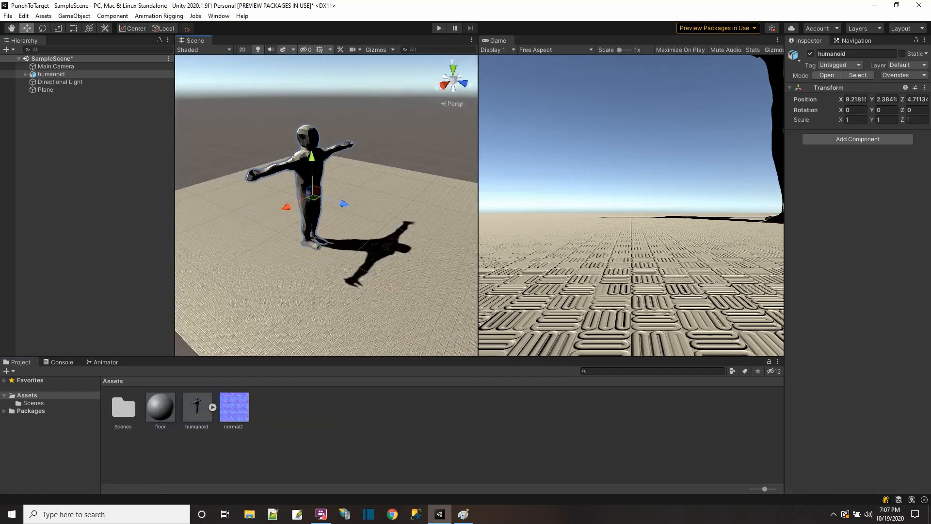
# Step: Import humanoid@Breathing Idle.fbx into Assets and show its animation import settings
pyautogui.moveTo(94, 257); pyautogui.dragTo(270, 415)
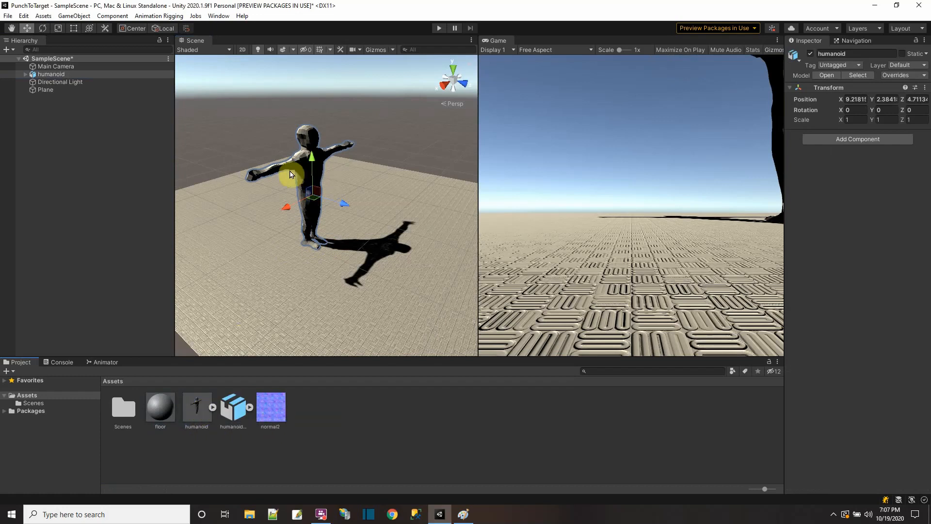
pyautogui.click(234, 432)
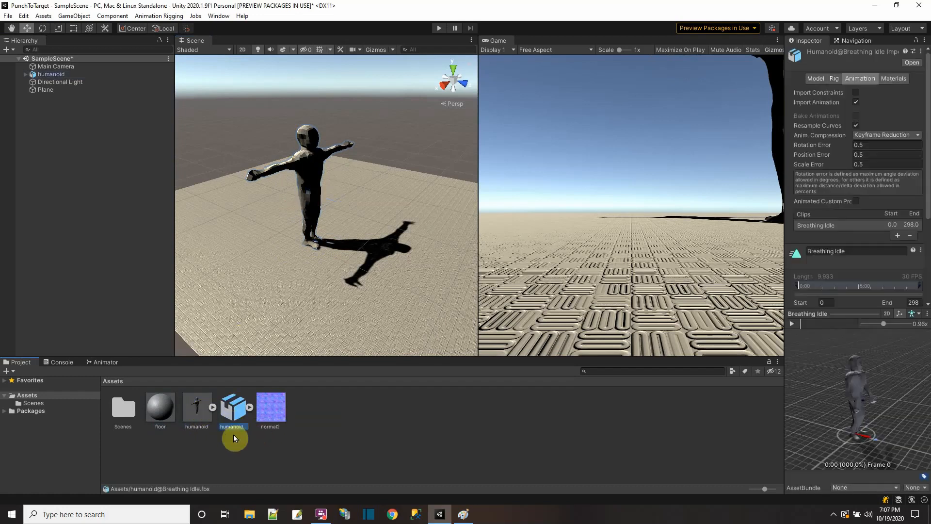
pyautogui.click(336, 416)
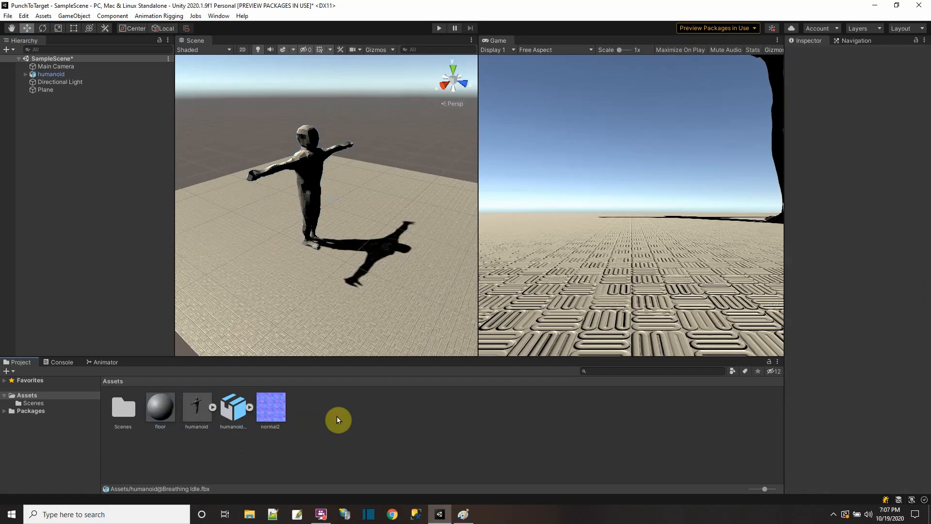
pyautogui.click(310, 163)
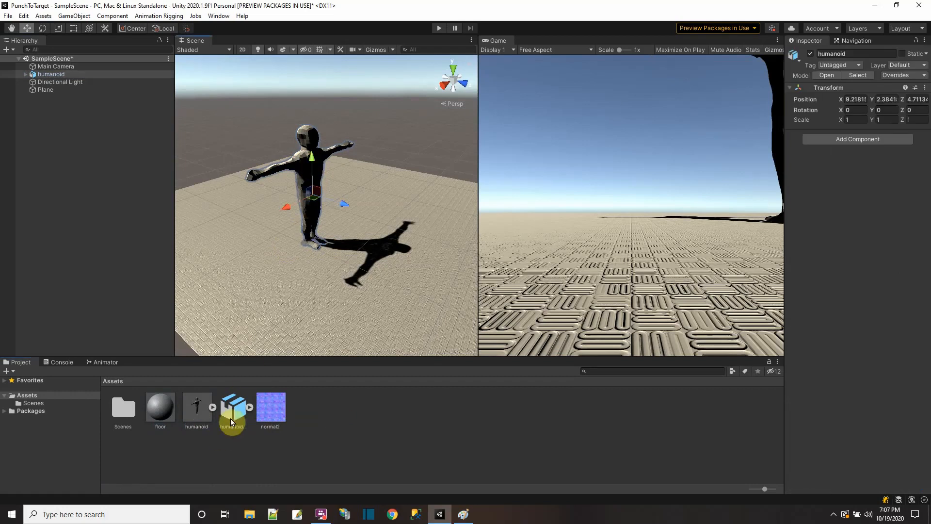
pyautogui.moveTo(232, 422); pyautogui.dragTo(300, 212)
# Step: Create an animator controller in Assets and name it Anim Controller
pyautogui.rightClick(311, 416)
pyautogui.moveTo(337, 159)
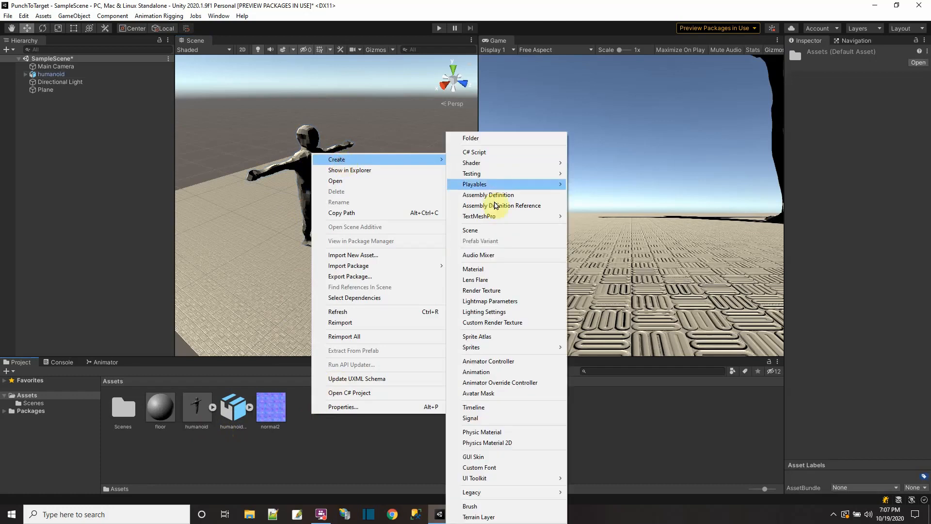
pyautogui.click(493, 361)
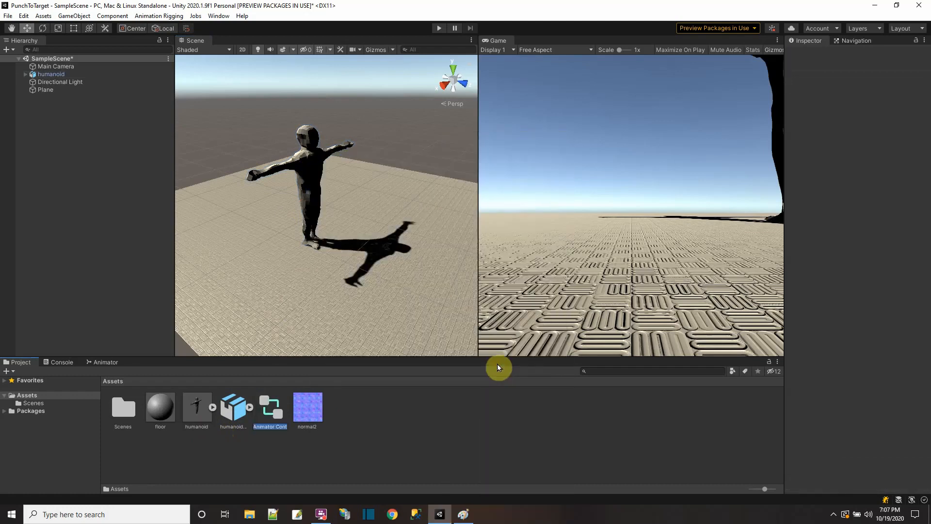
pyautogui.press('Return')
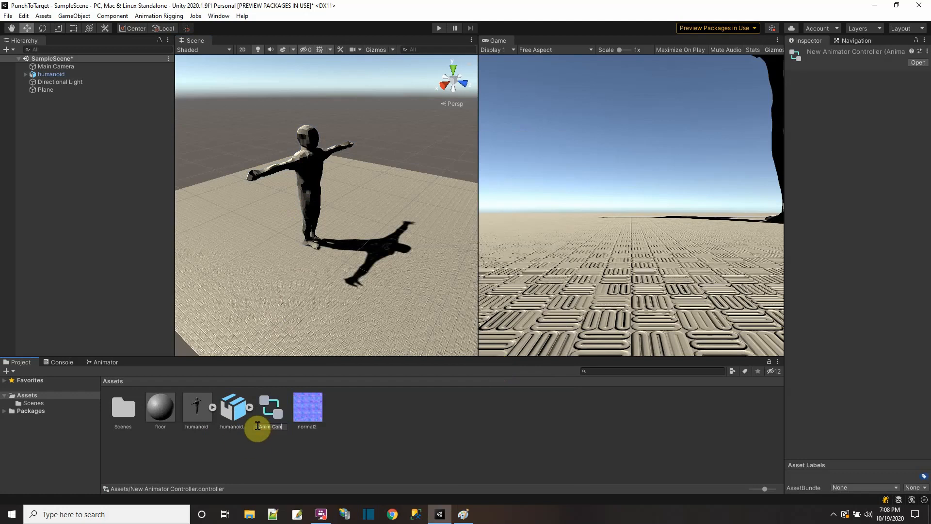
pyautogui.click(258, 426)
pyautogui.write('Anim Controller')
pyautogui.press('Return')
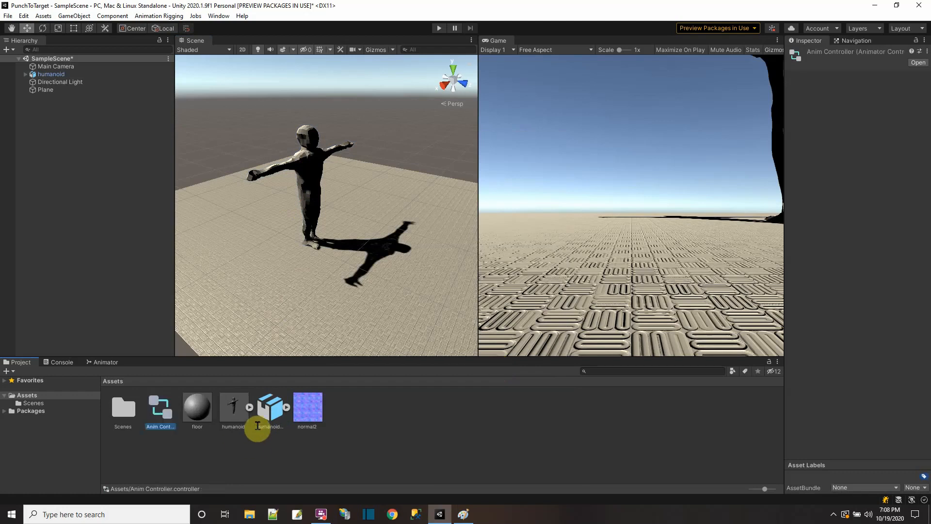
# Step: Open Anim Controller in the Animator, dock that view below the scene, and add the Breathing Idle animation as a state
pyautogui.doubleClick(158, 411)
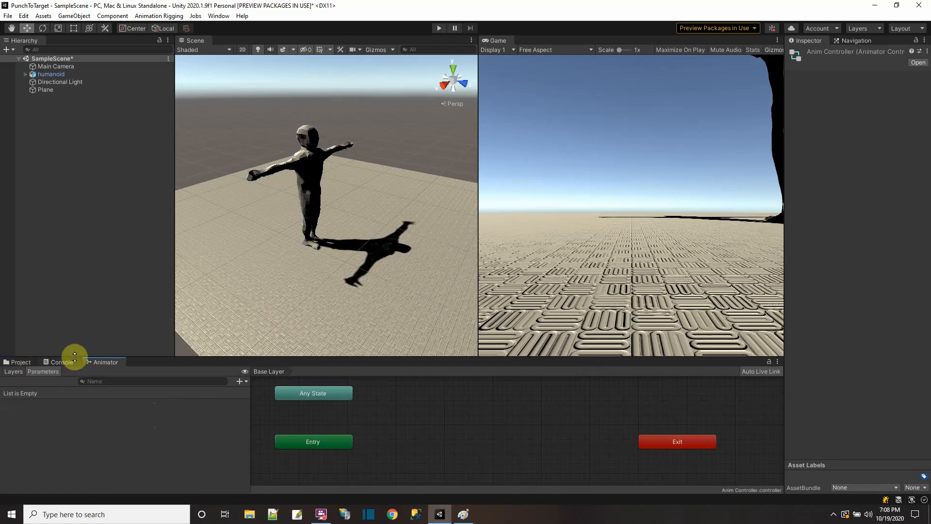
pyautogui.moveTo(100, 363); pyautogui.dragTo(238, 307)
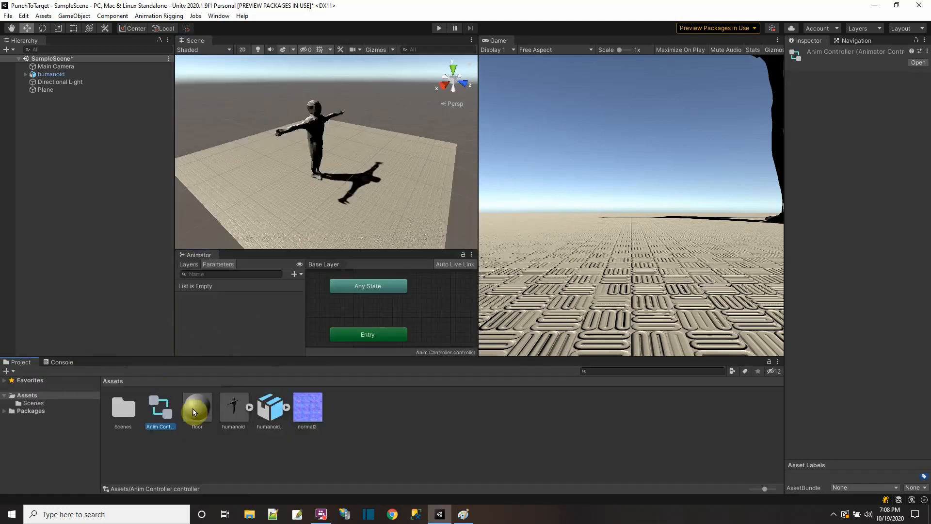
pyautogui.moveTo(266, 409); pyautogui.dragTo(441, 310)
pyautogui.moveTo(305, 332); pyautogui.dragTo(247, 332)
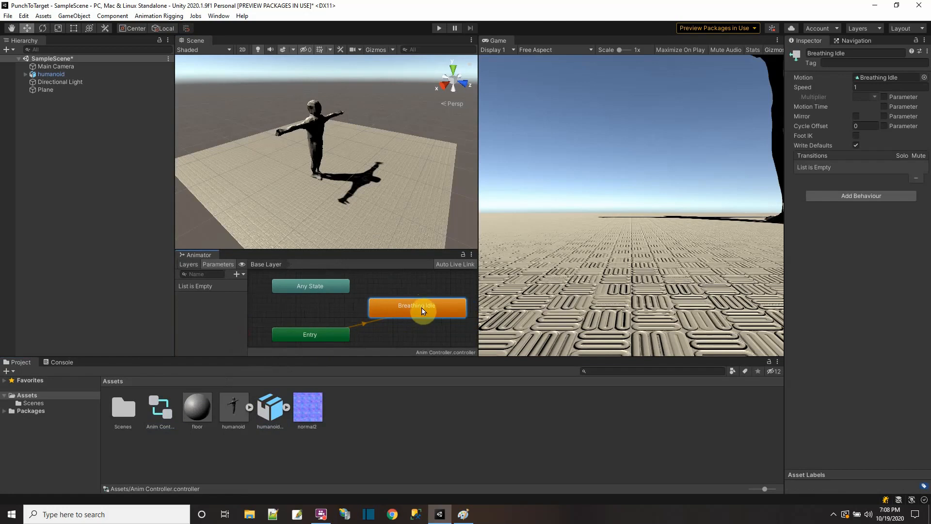
# Step: Enable Loop Time for the Breathing Idle clip and apply the import settings
pyautogui.click(270, 410)
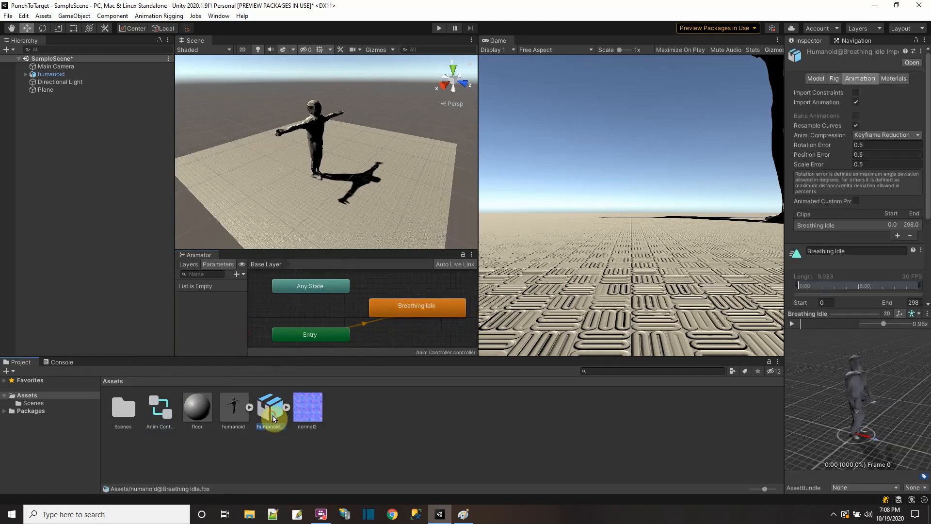
pyautogui.scroll(-5, 857, 222)
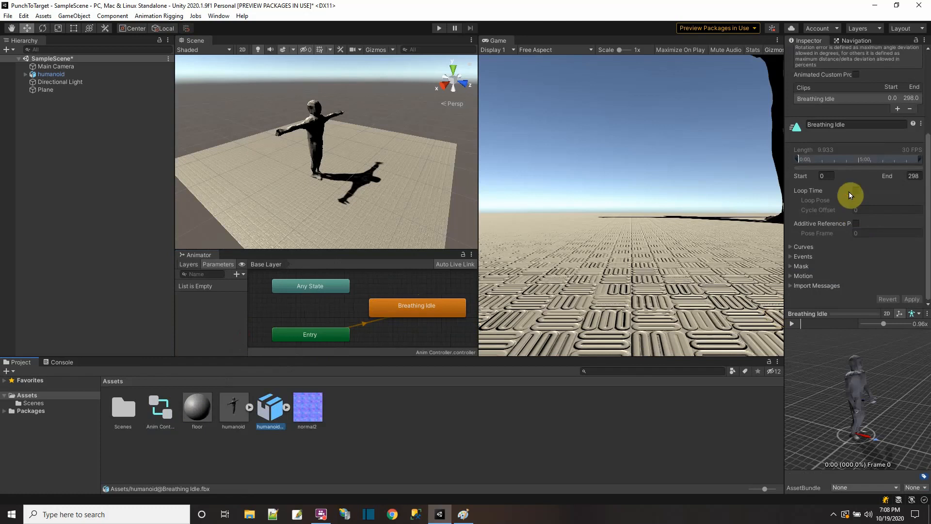
pyautogui.click(856, 191)
pyautogui.click(912, 299)
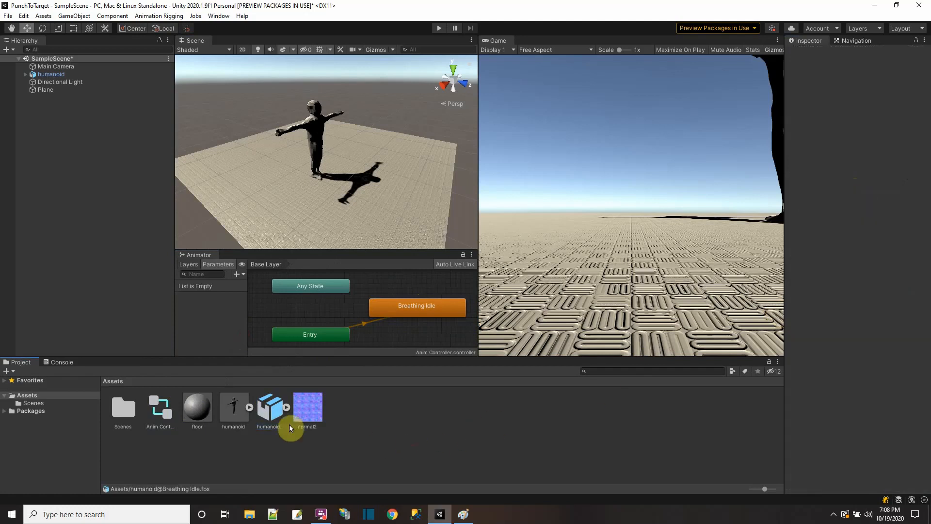
# Step: Move humanoid below Plane in the hierarchy and attach Anim Controller to it
pyautogui.moveTo(40, 73); pyautogui.dragTo(47, 92)
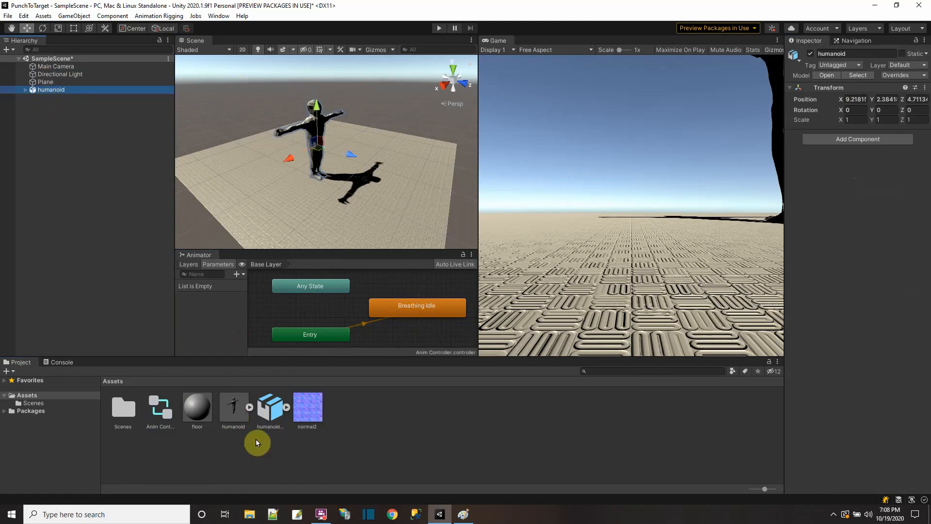
pyautogui.moveTo(169, 420); pyautogui.dragTo(859, 169)
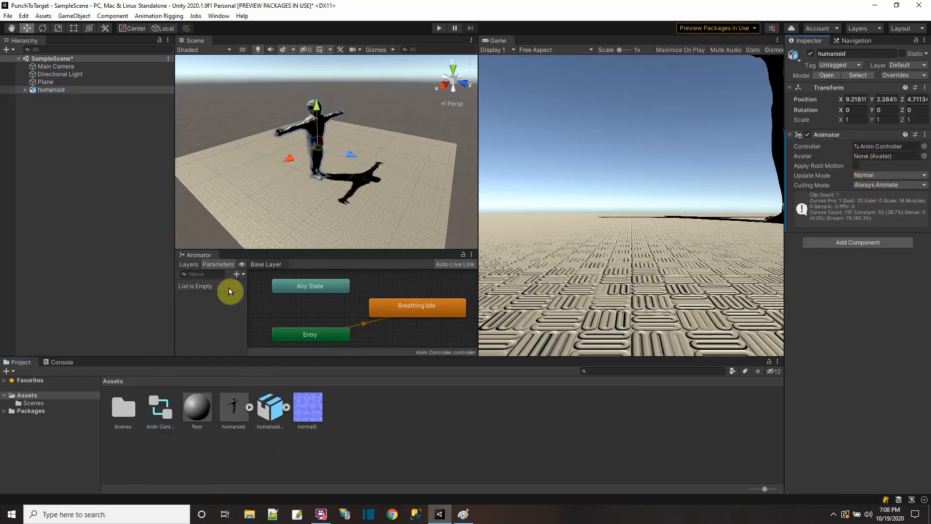
# Step: Dock the Animator view back beside the Console and briefly play the scene to check the idle animation
pyautogui.moveTo(192, 257); pyautogui.dragTo(114, 365)
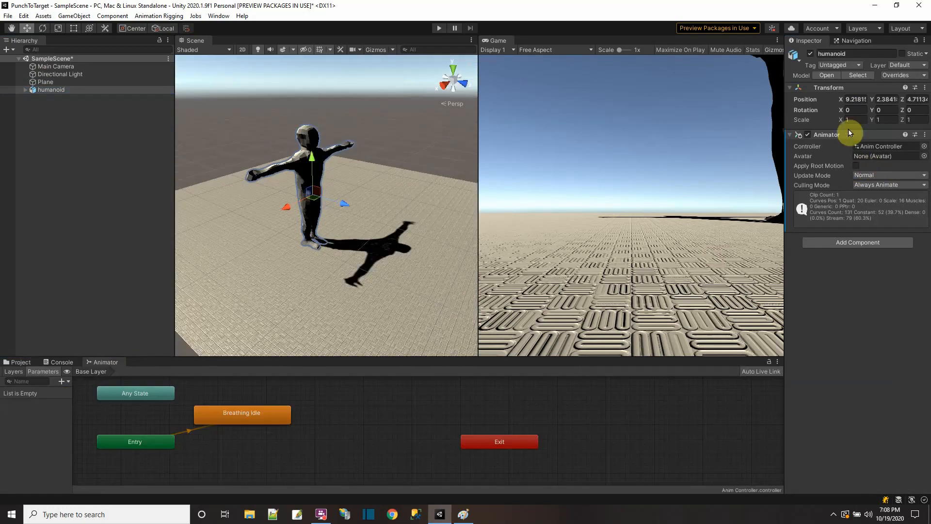
pyautogui.click(439, 28)
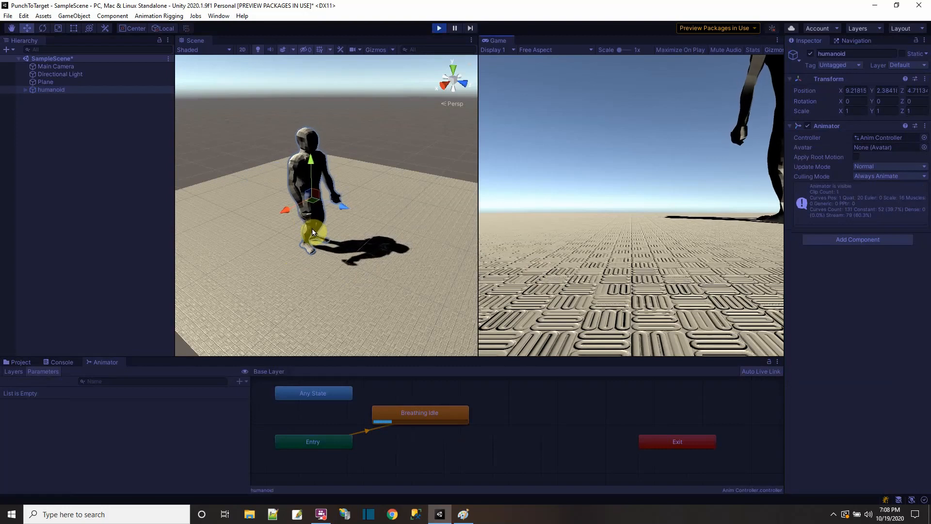
pyautogui.click(438, 27)
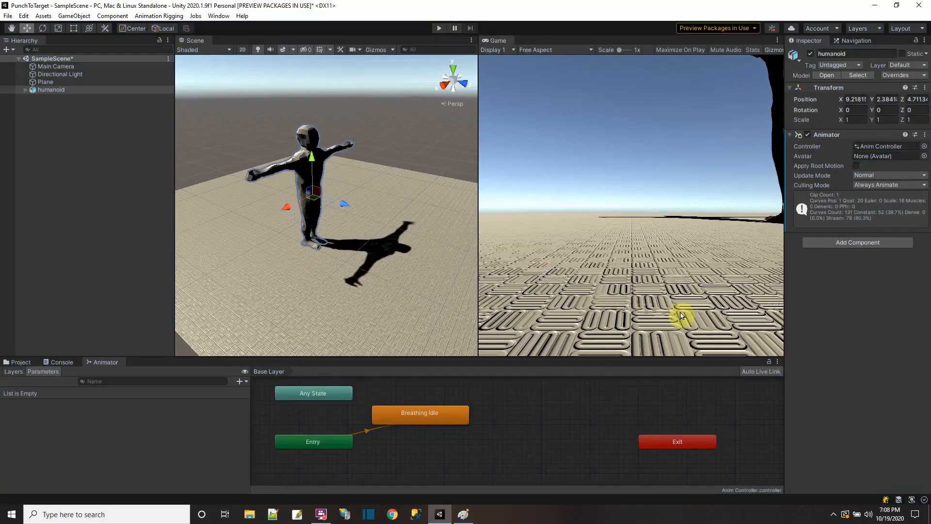
# Step: Generate the scene lighting with SampleSceneSettings and close the Lighting window
pyautogui.click(912, 499)
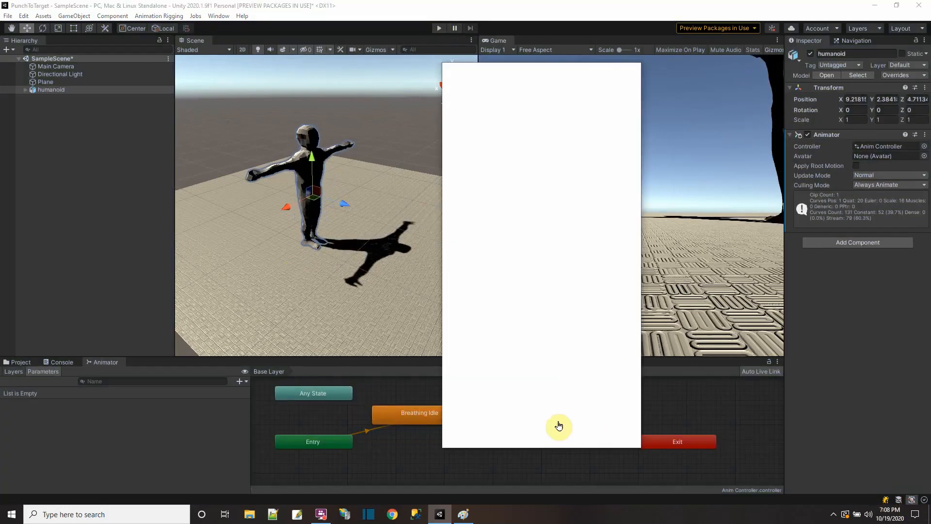
pyautogui.click(580, 402)
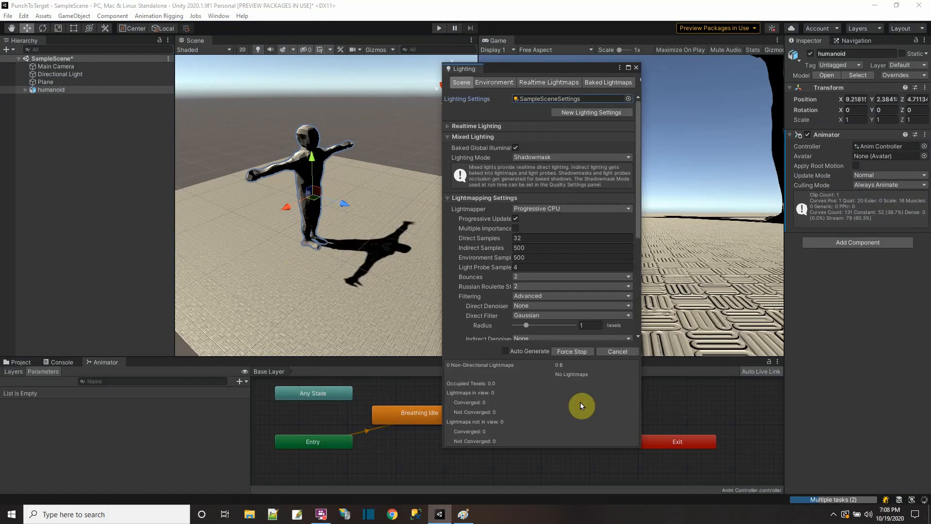
pyautogui.click(637, 68)
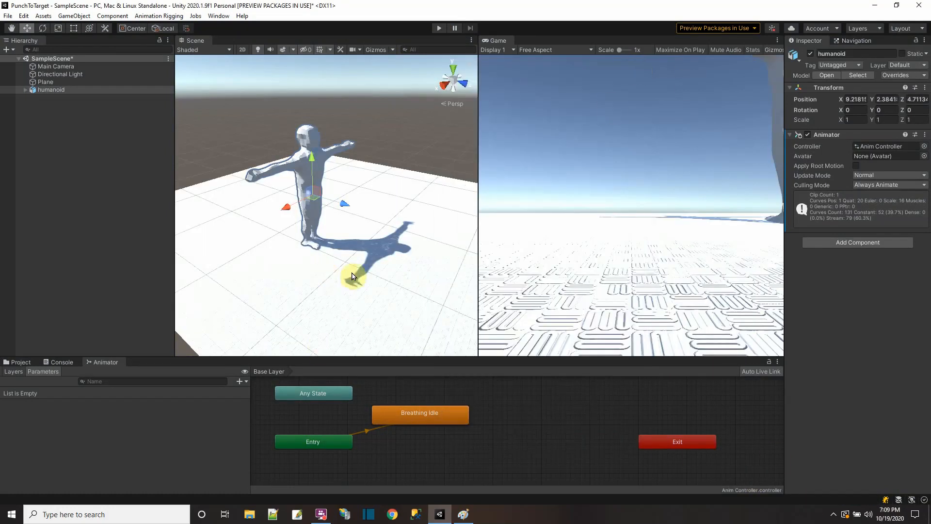
# Step: Change the floor material's albedo colour to a dark bluish grey and save the scene
pyautogui.keyDown('alt'); pyautogui.moveTo(350, 274); pyautogui.dragTo(339, 256); pyautogui.keyUp('alt')
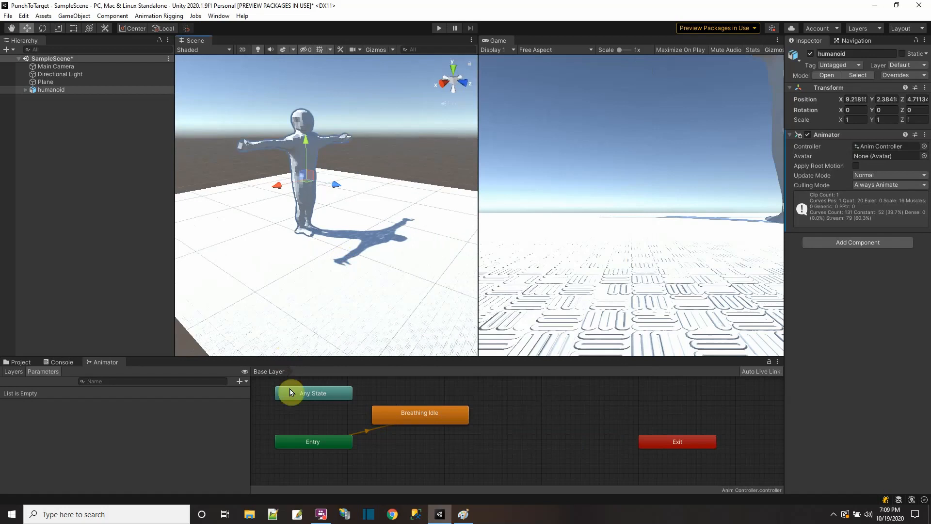
pyautogui.click(18, 362)
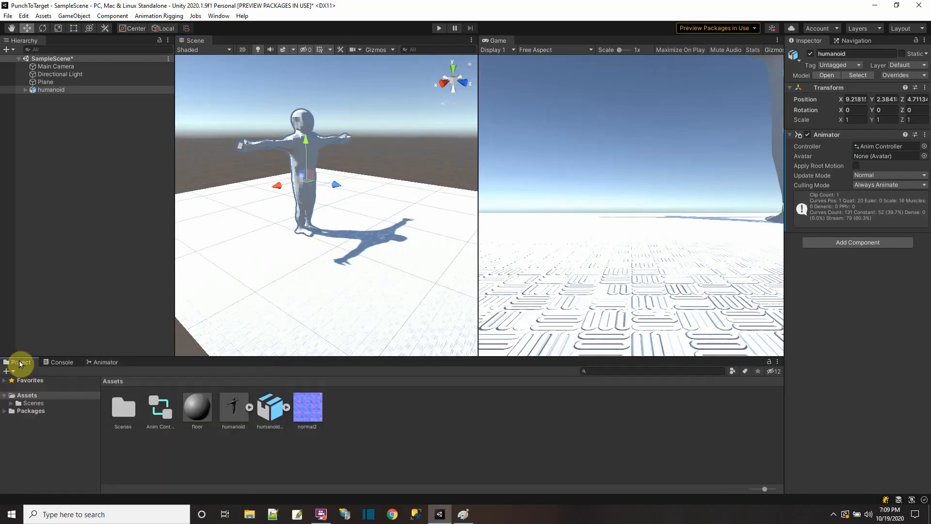
pyautogui.click(197, 406)
pyautogui.click(859, 96)
pyautogui.moveTo(849, 184)
pyautogui.mouseDown()
pyautogui.moveTo(857, 181)
pyautogui.moveTo(848, 181)
pyautogui.mouseUp()
pyautogui.click(388, 443)
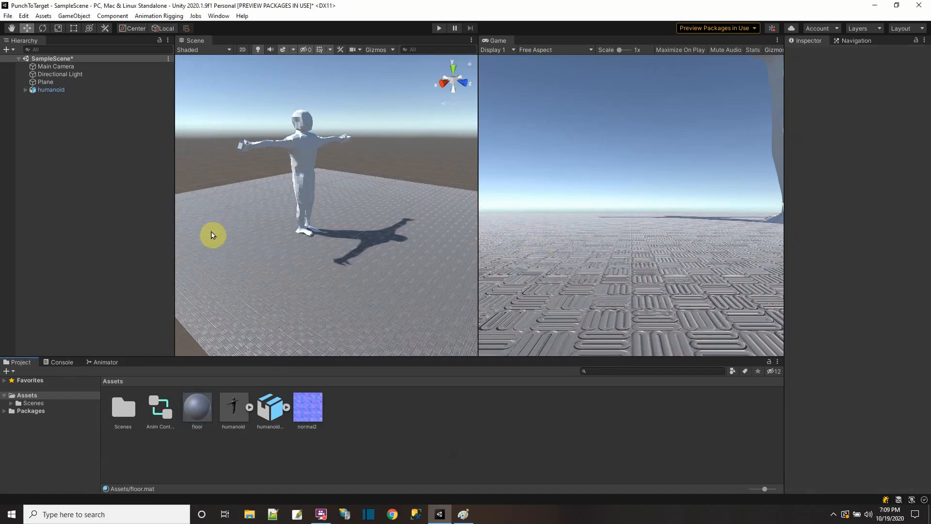
pyautogui.click(8, 15)
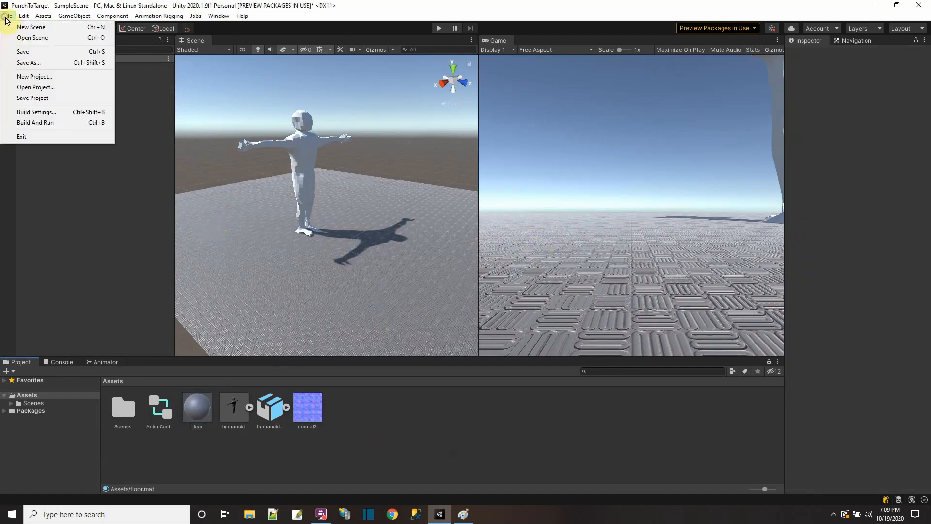
pyautogui.click(19, 60)
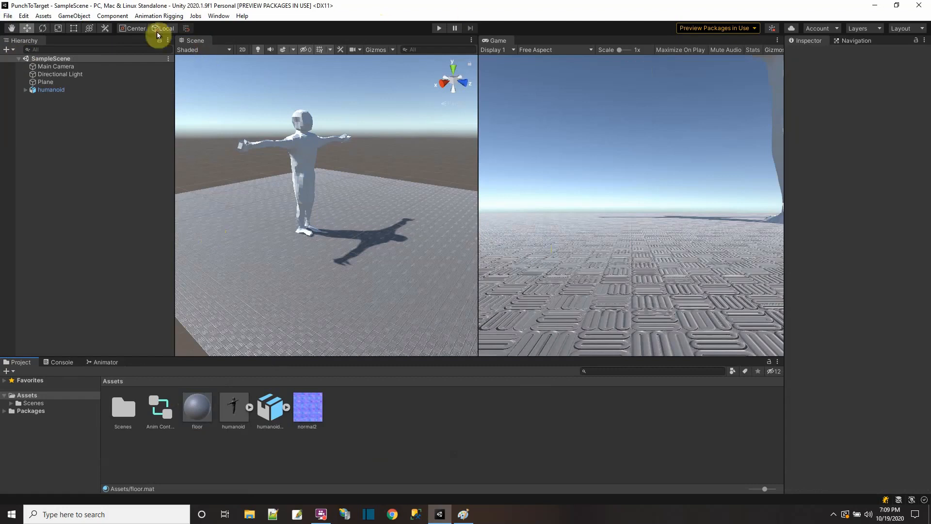
# Step: Expand humanoid in the hierarchy, add a Bone Renderer with Bone Renderer Setup, and raise Bone Size to about 3.09
pyautogui.click(49, 91)
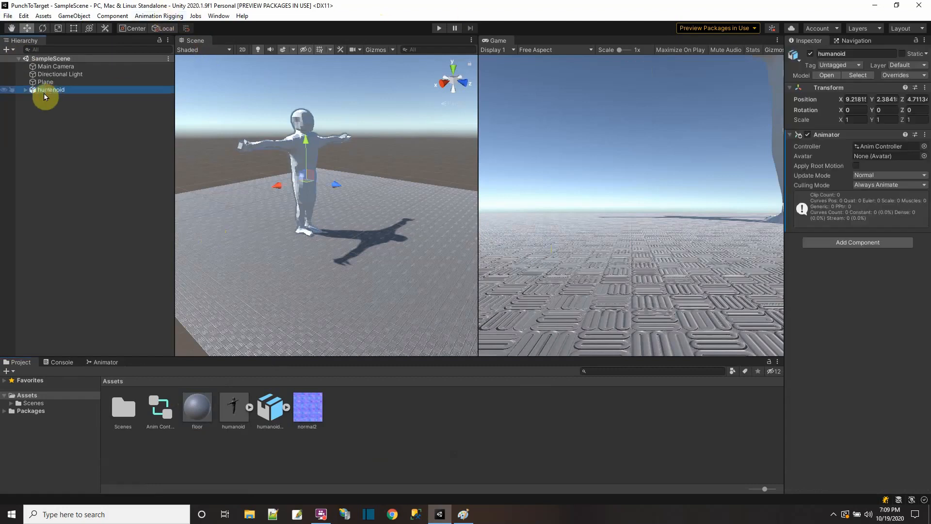
pyautogui.click(24, 90)
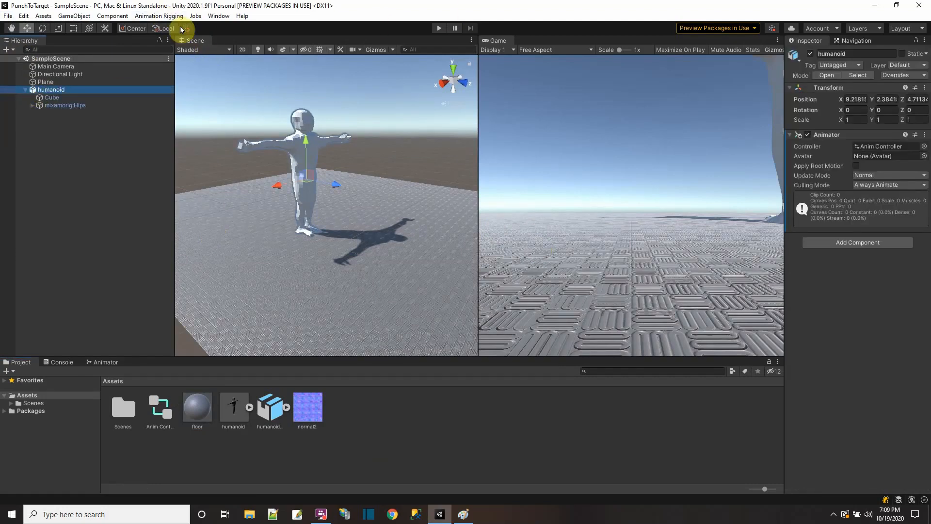
pyautogui.scroll(3, 327, 196)
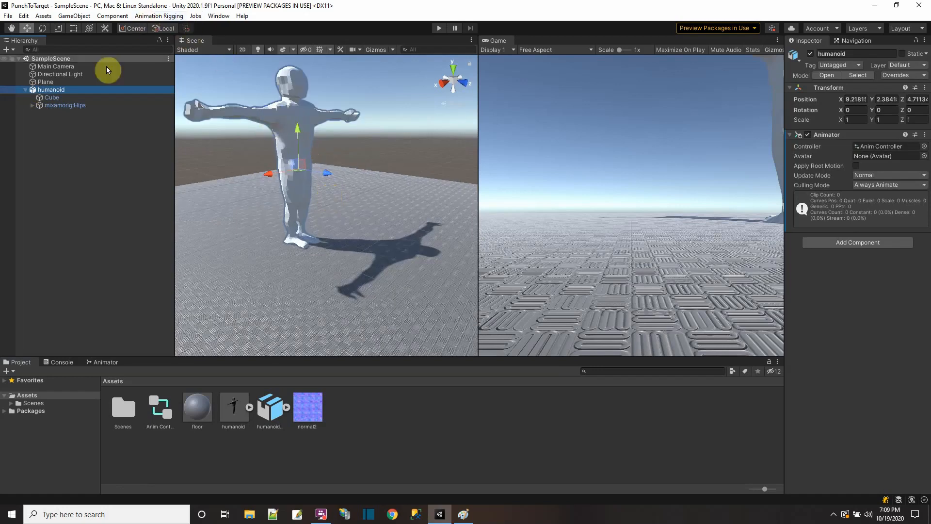
pyautogui.click(68, 90)
pyautogui.click(145, 16)
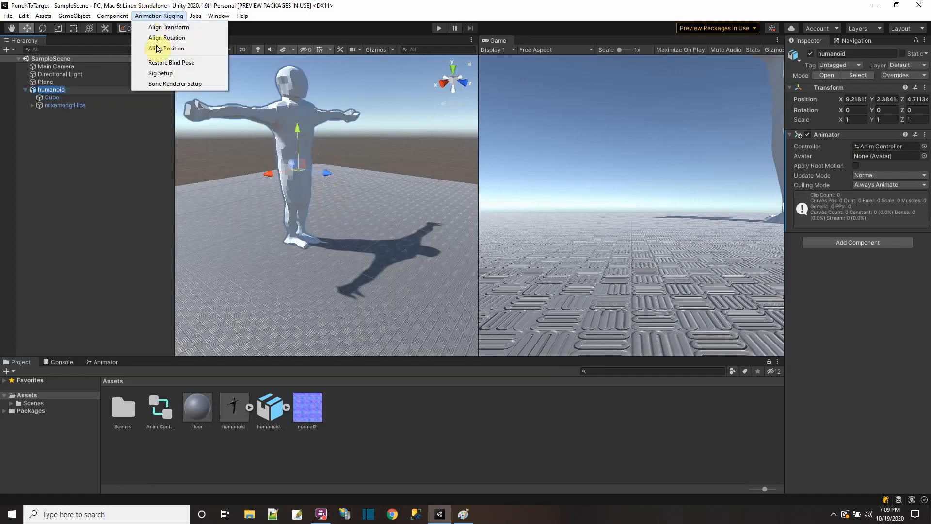
pyautogui.click(174, 84)
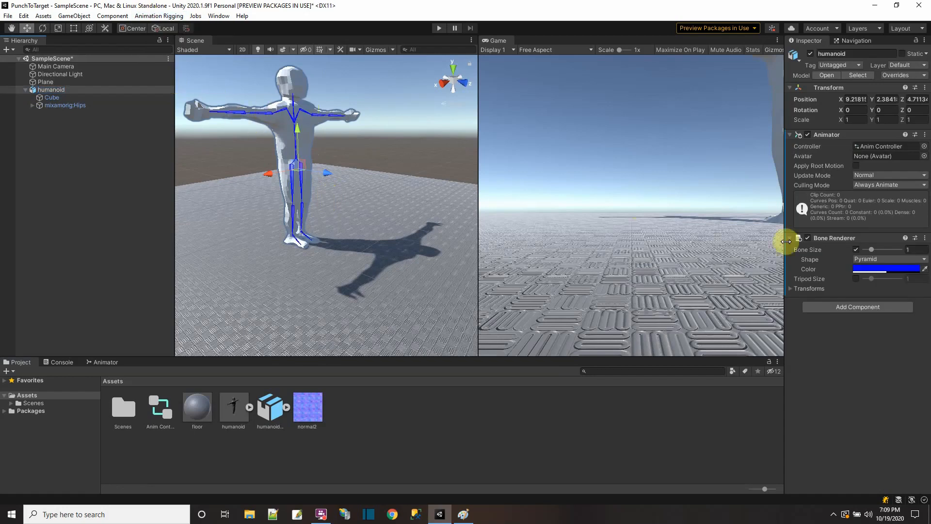
pyautogui.moveTo(871, 250); pyautogui.dragTo(887, 250)
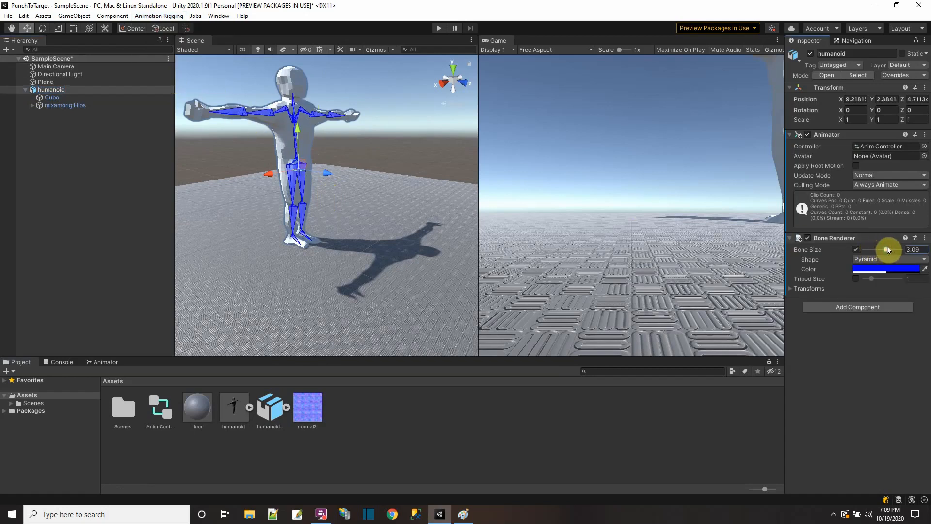
# Step: Dock the Game view in the same tab group as the Scene view and bring the Scene view to the front
pyautogui.scroll(3, 332, 170)
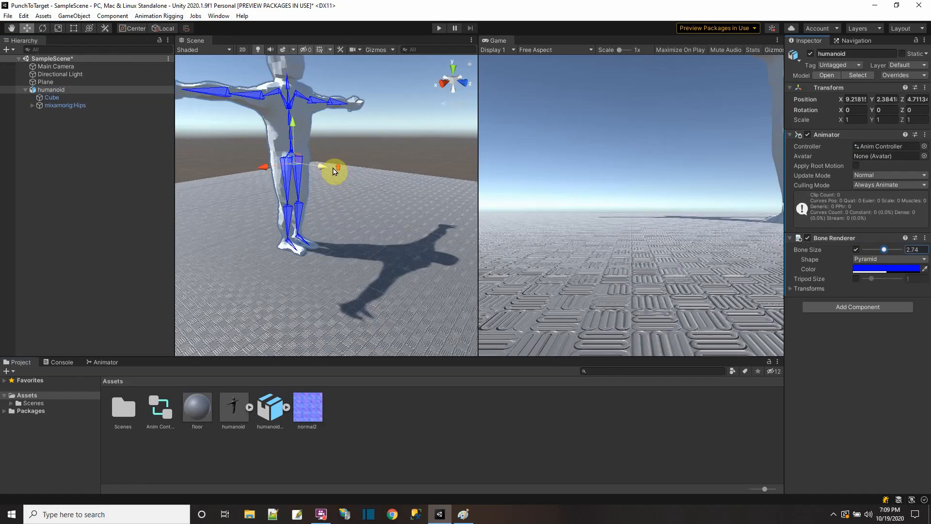
pyautogui.scroll(-3, 337, 153)
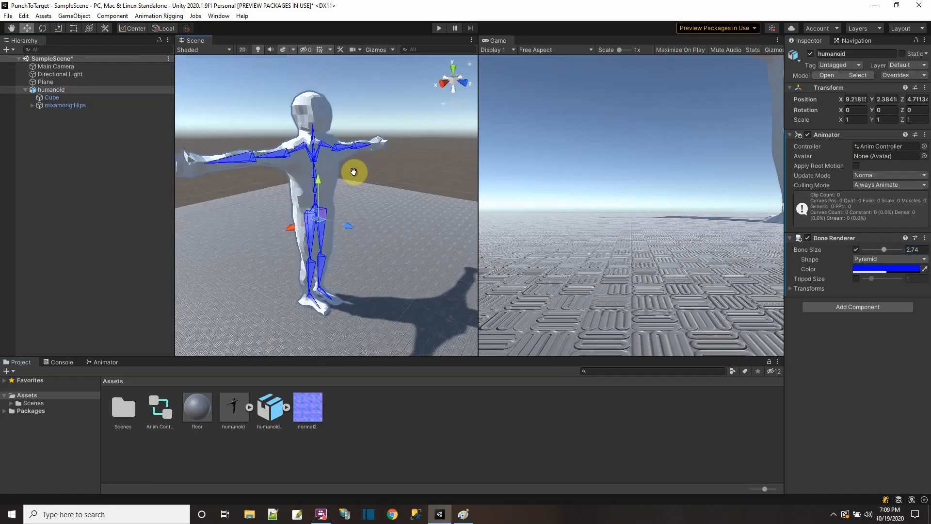
pyautogui.moveTo(498, 39); pyautogui.dragTo(264, 42)
pyautogui.click(192, 41)
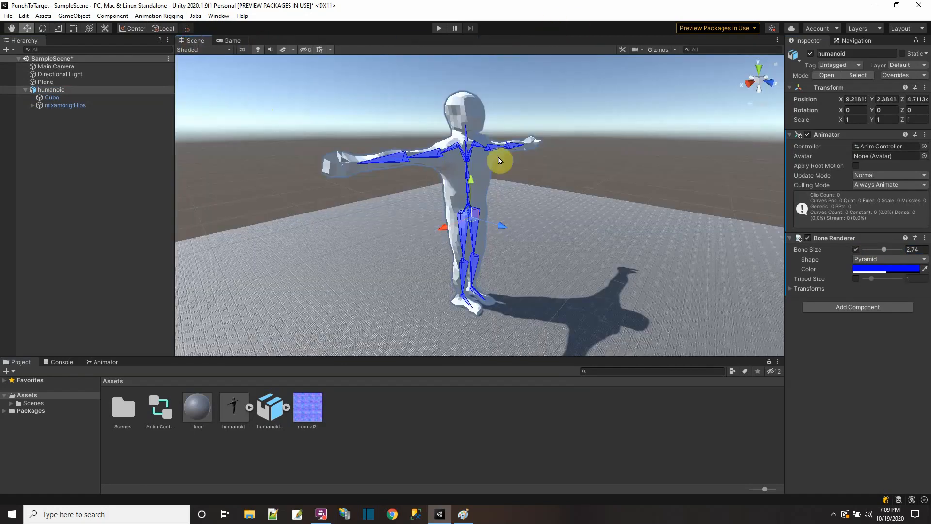
# Step: Pick the left forearm bone on the character, expand it in the hierarchy and select mixamorig:LeftHand
pyautogui.click(515, 149)
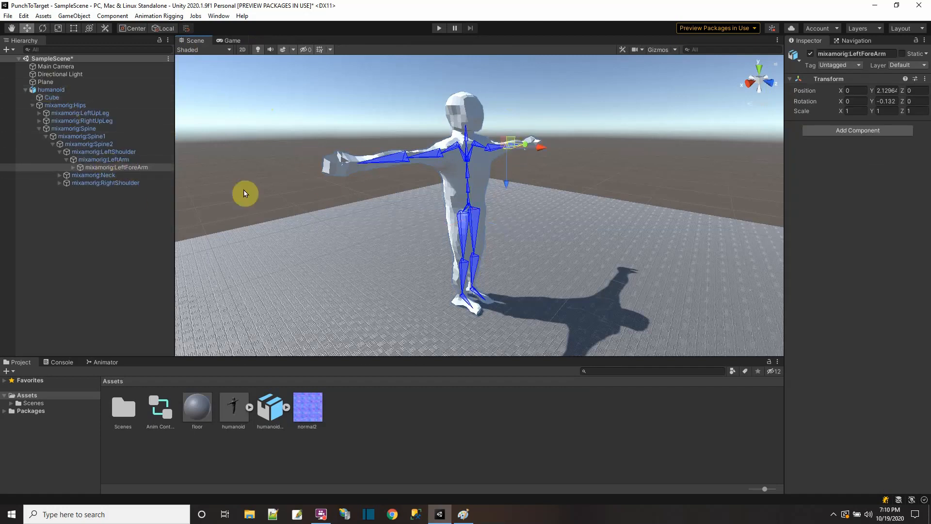
pyautogui.click(72, 167)
pyautogui.click(107, 175)
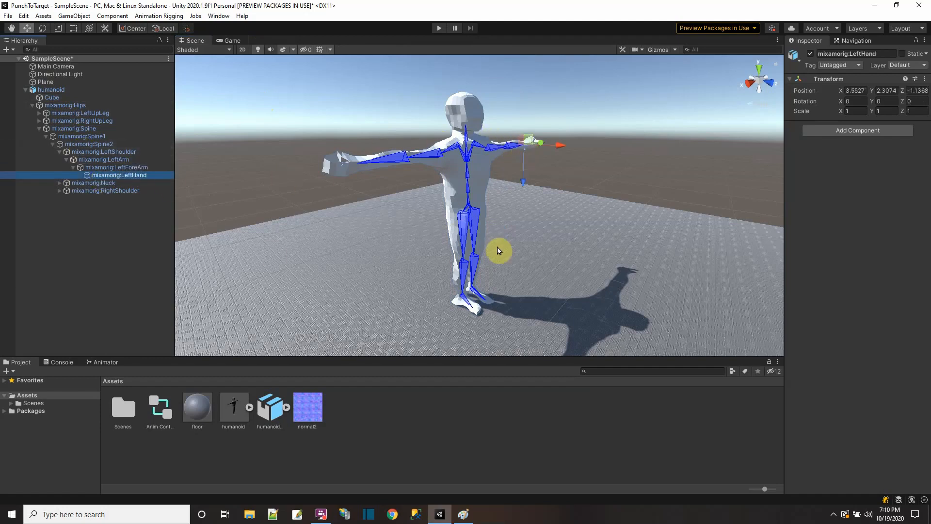
# Step: Add a rig to humanoid with Rig Setup and select the new Rig 1 object
pyautogui.click(40, 91)
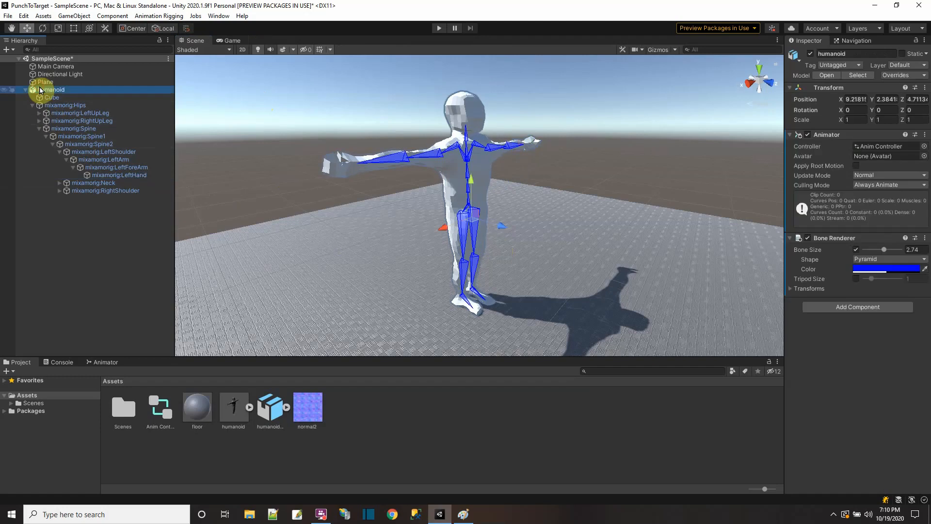
pyautogui.click(159, 16)
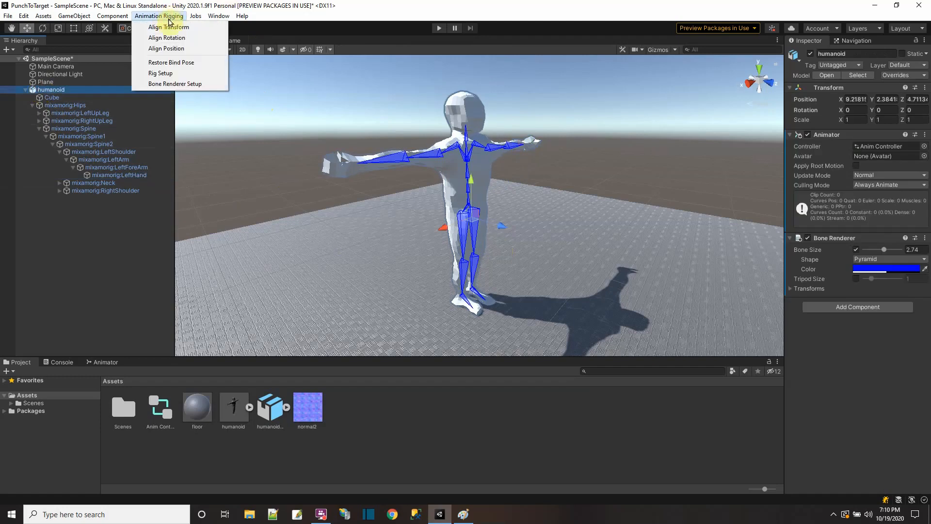
pyautogui.click(160, 74)
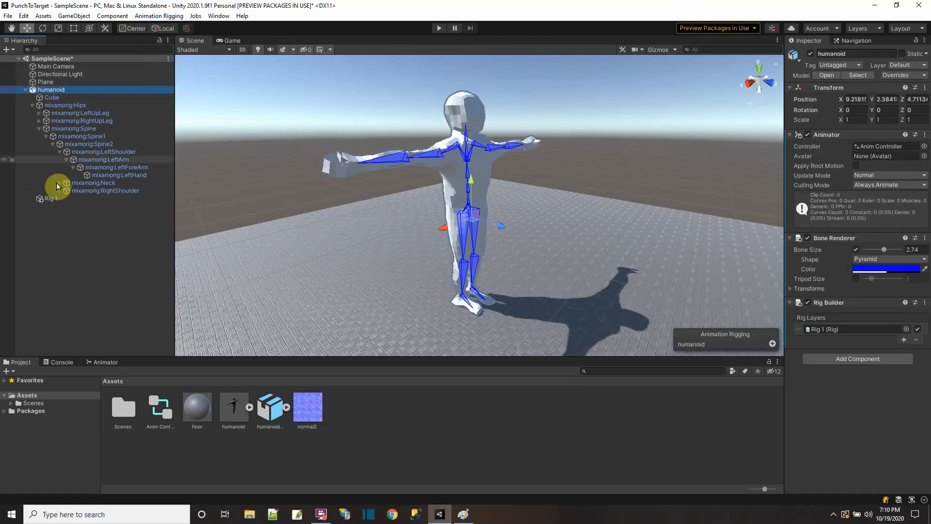
pyautogui.click(47, 199)
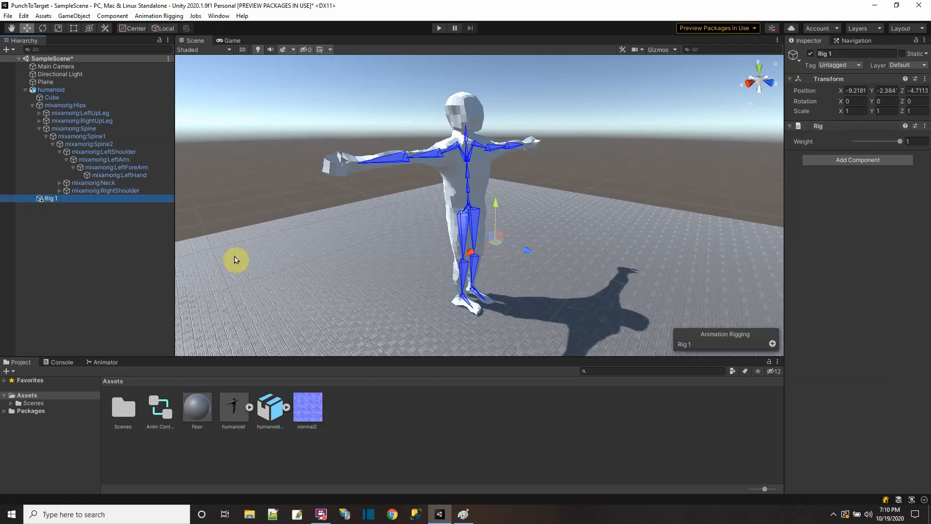
# Step: Copy humanoid's world placement and paste it onto Rig 1
pyautogui.click(48, 90)
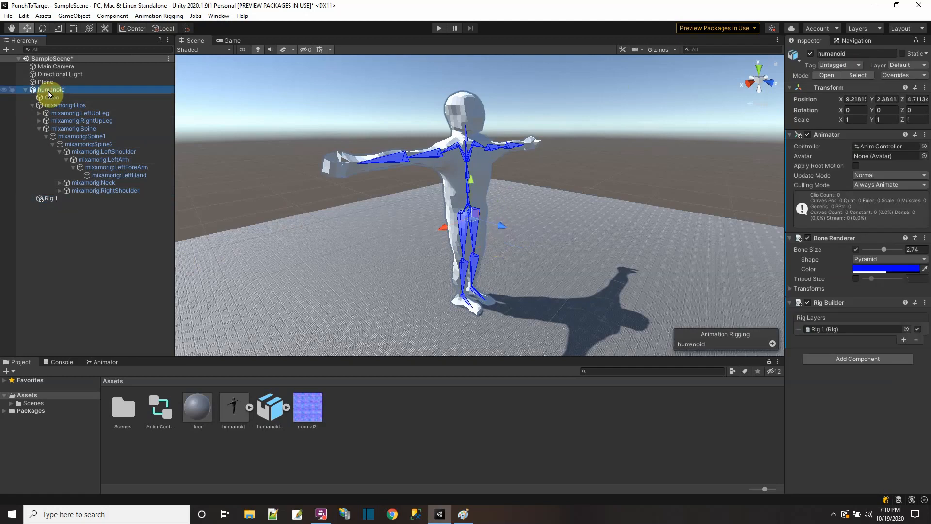
pyautogui.click(926, 88)
pyautogui.click(861, 298)
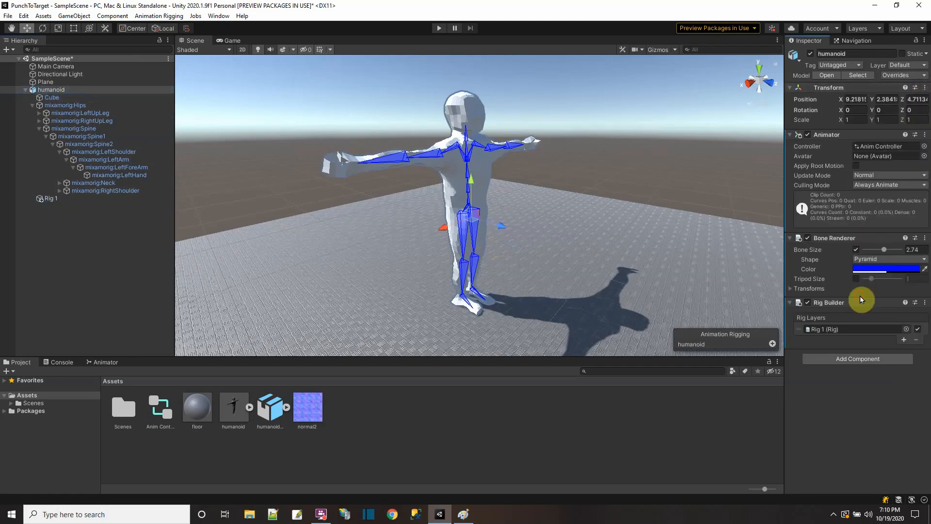
pyautogui.click(48, 199)
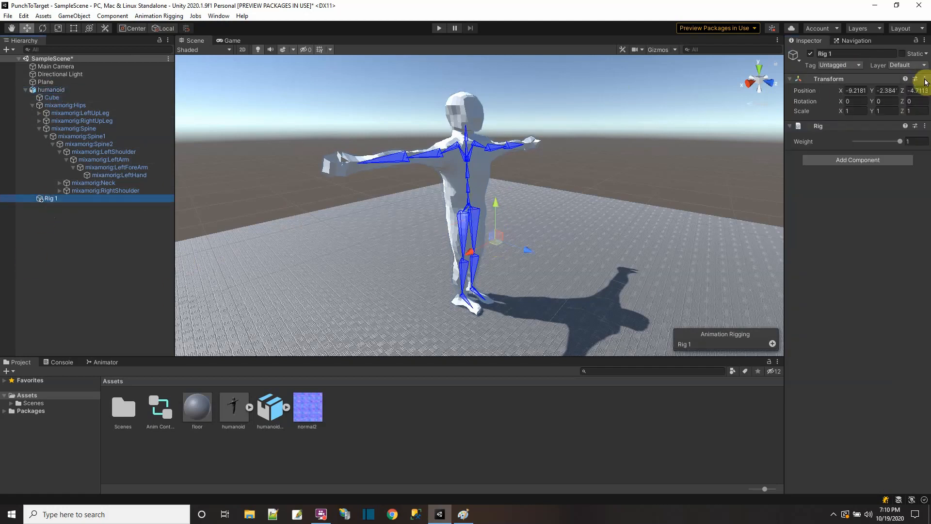
pyautogui.click(925, 80)
pyautogui.click(874, 297)
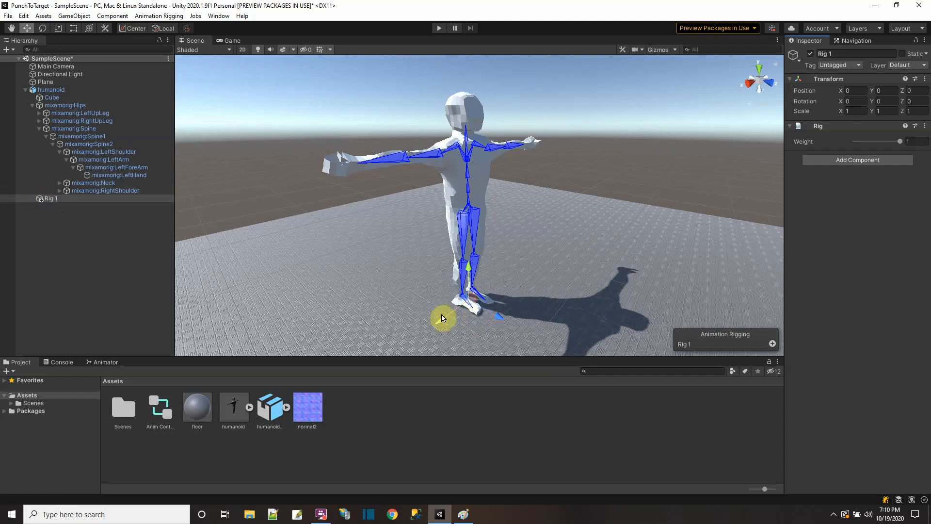
# Step: Create an empty child object under Rig 1 and name it Lefthand
pyautogui.rightClick(53, 200)
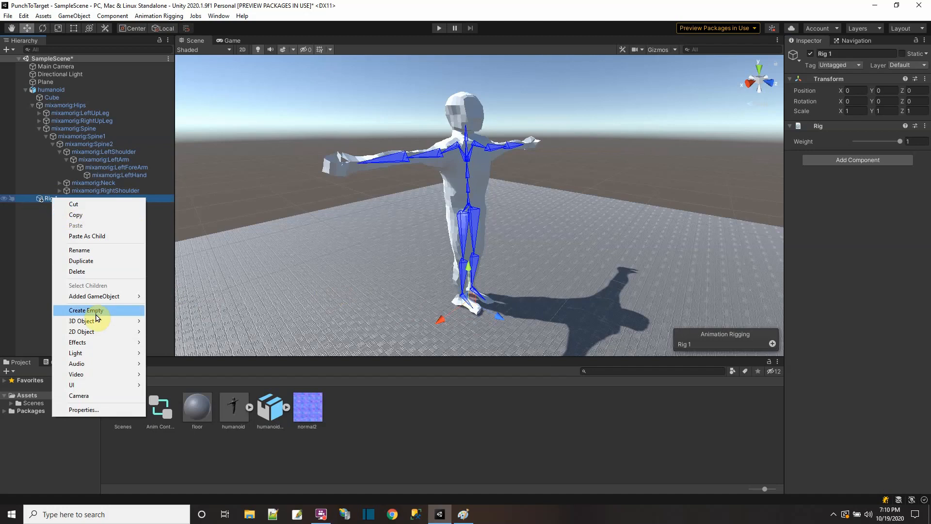
pyautogui.click(33, 239)
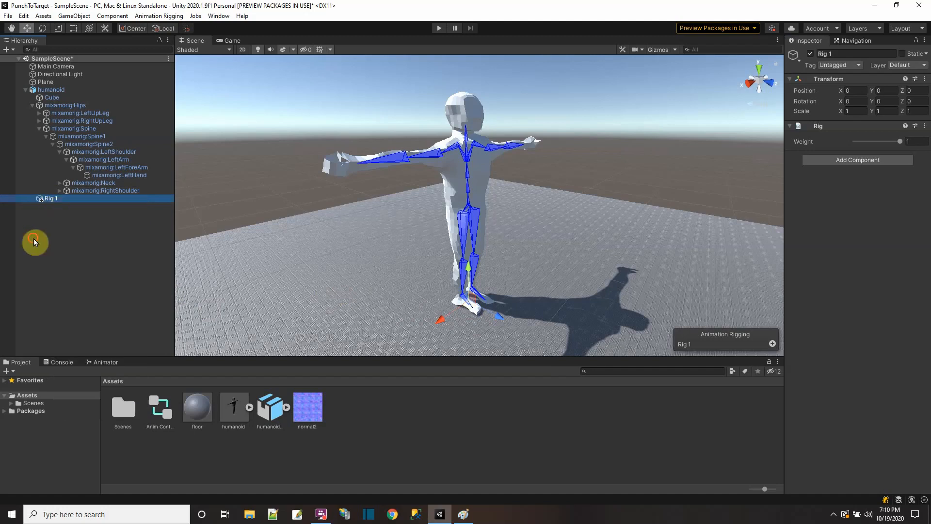
pyautogui.rightClick(53, 200)
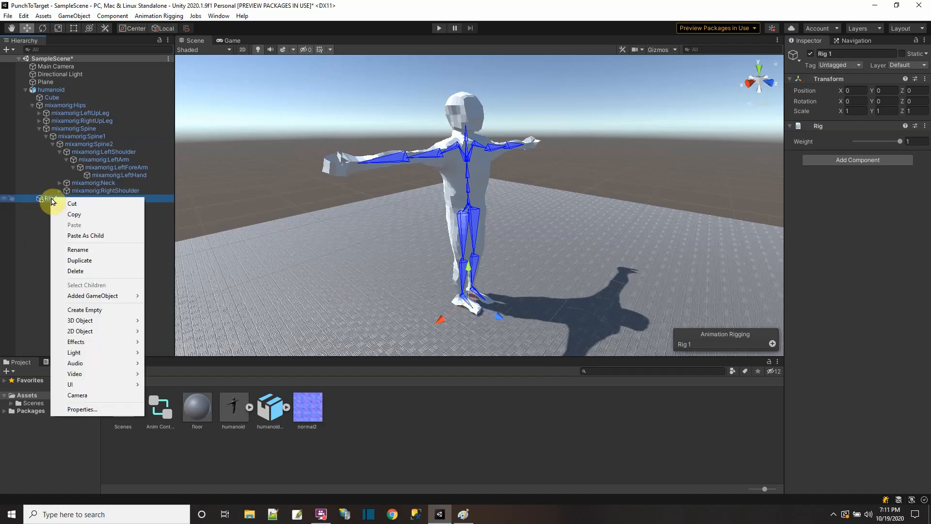
pyautogui.click(102, 311)
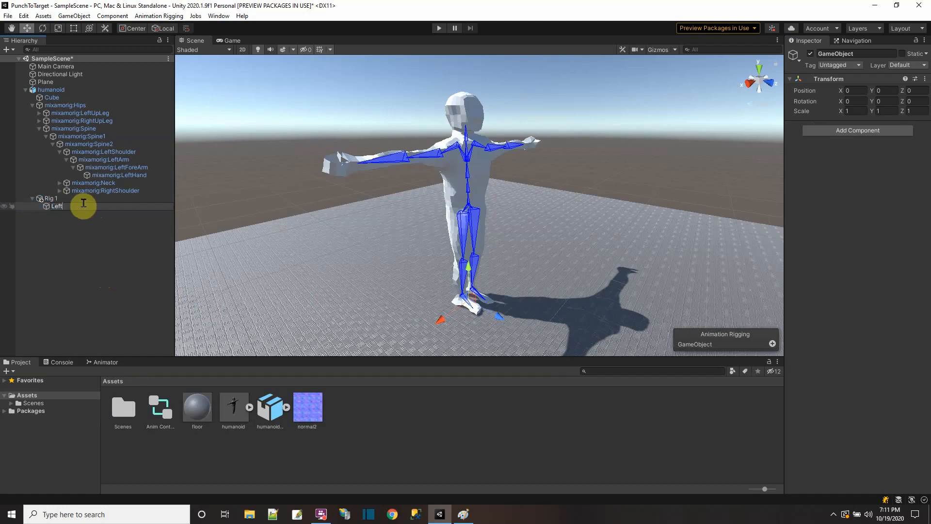
pyautogui.press('Return')
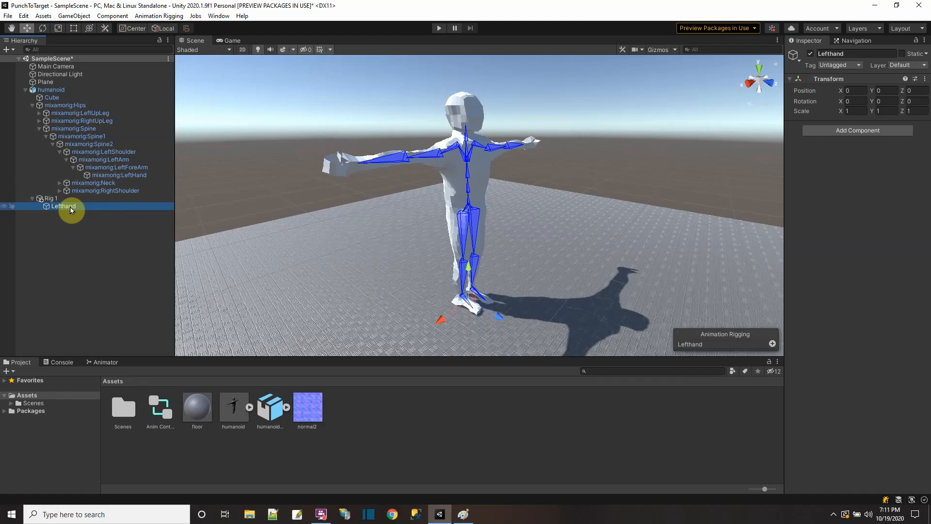
# Step: Copy the world placement of mixamorig:LeftHand and paste it onto the Lefthand object
pyautogui.click(132, 175)
pyautogui.click(924, 79)
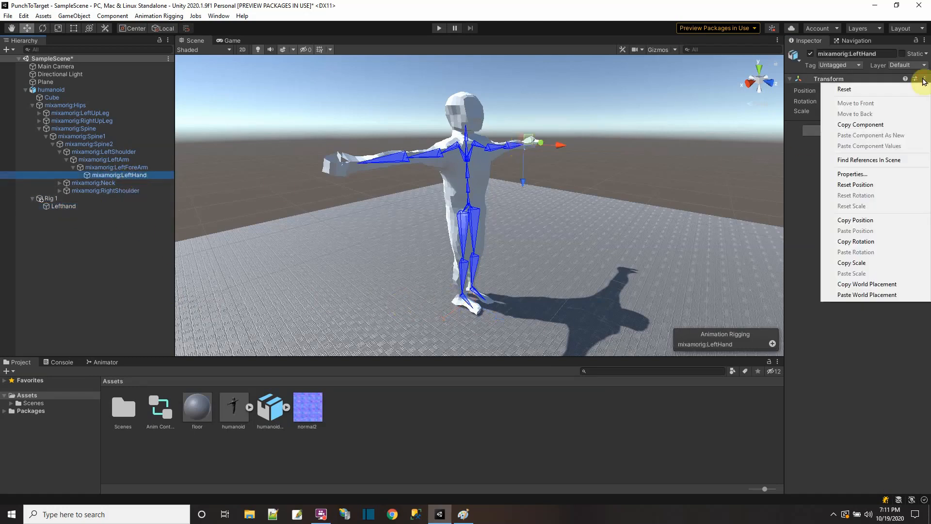
pyautogui.click(887, 284)
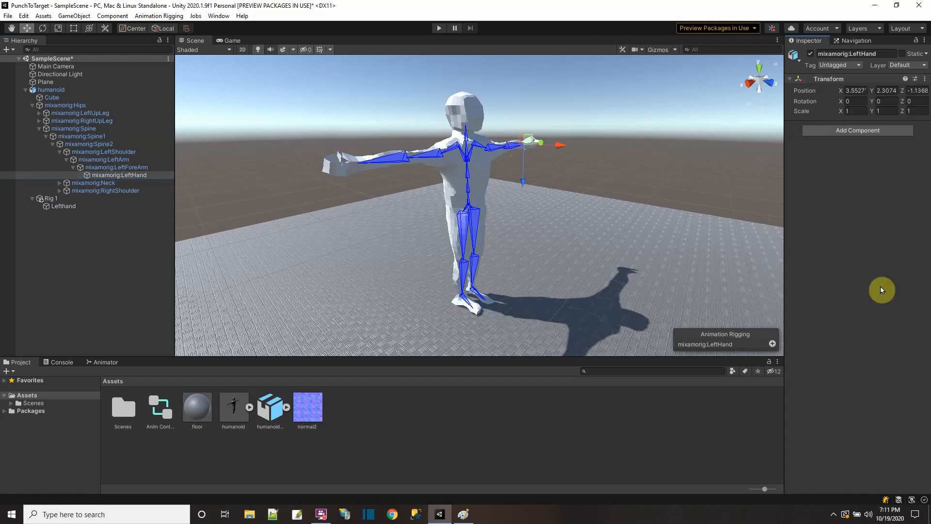
pyautogui.click(63, 206)
pyautogui.click(924, 80)
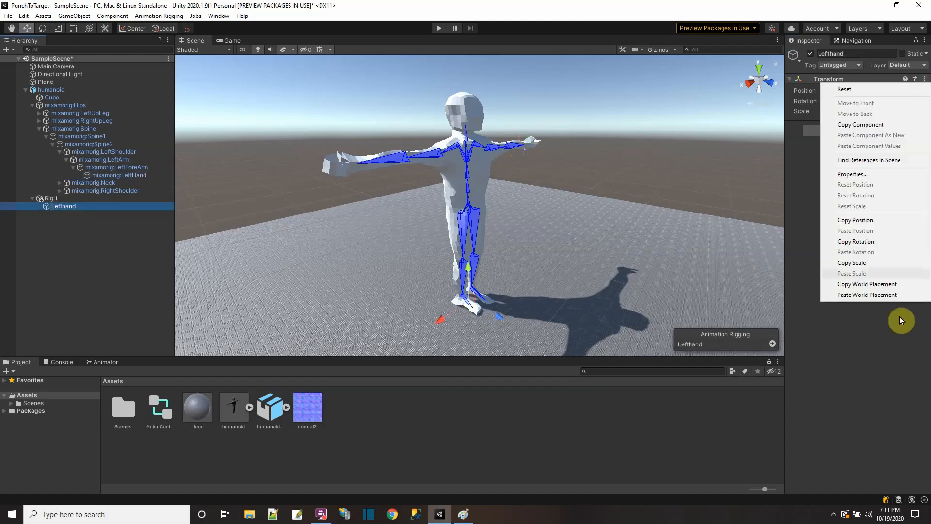
pyautogui.click(872, 295)
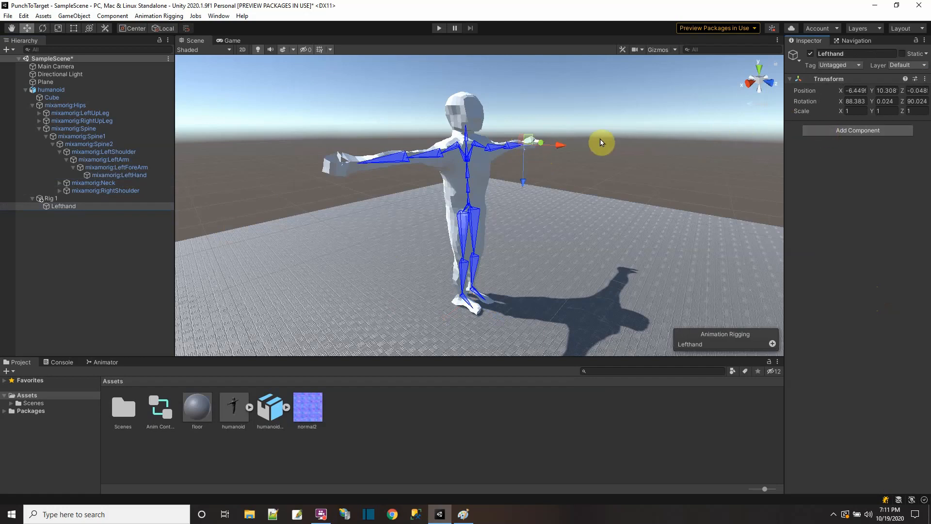
# Step: Add a Chain IK Constraint to Lefthand, with mixamorig:LeftHand as Tip and mixamorig:Spine as Root
pyautogui.click(819, 132)
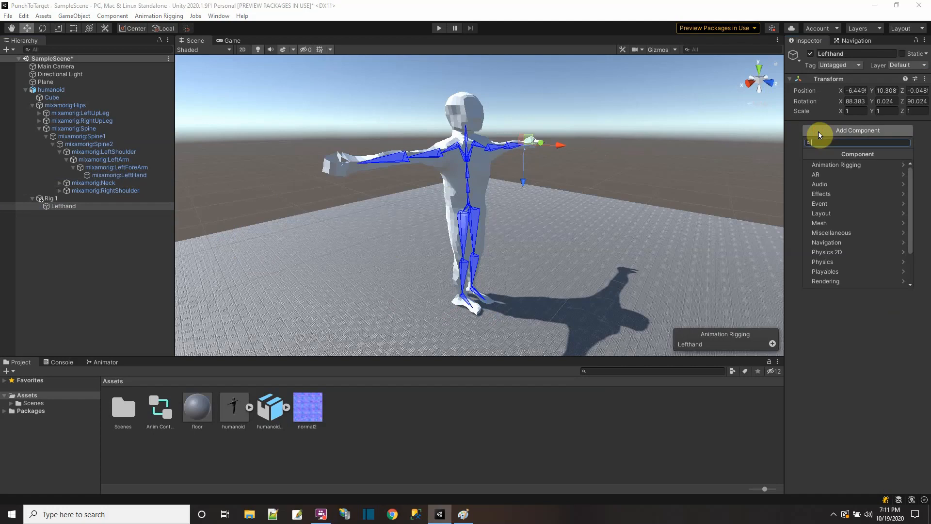
pyautogui.click(830, 166)
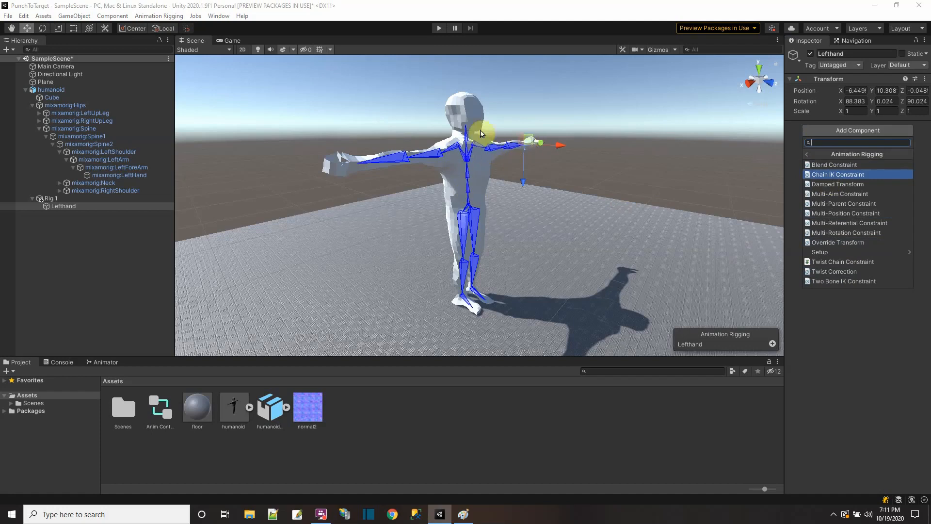
pyautogui.click(852, 175)
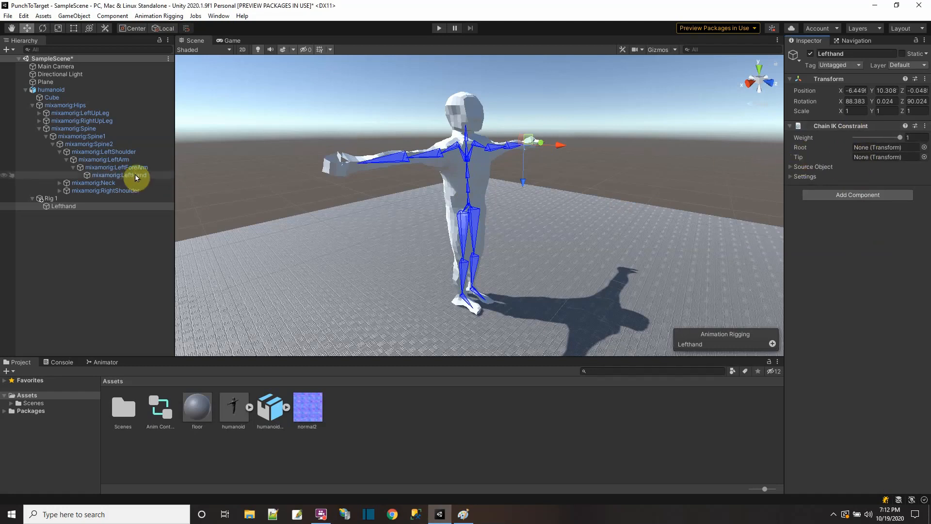
pyautogui.moveTo(136, 177); pyautogui.dragTo(871, 158)
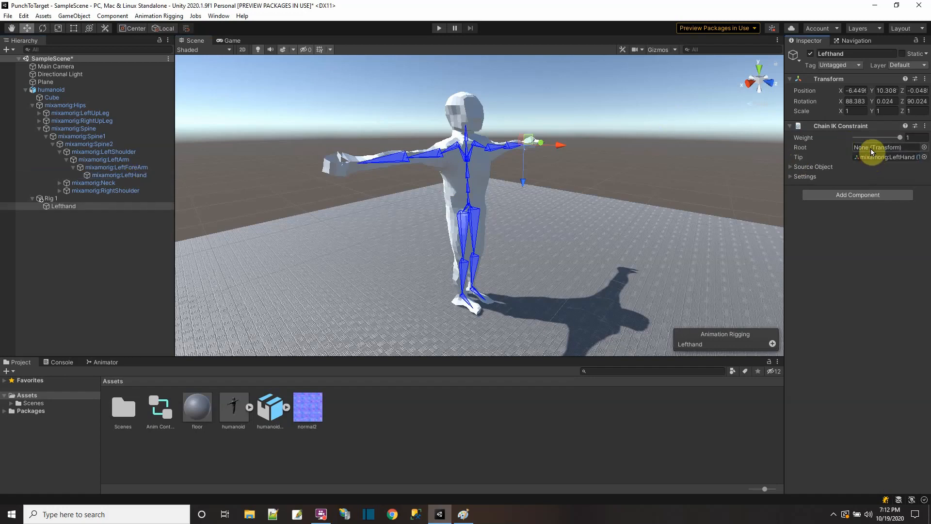
pyautogui.moveTo(84, 131); pyautogui.dragTo(865, 152)
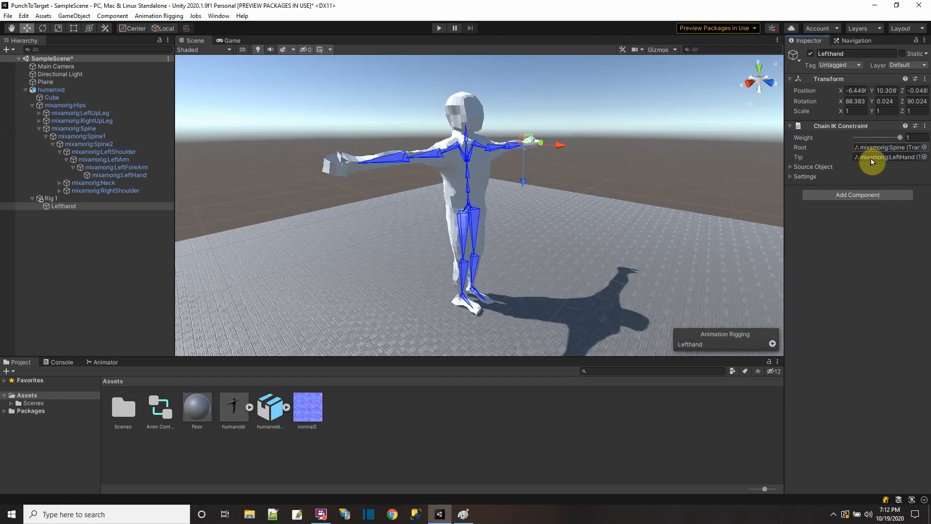
pyautogui.click(94, 128)
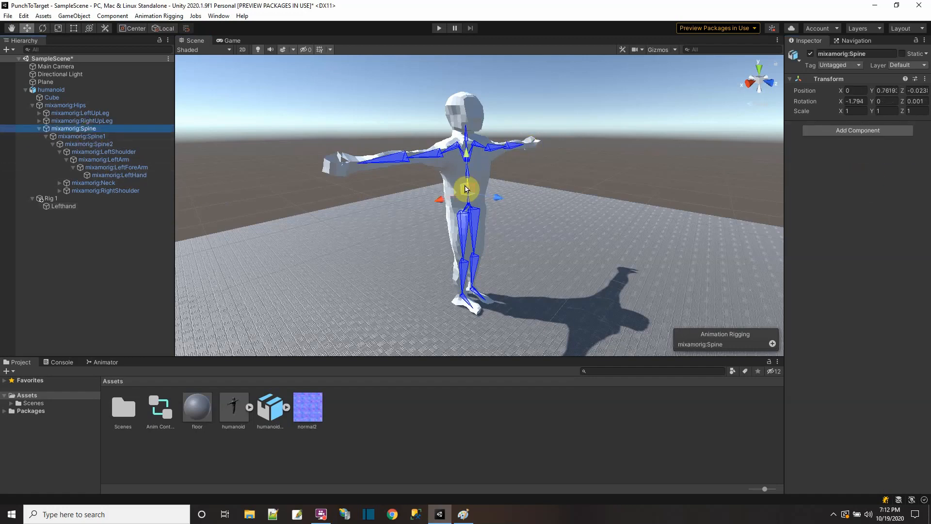
pyautogui.click(53, 206)
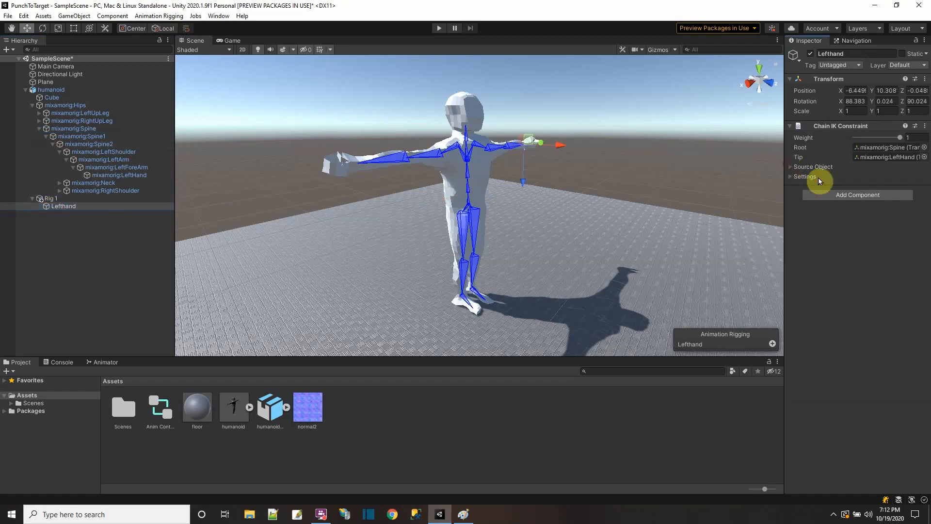
# Step: Expand the constraint's Source Object settings and create an empty child of Lefthand named Target
pyautogui.click(790, 167)
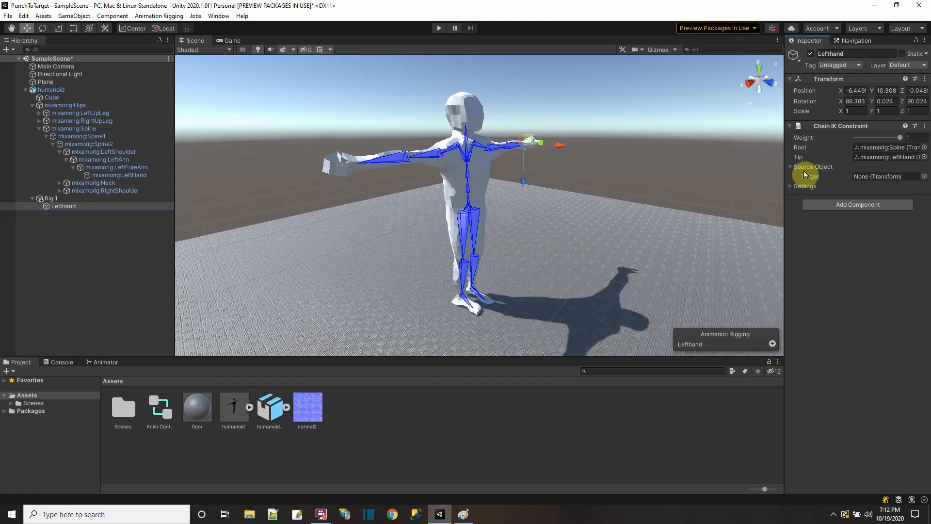
pyautogui.rightClick(68, 207)
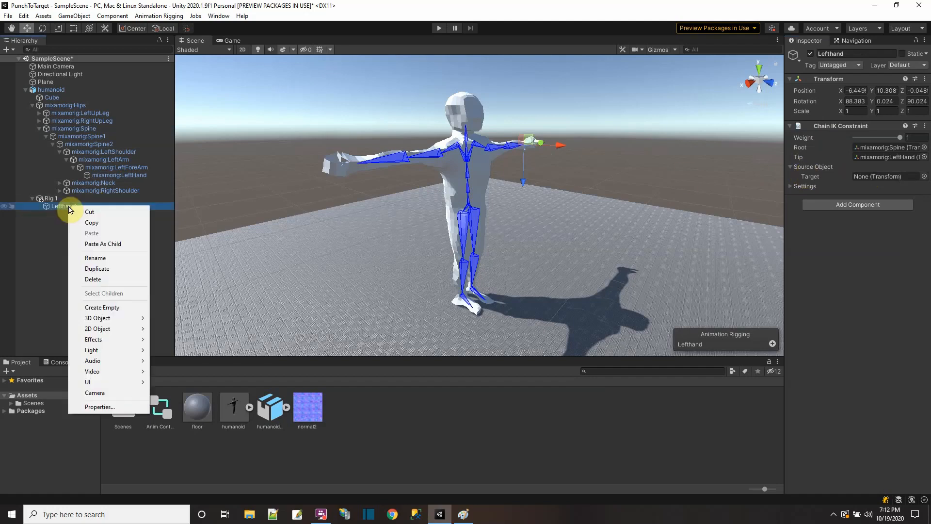
pyautogui.click(111, 308)
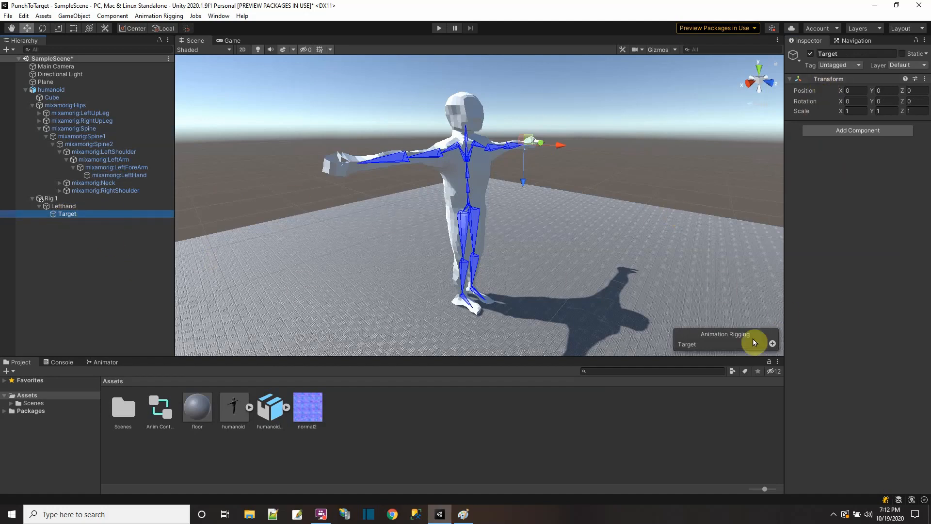
# Step: Add a rig effector to Target, using the BoxEffector shape at size 1.17
pyautogui.click(771, 344)
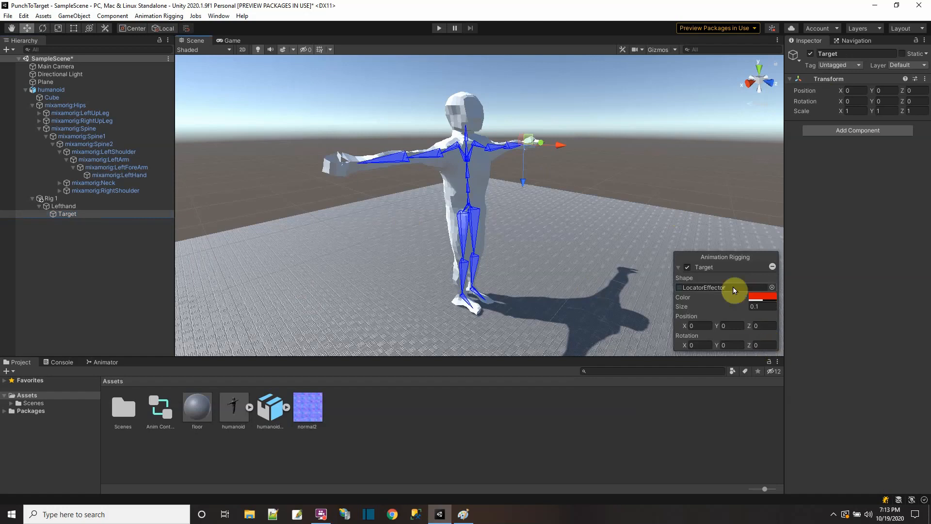
pyautogui.scroll(-1, 561, 192)
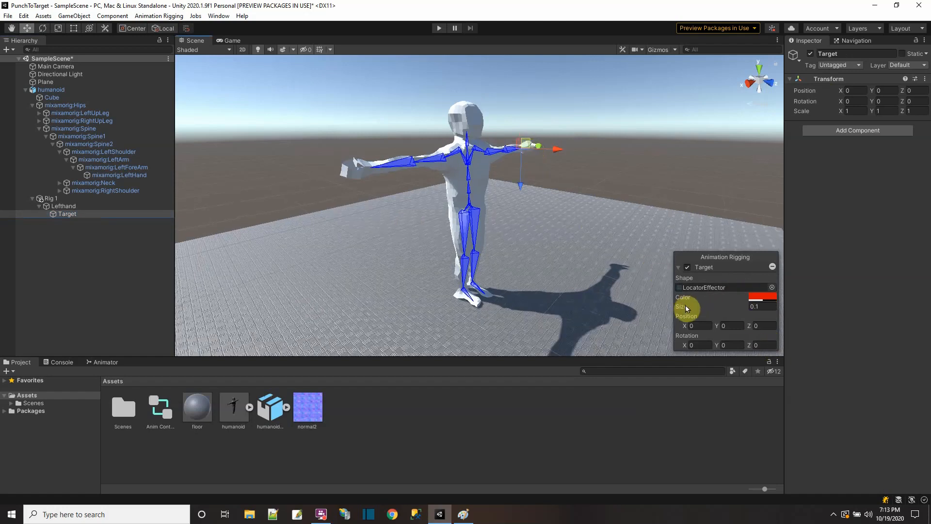
pyautogui.moveTo(686, 308); pyautogui.dragTo(728, 306)
pyautogui.click(771, 287)
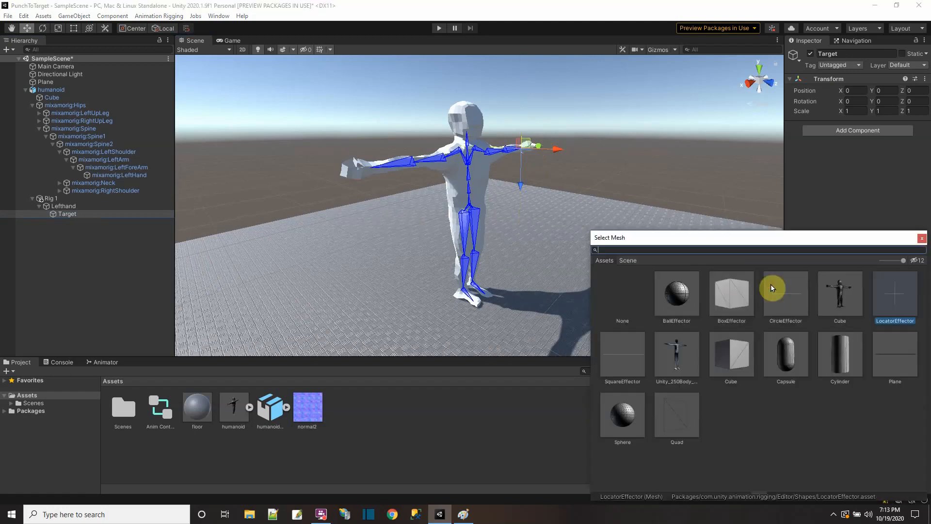
pyautogui.click(730, 298)
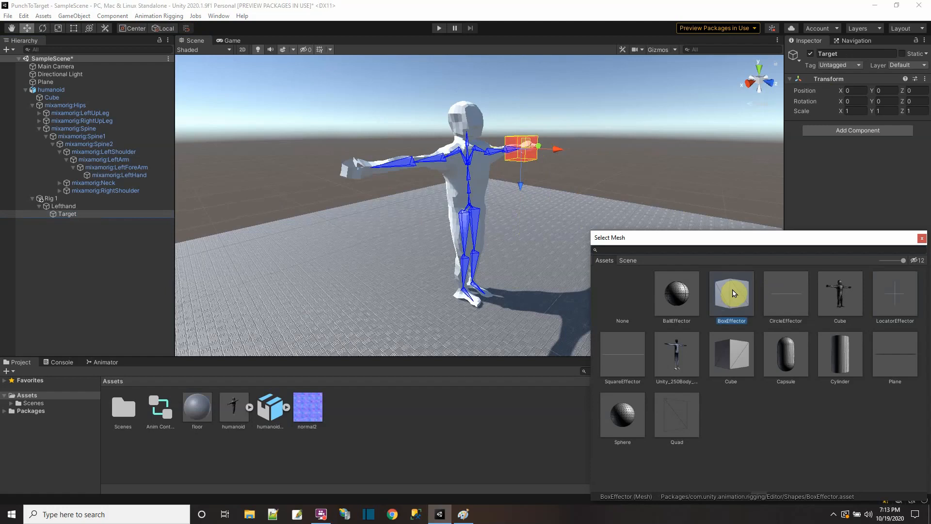
pyautogui.doubleClick(733, 298)
pyautogui.moveTo(681, 308); pyautogui.dragTo(669, 310)
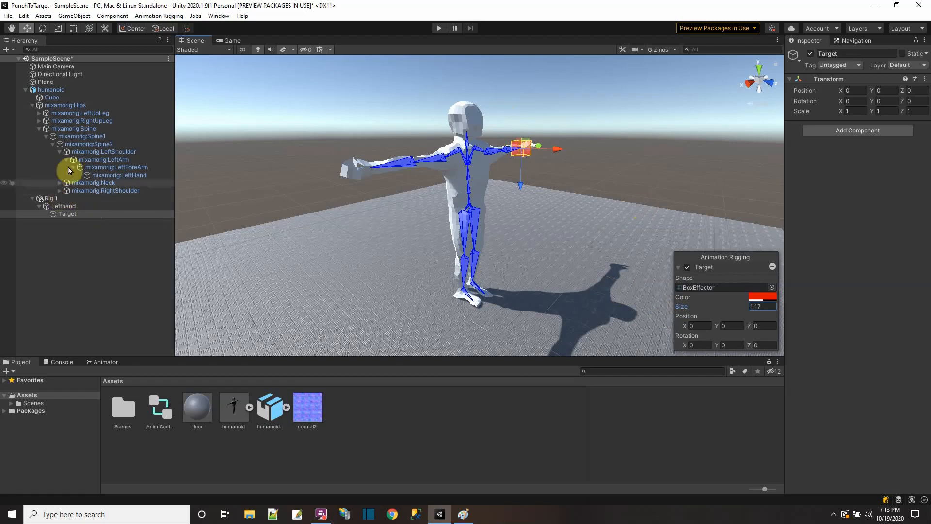
# Step: Review the components on humanoid, Rig 1, Lefthand and Target, along with the available Animation Rigging commands
pyautogui.click(62, 89)
pyautogui.click(158, 17)
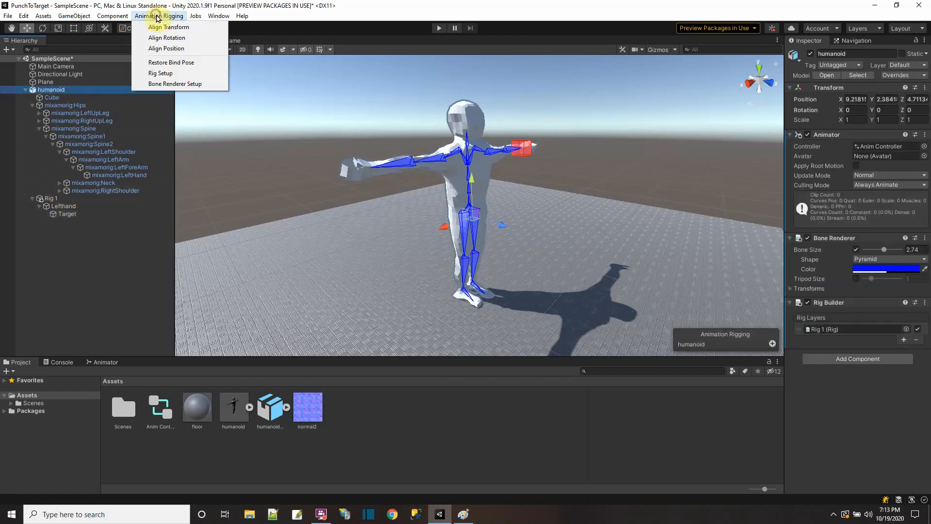
pyautogui.click(47, 199)
pyautogui.click(57, 205)
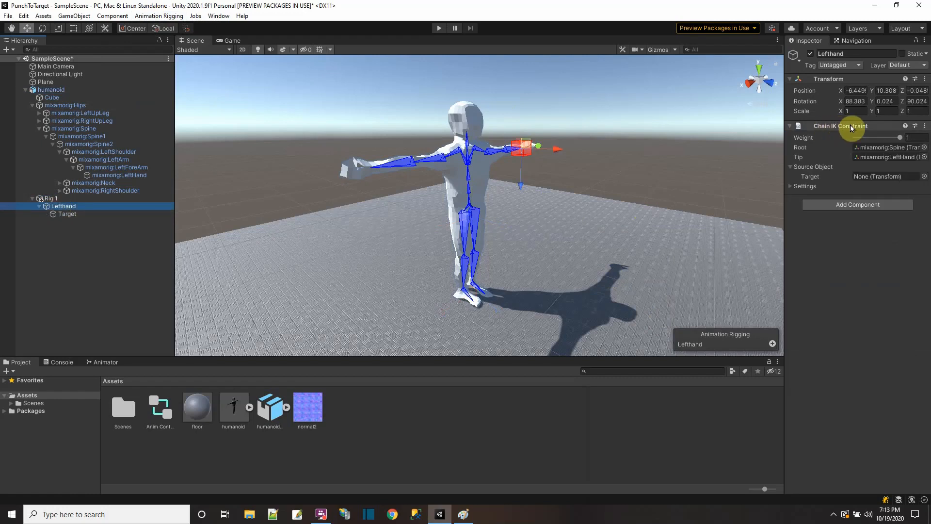
pyautogui.click(62, 214)
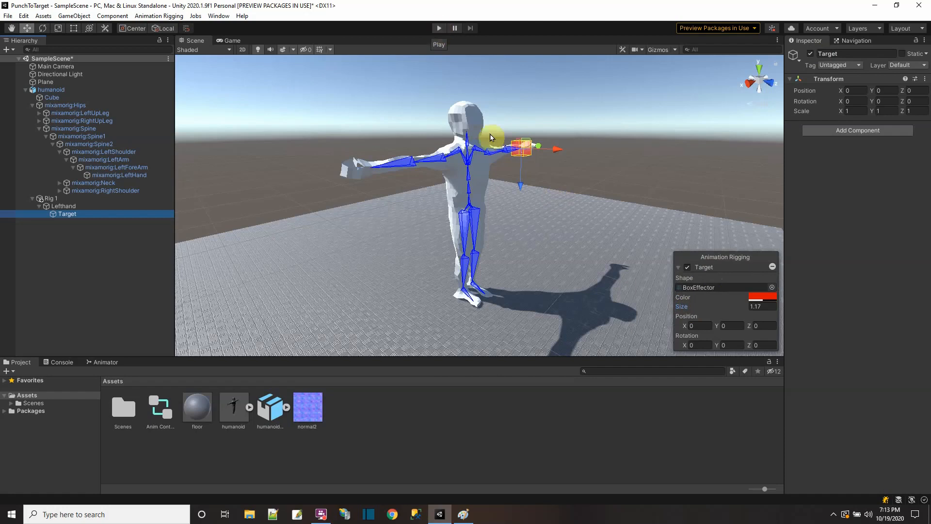
# Step: Run the game briefly to check the camera's framing of the humanoid, stop it and return to the scene view
pyautogui.click(438, 28)
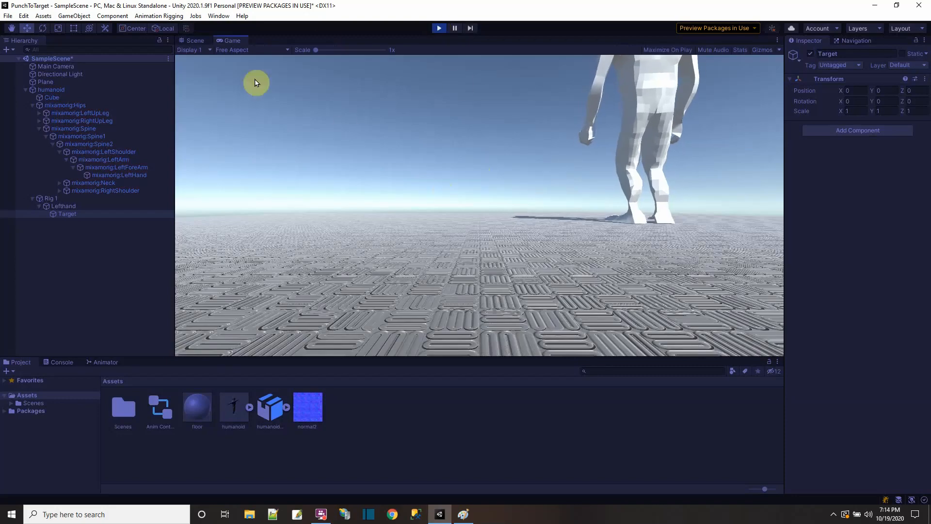
pyautogui.click(438, 28)
pyautogui.click(191, 41)
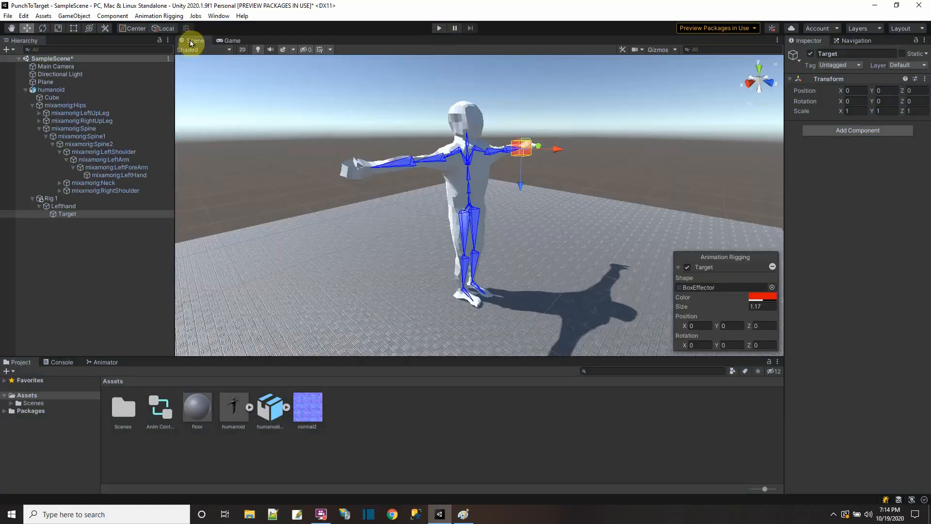
# Step: Frame the whole humanoid in the scene view and align Main Camera with that view
pyautogui.scroll(3, 497, 232)
pyautogui.scroll(-2, 504, 230)
pyautogui.moveTo(514, 213); pyautogui.dragTo(492, 221, button='middle')
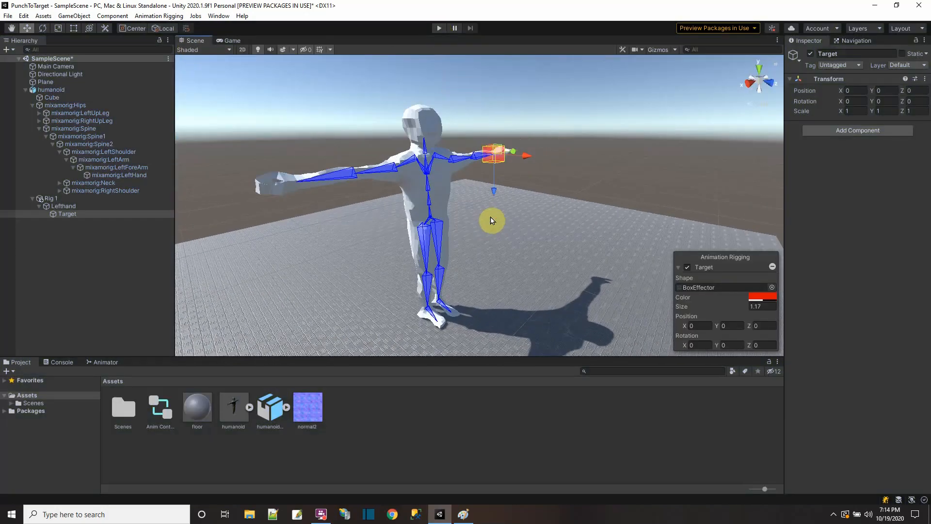
pyautogui.scroll(-1, 491, 221)
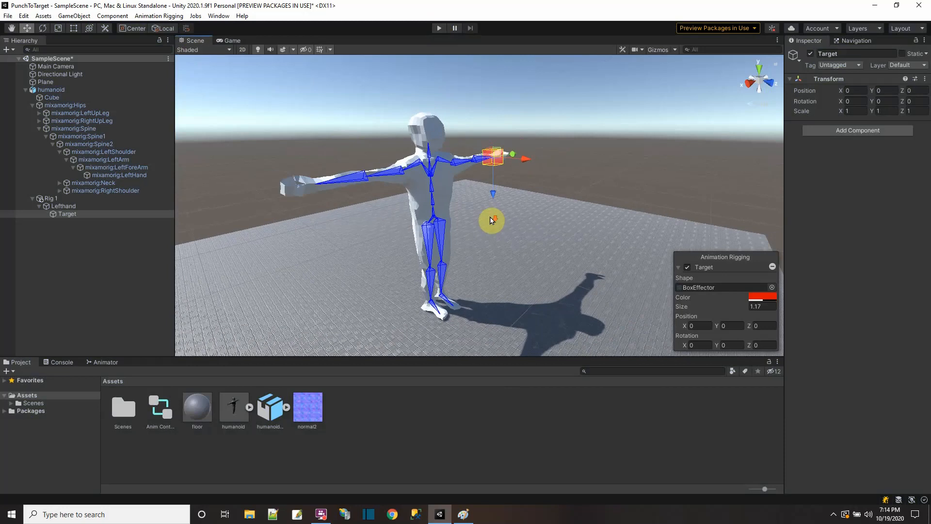
pyautogui.click(54, 66)
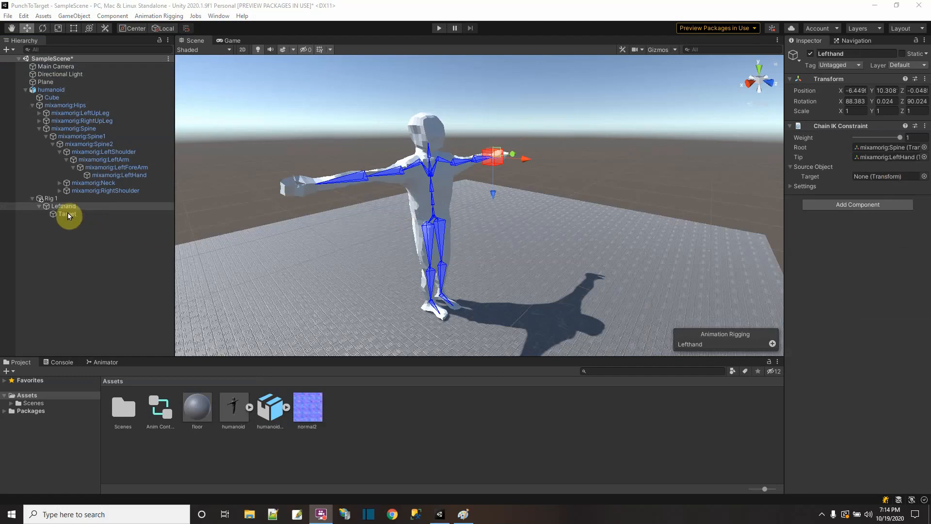
# Step: Assign Target as the source target of Lefthand's Chain IK Constraint and run the game with the scene view showing
pyautogui.moveTo(67, 213); pyautogui.dragTo(868, 177)
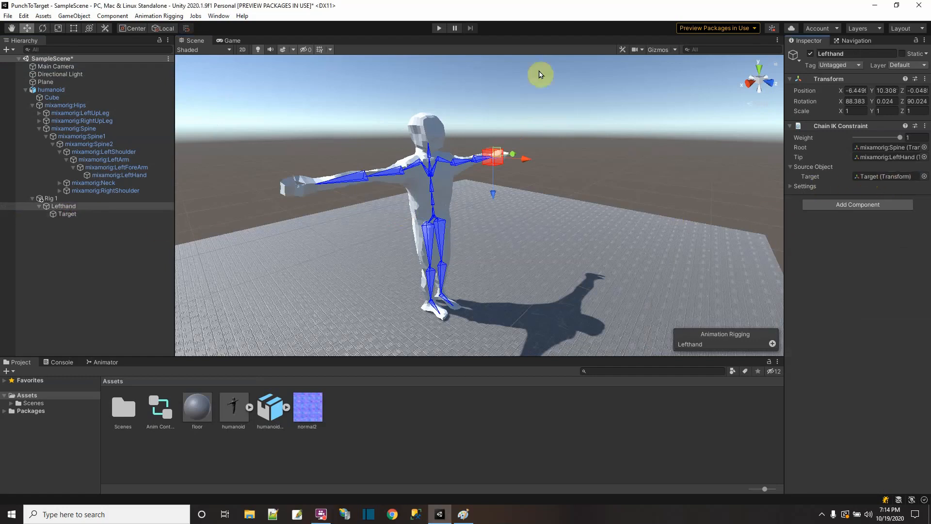
pyautogui.click(438, 28)
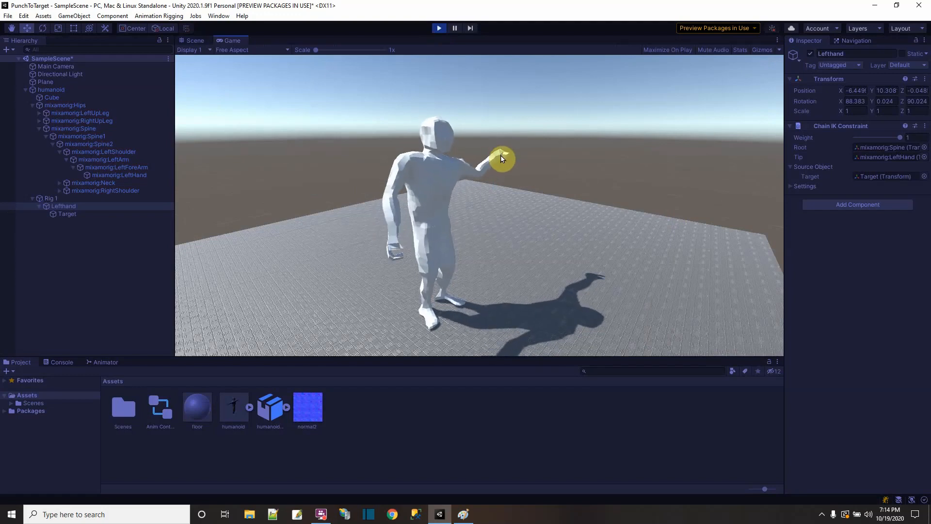
pyautogui.click(193, 41)
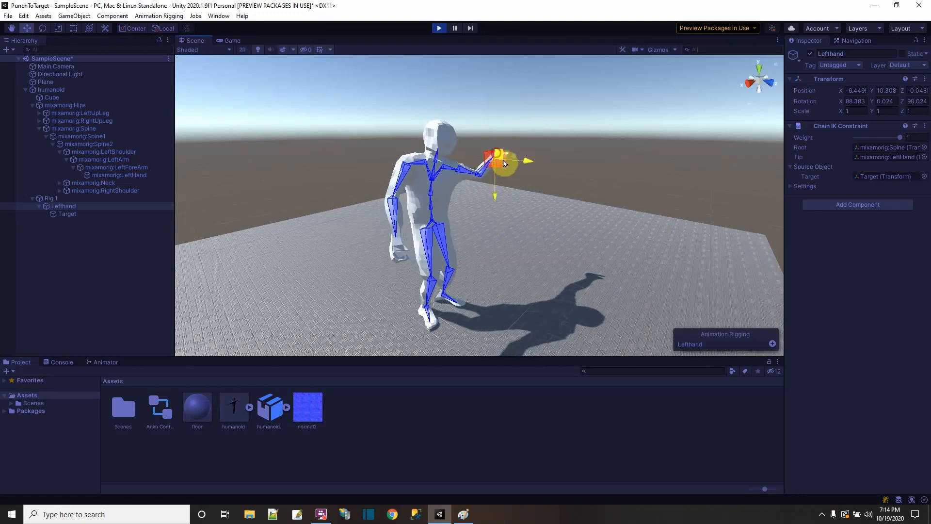
# Step: Move Target to about X 4.42, Y -4.31 while the game runs to test how the left arm follows
pyautogui.moveTo(505, 163); pyautogui.dragTo(510, 191)
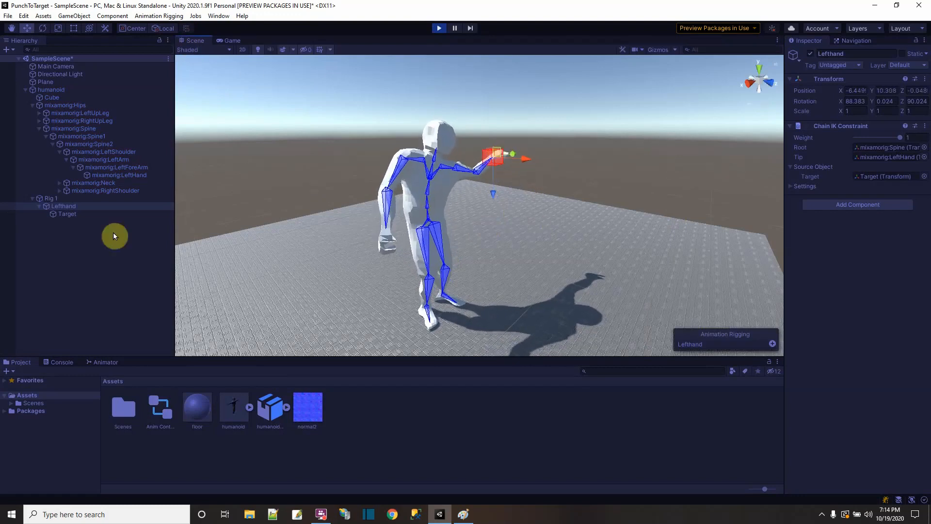
pyautogui.click(64, 214)
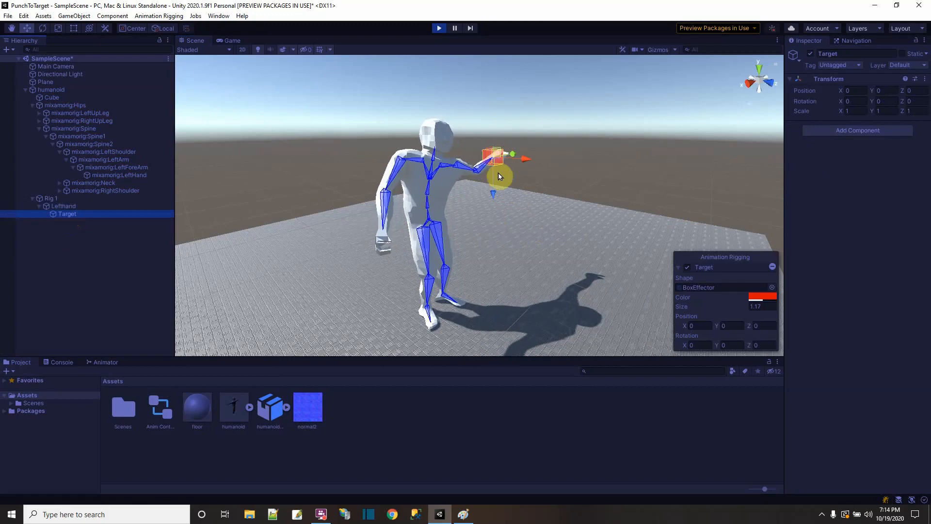
pyautogui.moveTo(522, 160); pyautogui.dragTo(507, 184)
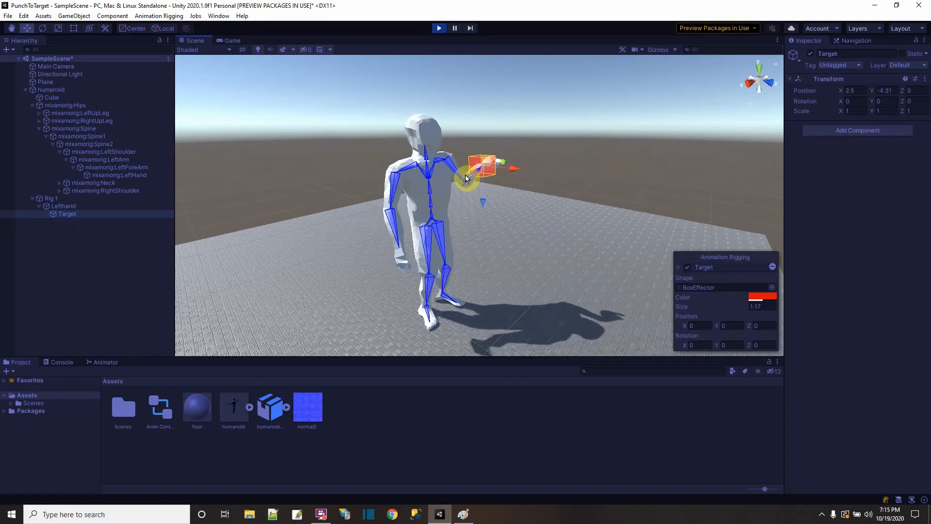
pyautogui.moveTo(522, 172); pyautogui.dragTo(543, 179)
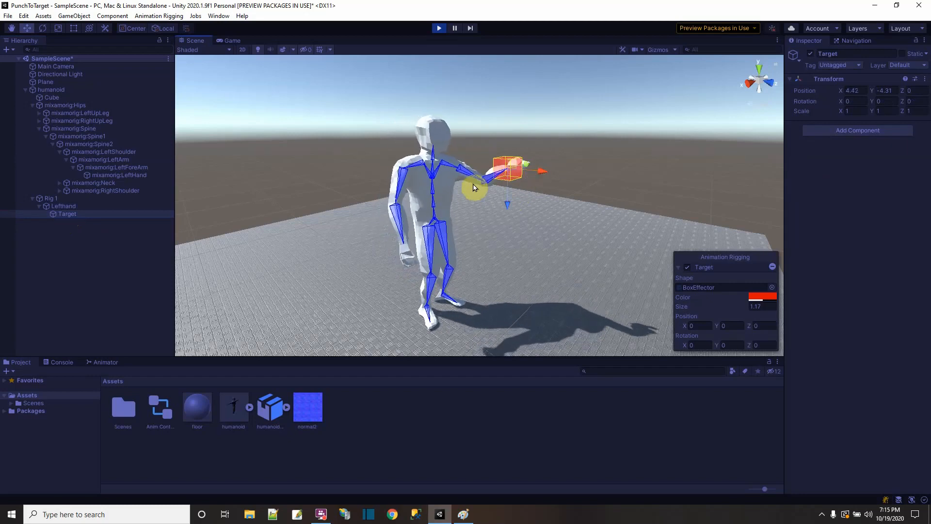
# Step: Test lowering Lefthand's Chain IK Constraint weight to 0 during play and stop the game
pyautogui.click(62, 205)
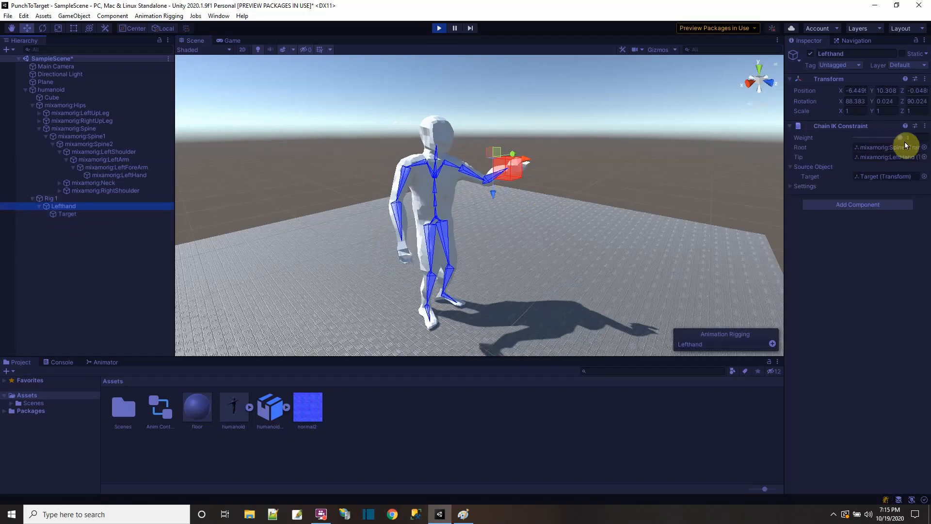
pyautogui.click(900, 137)
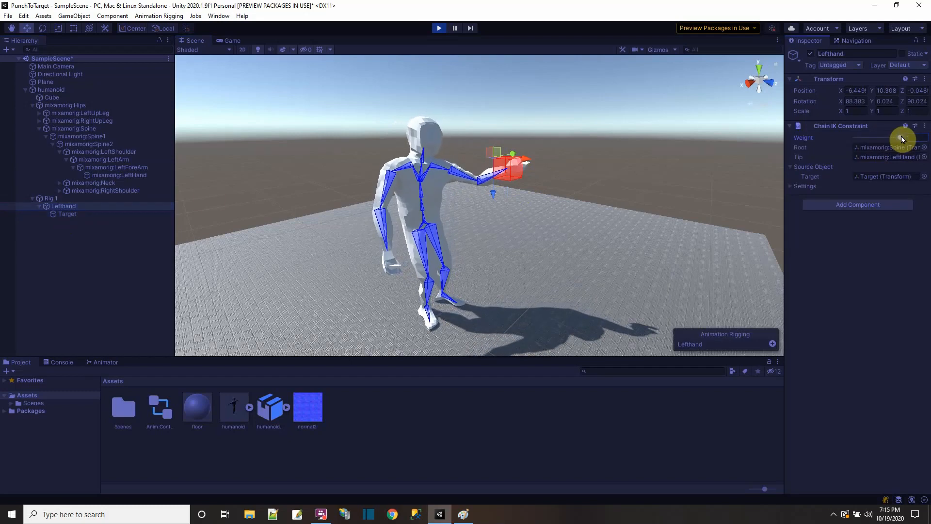
pyautogui.moveTo(901, 136); pyautogui.dragTo(845, 143)
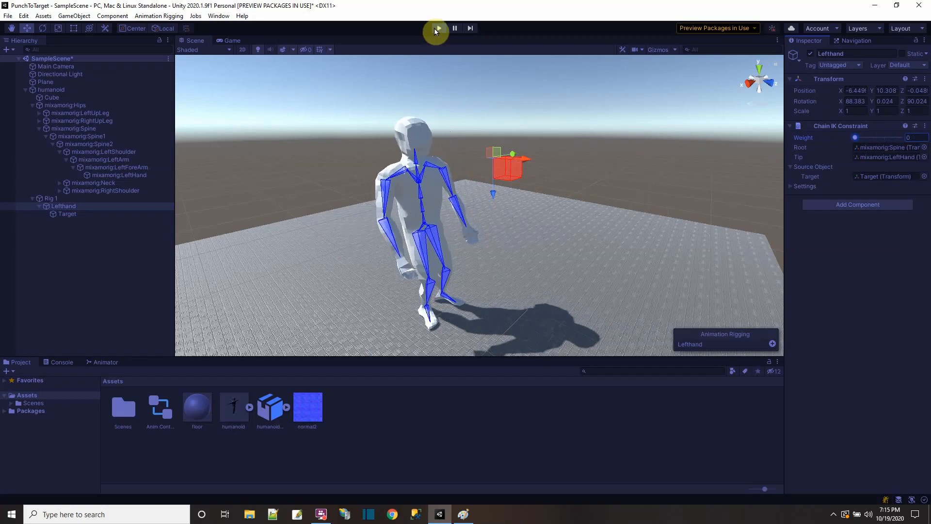
pyautogui.moveTo(855, 137)
pyautogui.mouseDown()
pyautogui.moveTo(900, 138)
pyautogui.moveTo(839, 137)
pyautogui.mouseUp()
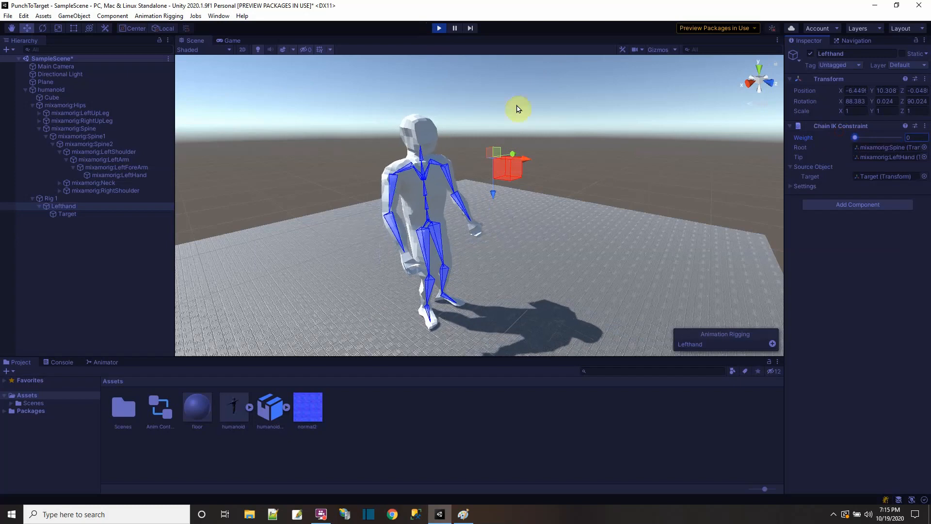
pyautogui.click(438, 28)
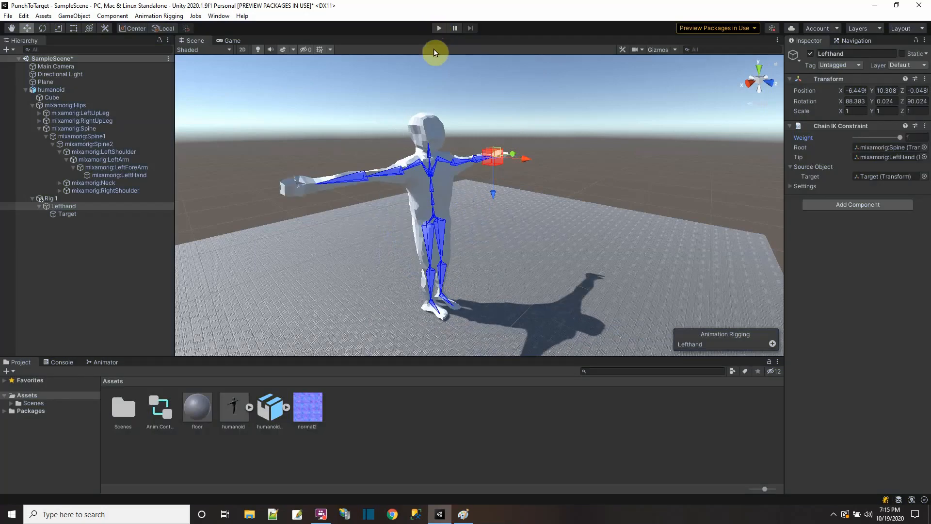
# Step: Create a C# script named Player in the Assets folder
pyautogui.click(45, 90)
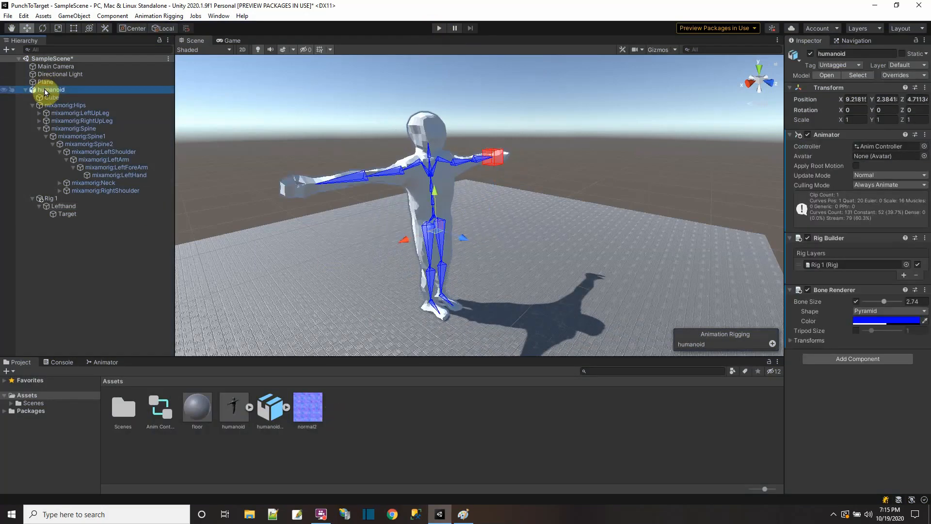
pyautogui.rightClick(548, 414)
pyautogui.moveTo(568, 158)
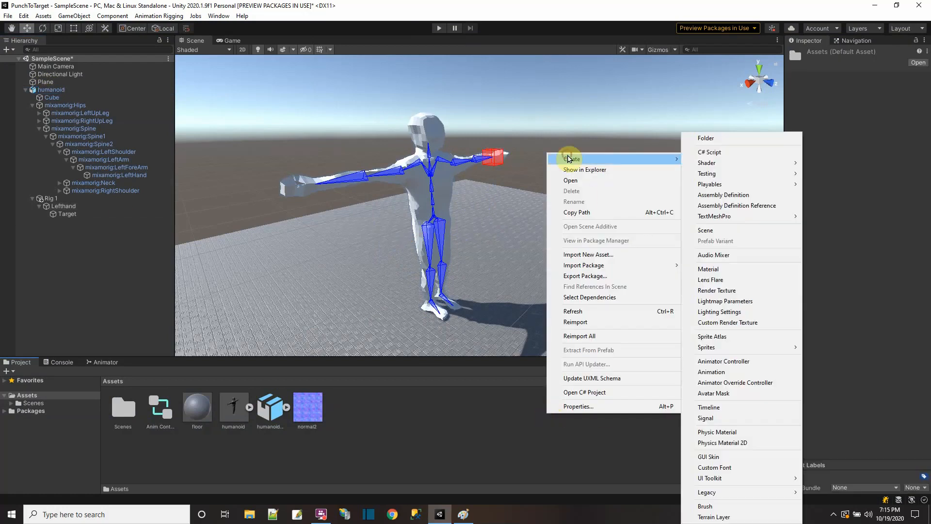
pyautogui.click(711, 153)
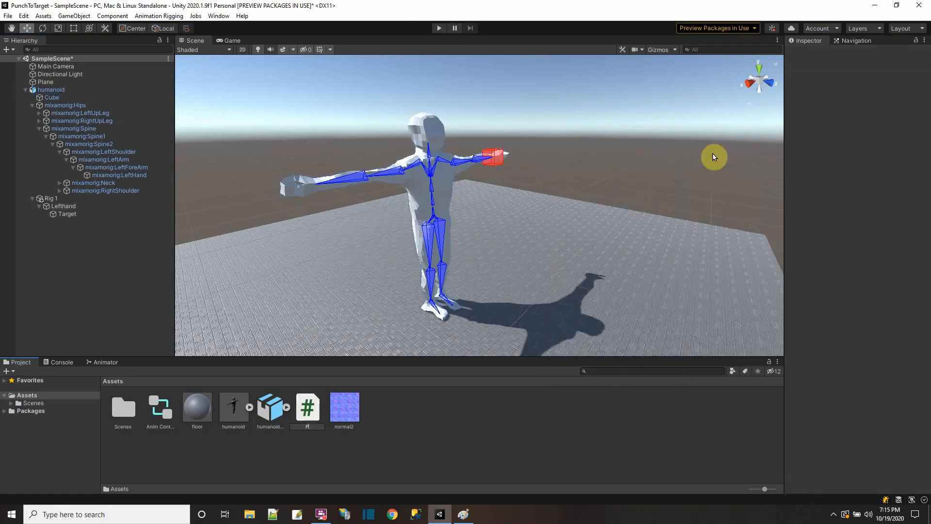
pyautogui.write('Player')
pyautogui.press('Return')
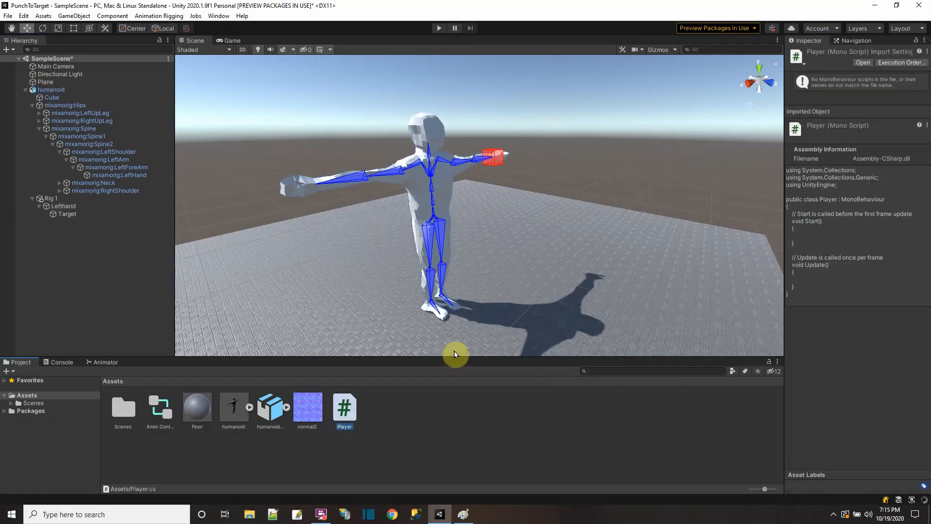
# Step: Attach the Player script to the humanoid object and open the script in Visual Studio
pyautogui.moveTo(353, 417); pyautogui.dragTo(56, 93)
pyautogui.click(55, 92)
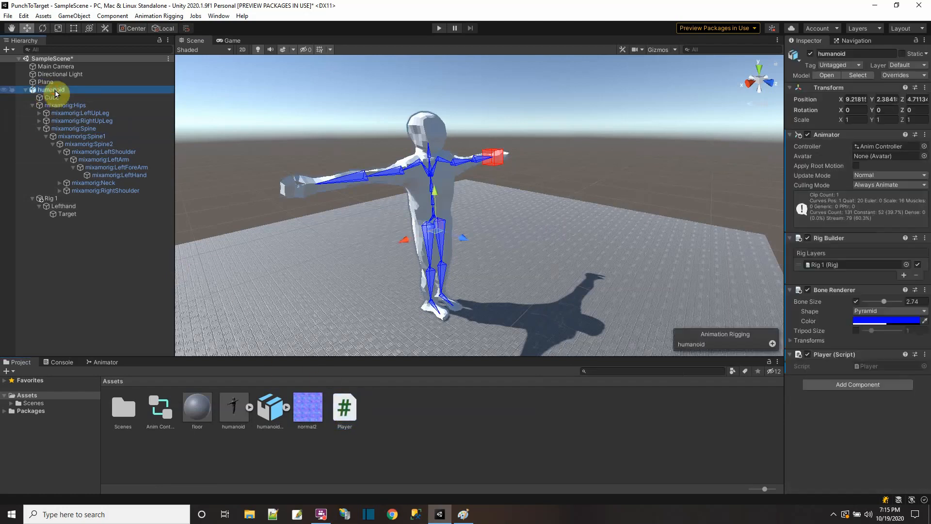
pyautogui.doubleClick(862, 367)
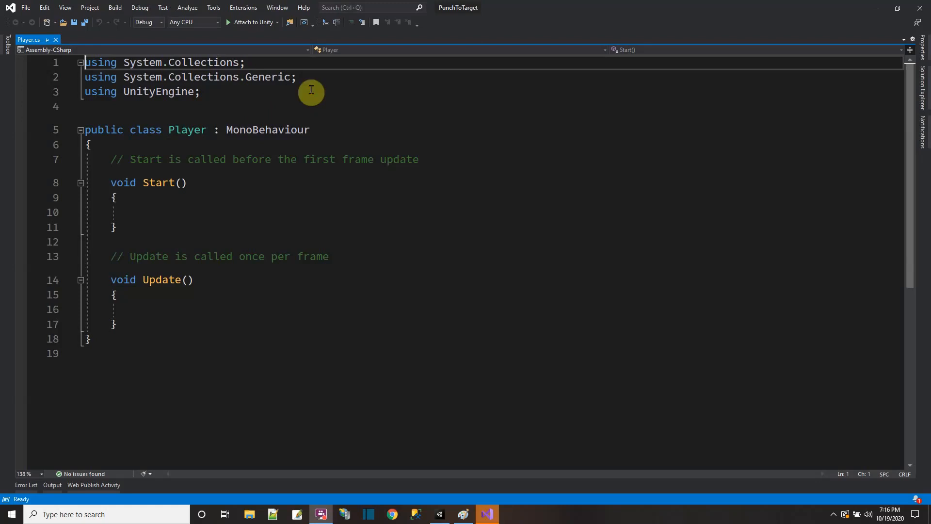
# Step: Remove the System.Collections and System.Collections.Generic using lines and the default Start and Update methods from Player.cs
pyautogui.moveTo(303, 78); pyautogui.dragTo(64, 68)
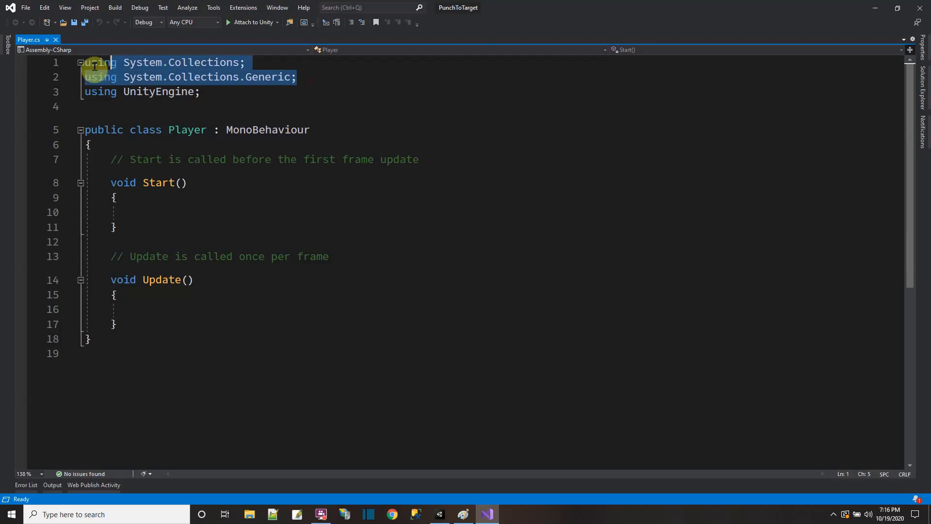
pyautogui.press('Delete')
pyautogui.moveTo(125, 138); pyautogui.dragTo(156, 316)
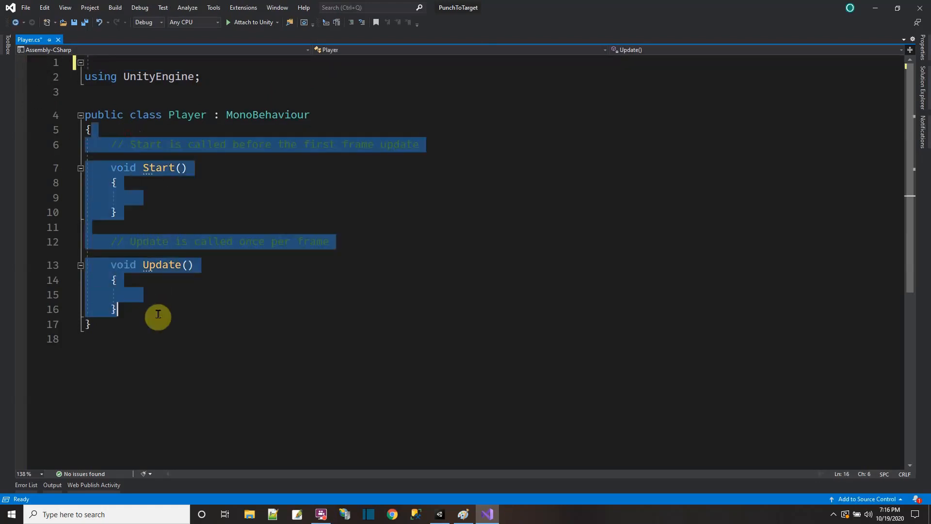
pyautogui.press('Delete')
# Step: Declare the public float fields Movespeed = 3.5f and Turnspeed = 60f in the Player class
pyautogui.press('Return')
pyautogui.write('publi')
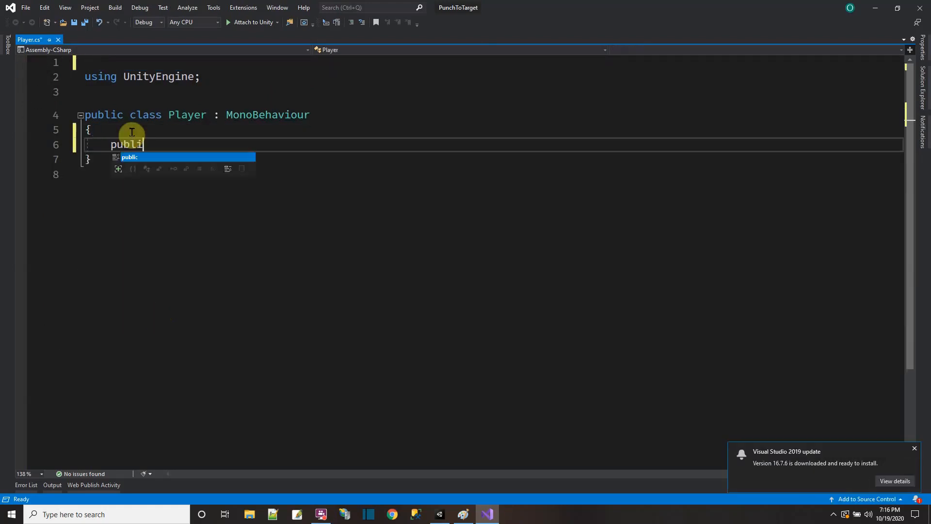
pyautogui.write('c float Movespe')
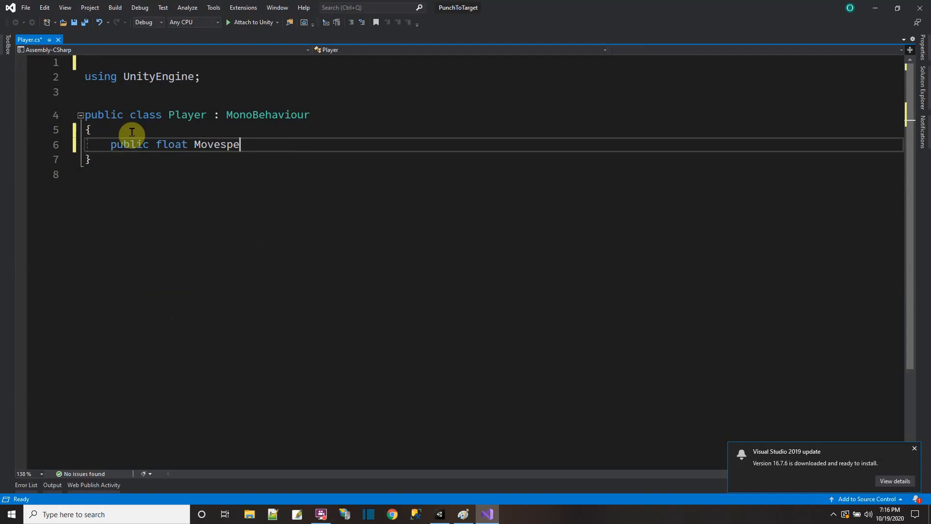
pyautogui.write('ed = 3.5f;')
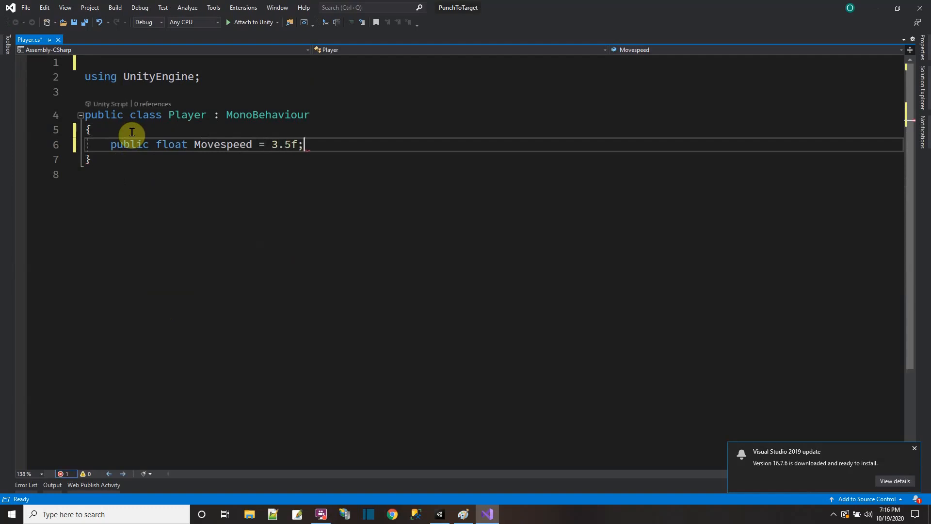
pyautogui.press('Return')
pyautogui.write('public float ')
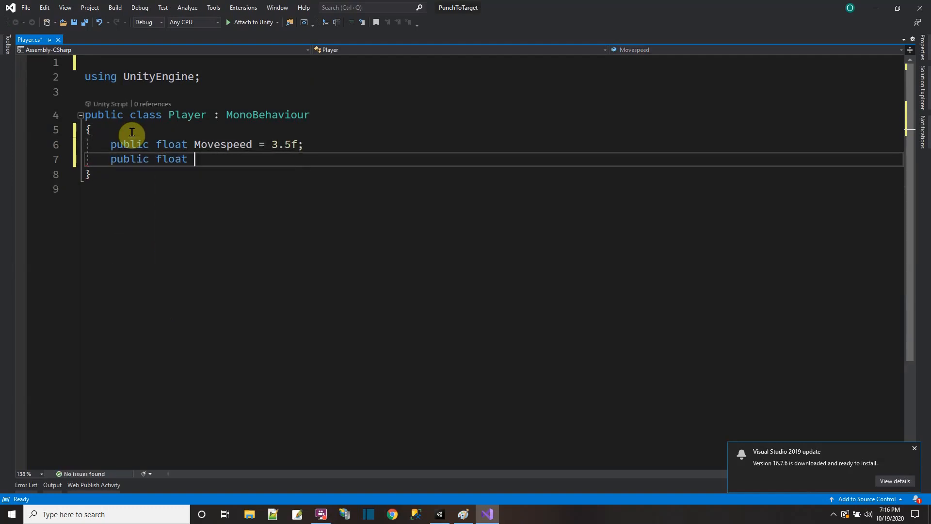
pyautogui.write('Turnspeed = 60')
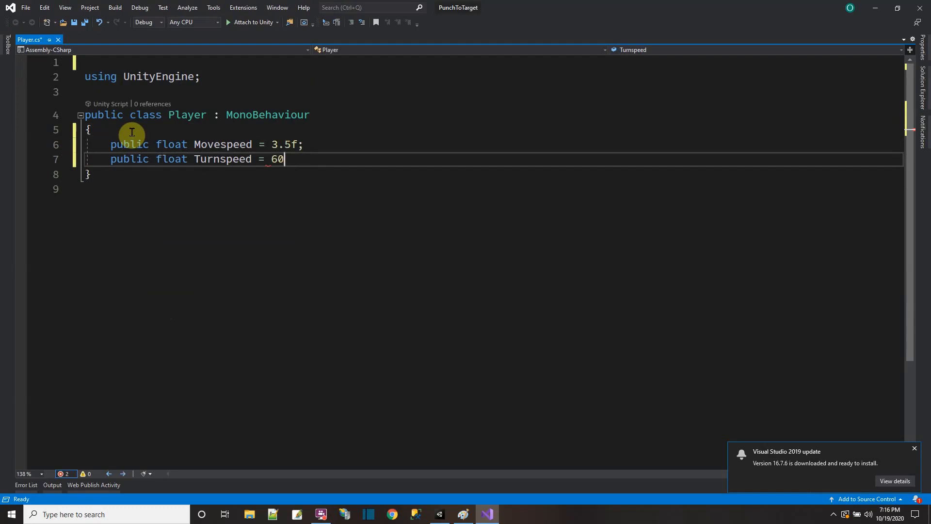
pyautogui.write('f;')
# Step: Add an empty private void Update() method below the speed fields
pyautogui.press('Return')
pyautogui.press('Return')
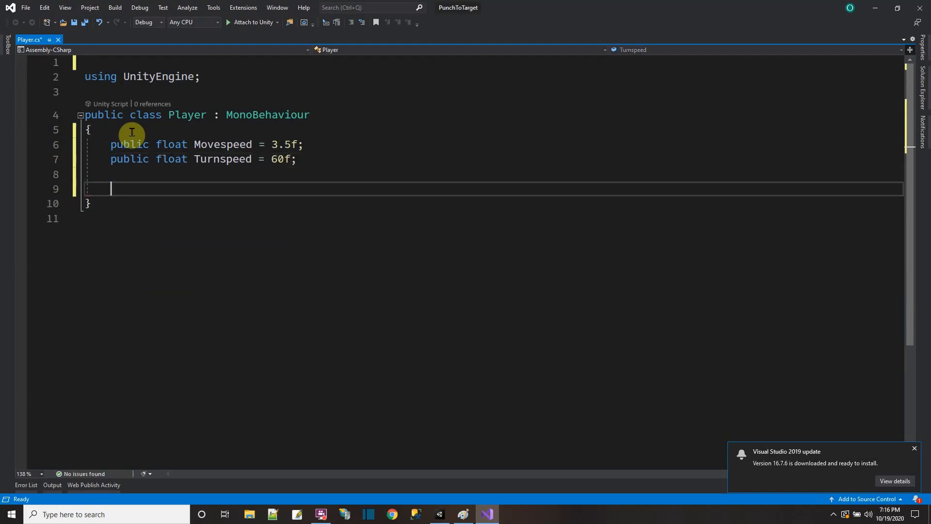
pyautogui.write('private void Update')
pyautogui.press('Tab')
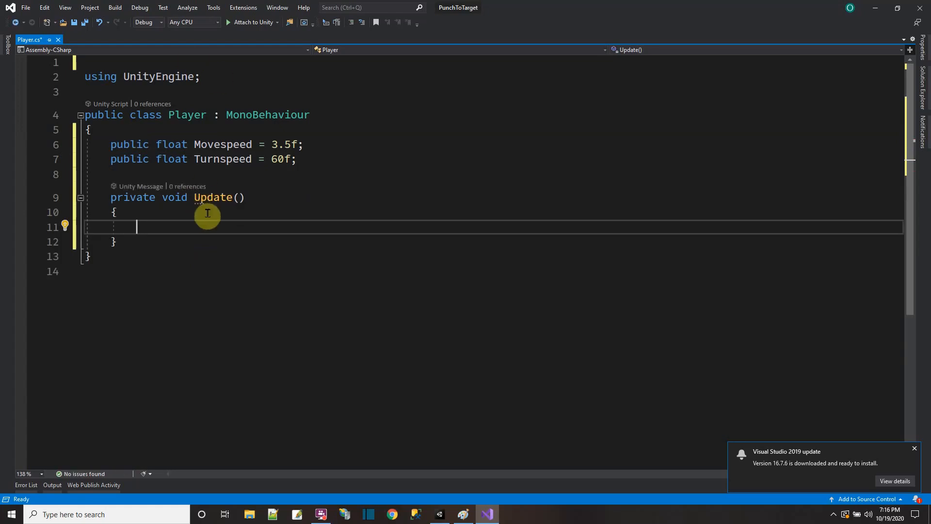
# Step: In Update, store the vertical input in a variable: float vert = Input.GetAxis("Vertical");
pyautogui.write('float vert = Input.getA')
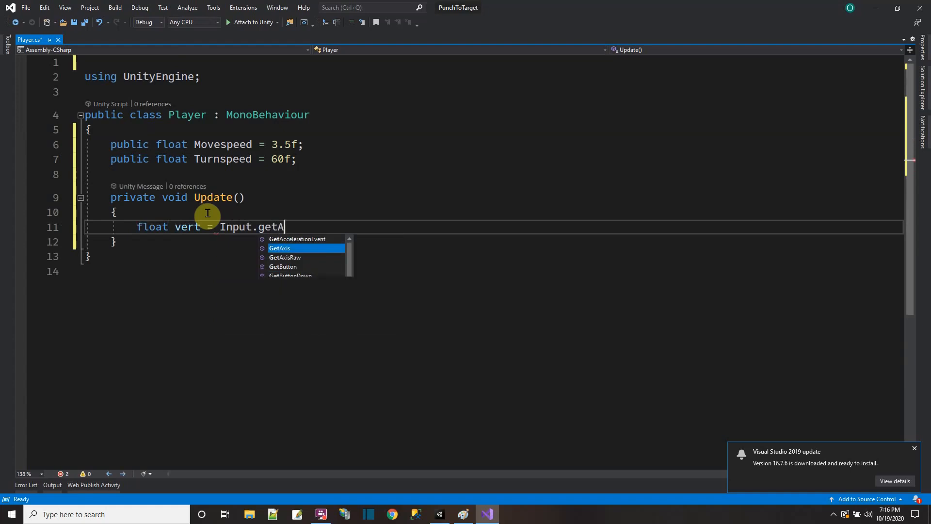
pyautogui.write('xis("')
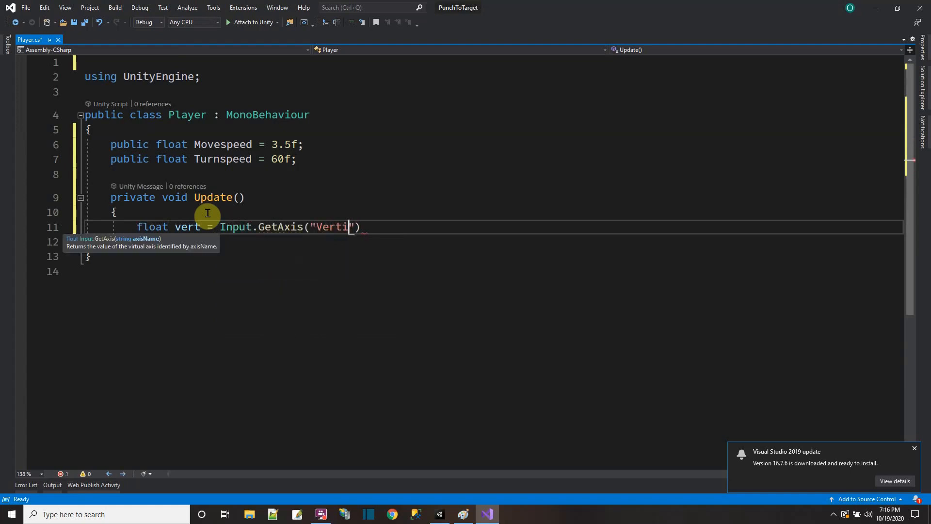
pyautogui.write('Vertical");')
# Step: Below the vert line, store the horizontal input: float horz = Input.GetAxis("Horizontal");
pyautogui.press('Return')
pyautogui.write('f')
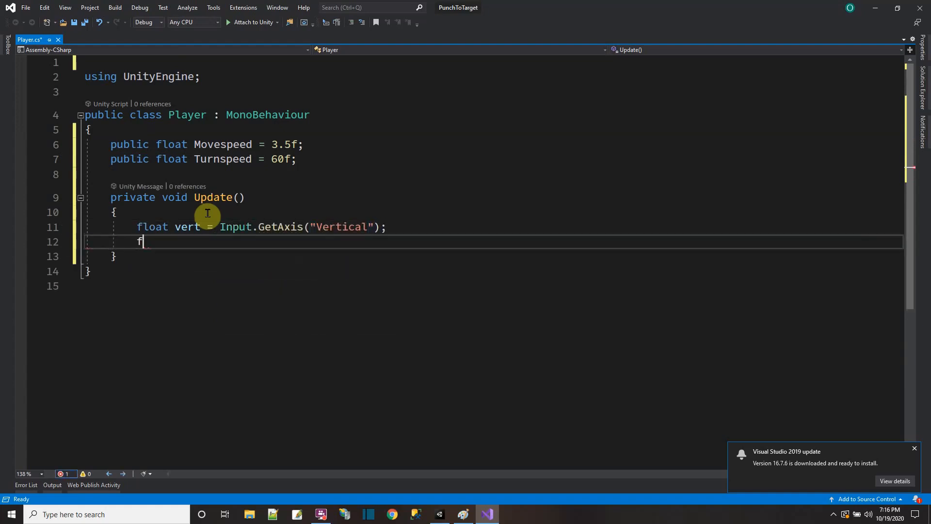
pyautogui.write('loat hpr')
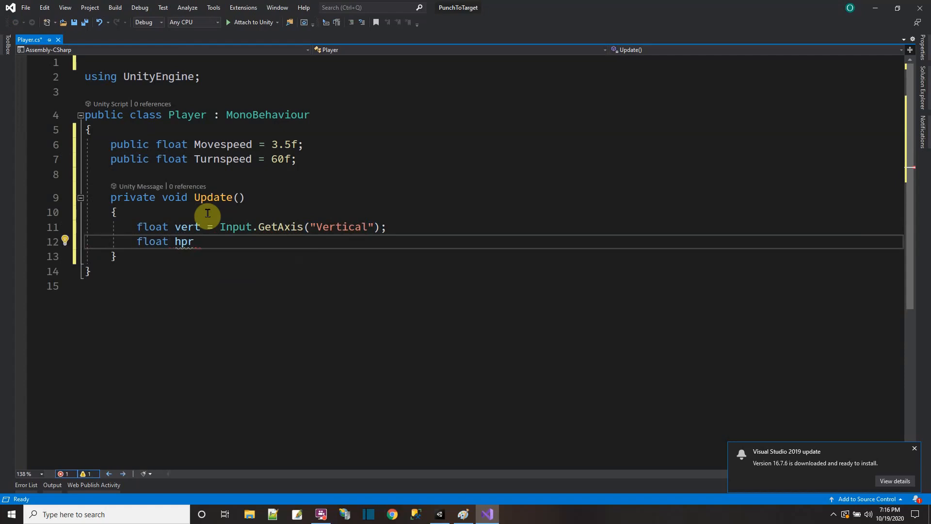
pyautogui.press('BackSpace')
pyautogui.press('BackSpace')
pyautogui.write('orz = Input.GetAxis')
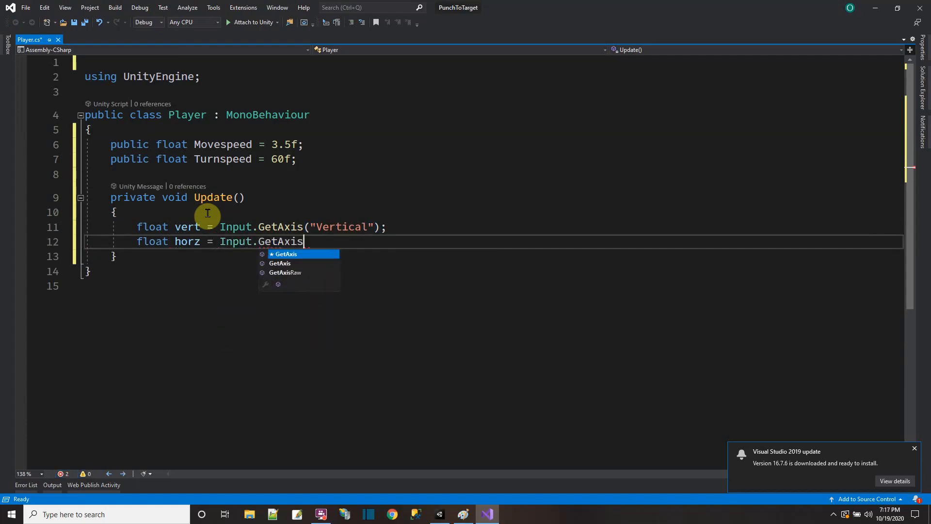
pyautogui.write('("Hori')
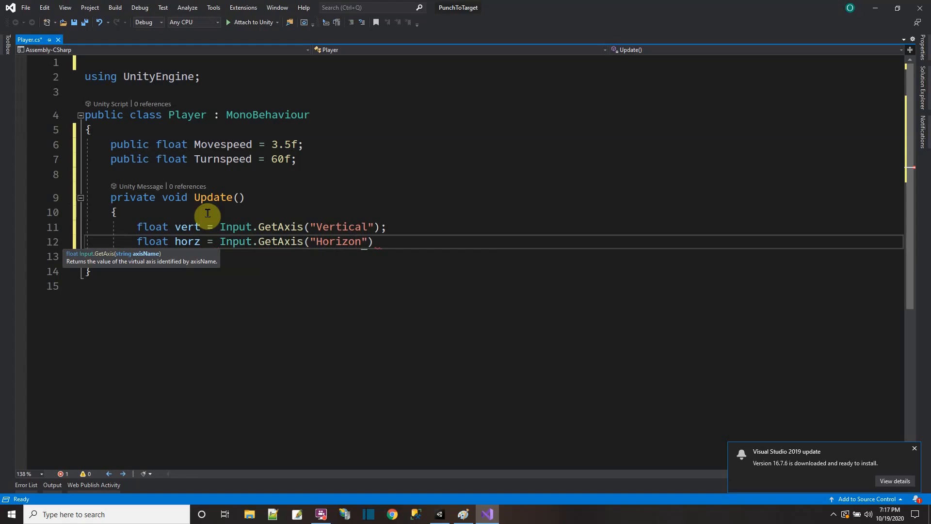
pyautogui.write('zontal");')
# Step: Move the player forward in Update with this.transform.Translate(Vector3.forward * vert * Movespeed * Time.deltaTime);
pyautogui.press('Return')
pyautogui.write('th')
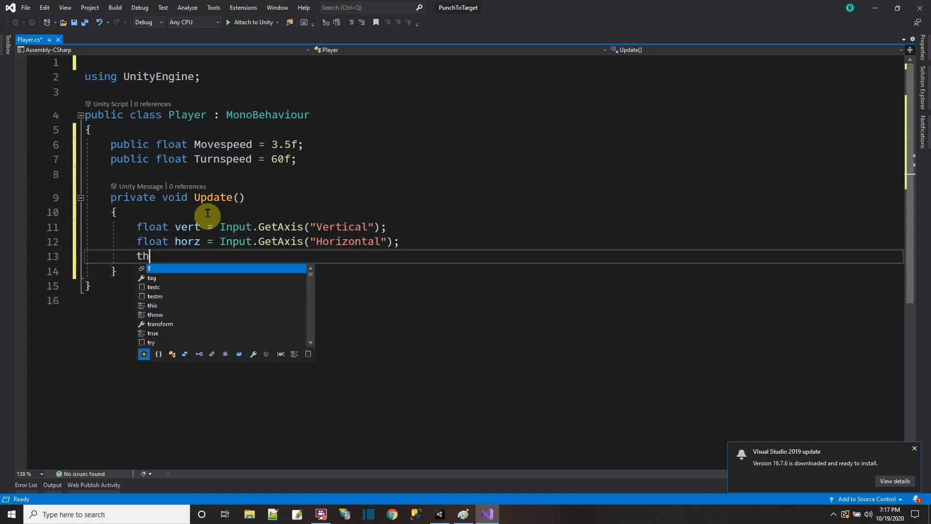
pyautogui.write('is.transform.Tr')
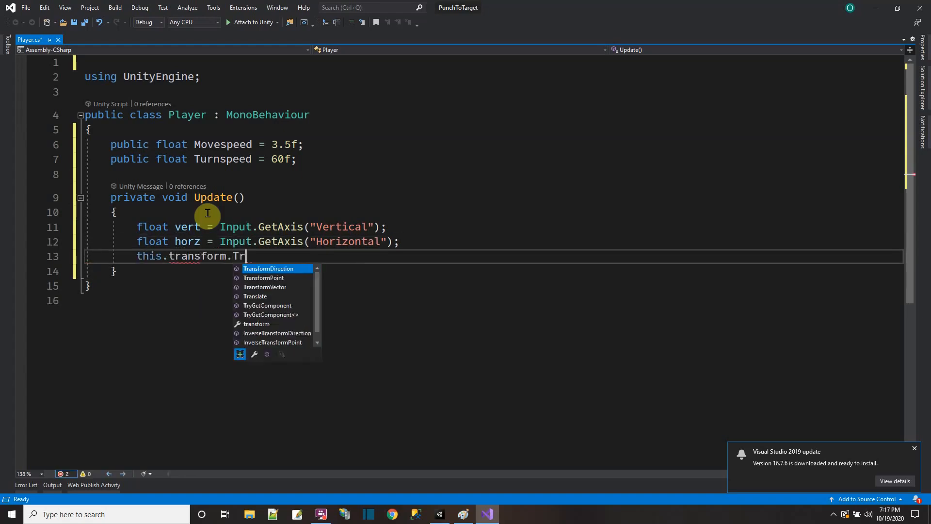
pyautogui.write('anslate(')
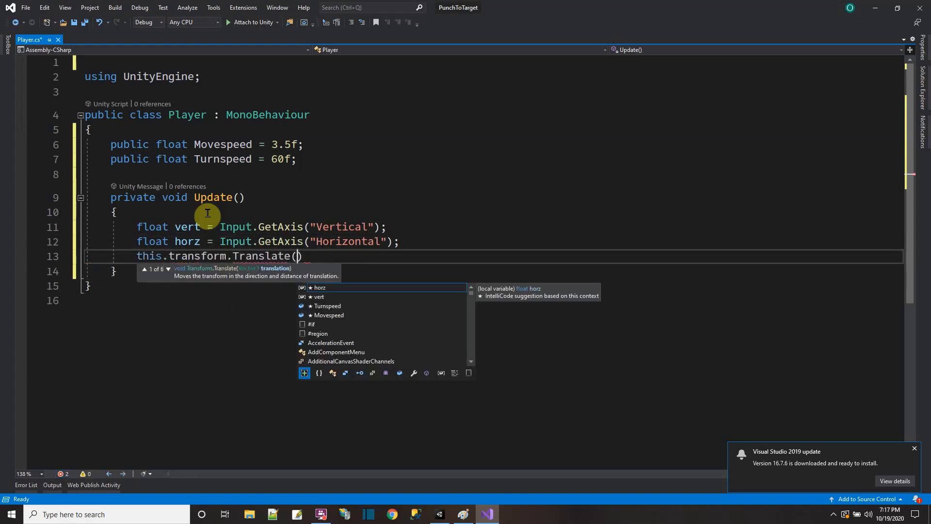
pyautogui.write('Vector3.forw')
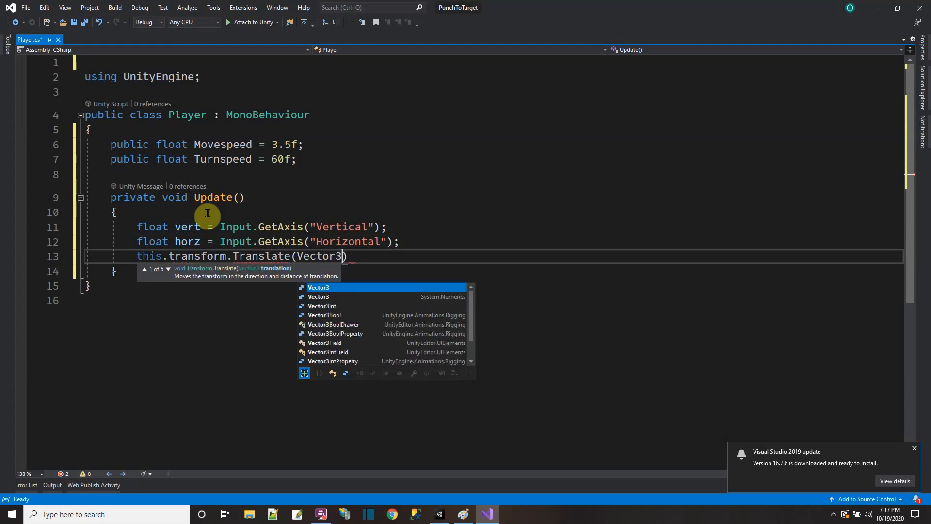
pyautogui.write('ard * vert * mov')
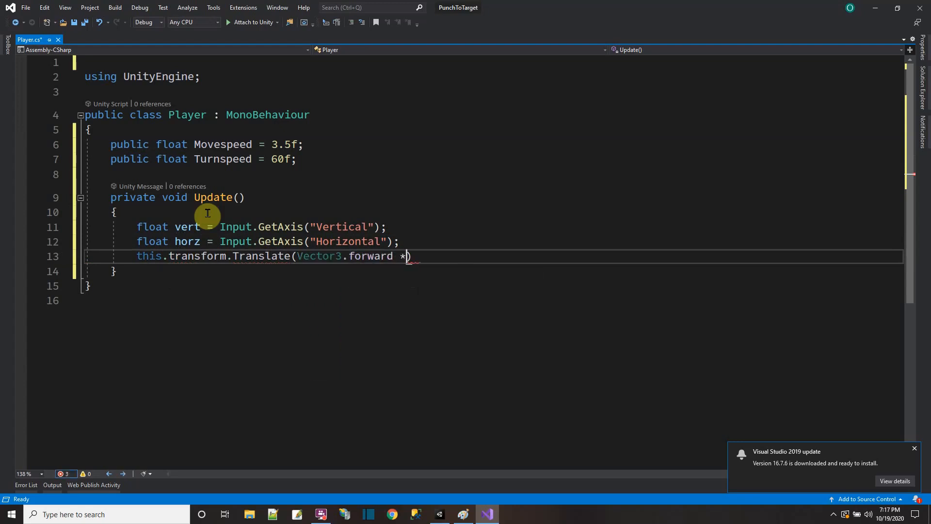
pyautogui.write('esp')
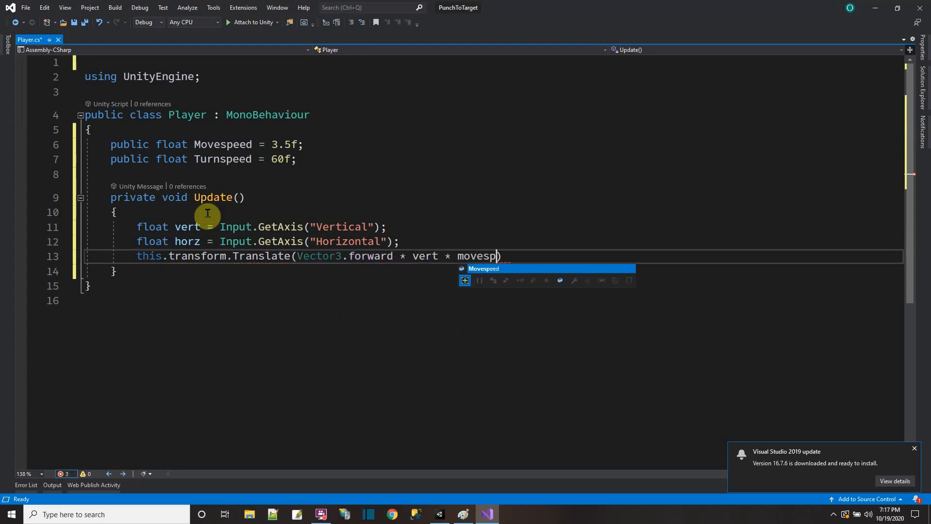
pyautogui.write('eed * Time.')
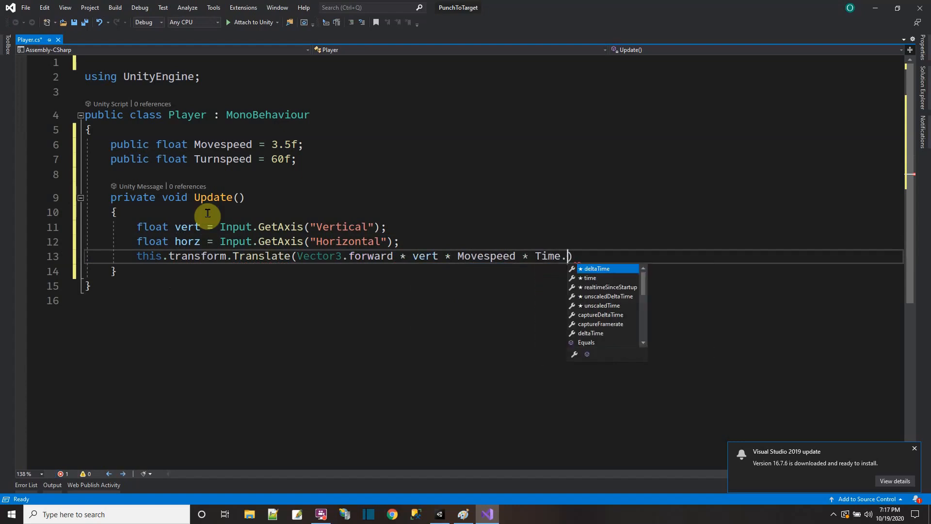
pyautogui.press('Tab')
pyautogui.write(');')
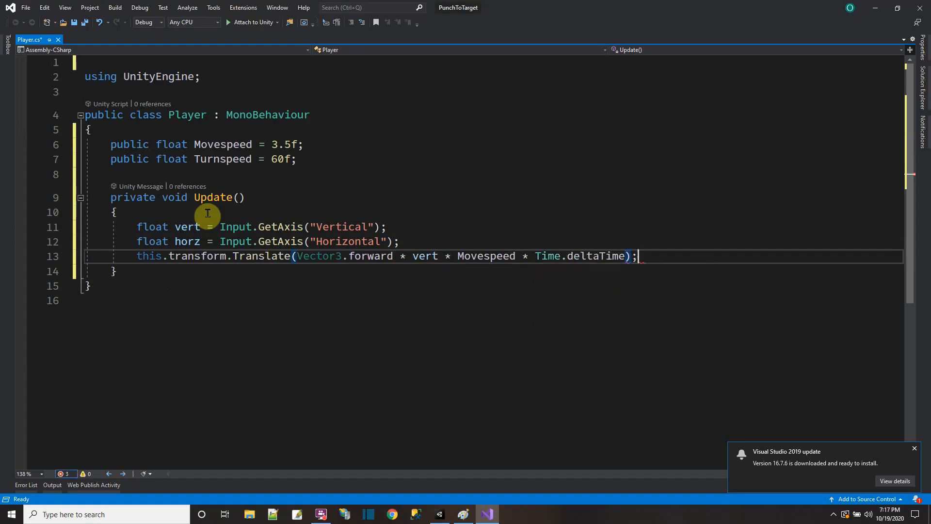
# Step: Turn the player with this.transform.rotation *= Quaternion.AngleAxis(Turnspeed * horz * Time.deltaTime, Vector3.up); and save the script
pyautogui.press('Return')
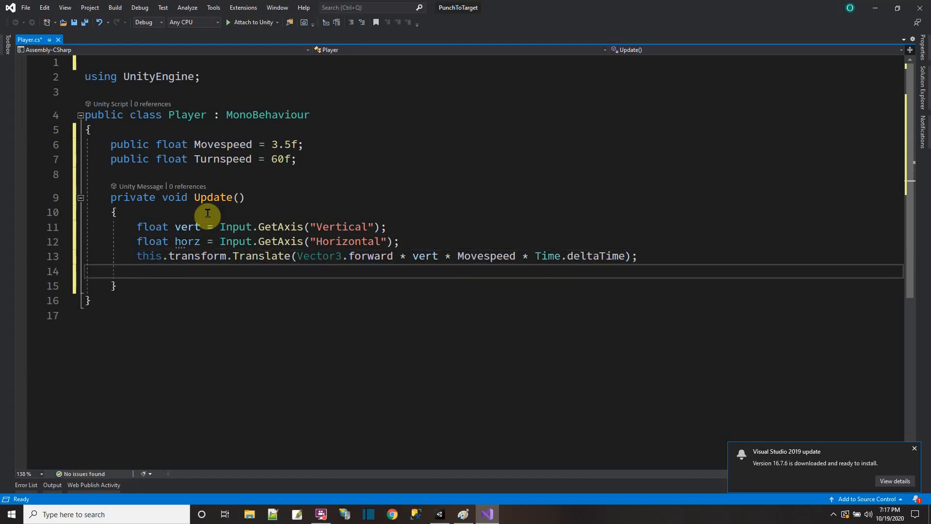
pyautogui.write('this.transform.')
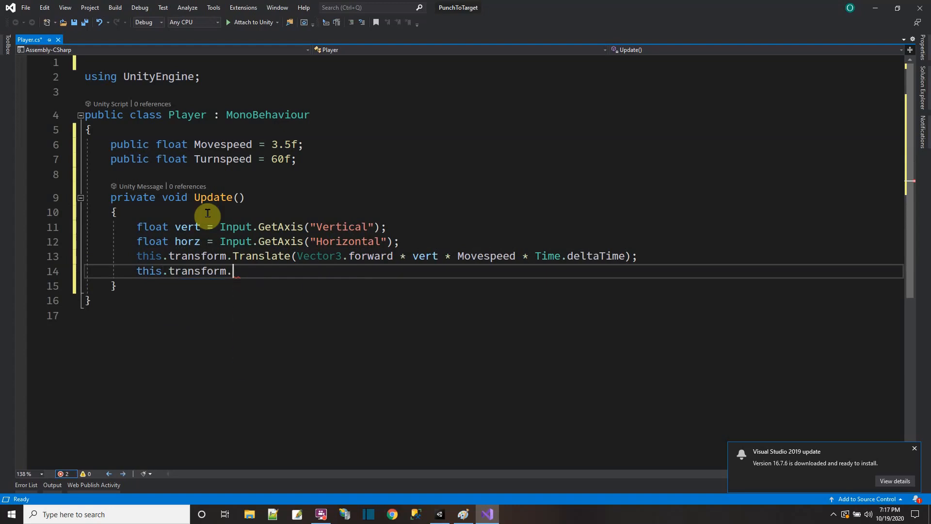
pyautogui.write('r')
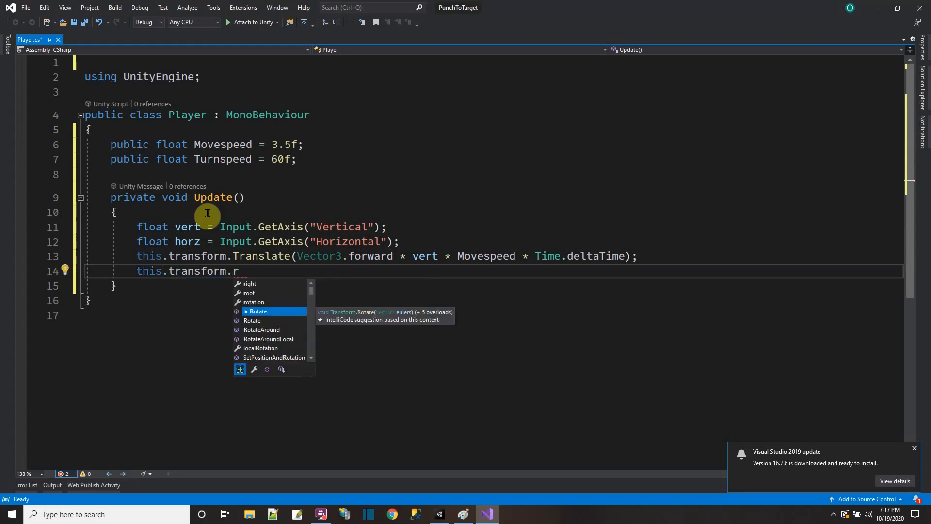
pyautogui.write('otation ')
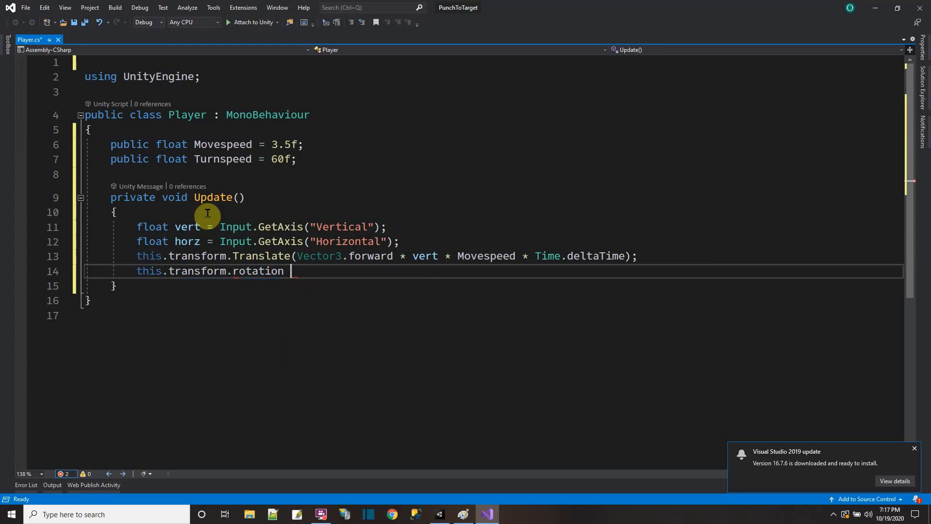
pyautogui.write('-= Autern')
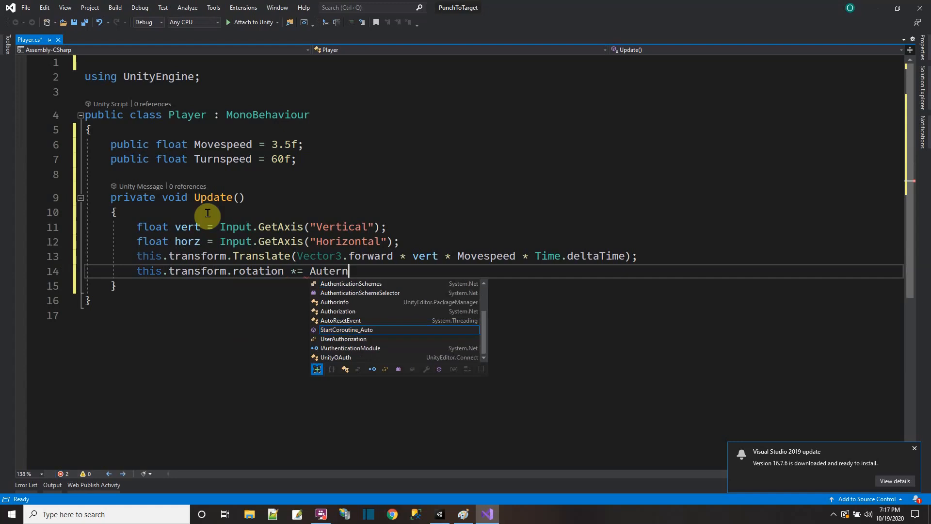
pyautogui.press('BackSpace')
pyautogui.press('BackSpace')
pyautogui.write('Aua')
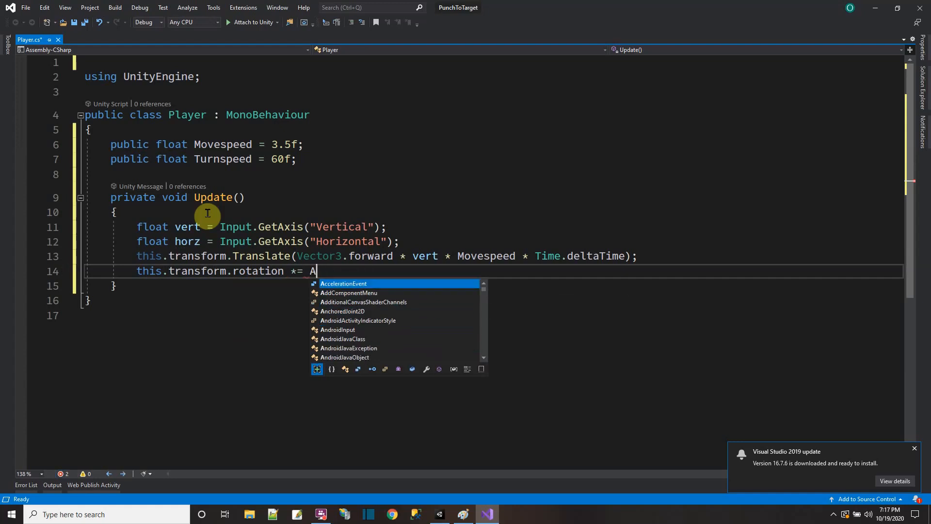
pyautogui.press('BackSpace')
pyautogui.press('BackSpace')
pyautogui.press('BackSpace')
pyautogui.write('Quater')
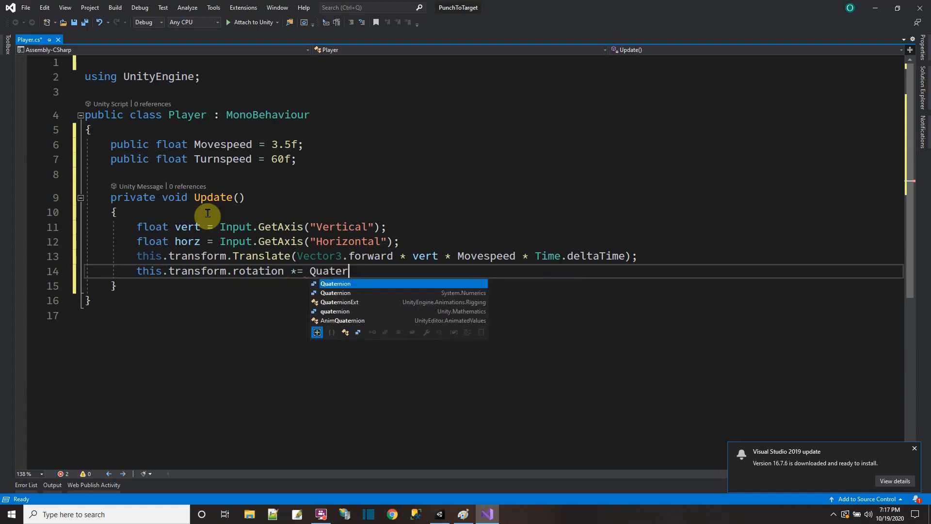
pyautogui.write('nion.An')
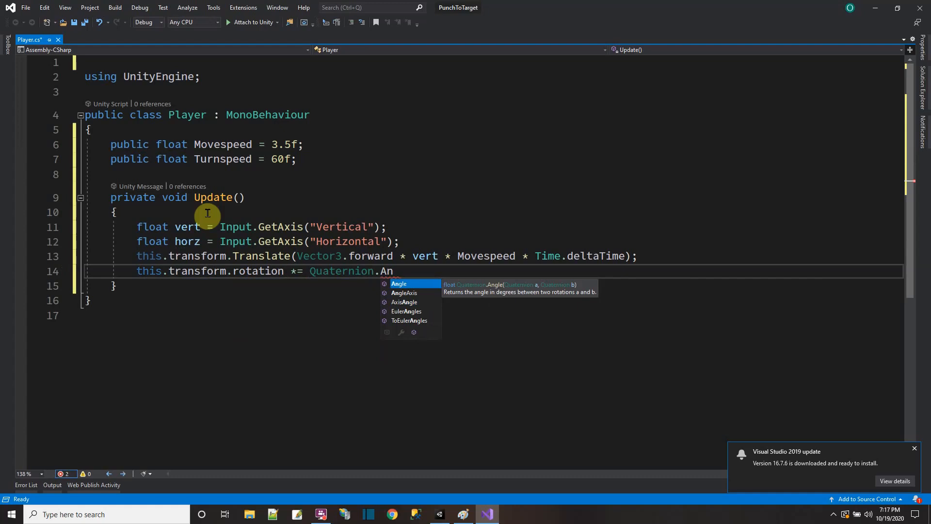
pyautogui.press('Down')
pyautogui.press('Tab')
pyautogui.write('(')
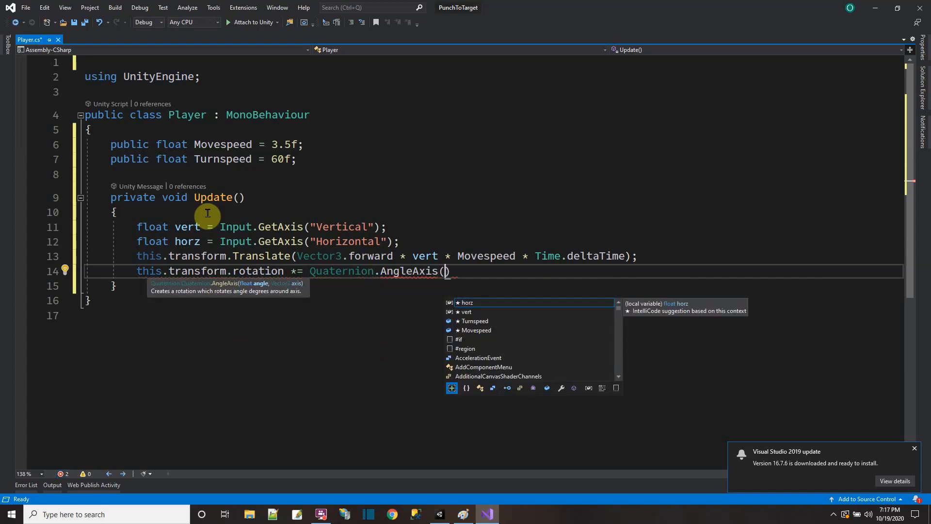
pyautogui.write('turnspe * ')
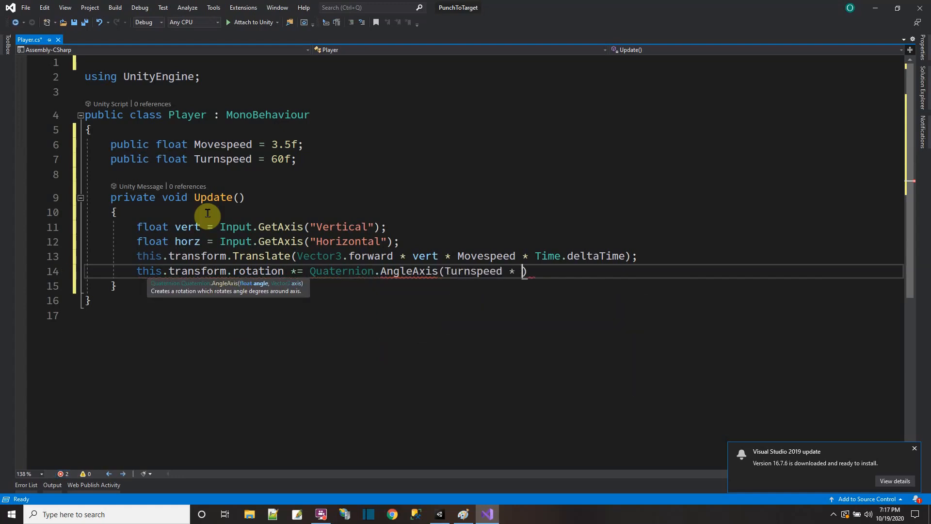
pyautogui.write('horz * Time.')
pyautogui.write('deltaTime')
pyautogui.write(', Vecto')
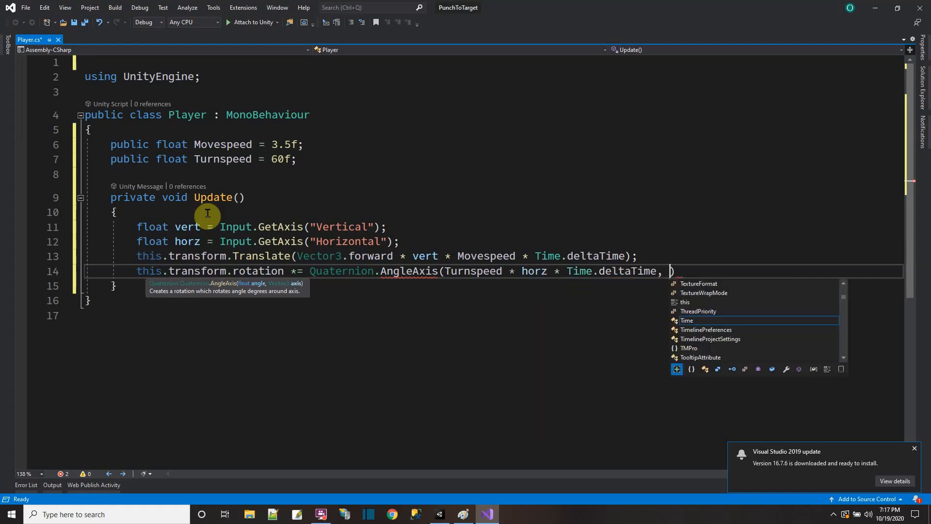
pyautogui.write('r3.up);')
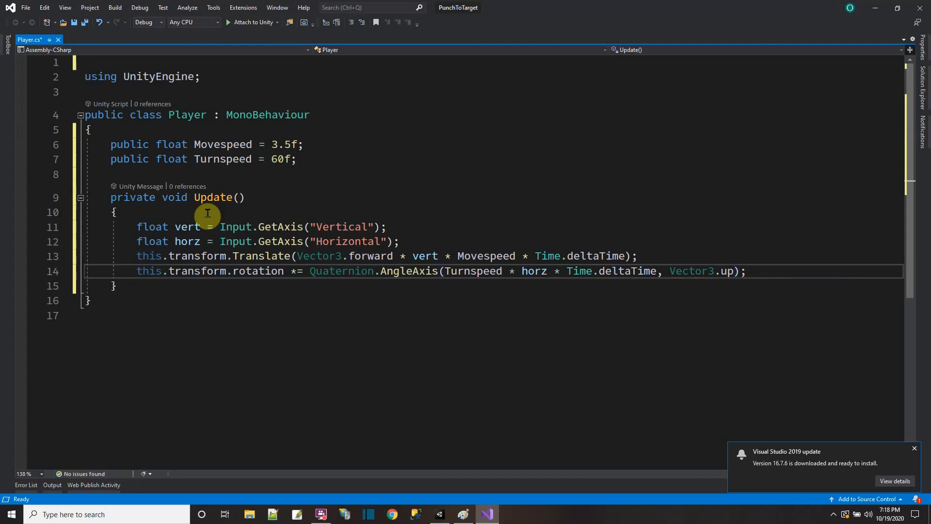
pyautogui.click(85, 22)
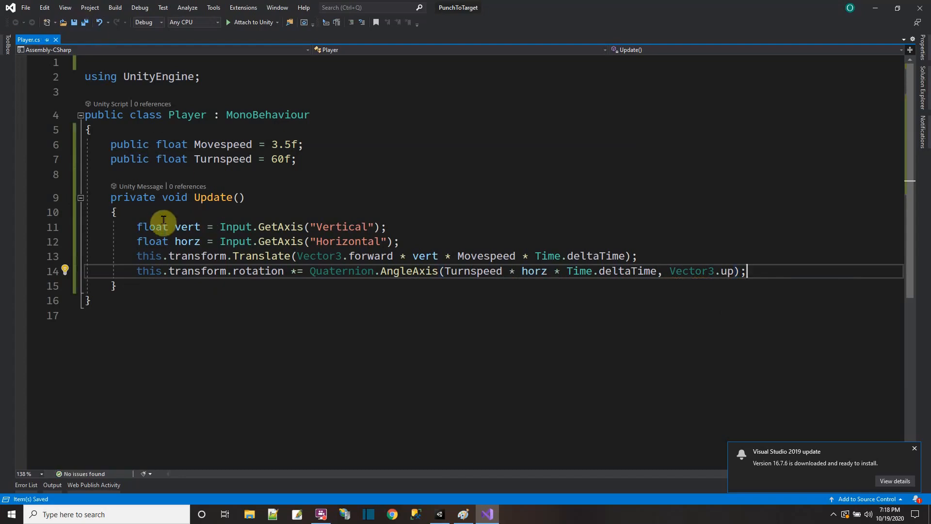
# Step: Insert the comment //move as the first line inside the Update method
pyautogui.click(162, 214)
pyautogui.press('Return')
pyautogui.write('//move')
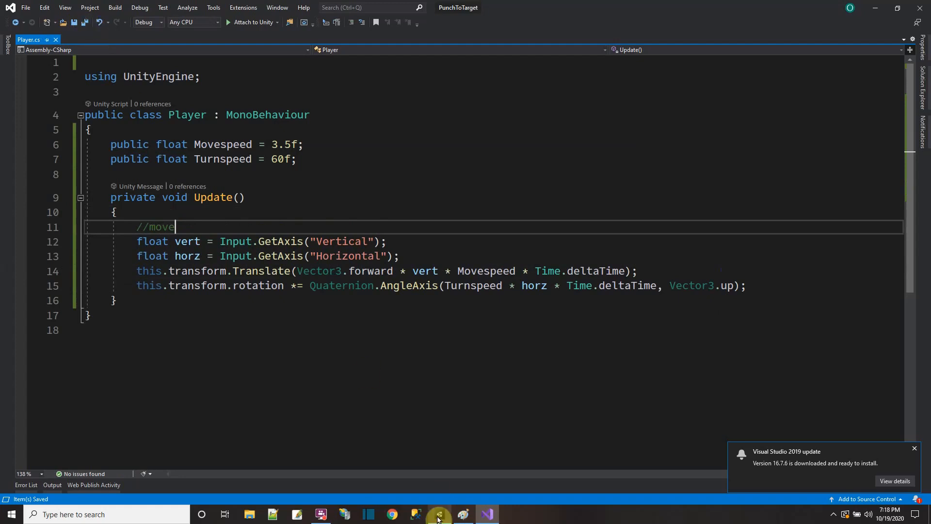
# Step: Switch to Unity, run the scene, move the humanoid forward to test the Player script, and stop the run
pyautogui.click(463, 513)
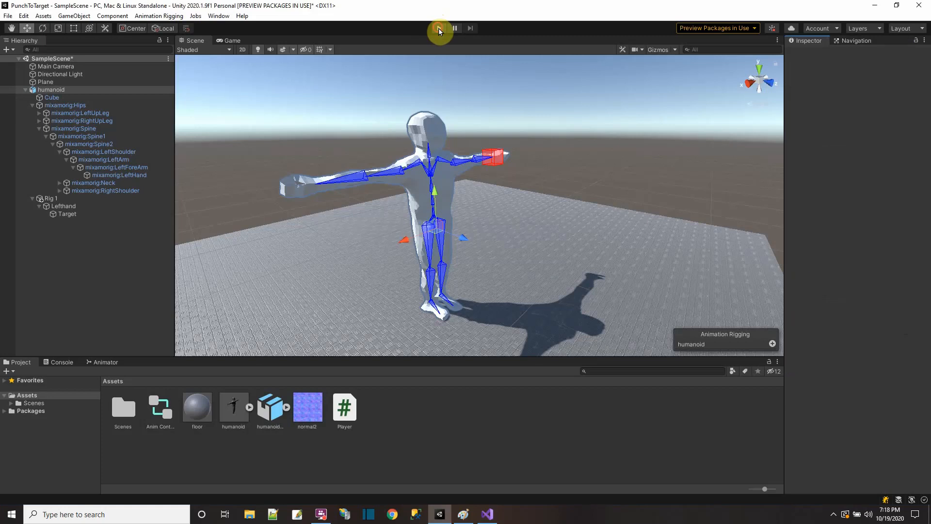
pyautogui.click(438, 28)
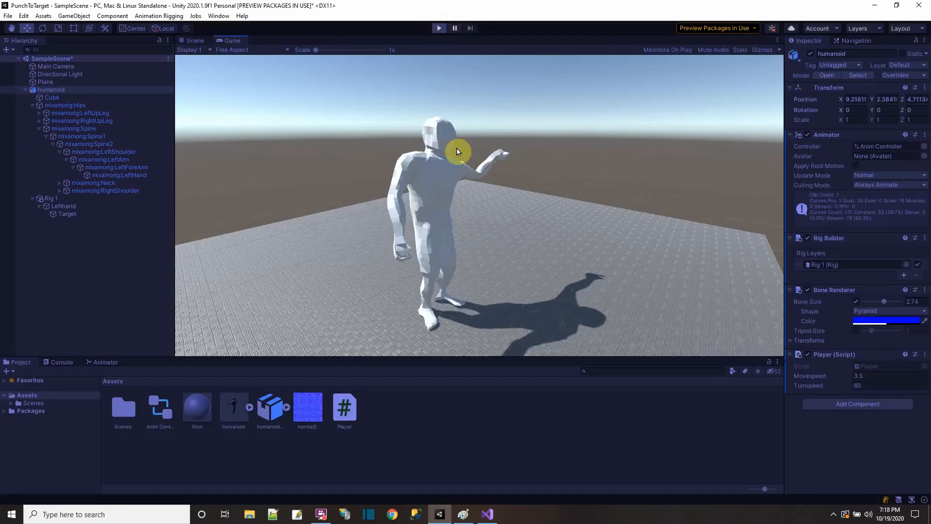
pyautogui.press('w')
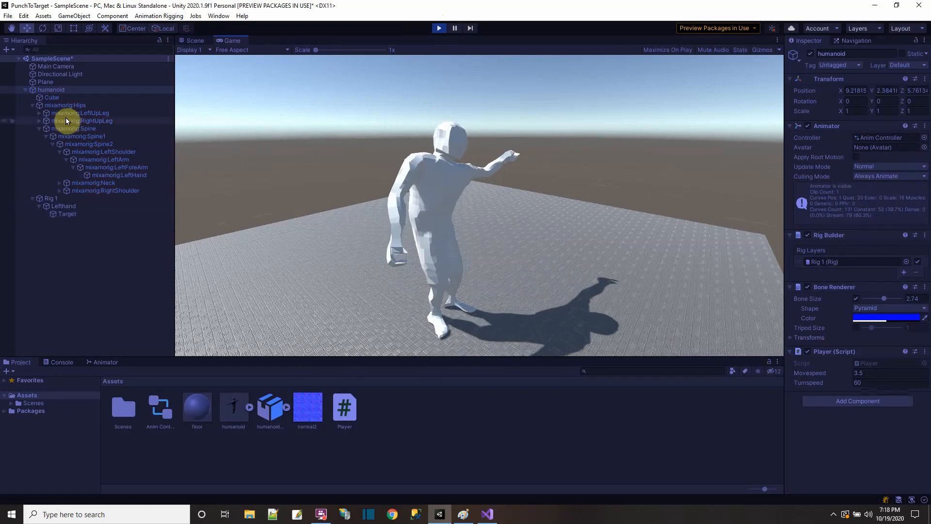
pyautogui.click(439, 28)
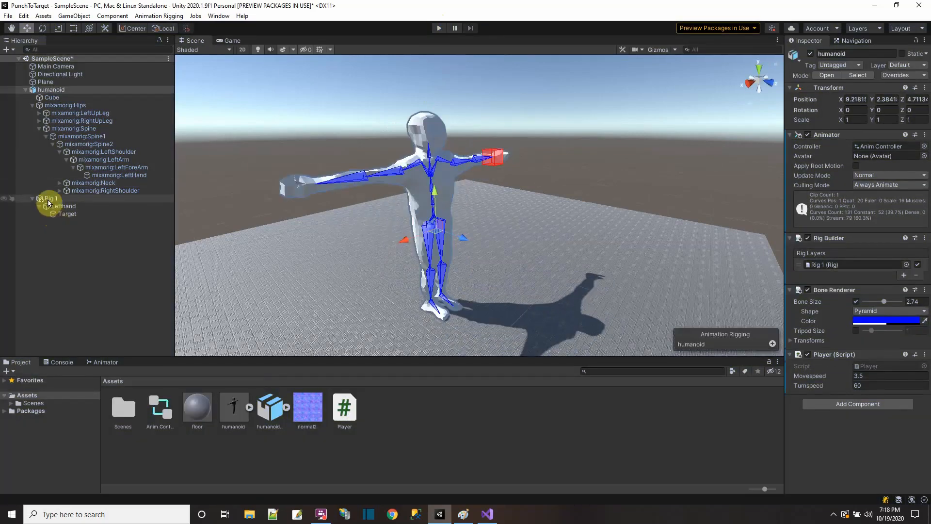
# Step: Move the Target object out of Lefthand to the scene's root level above humanoid, test-run it, and save the scene
pyautogui.moveTo(58, 213); pyautogui.dragTo(50, 87)
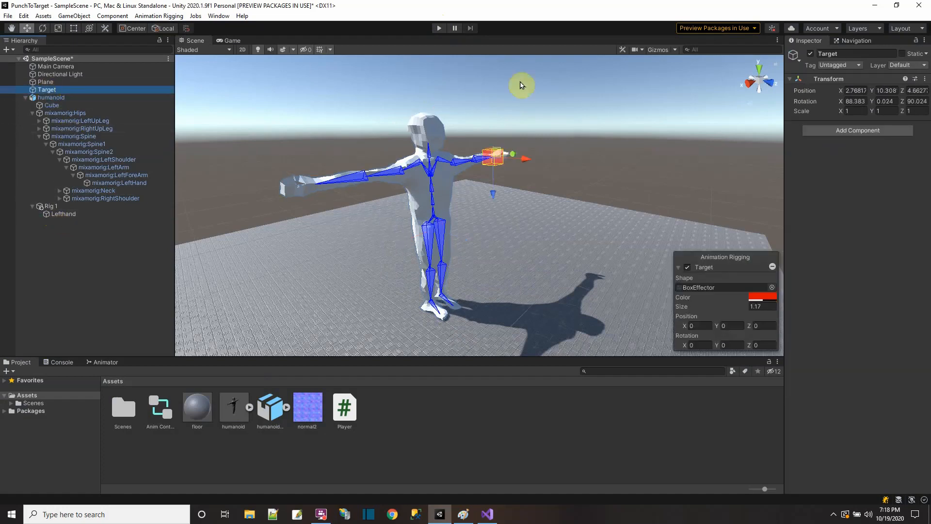
pyautogui.click(439, 28)
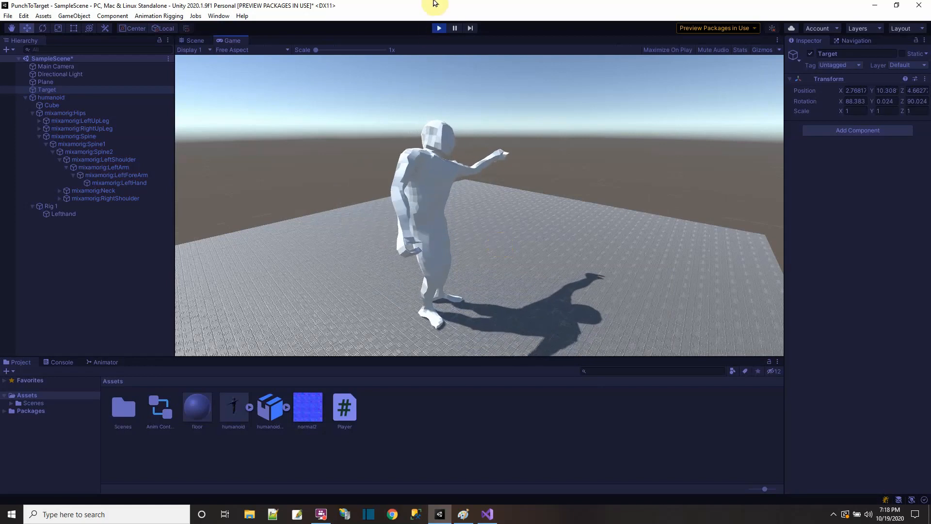
pyautogui.click(439, 28)
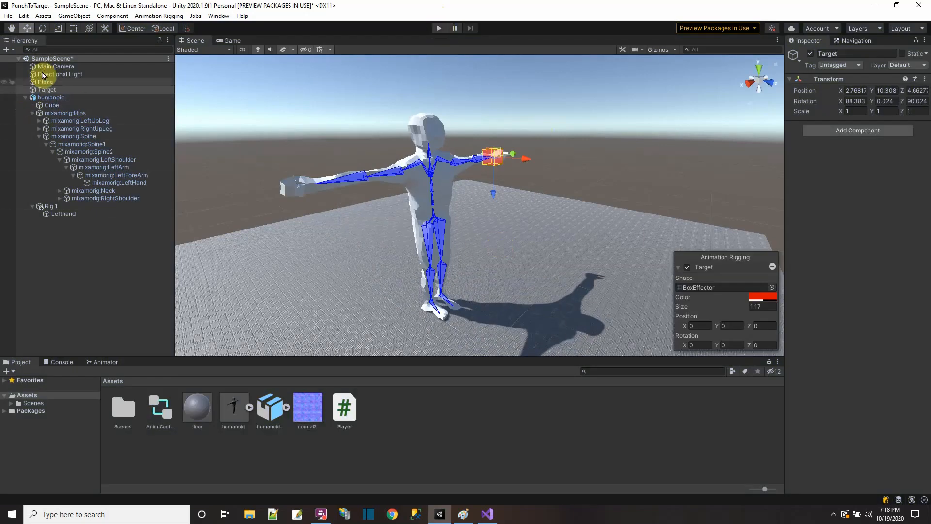
pyautogui.click(8, 15)
pyautogui.click(19, 49)
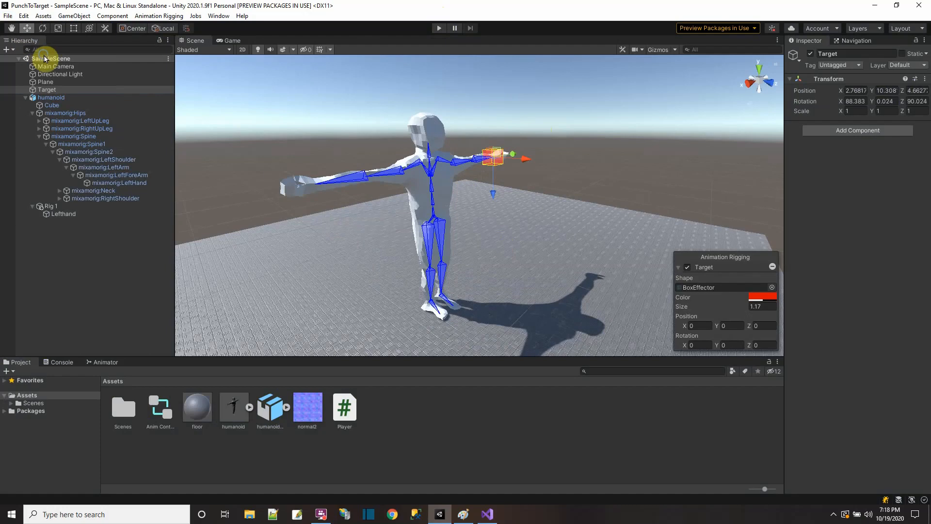
# Step: Add a 3D Cube at the root of SampleScene and scale it up uniformly to about 2.87
pyautogui.click(26, 98)
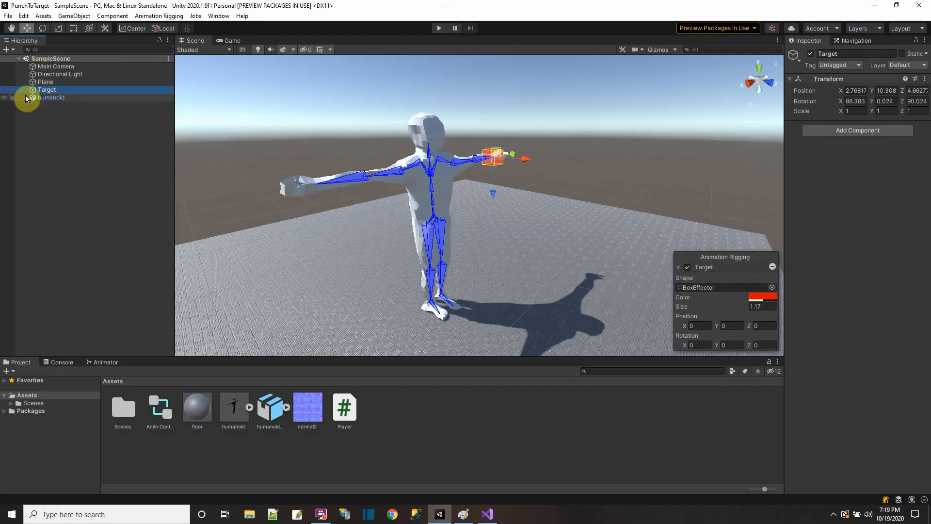
pyautogui.rightClick(51, 59)
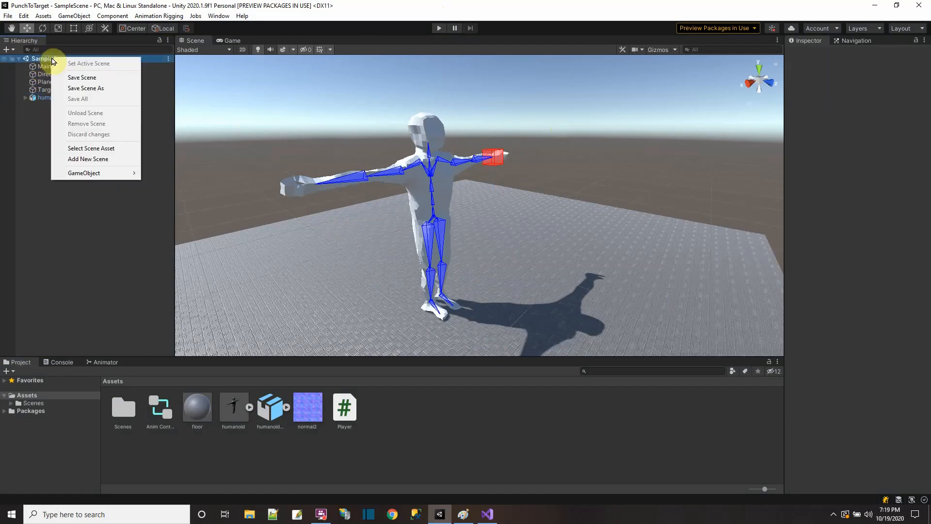
pyautogui.moveTo(94, 176)
pyautogui.moveTo(175, 183)
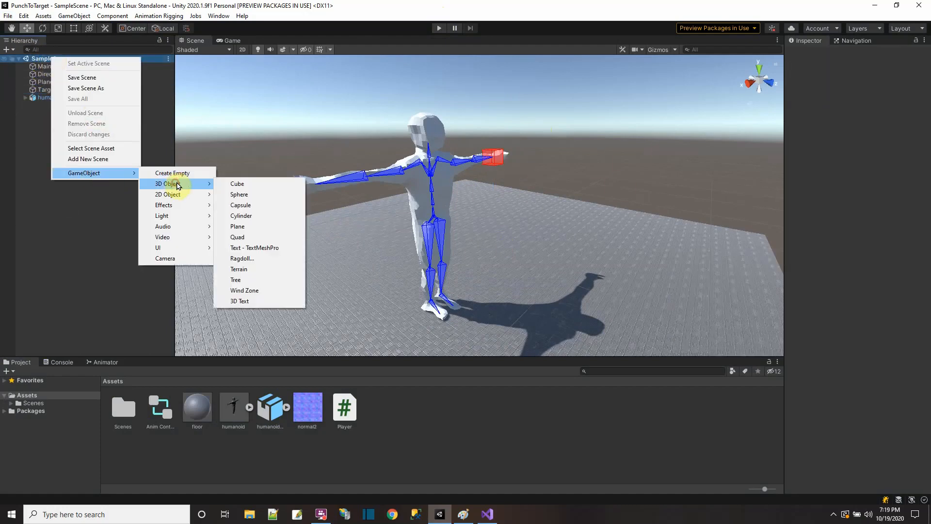
pyautogui.click(235, 184)
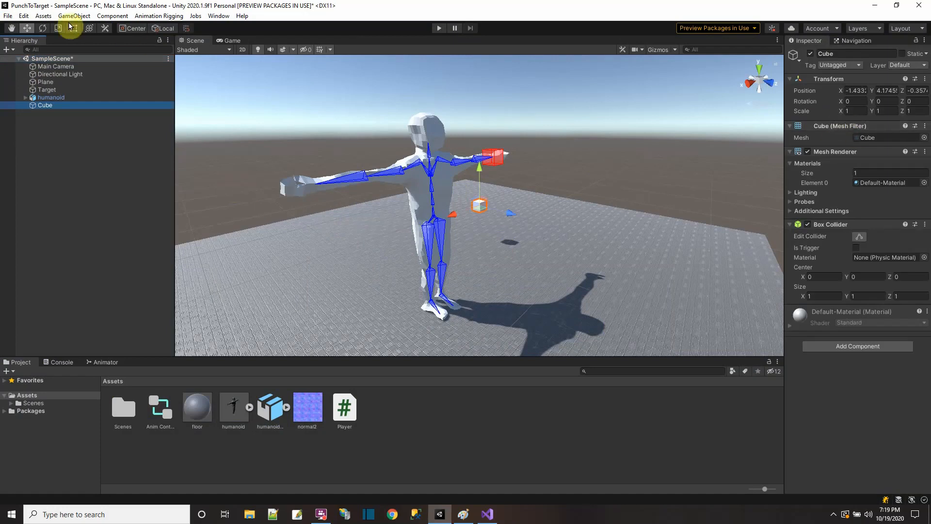
pyautogui.click(56, 28)
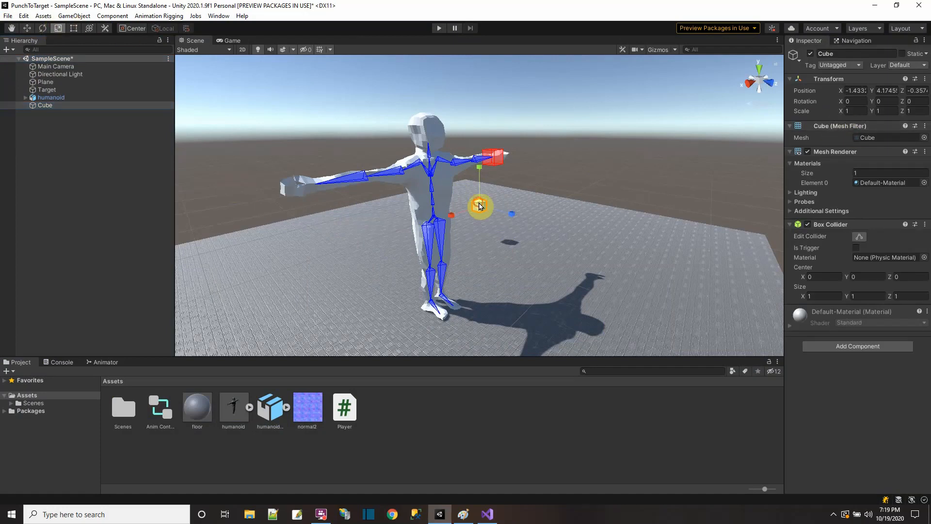
pyautogui.moveTo(479, 206); pyautogui.dragTo(572, 212)
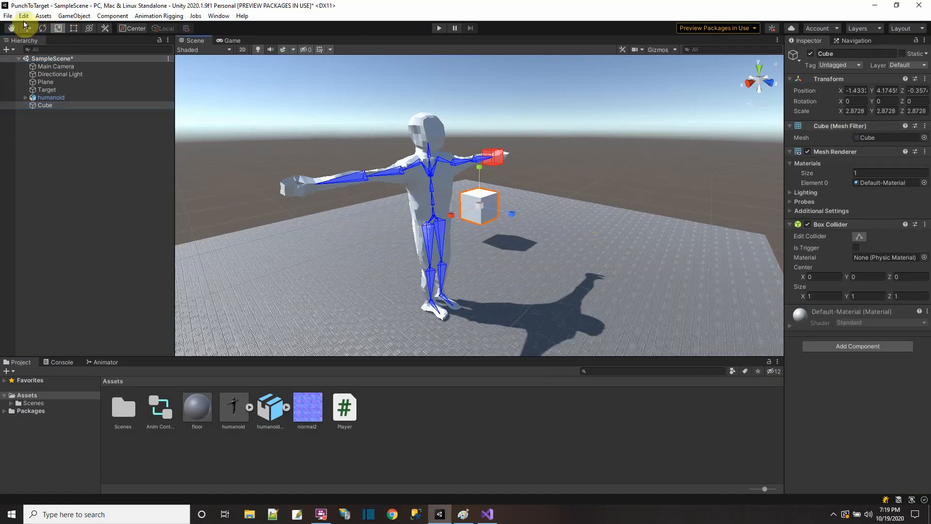
# Step: Move the cube low in front of the humanoid, to about X 8.83, Y 2.2, Z 11.4
pyautogui.click(28, 28)
pyautogui.click(481, 210)
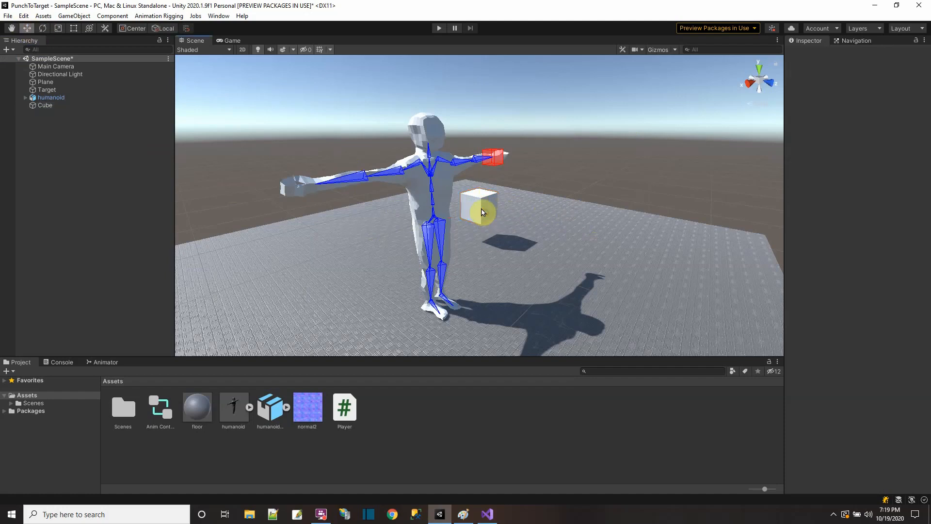
pyautogui.moveTo(480, 211); pyautogui.dragTo(551, 275)
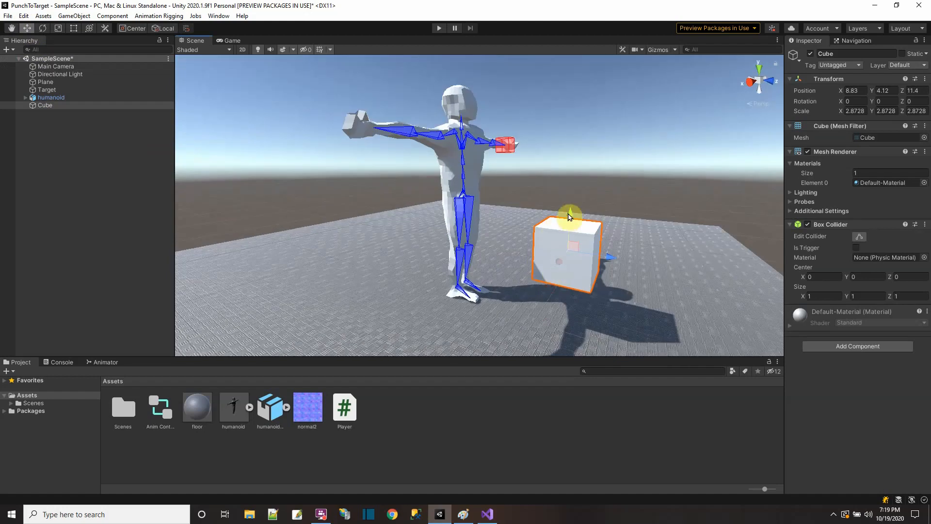
pyautogui.moveTo(572, 215); pyautogui.dragTo(577, 249)
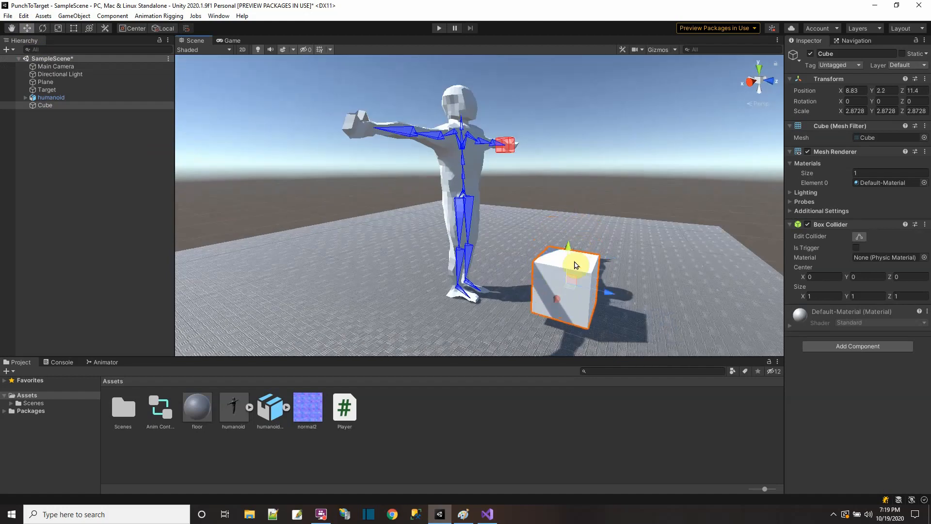
# Step: Scale the cube down uniformly to about 2.385
pyautogui.click(58, 27)
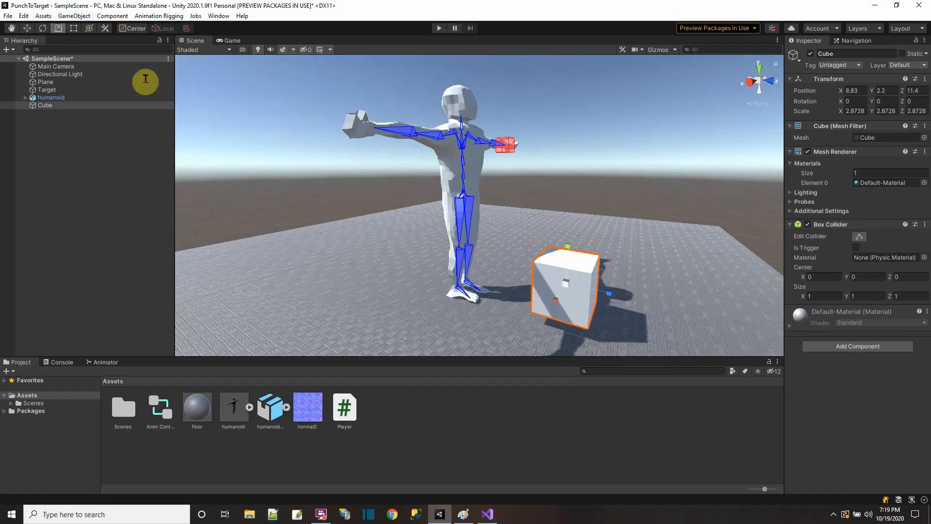
pyautogui.moveTo(564, 284); pyautogui.dragTo(552, 285)
pyautogui.click(551, 285)
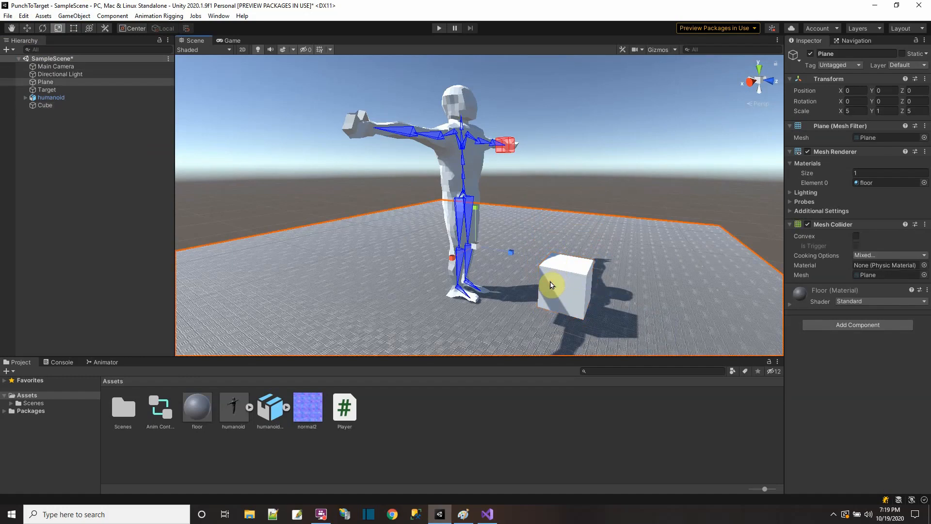
pyautogui.click(556, 284)
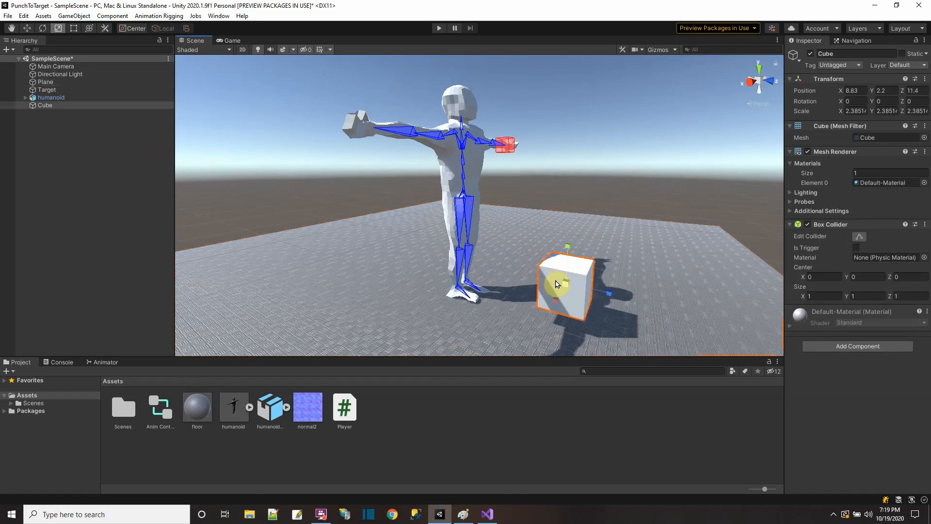
# Step: Duplicate the cube twice and raise the copies above it to about Y 6.24 and Y 10.81
pyautogui.hotkey('ctrl', 'd')
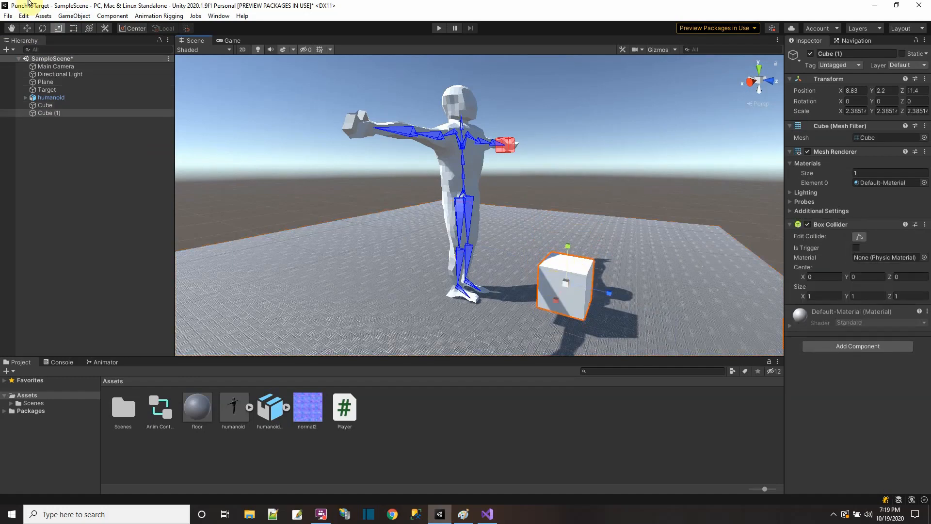
pyautogui.click(32, 29)
pyautogui.moveTo(566, 246); pyautogui.dragTo(551, 96)
pyautogui.hotkey('ctrl', 'd')
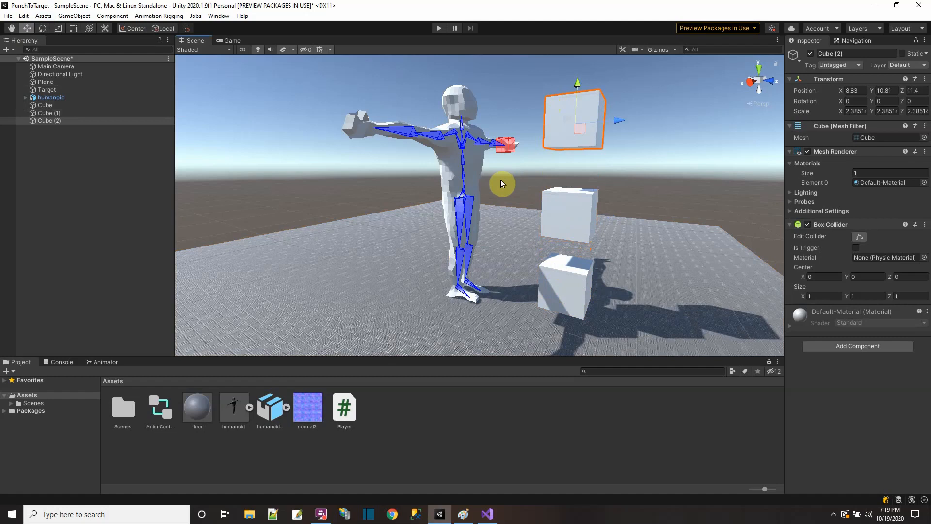
# Step: Rename the three stacked cubes from lowest to highest as low, mid and hi
pyautogui.moveTo(37, 98); pyautogui.dragTo(46, 108)
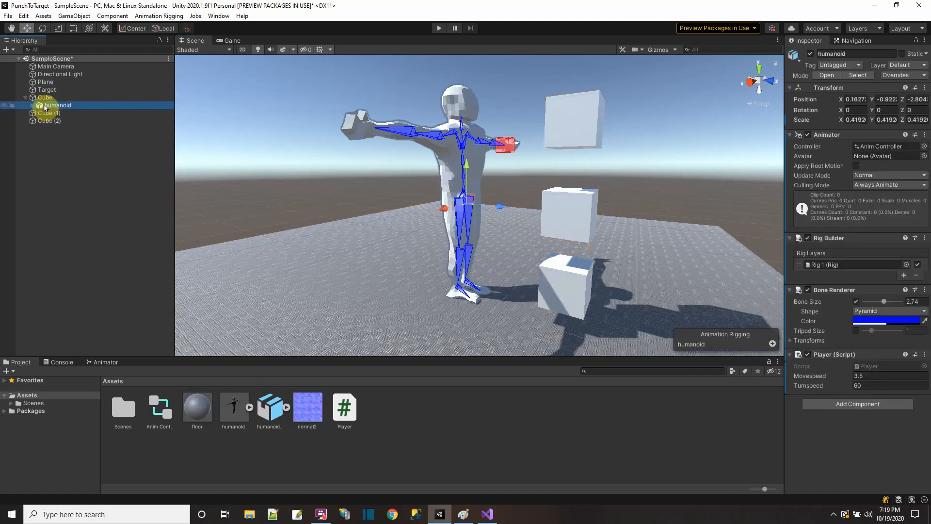
pyautogui.hotkey('ctrl', 'z')
pyautogui.click(46, 105)
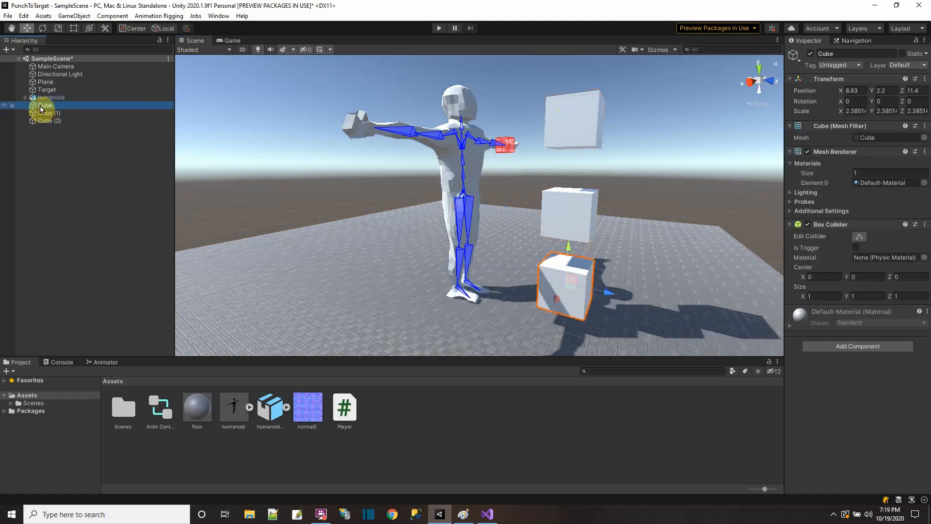
pyautogui.click(40, 107)
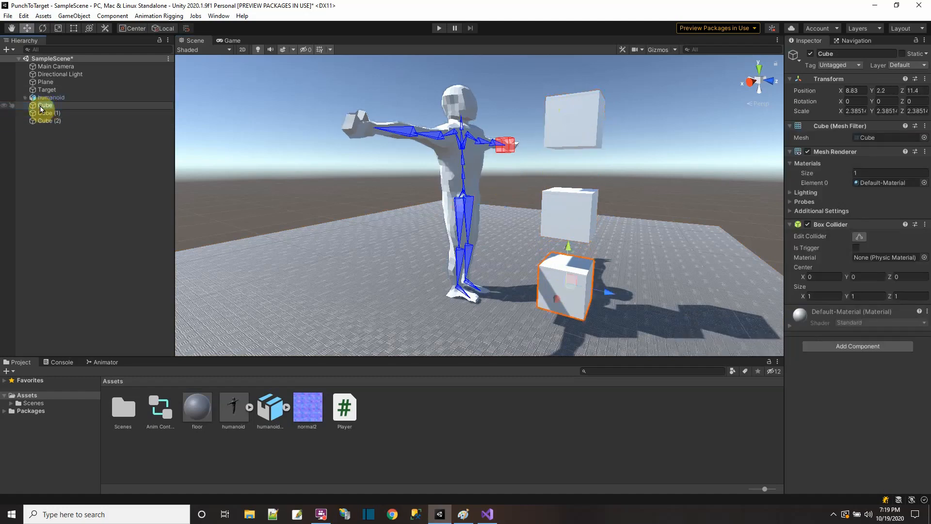
pyautogui.write('low')
pyautogui.click(47, 113)
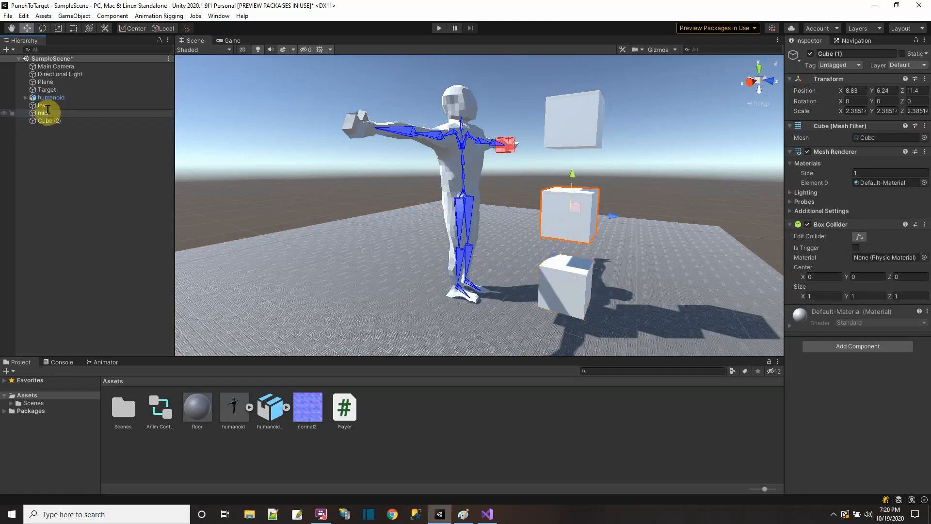
pyautogui.click(54, 121)
pyautogui.click(54, 120)
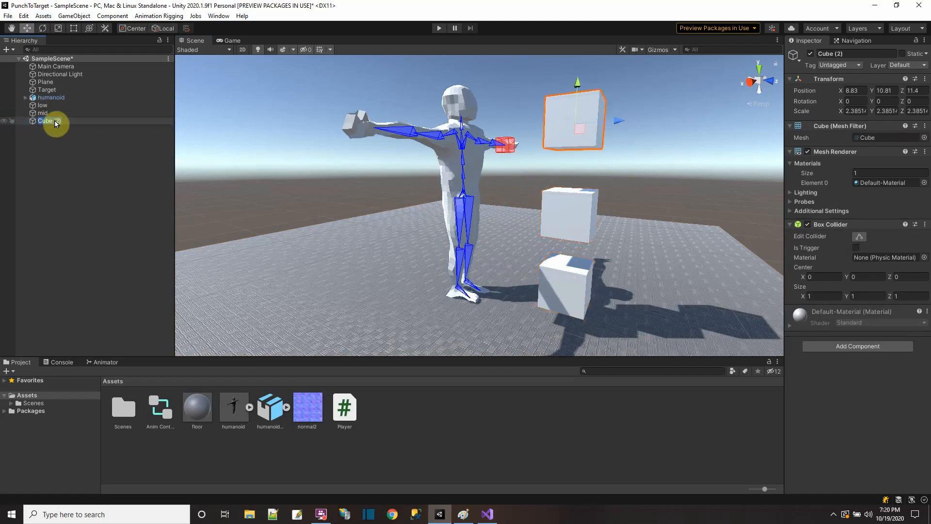
pyautogui.write('hi')
pyautogui.press('Return')
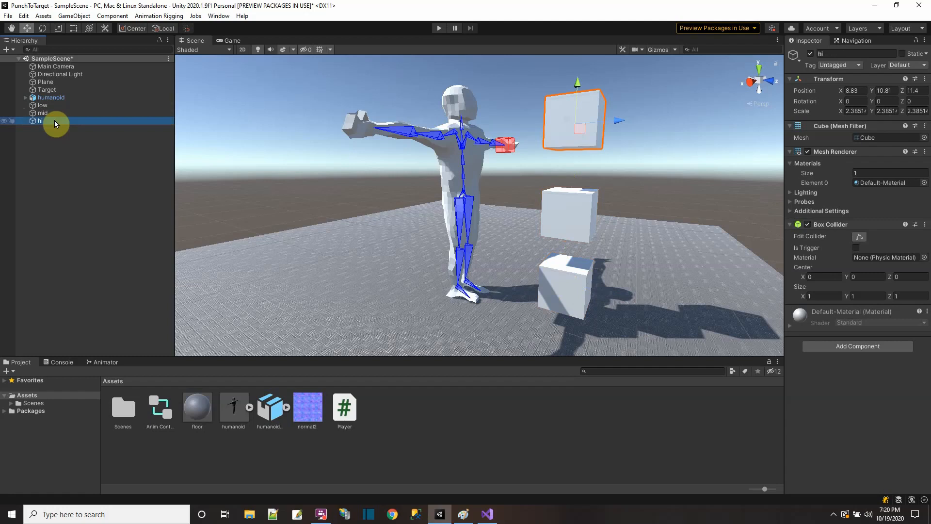
# Step: Check the hand Target against the cubes, and open the Player script attached to humanoid in the code editor
pyautogui.moveTo(263, 200)
pyautogui.keyDown('alt'); pyautogui.mouseDown()
pyautogui.moveTo(264, 231)
pyautogui.moveTo(239, 220)
pyautogui.moveTo(278, 228)
pyautogui.mouseUp(); pyautogui.keyUp('alt')
pyautogui.click(504, 169)
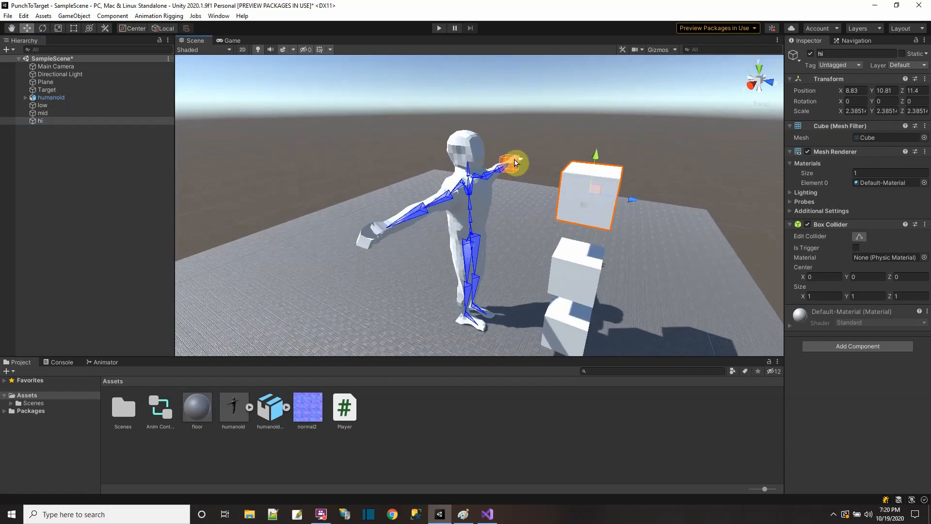
pyautogui.click(46, 89)
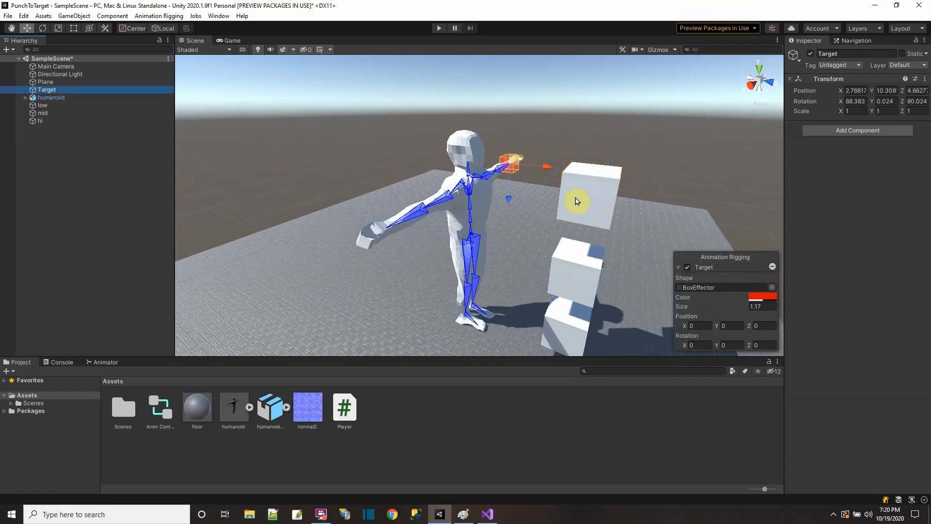
pyautogui.click(61, 100)
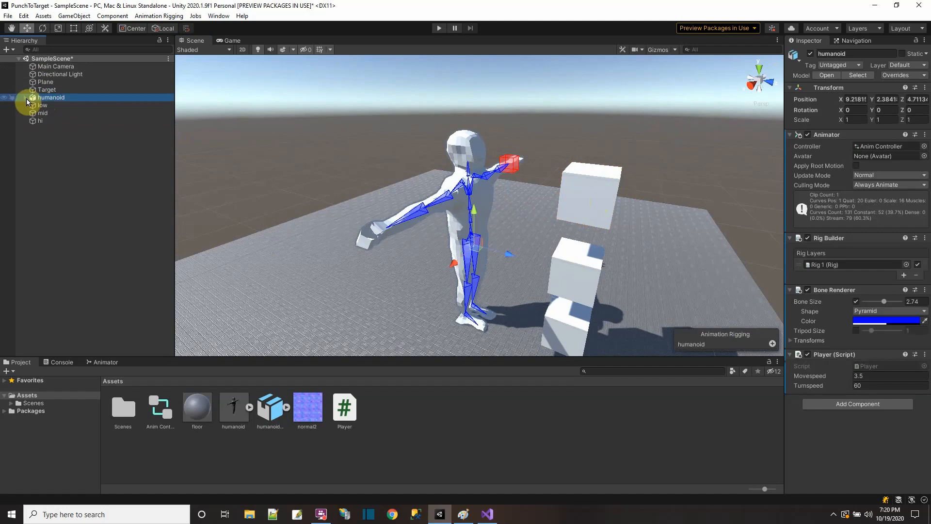
pyautogui.click(26, 98)
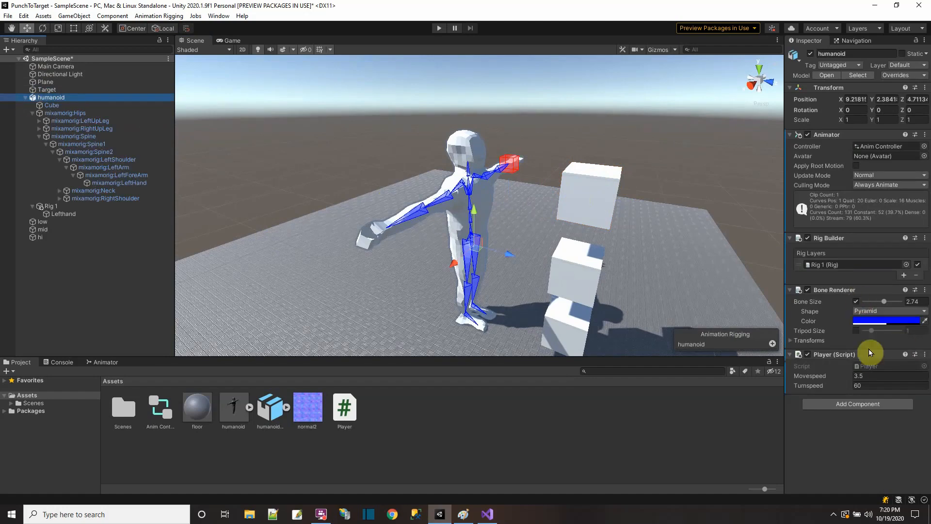
pyautogui.doubleClick(885, 365)
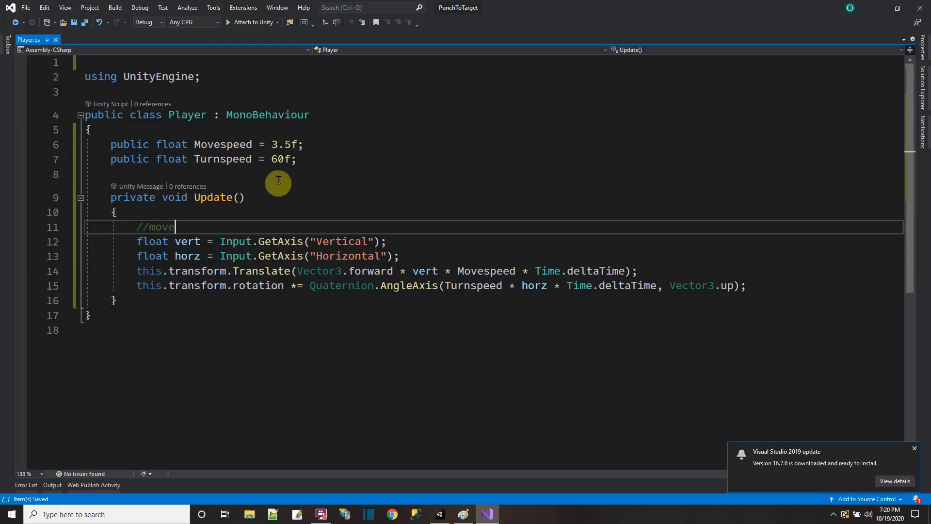
# Step: Begin a public Rig field below Turnspeed, adding the UnityEngine.Animations.Rigging using directive, and delete the blank first line
pyautogui.click(314, 157)
pyautogui.press('Return')
pyautogui.write('publuc')
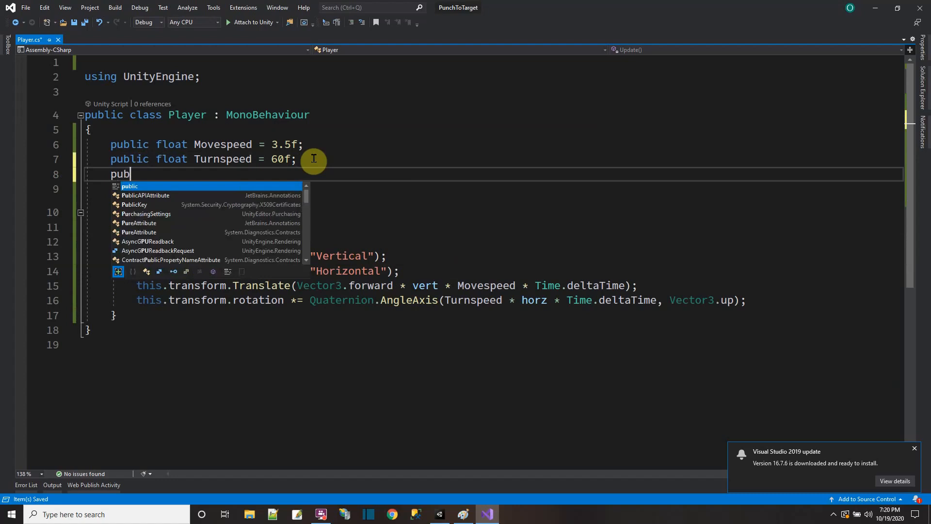
pyautogui.press('BackSpace')
pyautogui.press('BackSpace')
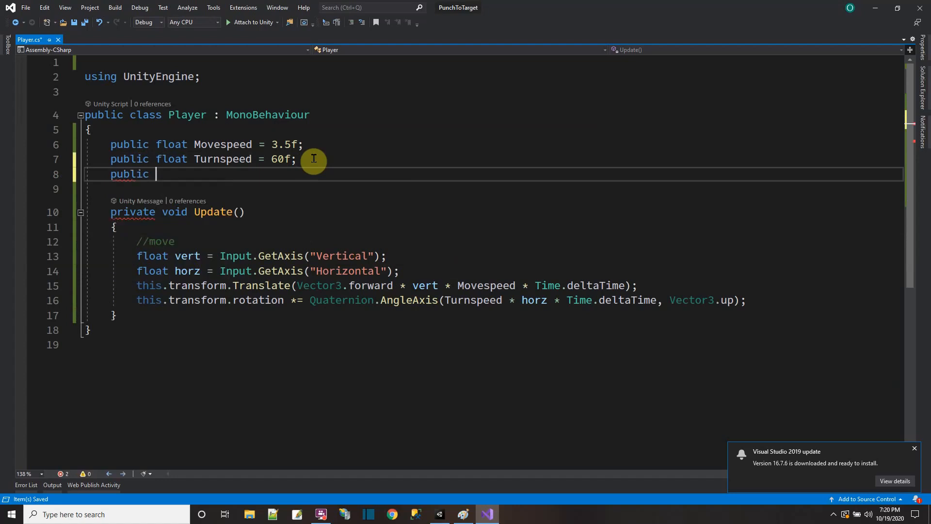
pyautogui.write('rig')
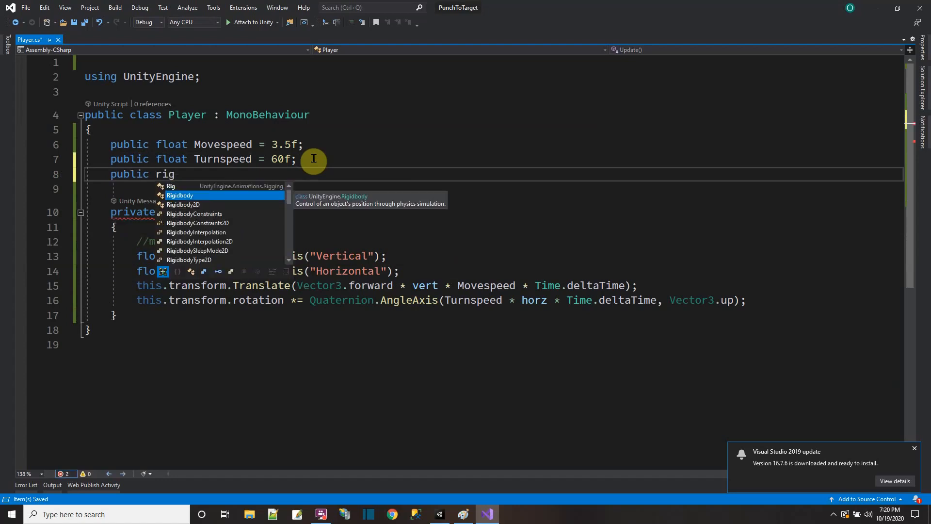
pyautogui.doubleClick(210, 187)
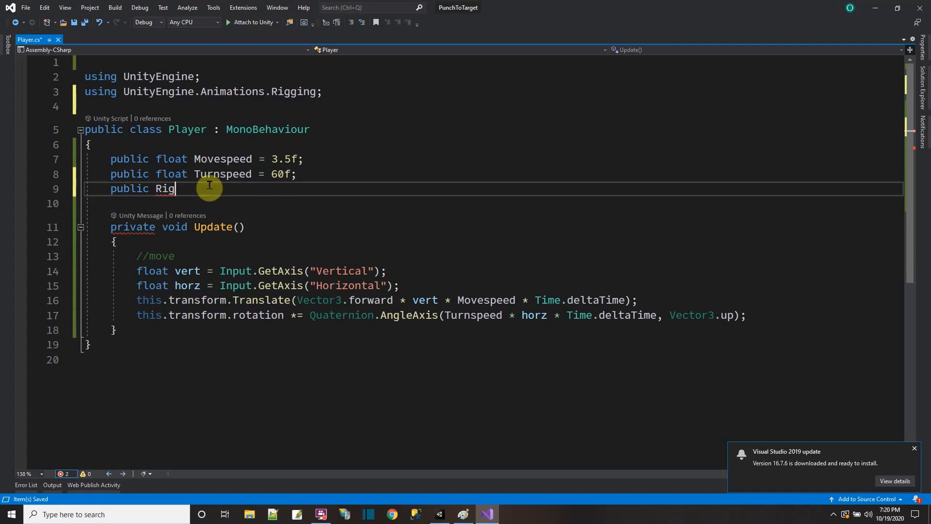
pyautogui.click(146, 62)
pyautogui.press('Delete')
# Step: Replace the Rig type with ChainIKConstraint and complete the public field as lefthand = null
pyautogui.click(170, 174)
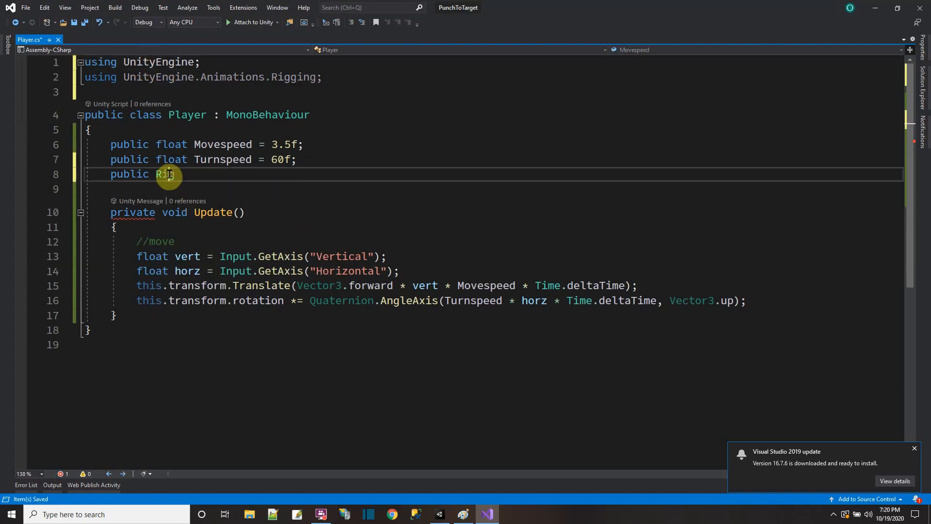
pyautogui.doubleClick(169, 174)
pyautogui.write('Chain')
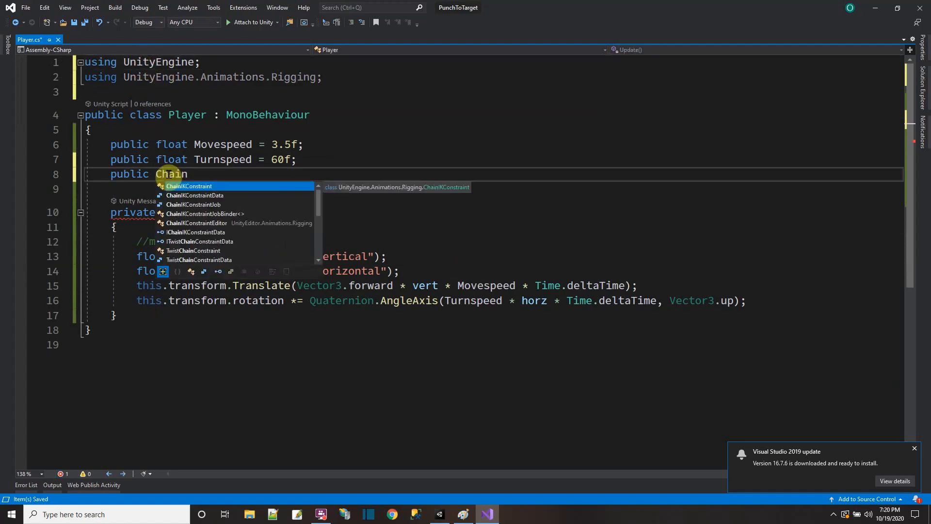
pyautogui.write('IK')
pyautogui.press('Tab')
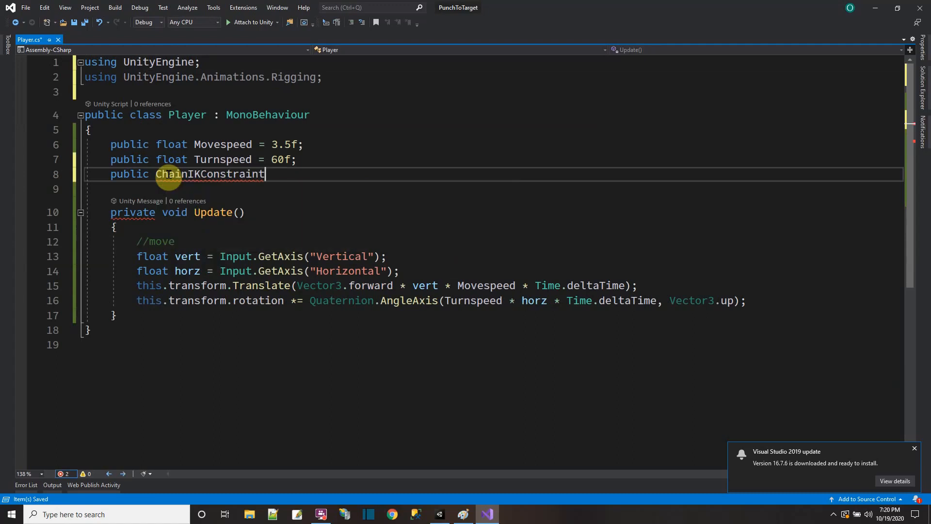
pyautogui.write('lefthand')
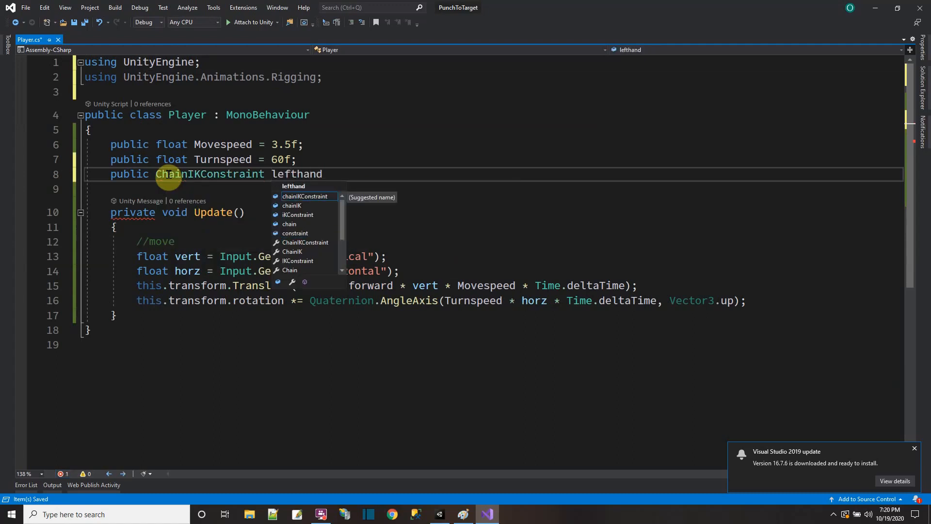
pyautogui.write(' = null;')
pyautogui.press('Return')
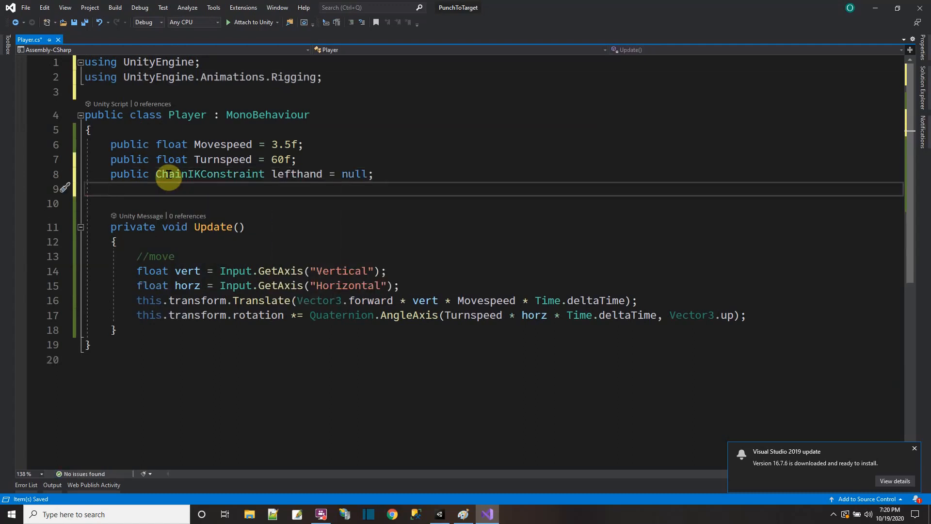
# Step: Declare a public Transform field named target, initialized to null, below lefthand and save the script
pyautogui.write('public Transfor')
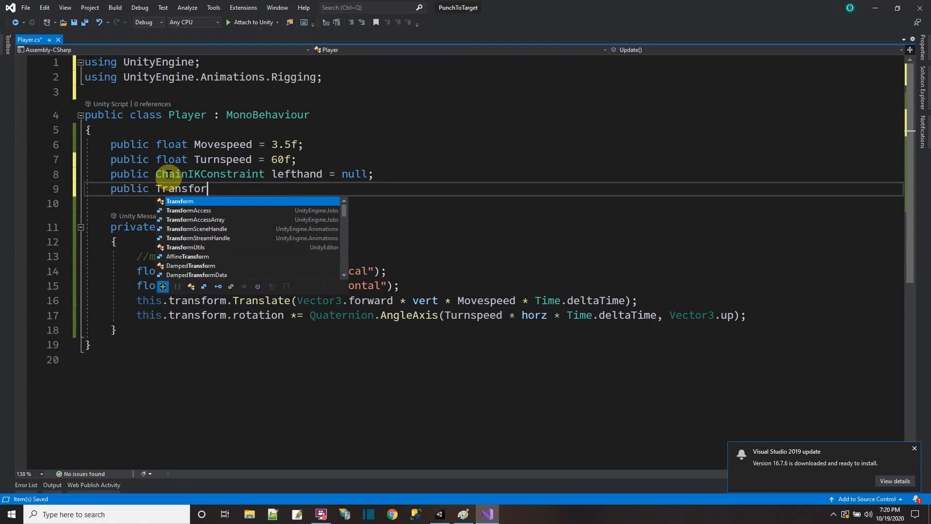
pyautogui.write('m target')
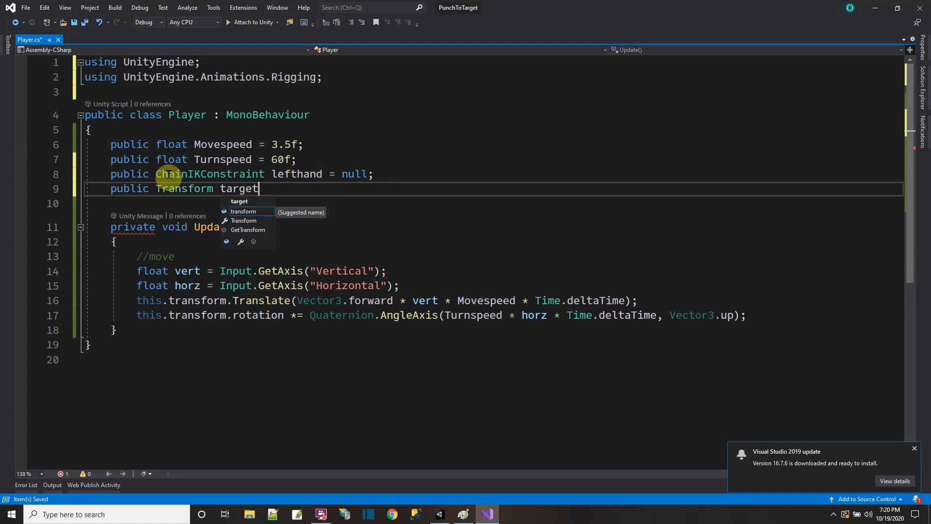
pyautogui.write(' = null;')
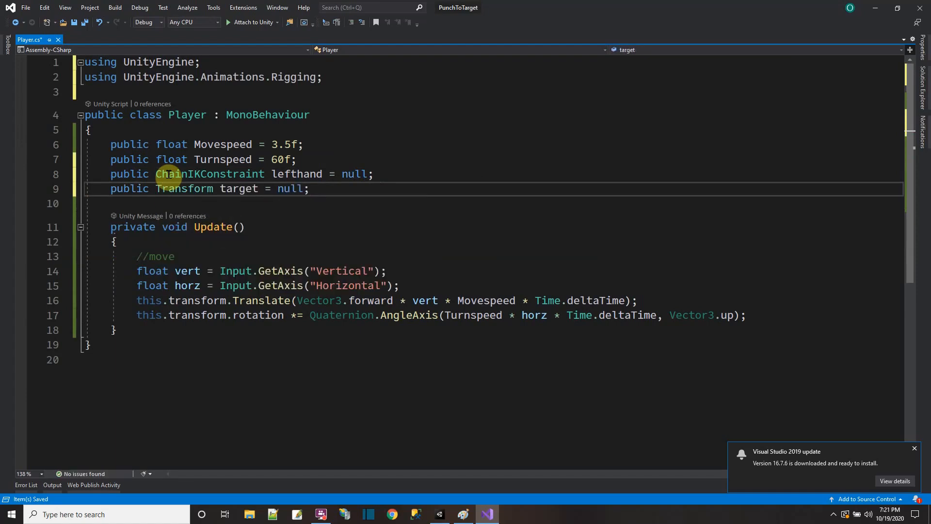
pyautogui.click(86, 22)
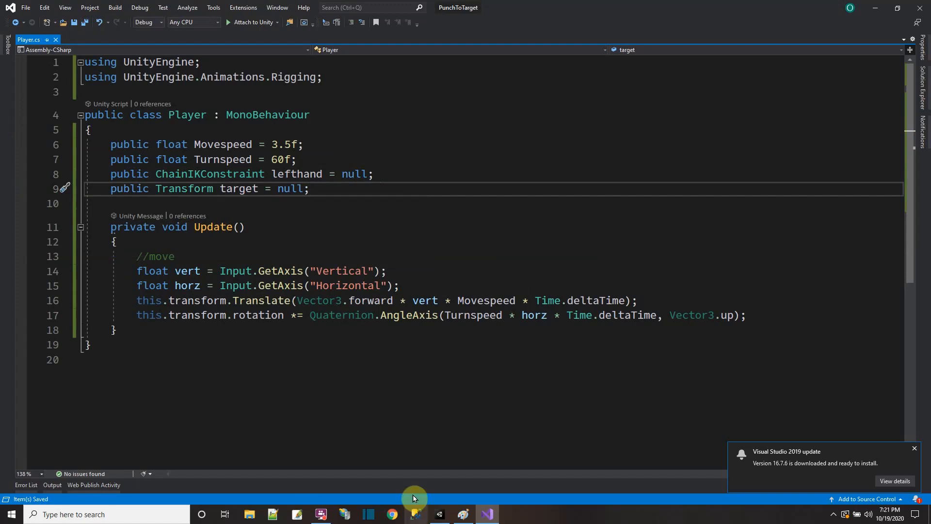
# Step: Close the Paint window and switch to the Unity editor
pyautogui.rightClick(465, 516)
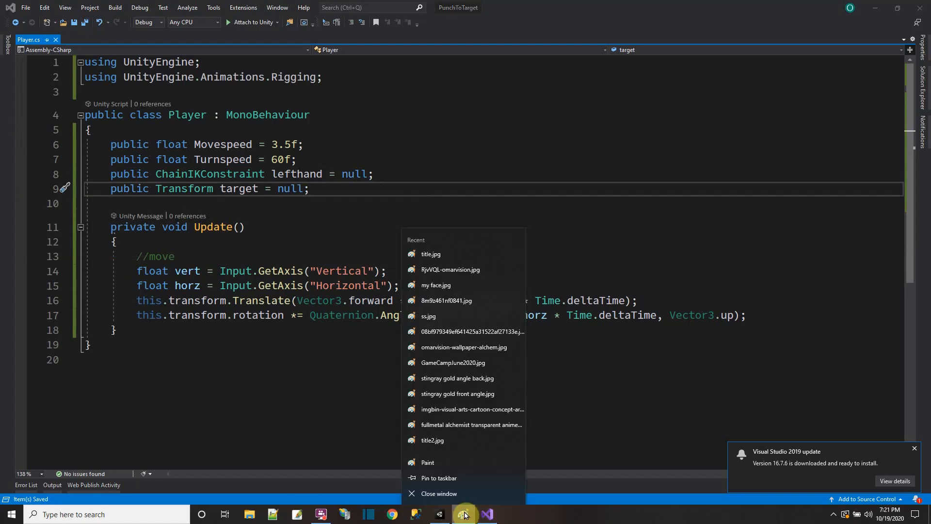
pyautogui.click(445, 495)
pyautogui.click(442, 514)
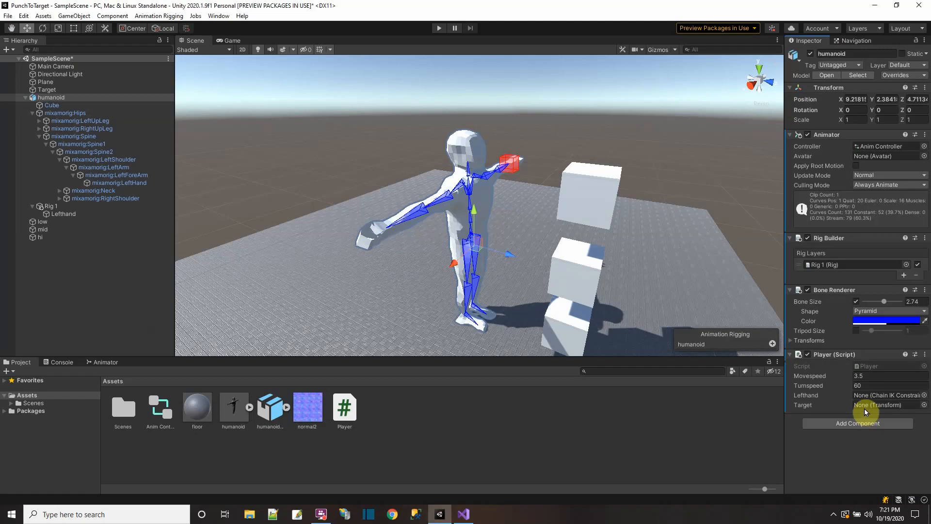
# Step: Assign the Lefthand and Target scene objects to the matching Player script fields on humanoid, and save the scene
pyautogui.moveTo(62, 213); pyautogui.dragTo(830, 395)
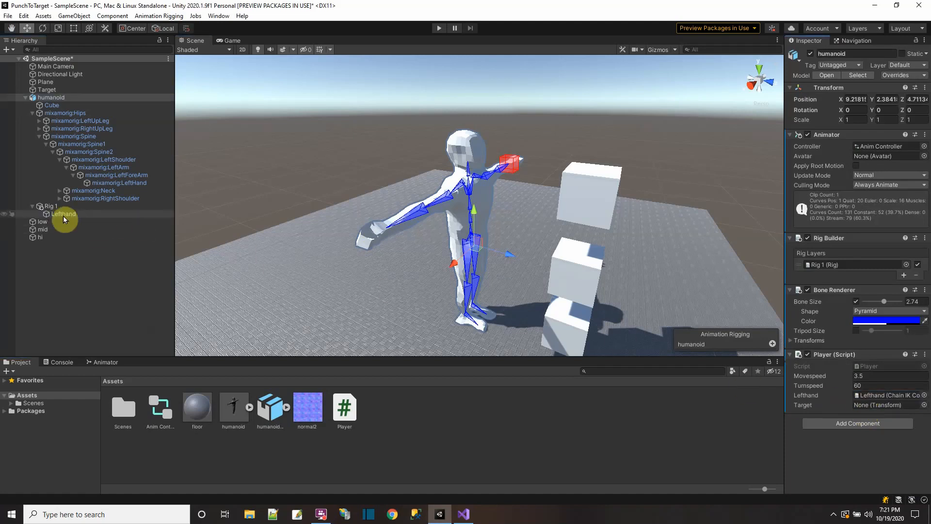
pyautogui.moveTo(46, 91); pyautogui.dragTo(871, 411)
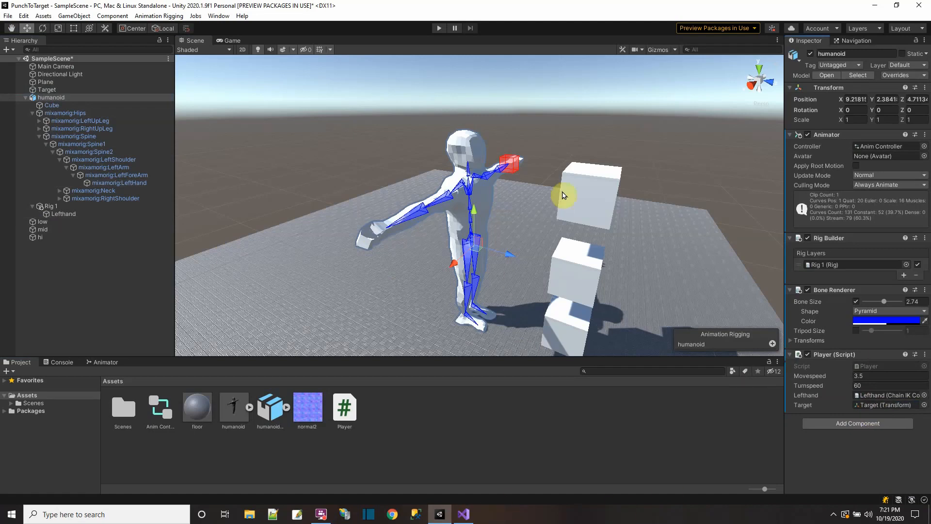
pyautogui.click(9, 16)
pyautogui.click(31, 60)
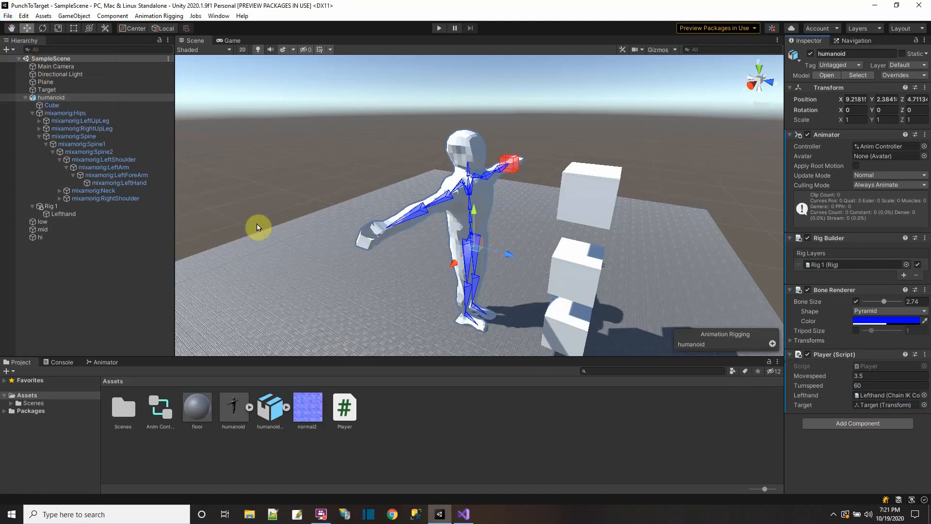
# Step: Switch to Visual Studio and declare a public Transform array named bix below target, initialized as new Transform[3]
pyautogui.click(464, 514)
pyautogui.click(379, 188)
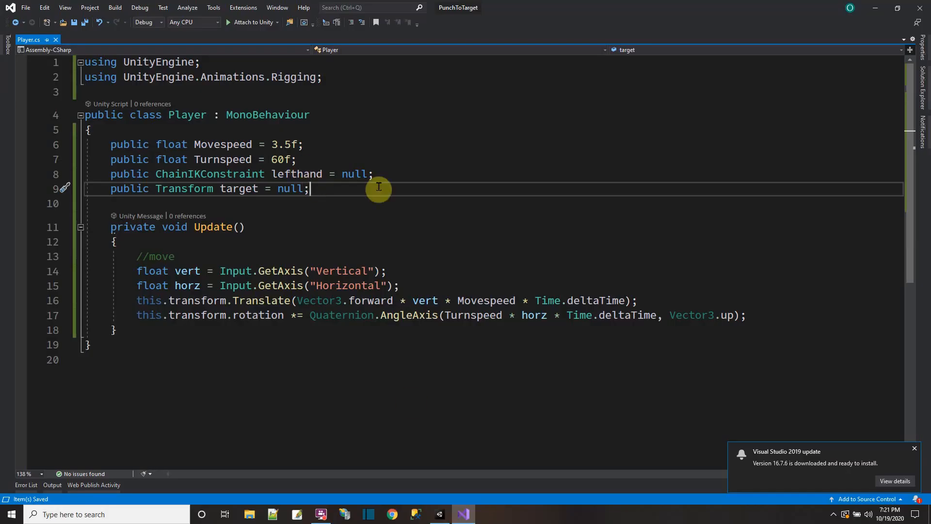
pyautogui.press('Return')
pyautogui.write('publu')
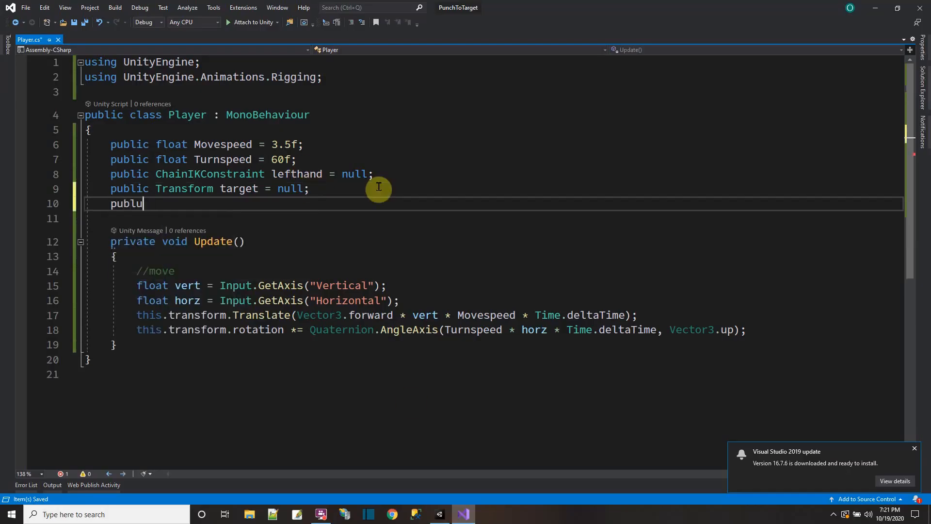
pyautogui.press('BackSpace')
pyautogui.write('ic Transform ')
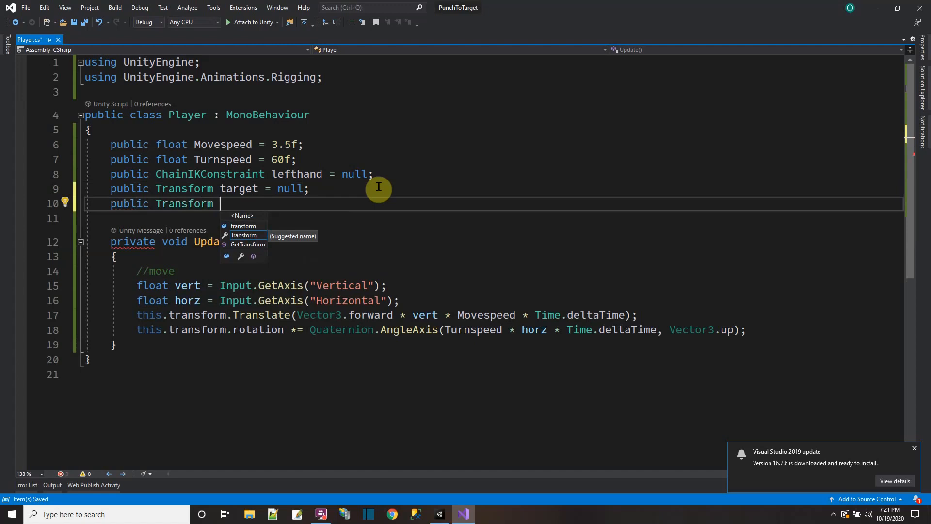
pyautogui.write('bon')
pyautogui.press('BackSpace')
pyautogui.press('BackSpace')
pyautogui.press('BackSpace')
pyautogui.press('BackSpace')
pyautogui.write('[] b')
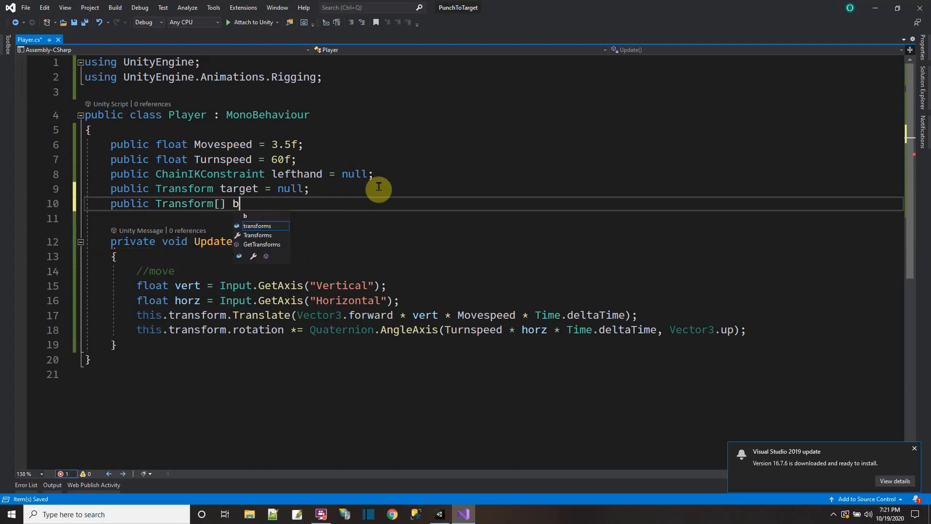
pyautogui.write('ix = new Trandorm')
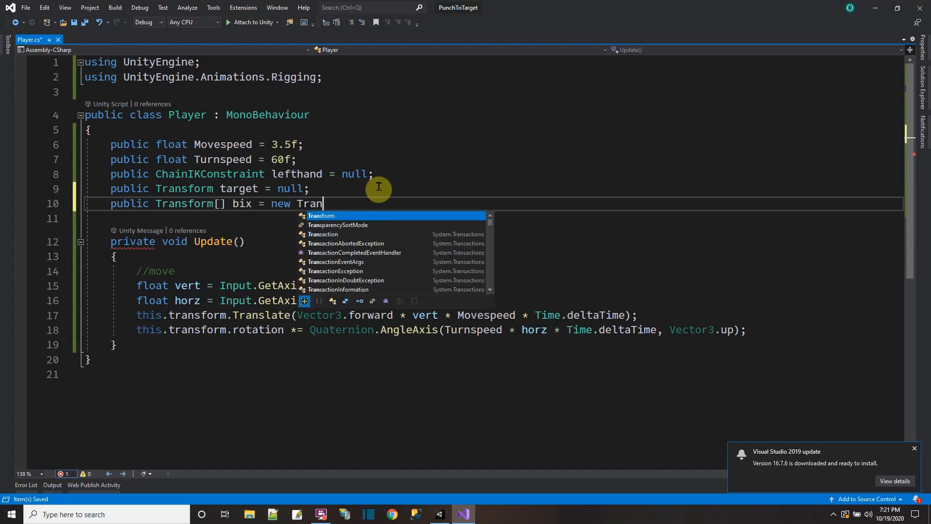
pyautogui.write('[')
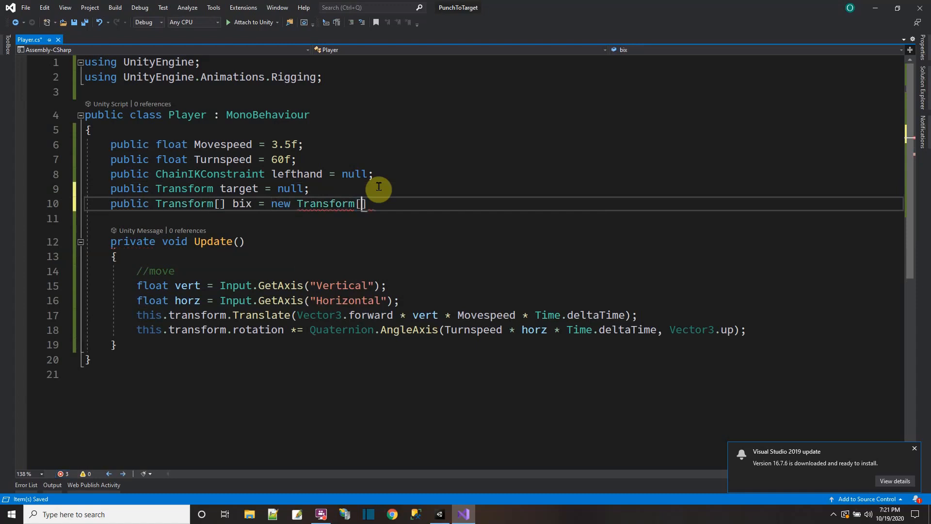
# Step: Rename the Transform array bix to box and save the script
pyautogui.doubleClick(244, 204)
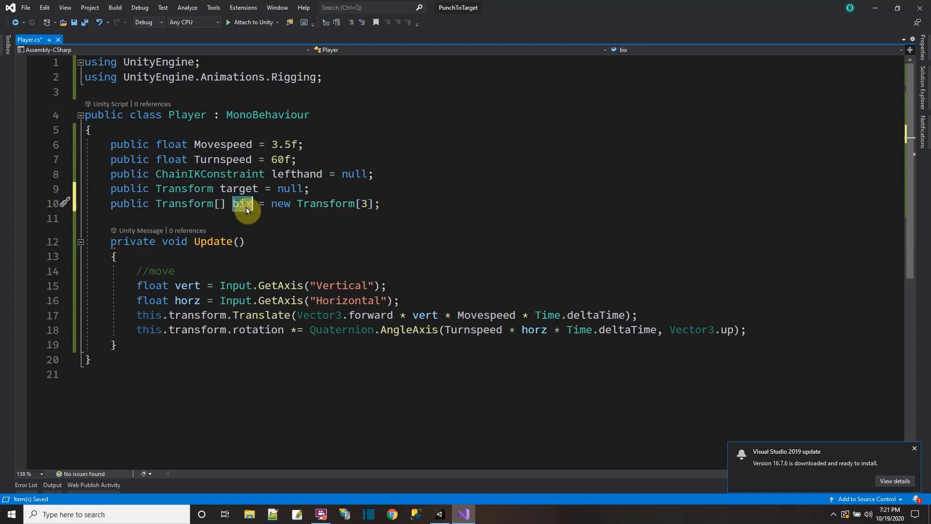
pyautogui.write('box')
pyautogui.click(84, 22)
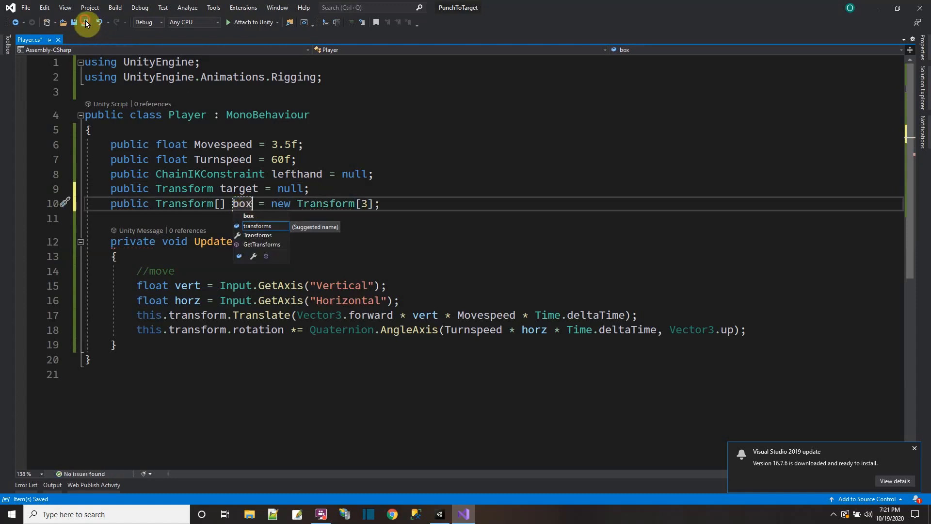
# Step: Switch to Unity and assign low, mid and hi to Elements 0, 1 and 2 of the Player script's Box array
pyautogui.click(440, 515)
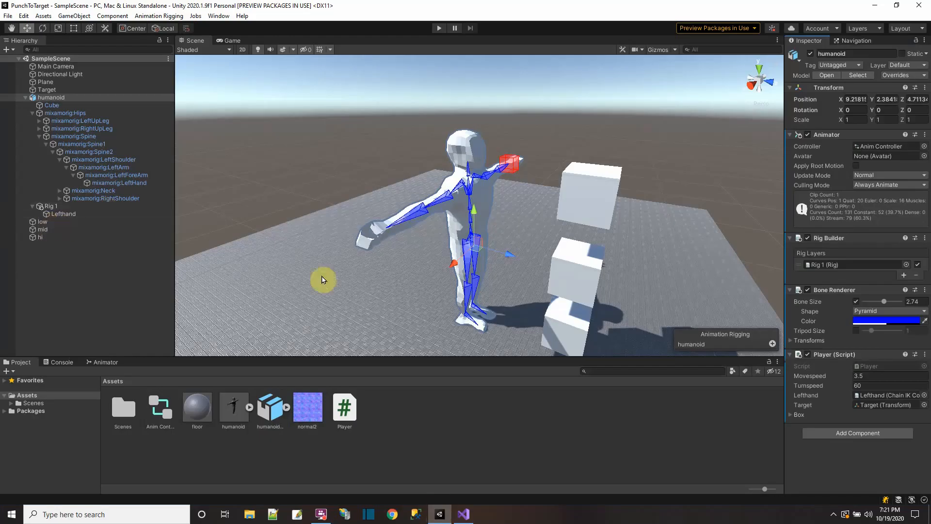
pyautogui.click(790, 415)
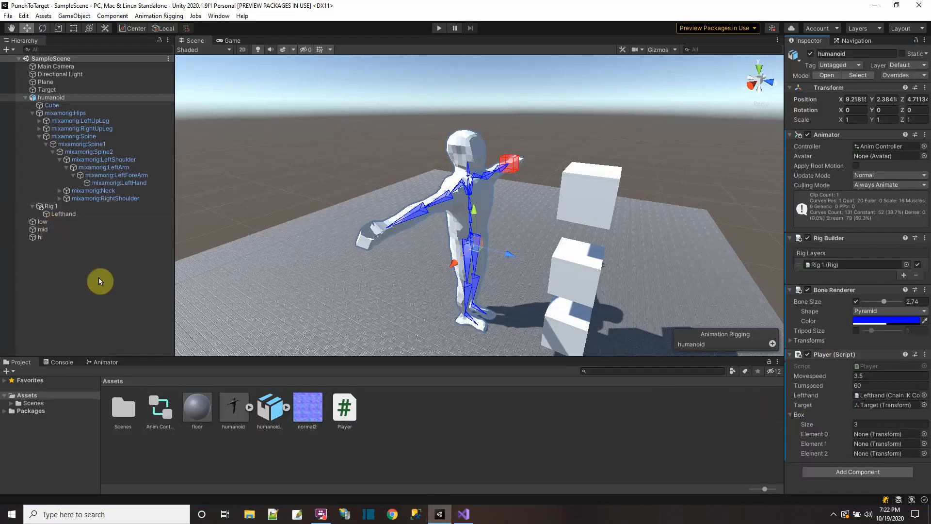
pyautogui.moveTo(39, 222); pyautogui.dragTo(875, 434)
pyautogui.moveTo(42, 229); pyautogui.dragTo(867, 445)
pyautogui.moveTo(42, 234); pyautogui.dragTo(885, 460)
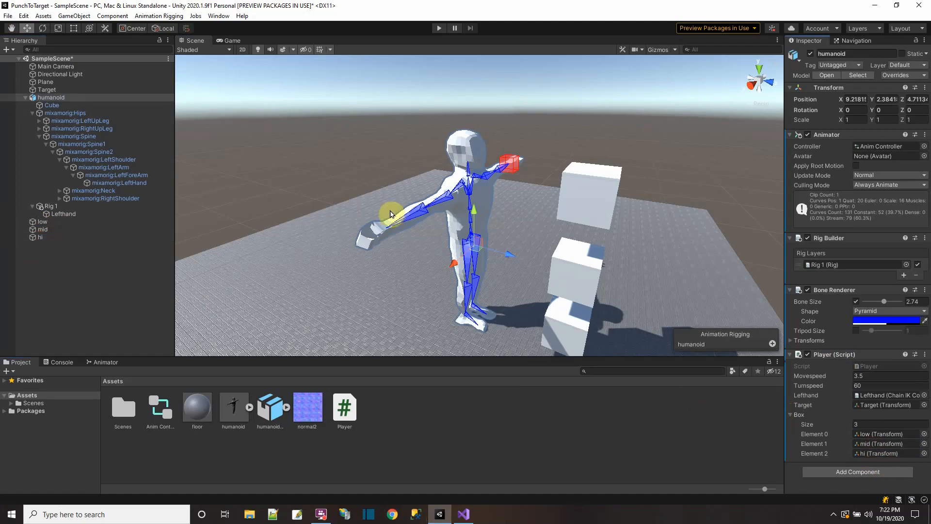
# Step: Switch to Visual Studio and add an empty private void Start() method between the box field and Update
pyautogui.click(463, 514)
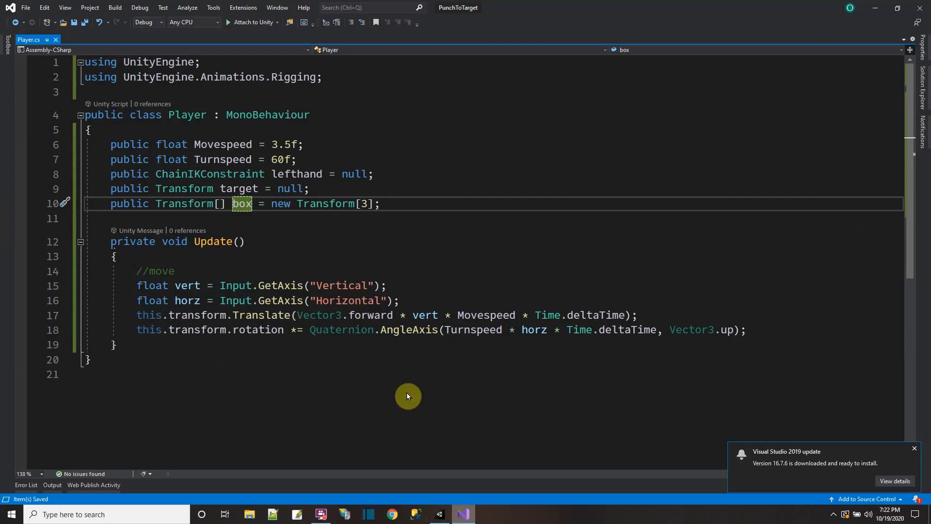
pyautogui.click(267, 231)
pyautogui.click(140, 347)
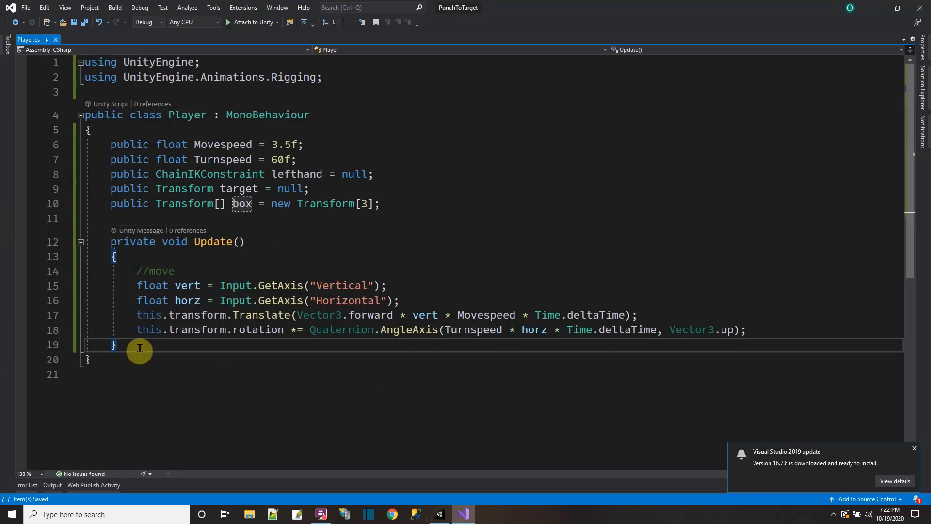
pyautogui.click(417, 207)
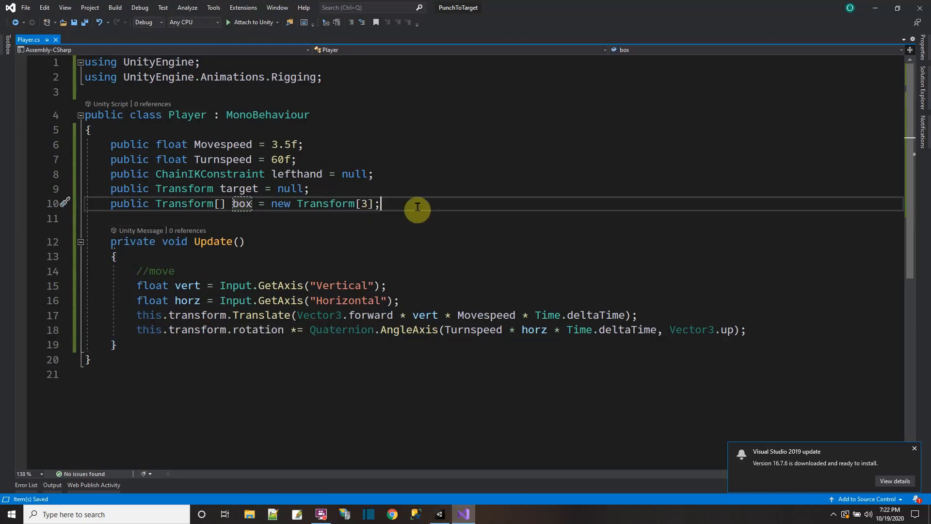
pyautogui.press('Return')
pyautogui.press('Return')
pyautogui.write('private vo')
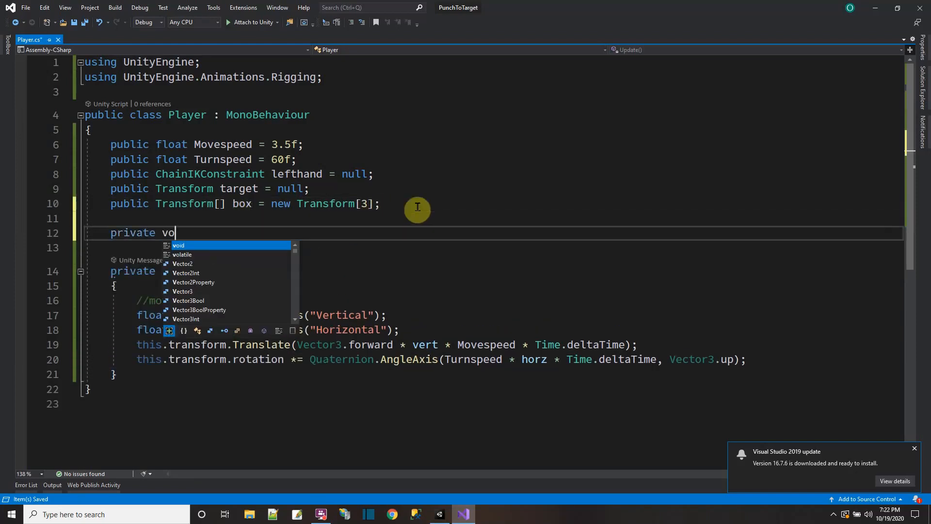
pyautogui.write('id Start')
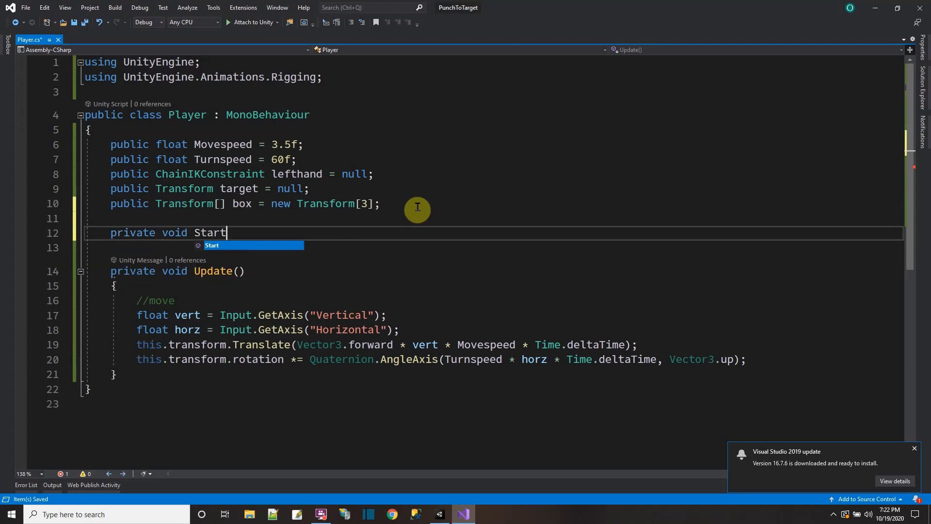
pyautogui.press('Tab')
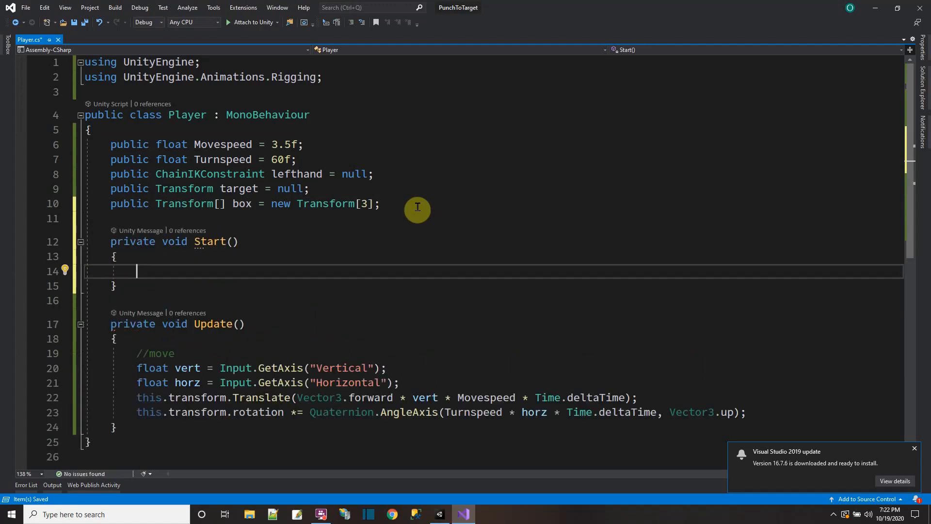
# Step: Set lefthand.weight to 0 inside the Start method and save the script
pyautogui.write('lefthan')
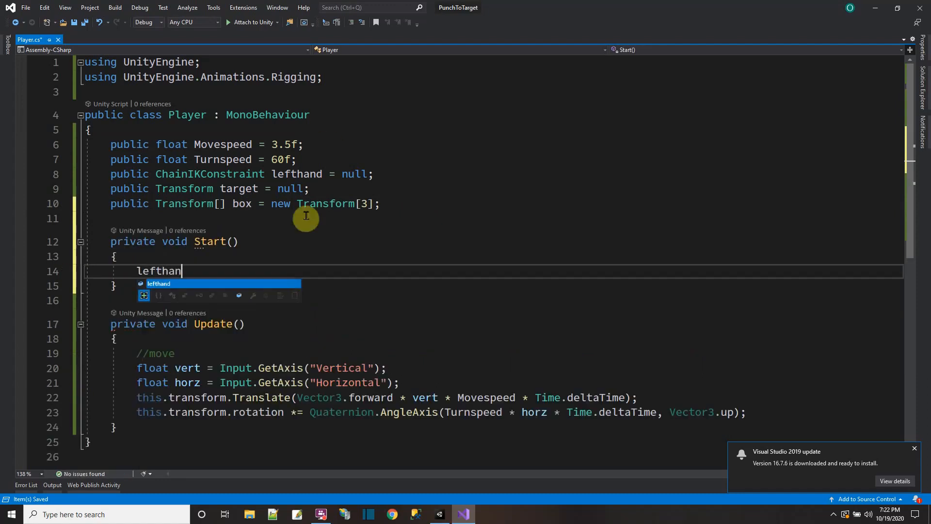
pyautogui.write('d.weight = 0;')
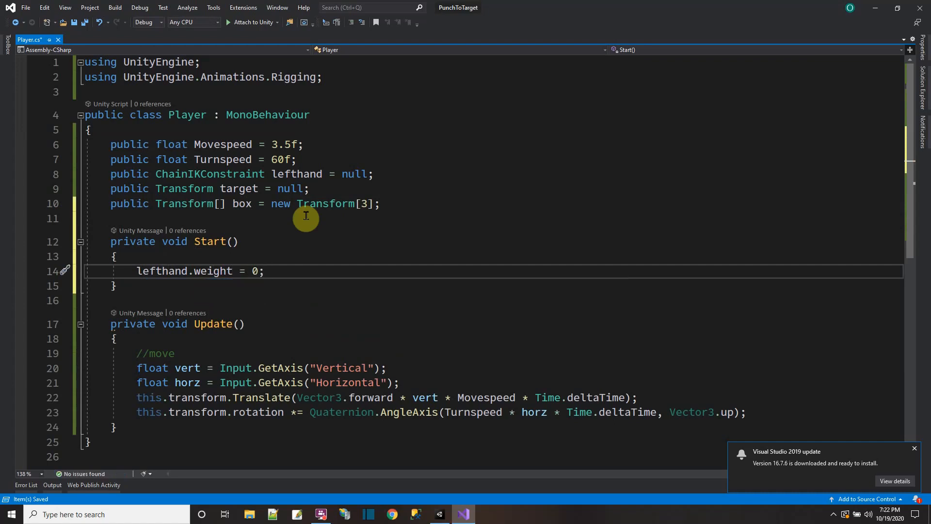
pyautogui.click(84, 23)
# Step: Add an if block at the end of Update with the condition Input.GetKeyDown(KeyCode.Z) == true
pyautogui.scroll(-3, 228, 339)
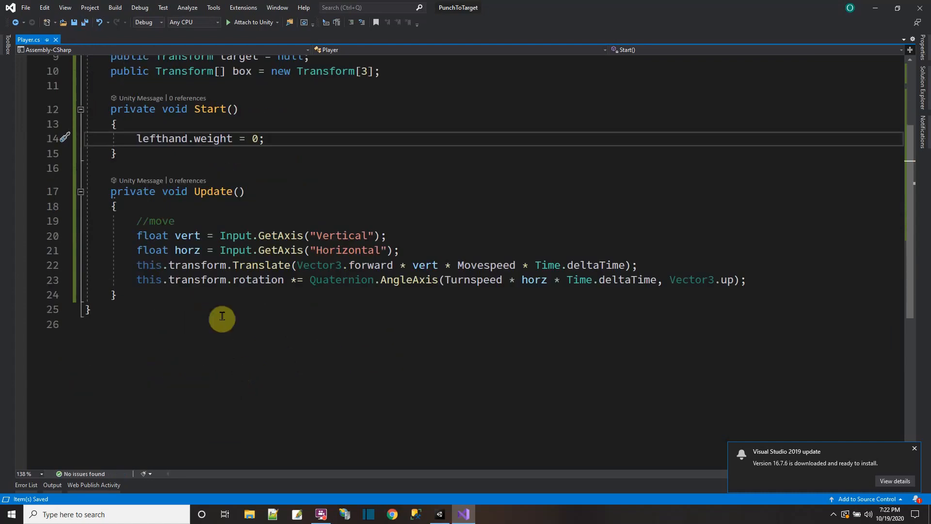
pyautogui.click(759, 277)
pyautogui.press('Return')
pyautogui.press('Return')
pyautogui.write('if (')
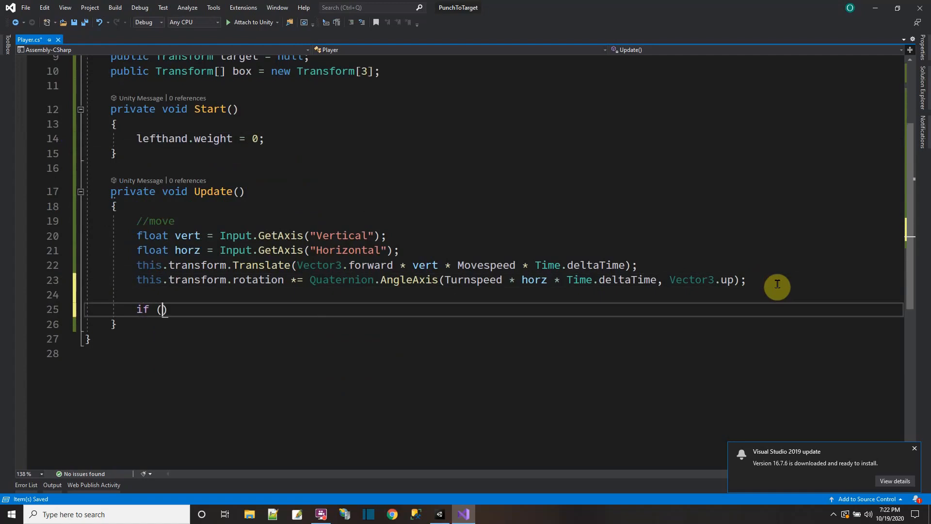
pyautogui.write('Input.Get')
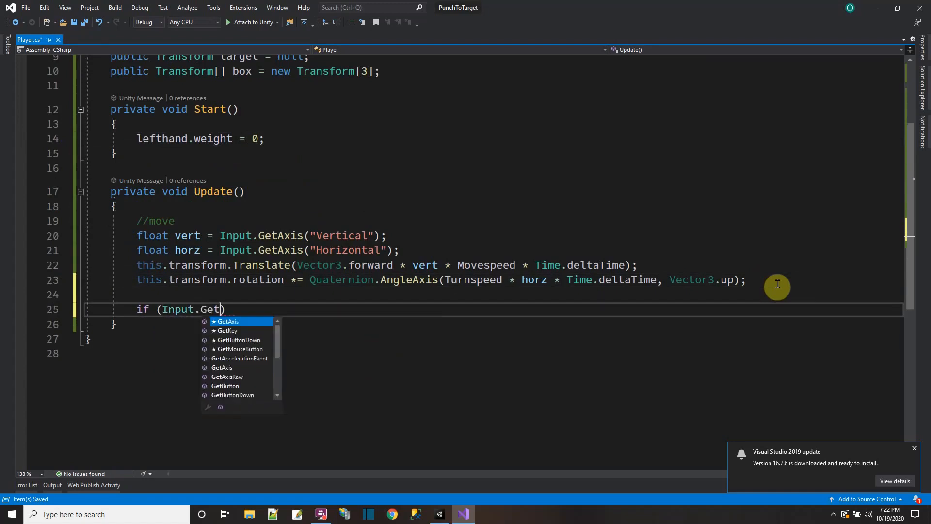
pyautogui.write('KeyDown("')
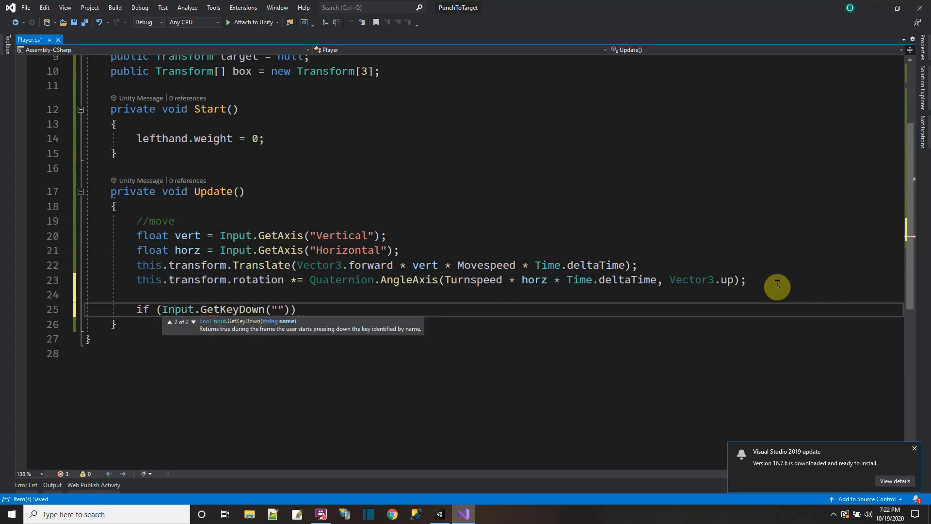
pyautogui.write('KeyCode.Z')
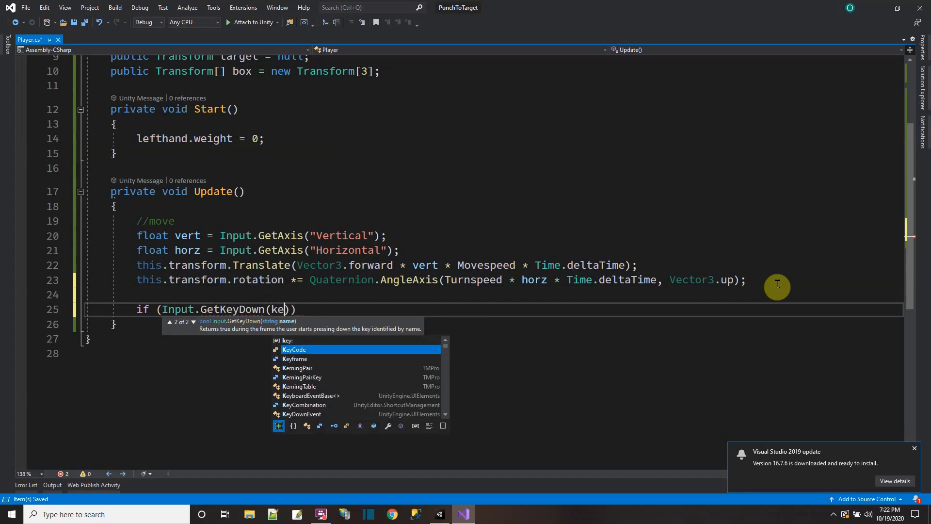
pyautogui.write(') ==')
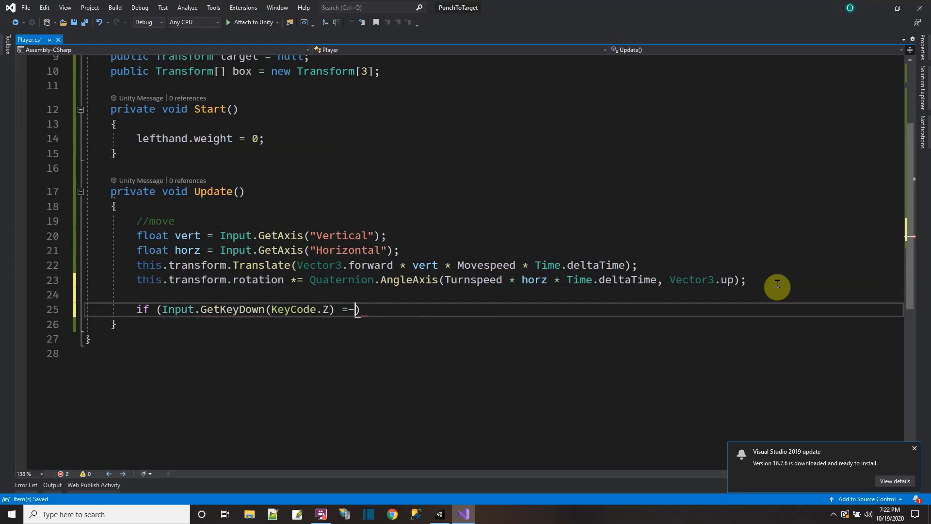
pyautogui.write(' true)')
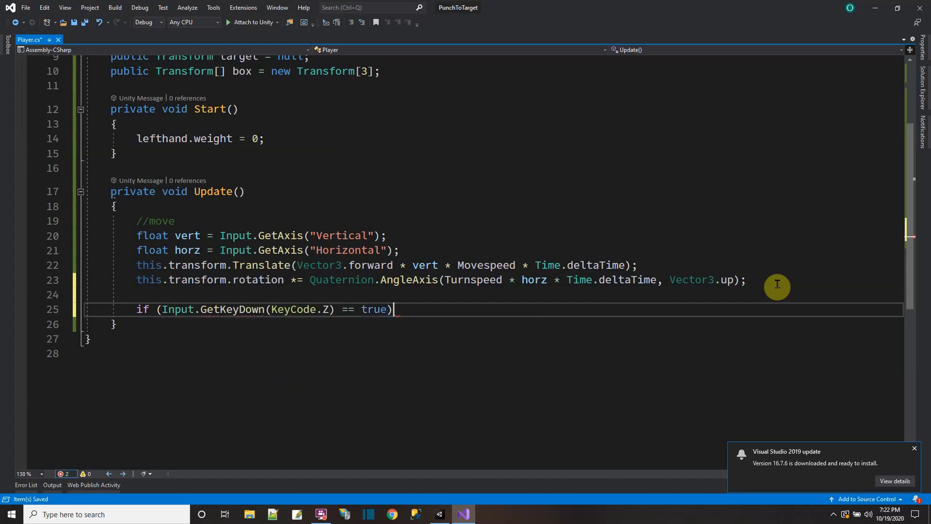
pyautogui.write(' {')
pyautogui.press('Return')
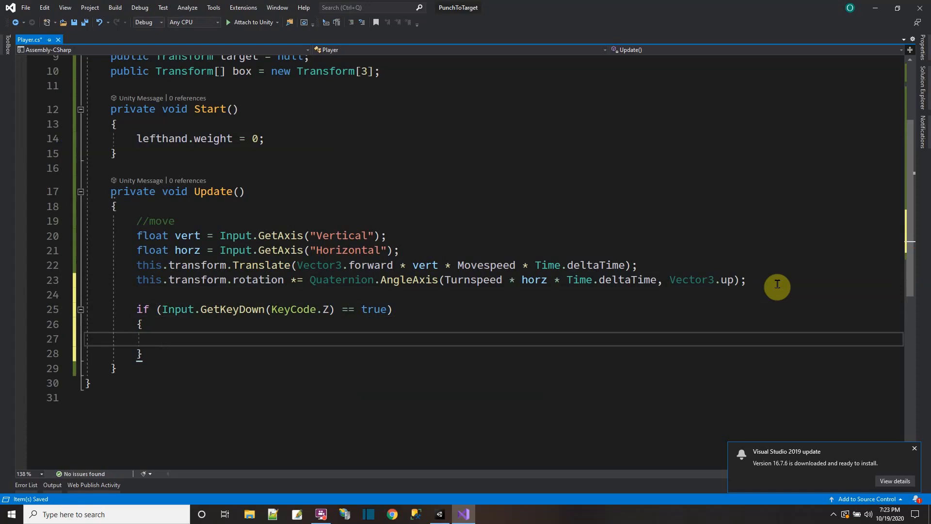
# Step: Set lefthand.weight to 1 inside the KeyCode.Z if block
pyautogui.write('lefthan')
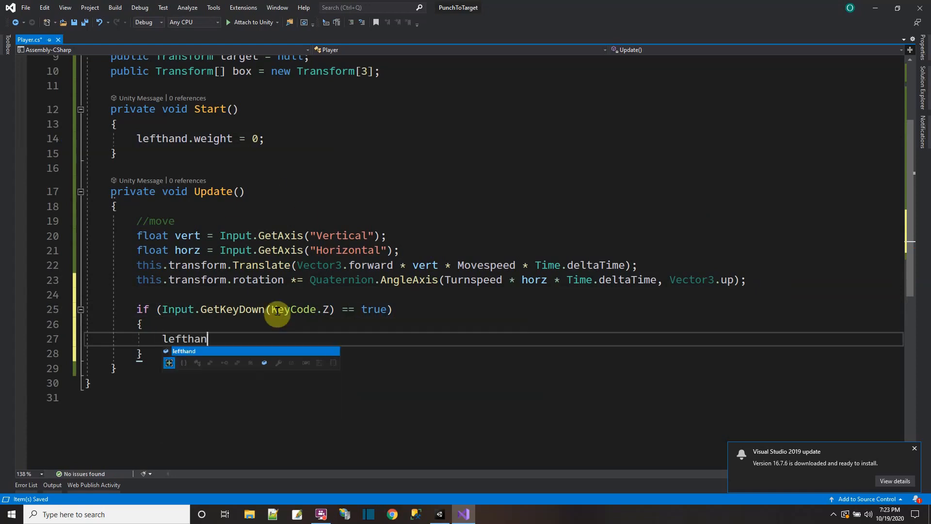
pyautogui.write('d.weight ')
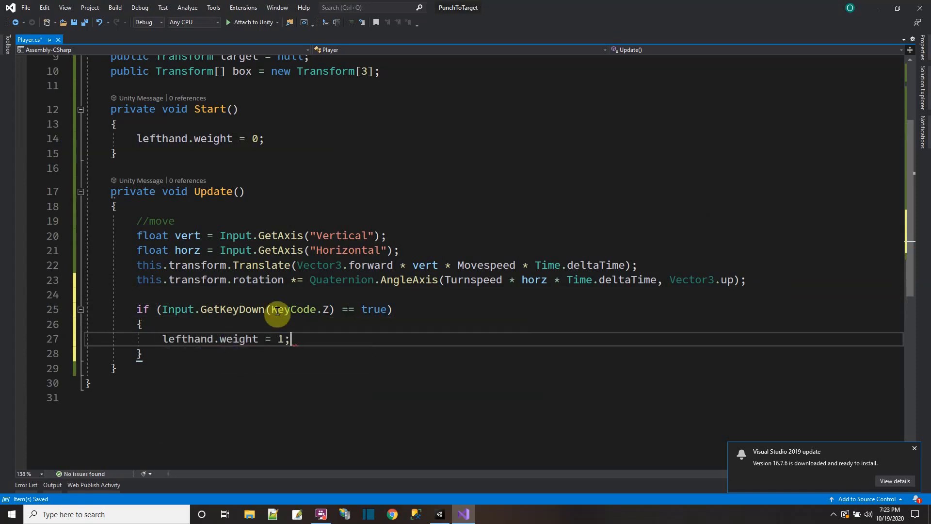
pyautogui.write('= 1;')
pyautogui.press('Return')
# Step: Begin an assignment to target.position below the lefthand.weight line in the if block
pyautogui.write('Target')
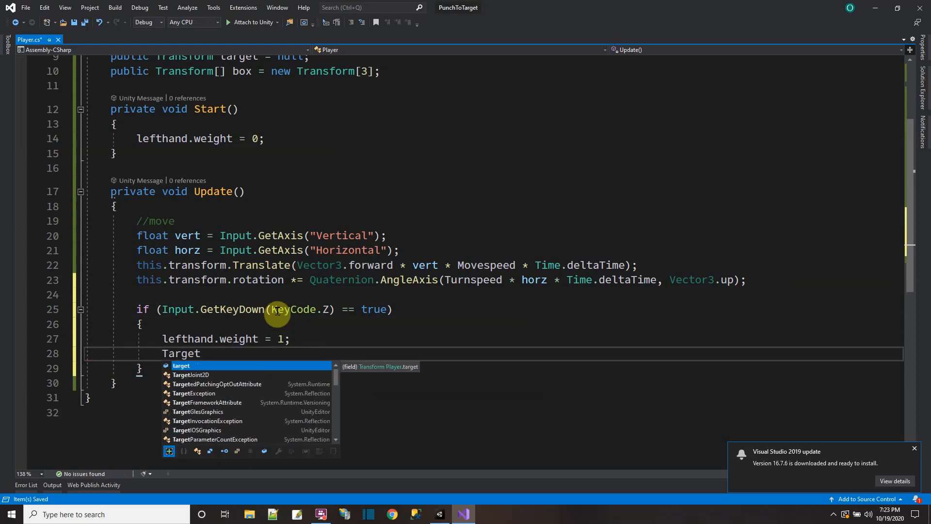
pyautogui.scroll(2, 290, 191)
pyautogui.scroll(-2, 290, 192)
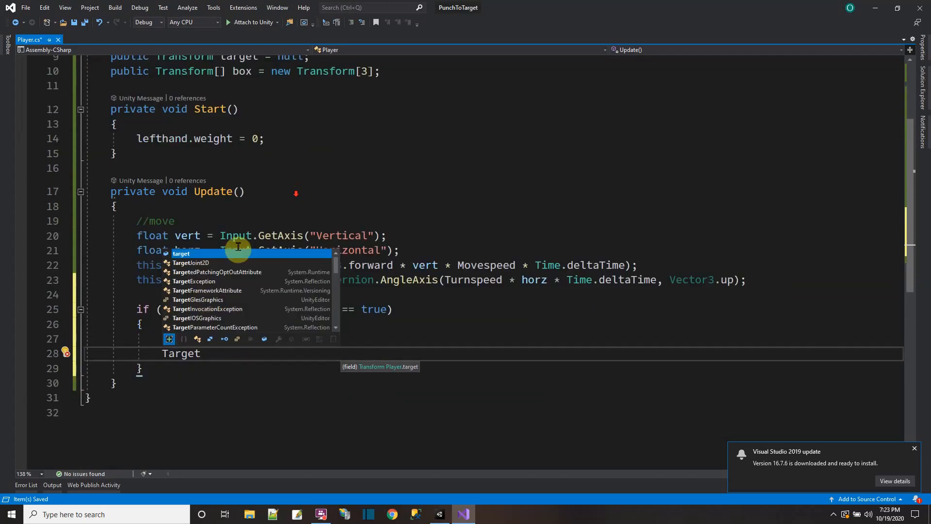
pyautogui.click(160, 410)
pyautogui.doubleClick(183, 352)
pyautogui.write('targ')
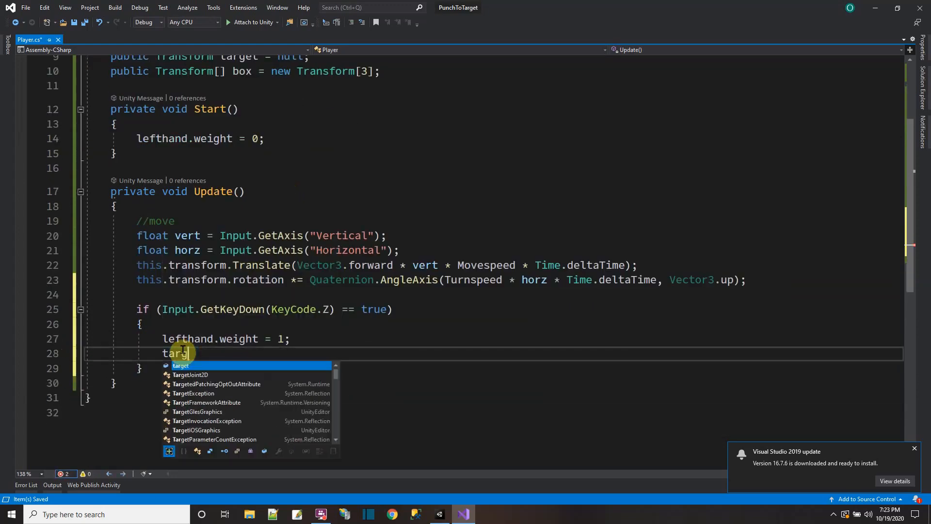
pyautogui.write('et.position ')
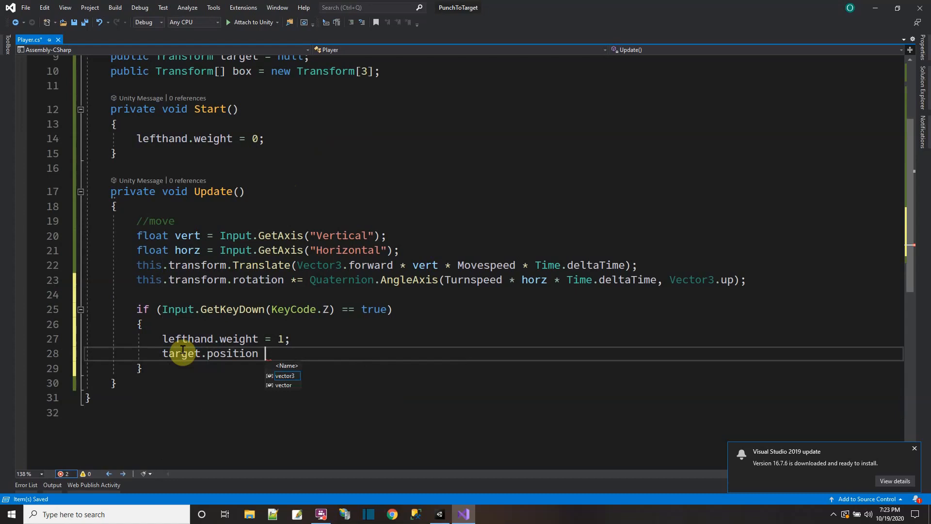
pyautogui.write('= box[')
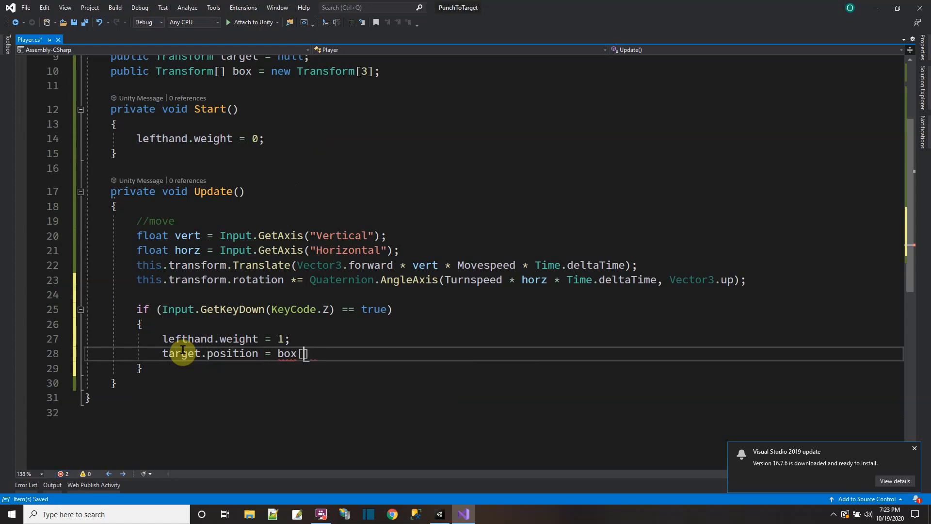
pyautogui.write('0].posit')
pyautogui.press('BackSpace')
pyautogui.press('BackSpace')
pyautogui.press('BackSpace')
pyautogui.press('BackSpace')
pyautogui.press('BackSpace')
pyautogui.press('BackSpace')
pyautogui.press('BackSpace')
pyautogui.press('BackSpace')
pyautogui.press('BackSpace')
pyautogui.press('BackSpace')
pyautogui.press('BackSpace')
pyautogui.press('BackSpace')
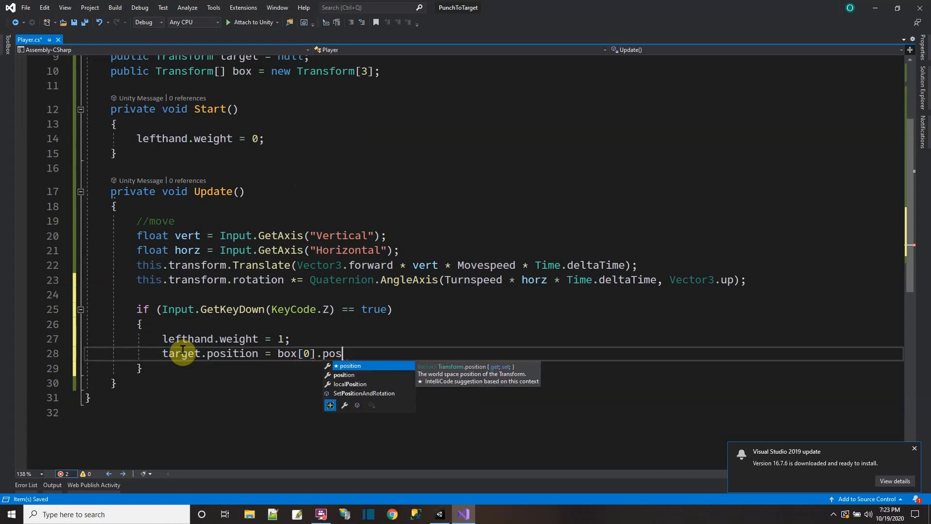
# Step: Complete the target.position assignment with a new Vector3 of box[0].position.x, box[0].position.y and box[0].position.z, and save the script
pyautogui.write('new Vector3')
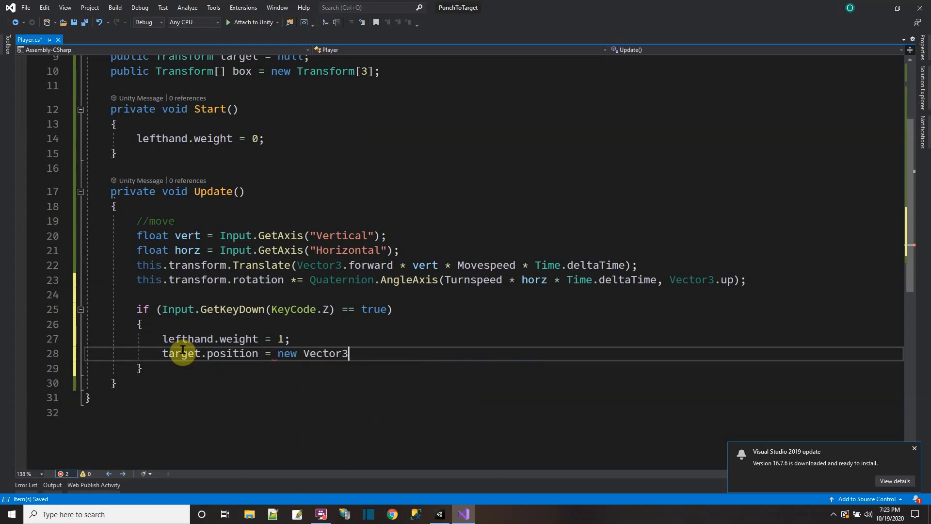
pyautogui.write('(box[0].p')
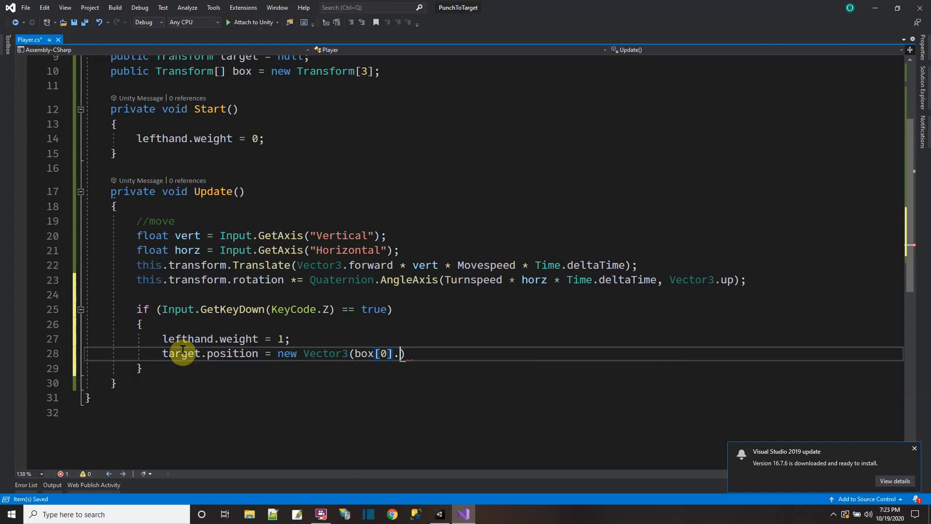
pyautogui.write('osition.x')
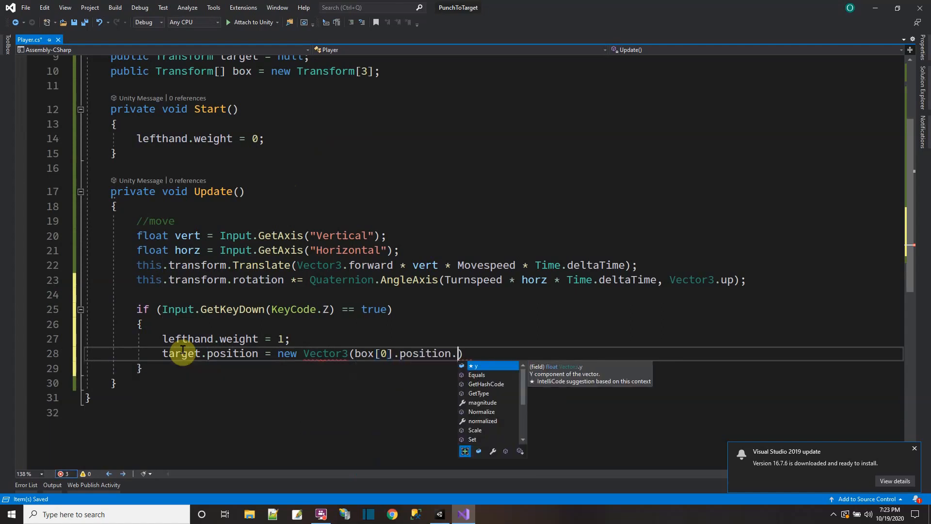
pyautogui.write(', box[1')
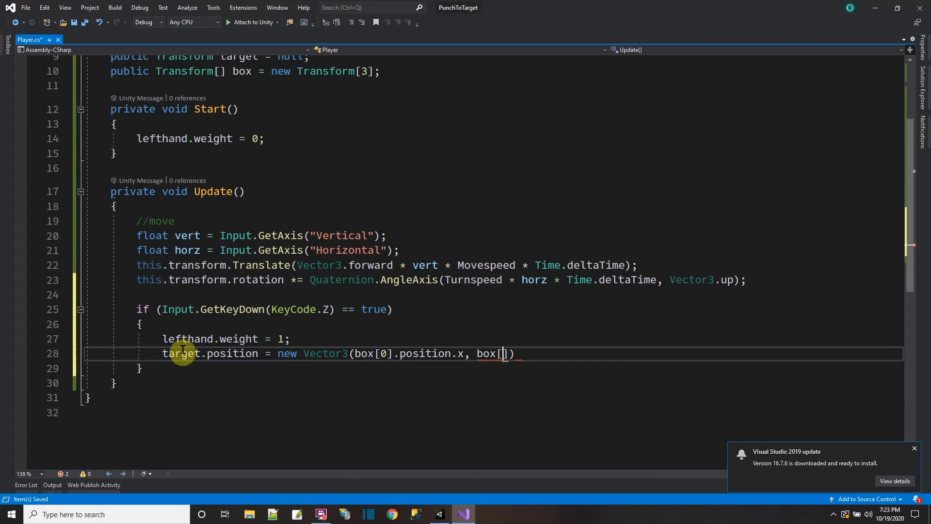
pyautogui.write('position.y, ')
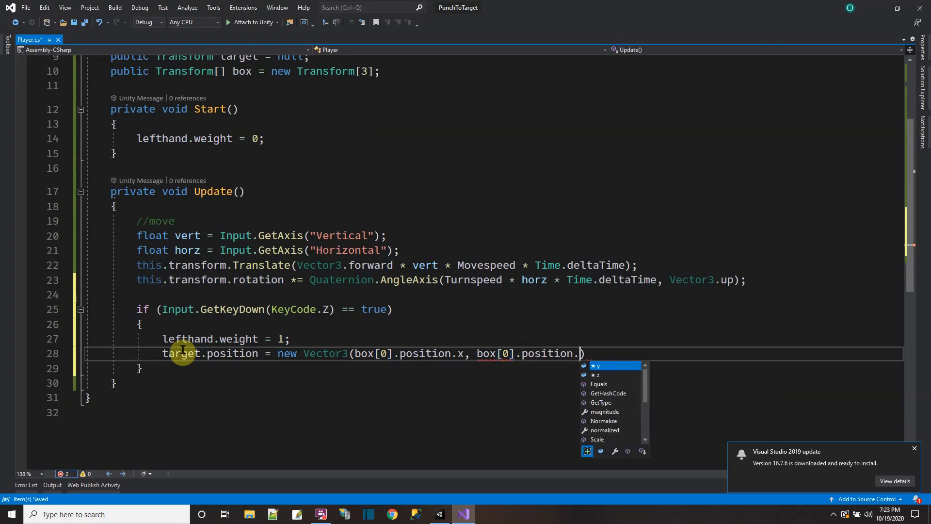
pyautogui.write('box[0].p')
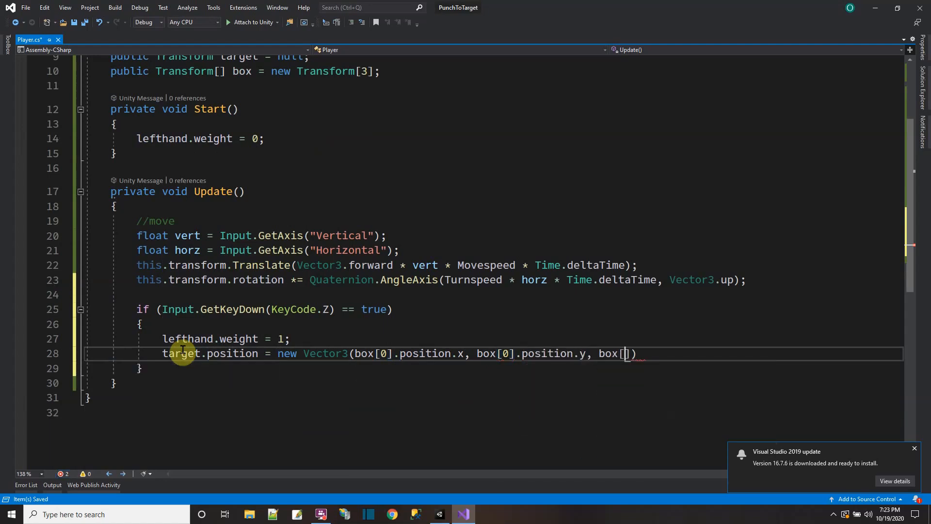
pyautogui.write('osition.z);')
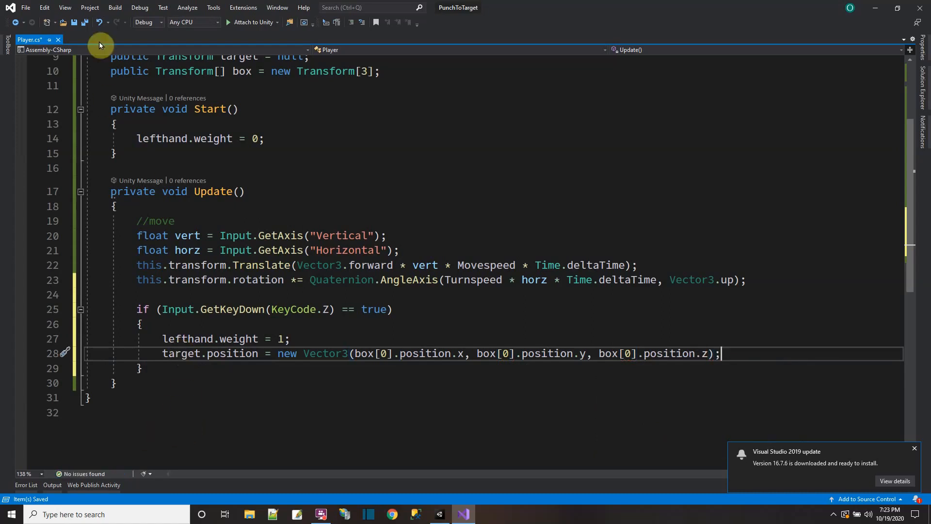
pyautogui.click(85, 23)
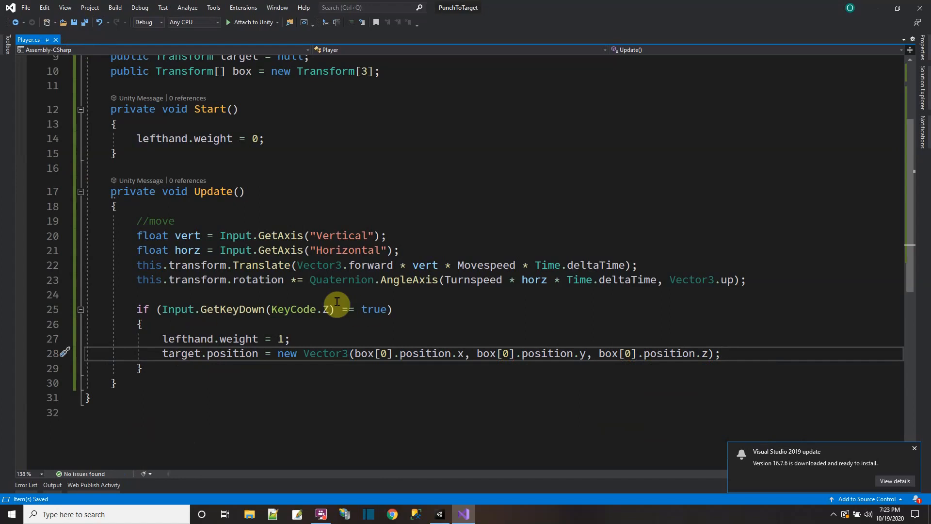
# Step: Switch to Unity, run the scene to test the punch at the low cube, and stop playback
pyautogui.click(439, 515)
pyautogui.click(440, 29)
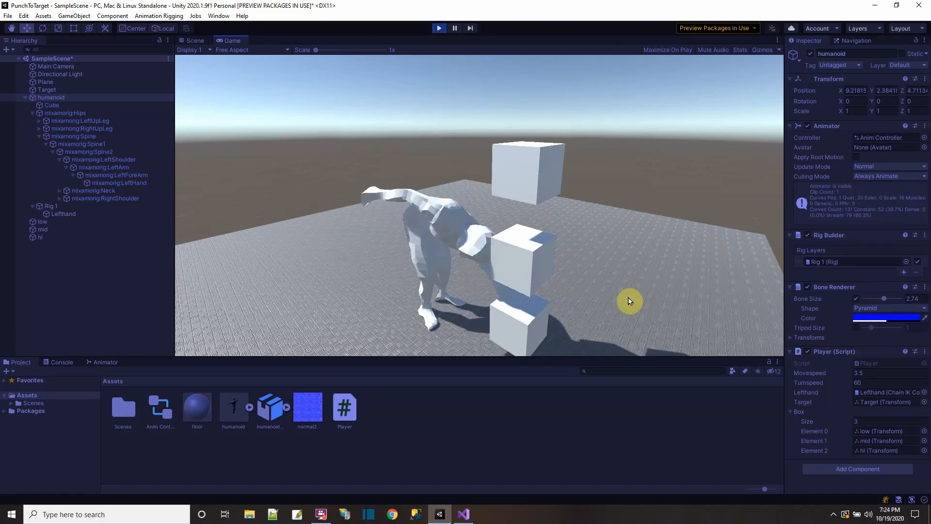
pyautogui.click(438, 28)
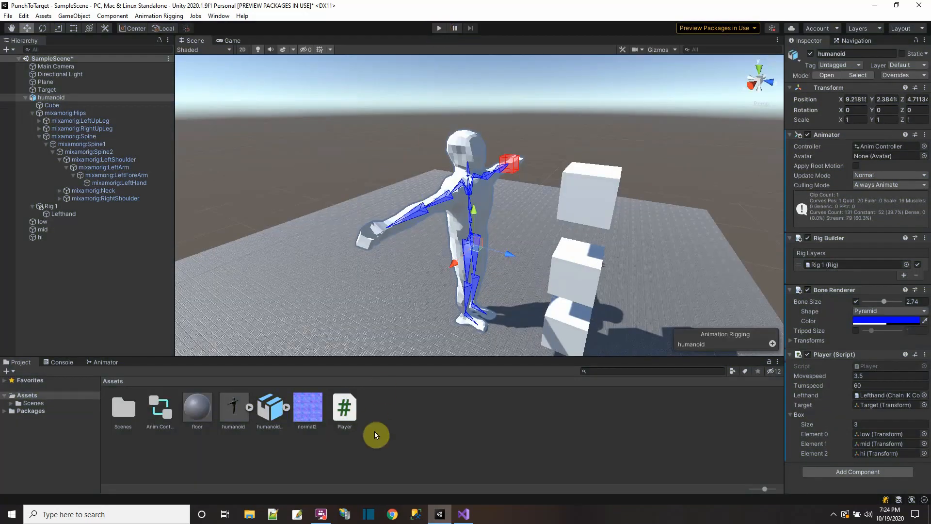
# Step: Switch to Visual Studio and add the line "#region --- helper ---" above the fields of the Player class
pyautogui.click(463, 514)
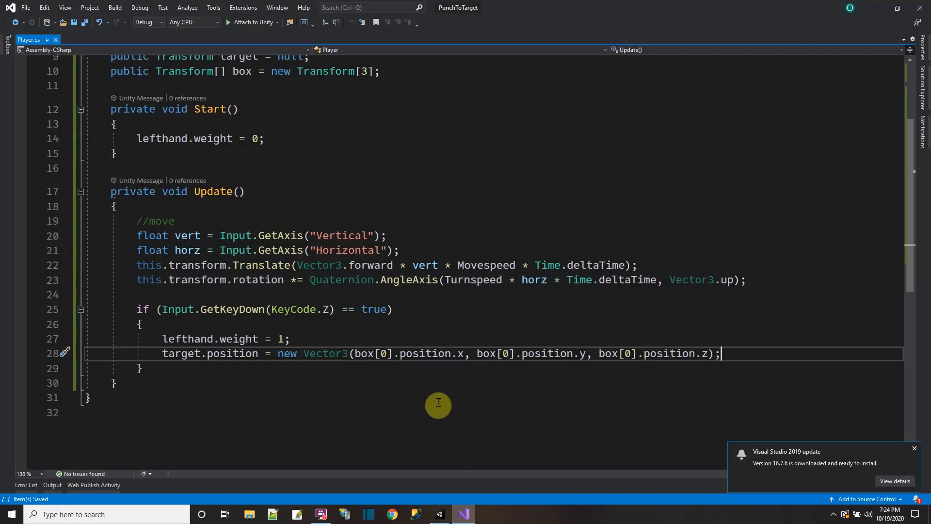
pyautogui.scroll(3, 315, 262)
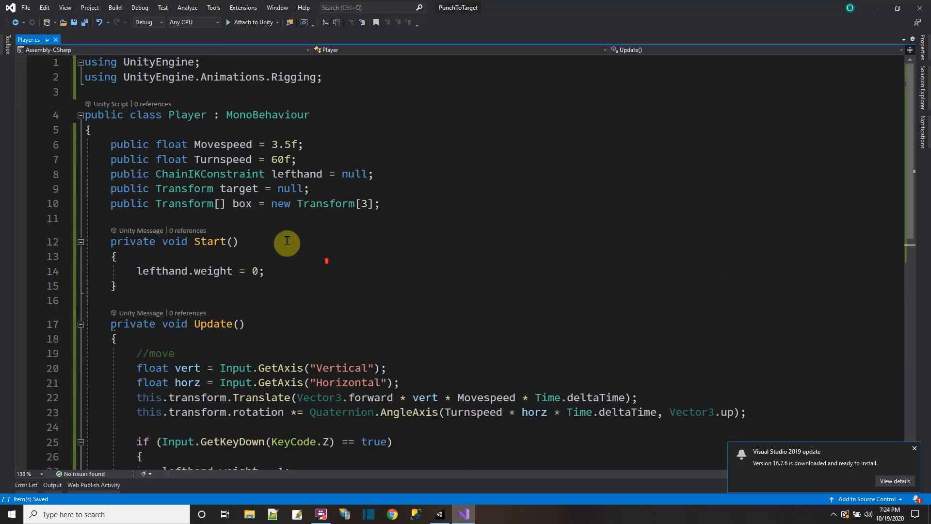
pyautogui.click(154, 130)
pyautogui.press('Return')
pyautogui.write('#region --- helper')
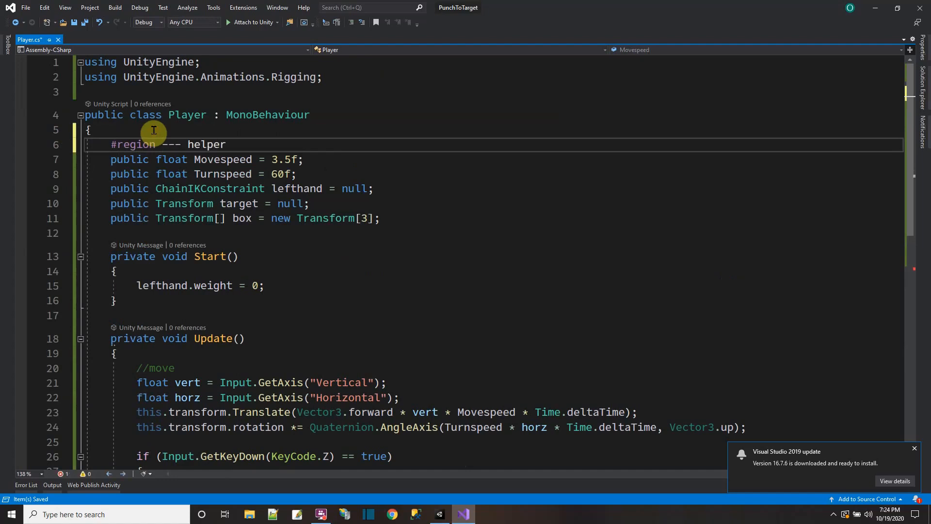
pyautogui.press('Return')
pyautogui.write('end')
pyautogui.press('BackSpace')
pyautogui.press('BackSpace')
pyautogui.press('BackSpace')
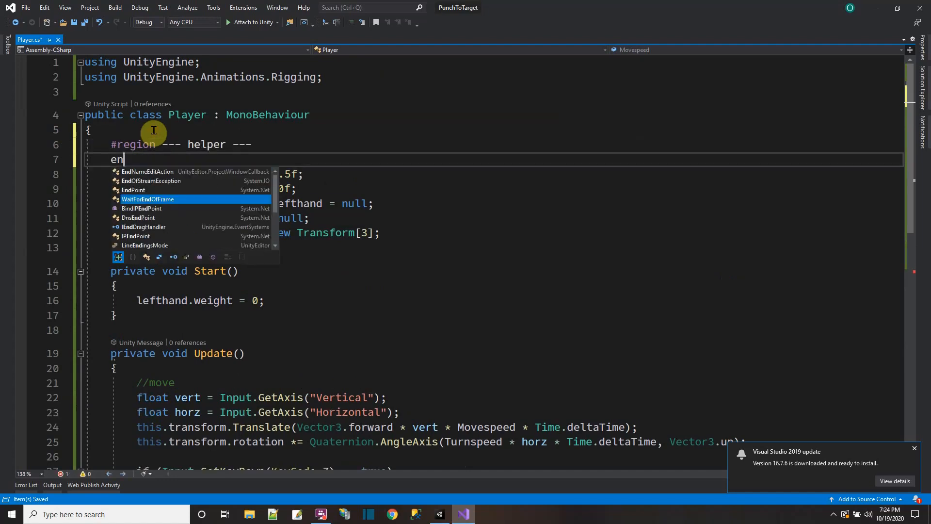
pyautogui.write('#endif')
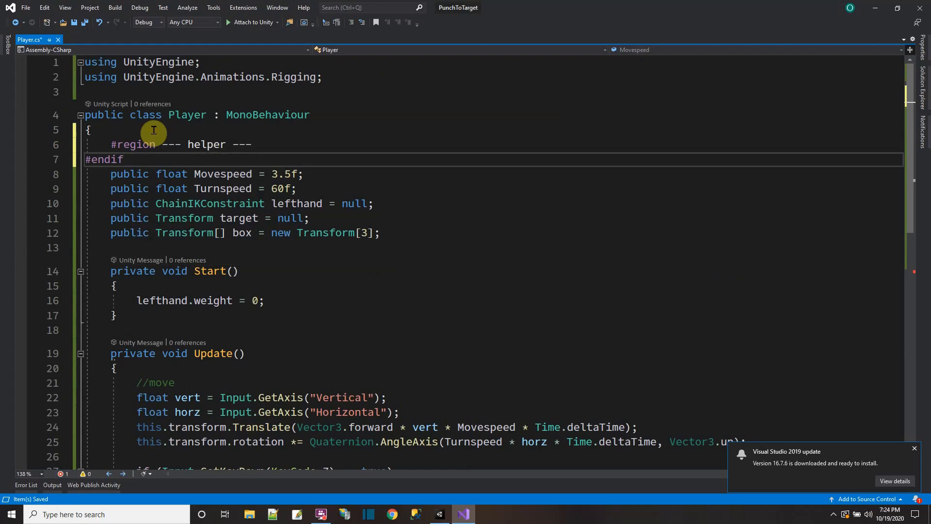
pyautogui.press('BackSpace')
pyautogui.press('BackSpace')
pyautogui.press('Return')
pyautogui.press('BackSpace')
pyautogui.press('BackSpace')
# Step: Close the helper region with #endregion and begin a private enum declaration inside the region
pyautogui.write('#endregion')
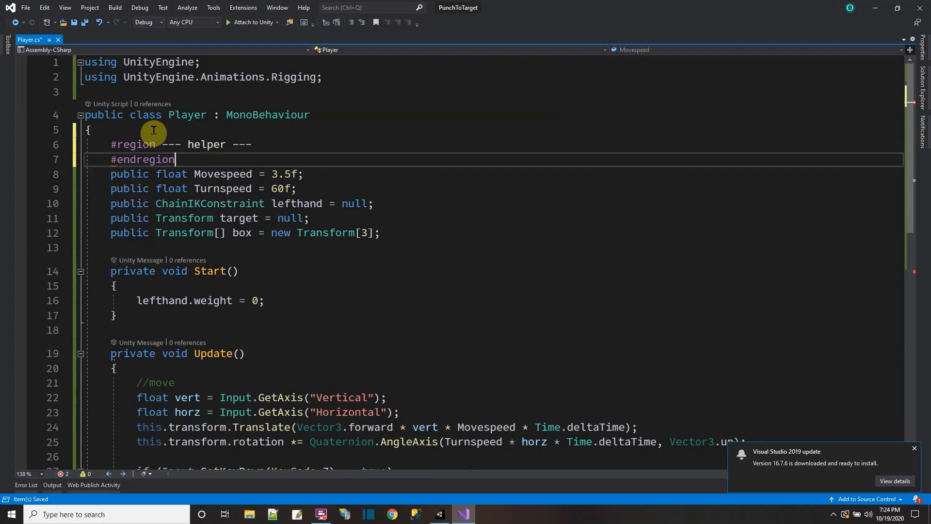
pyautogui.click(258, 144)
pyautogui.press('Return')
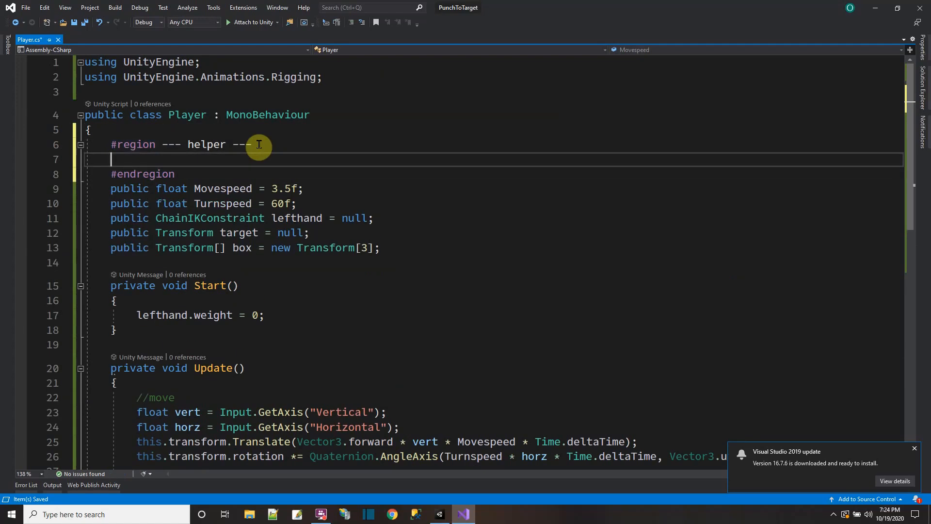
pyautogui.write('private enum RigAnimMode')
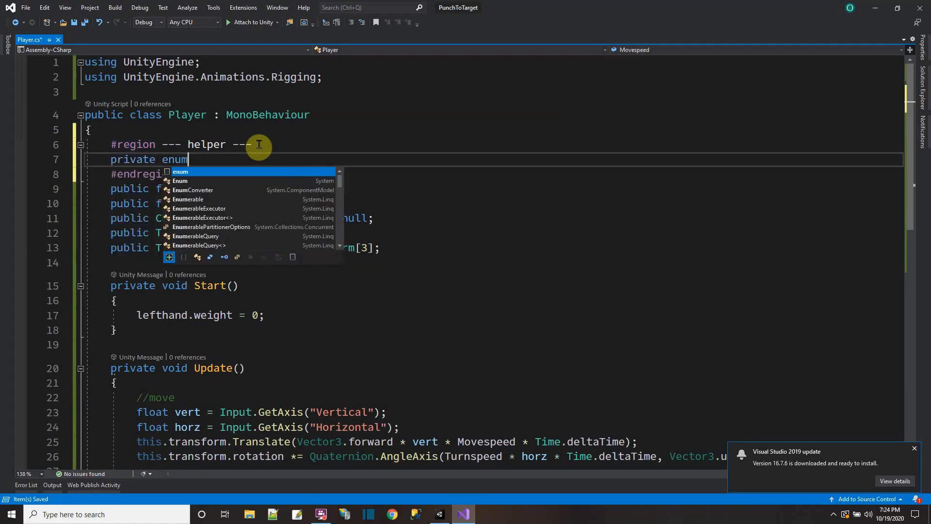
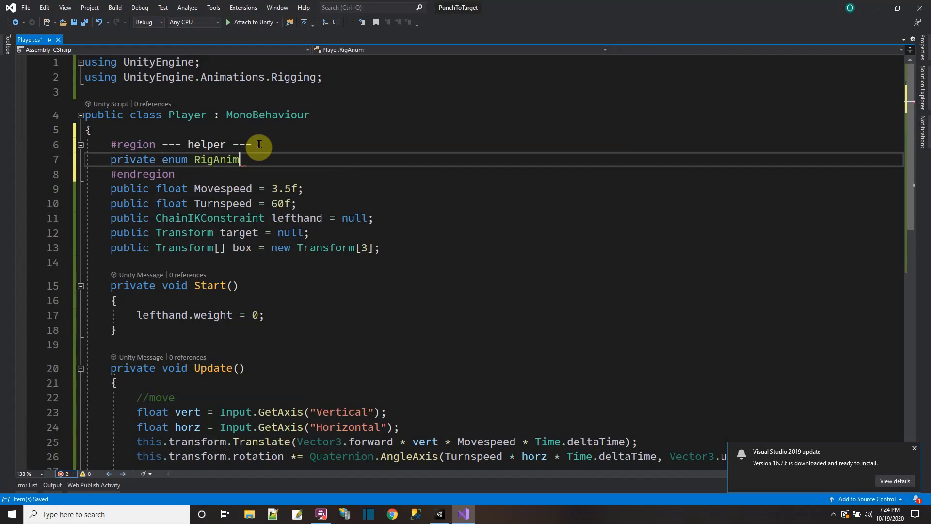
# Step: Complete the private enum declaration as RigAnimMode with the members off, inc and dec
pyautogui.press('Return')
pyautogui.write('{')
pyautogui.press('Return')
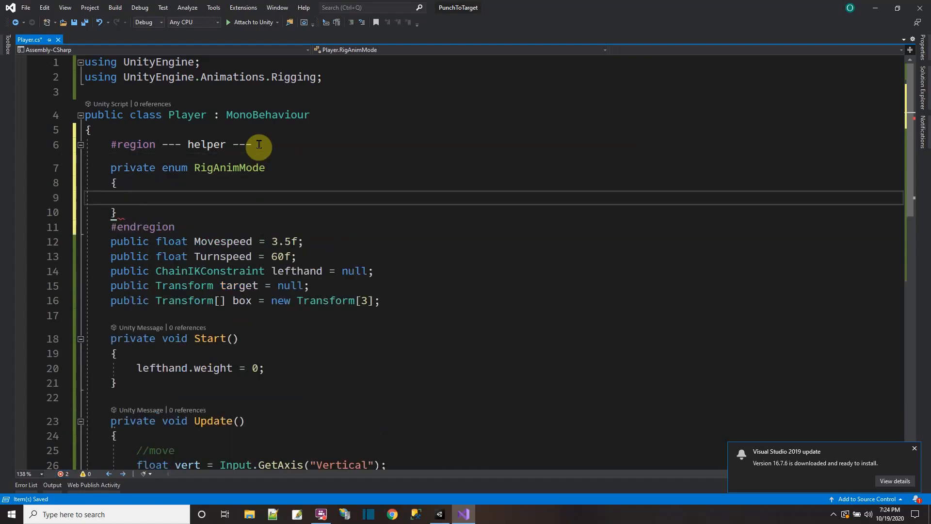
pyautogui.write('off,')
pyautogui.press('Return')
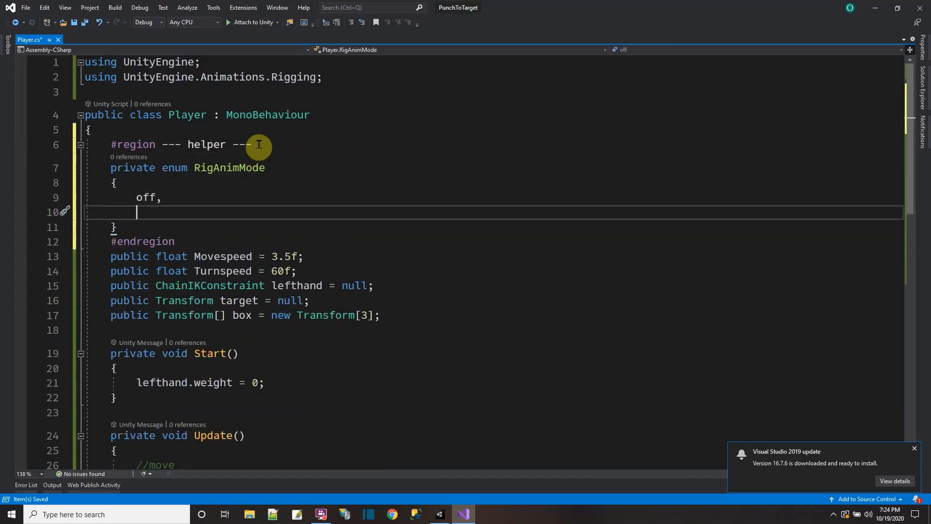
pyautogui.write('inc,')
# Step: Declare a private RigAnimMode field named mode below the box array, initialised to RigAnimMode.off
pyautogui.press('Return')
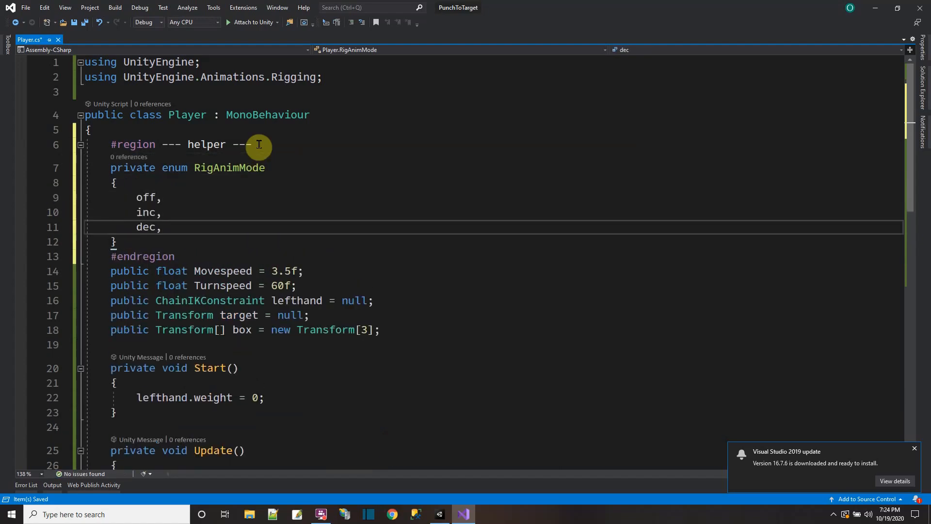
pyautogui.click(386, 330)
pyautogui.press('Return')
pyautogui.write('pr')
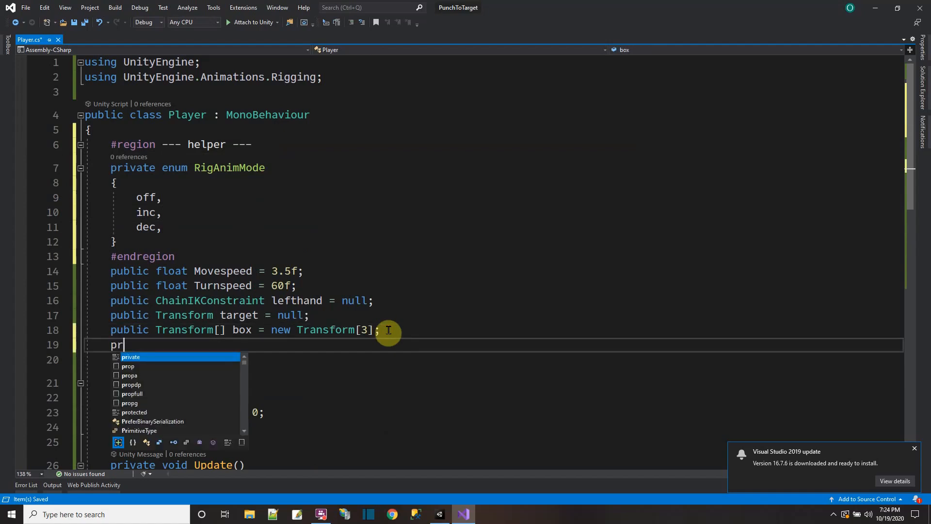
pyautogui.write('ivate RigAni')
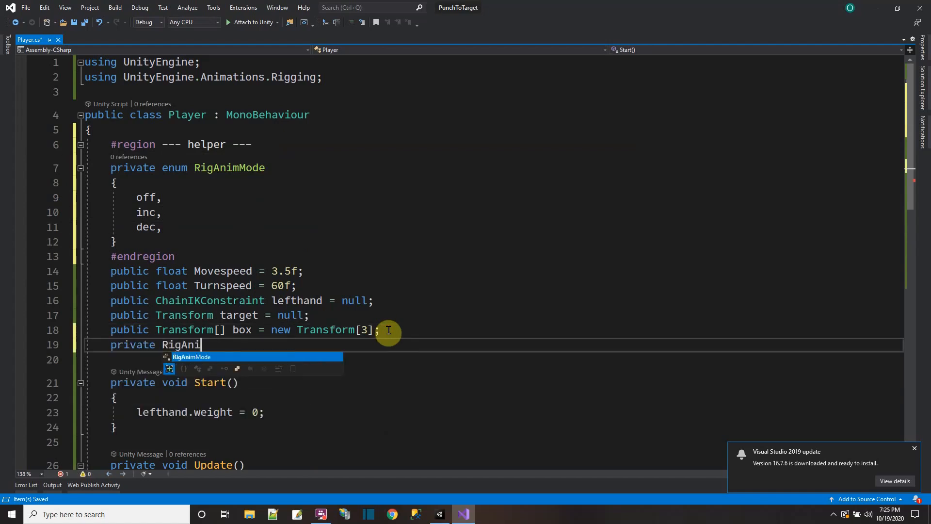
pyautogui.write('mMode mode =')
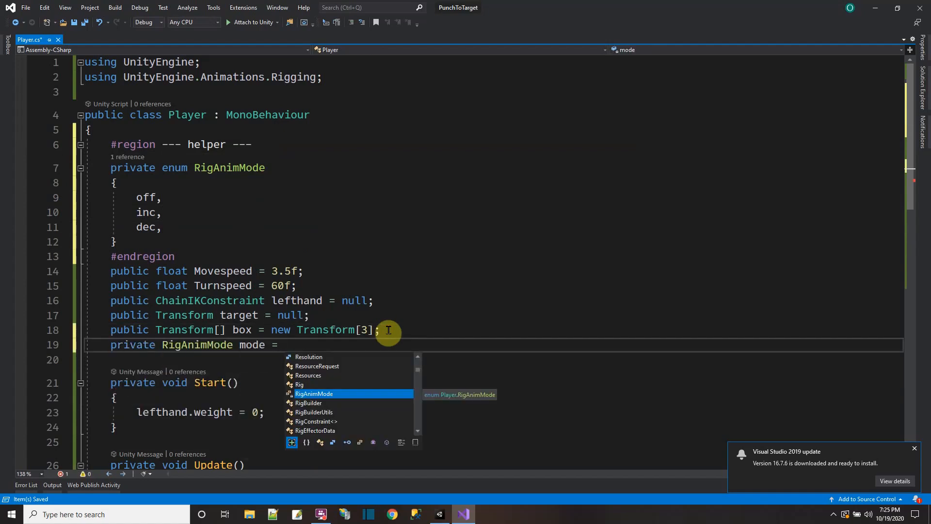
pyautogui.write(' RigAnimMode.off;')
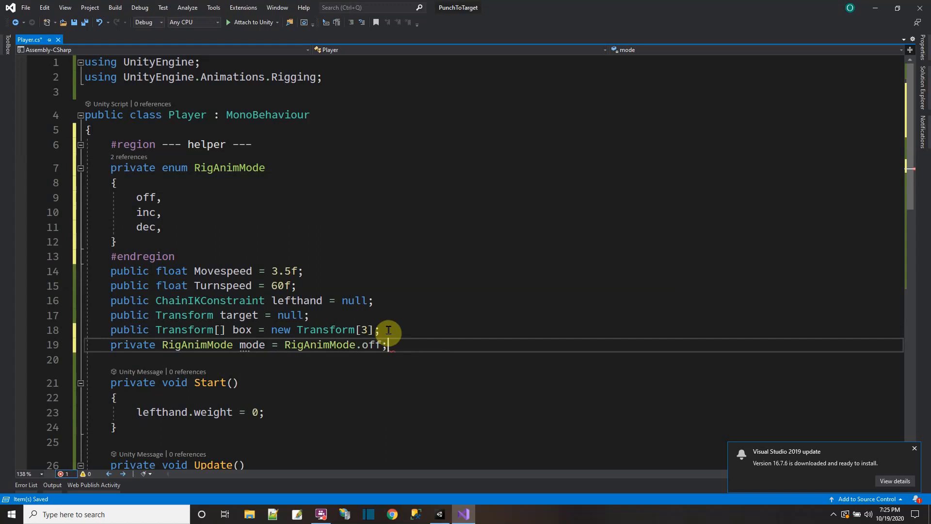
# Step: Replace the lefthand.weight line in the KeyCode.Z block of Update with "mode = RigAnimMode.inc;"
pyautogui.scroll(-4, 388, 330)
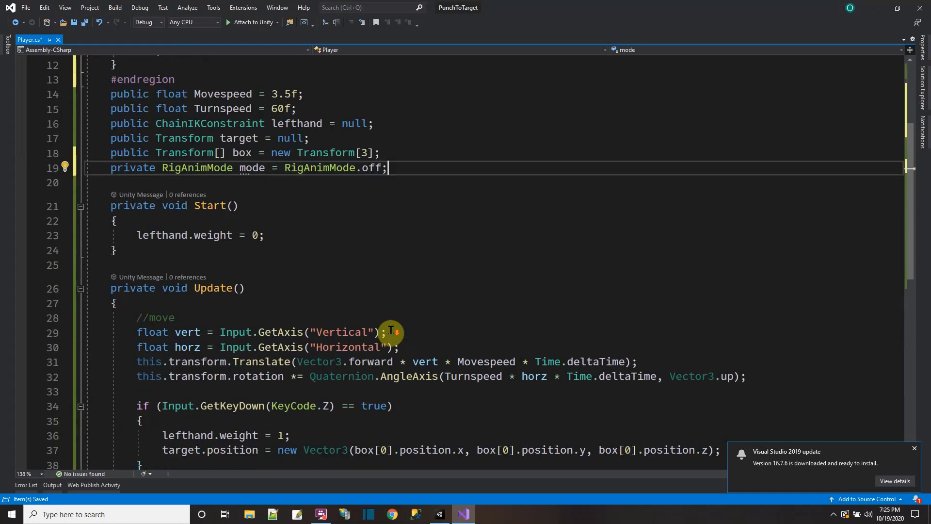
pyautogui.click(406, 300)
pyautogui.scroll(-2, 368, 315)
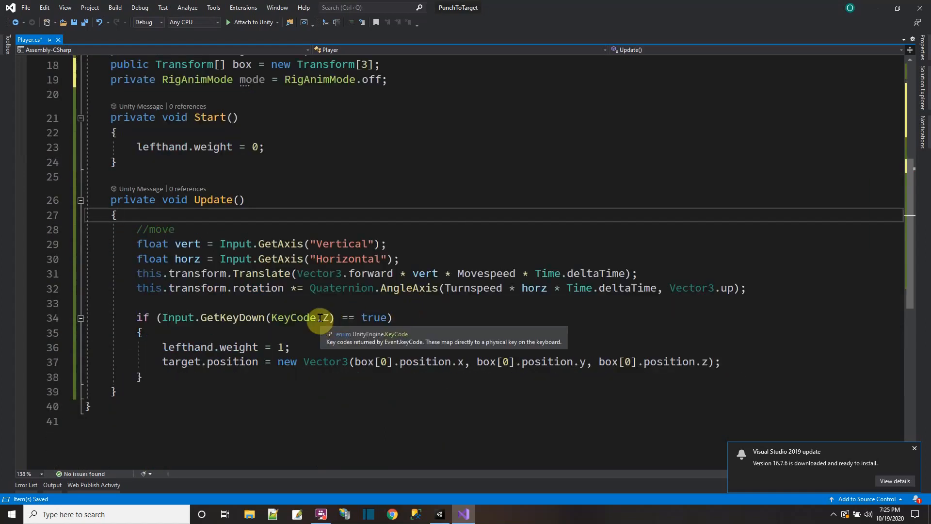
pyautogui.moveTo(161, 348); pyautogui.dragTo(326, 342)
pyautogui.write('mode')
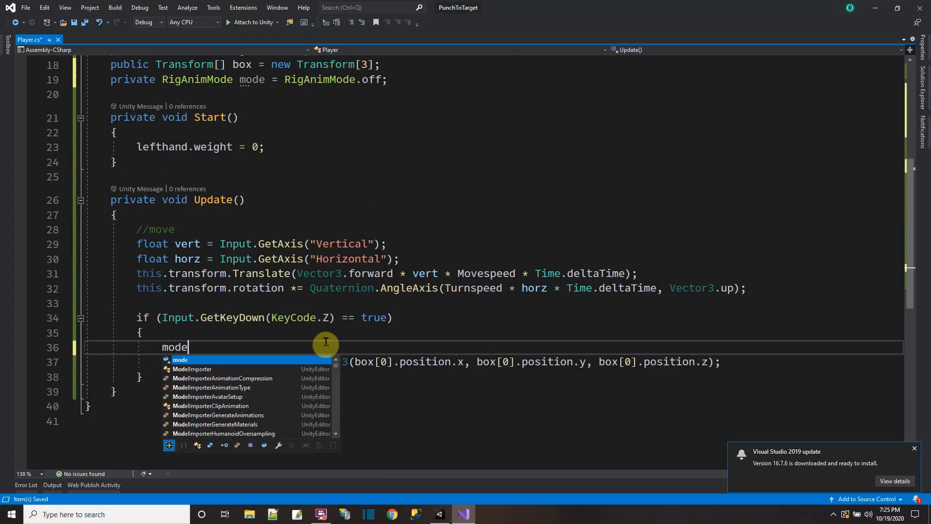
pyautogui.write(' = RigAnimMode.')
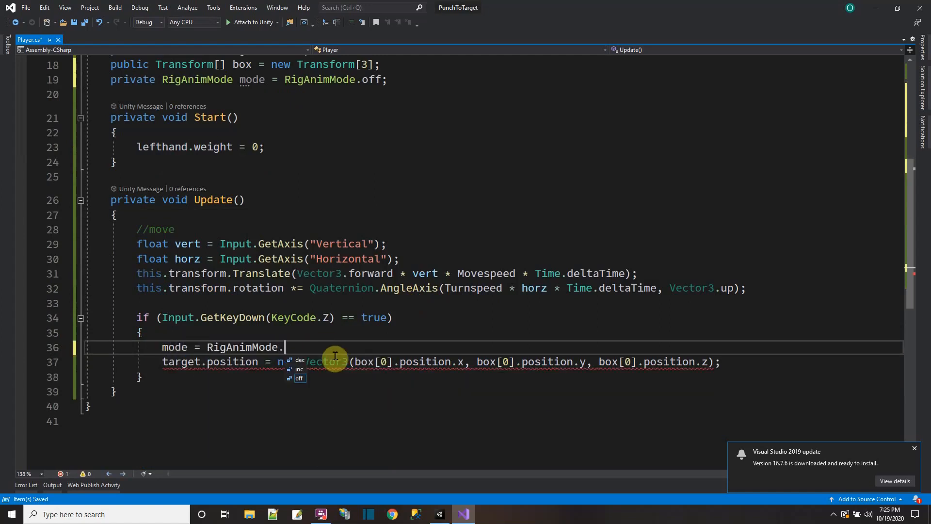
pyautogui.write('inc')
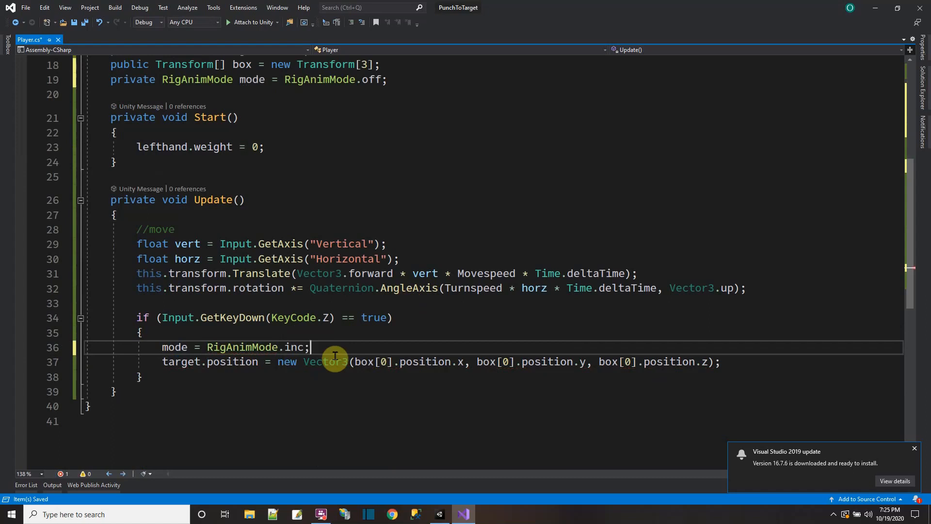
pyautogui.write(';')
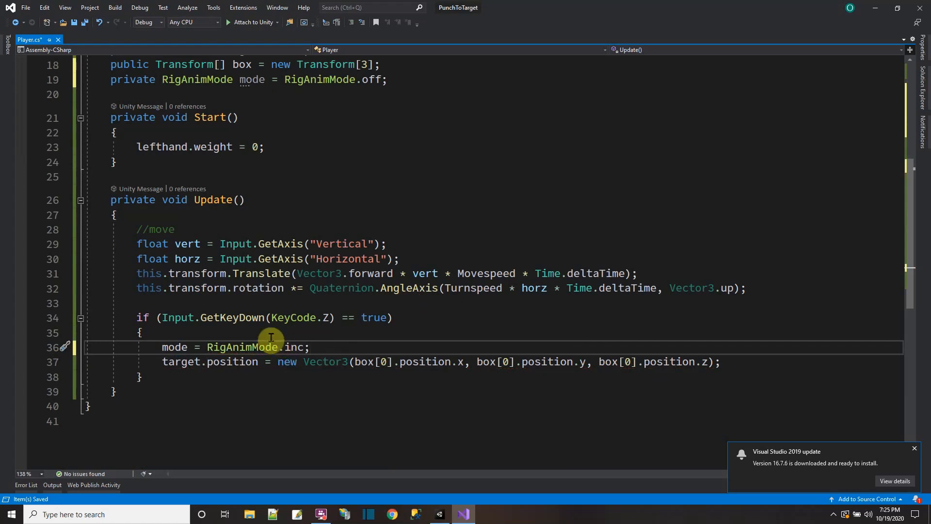
# Step: Insert "lefthand.weight = 0;" above the mode assignment in the KeyCode.Z block
pyautogui.press('Up')
pyautogui.press('Return')
pyautogui.write('le')
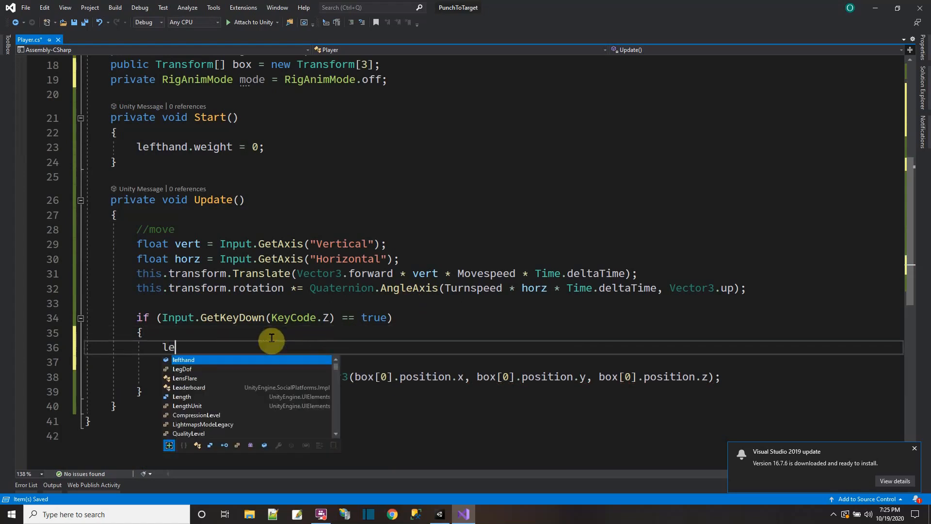
pyautogui.write('fthand.weight = 0;')
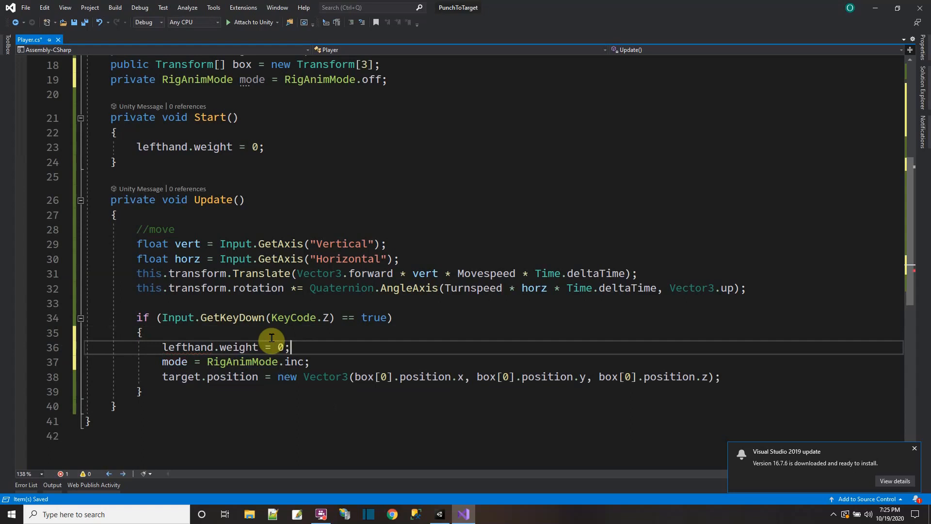
pyautogui.click(308, 407)
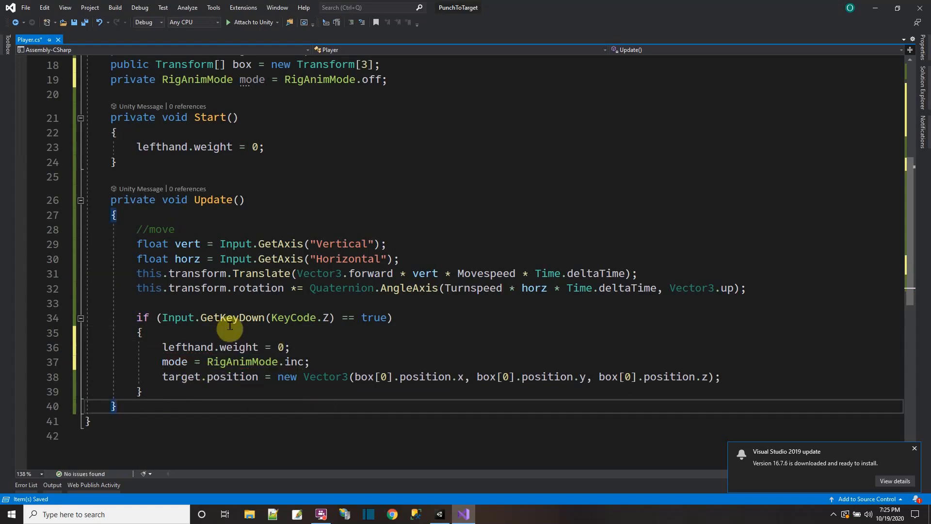
# Step: Add the comment "//punch" above the KeyCode.Z if statement
pyautogui.click(224, 309)
pyautogui.press('Return')
pyautogui.write('//punch')
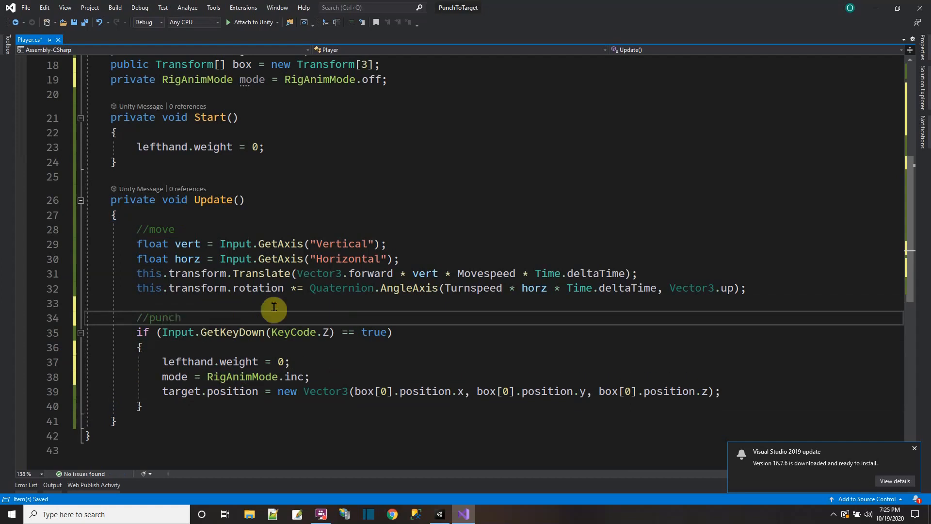
# Step: Add an empty private void FixedUpdate() method below Update in the Player class
pyautogui.click(163, 419)
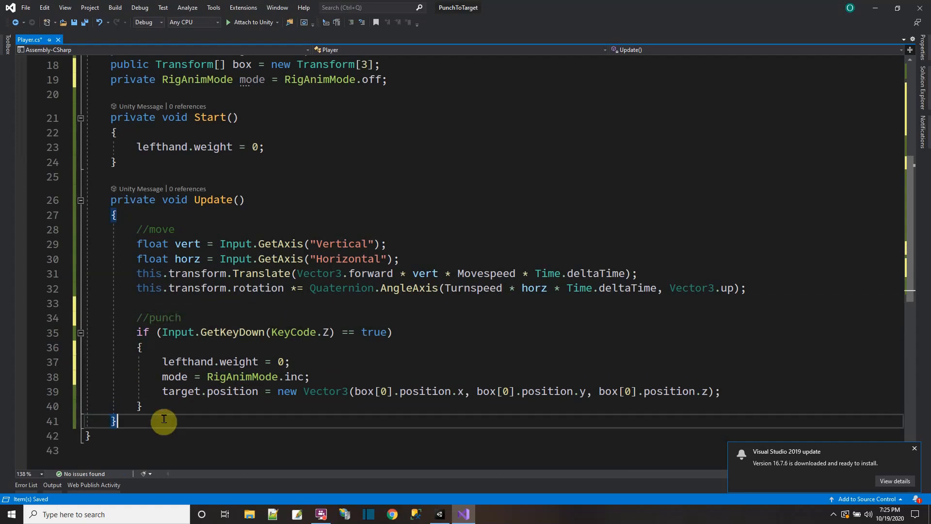
pyautogui.press('Return')
pyautogui.write('private')
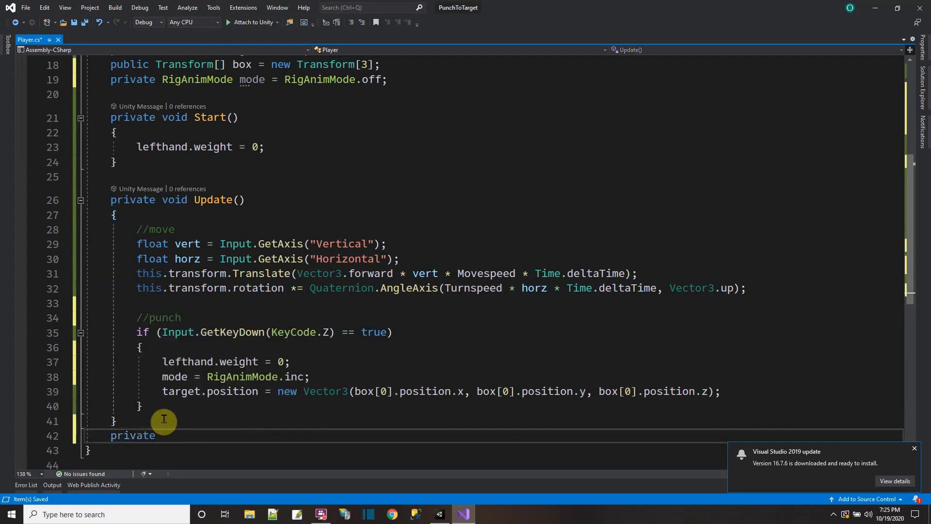
pyautogui.write(' void ')
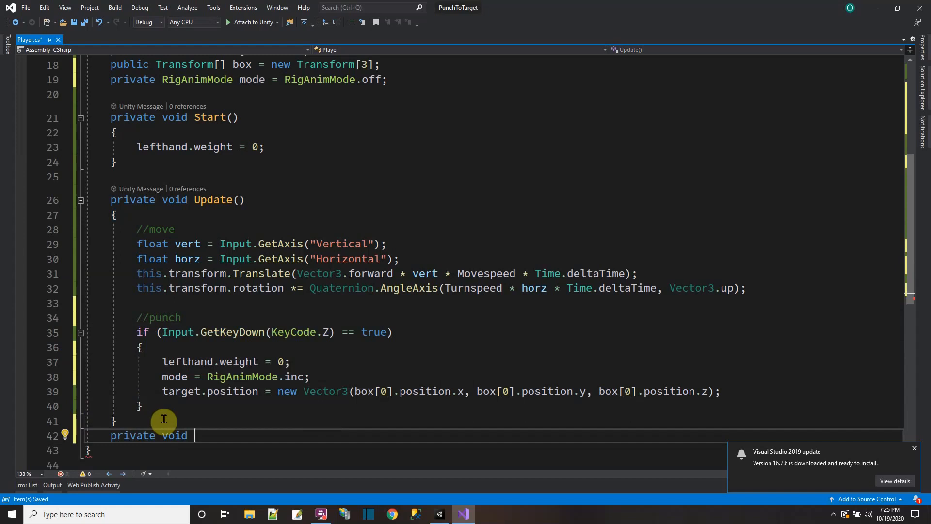
pyautogui.write('FixedUpdate')
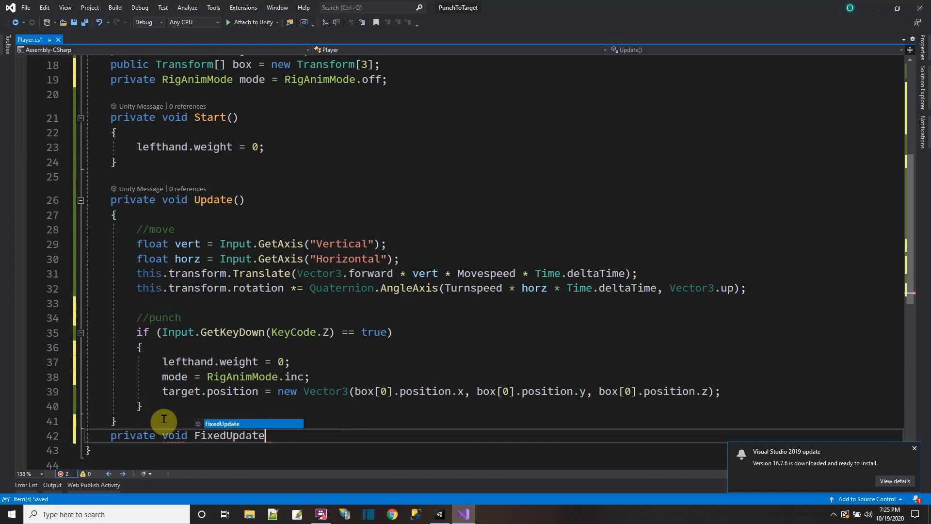
pyautogui.press('Tab')
pyautogui.scroll(-2, 247, 381)
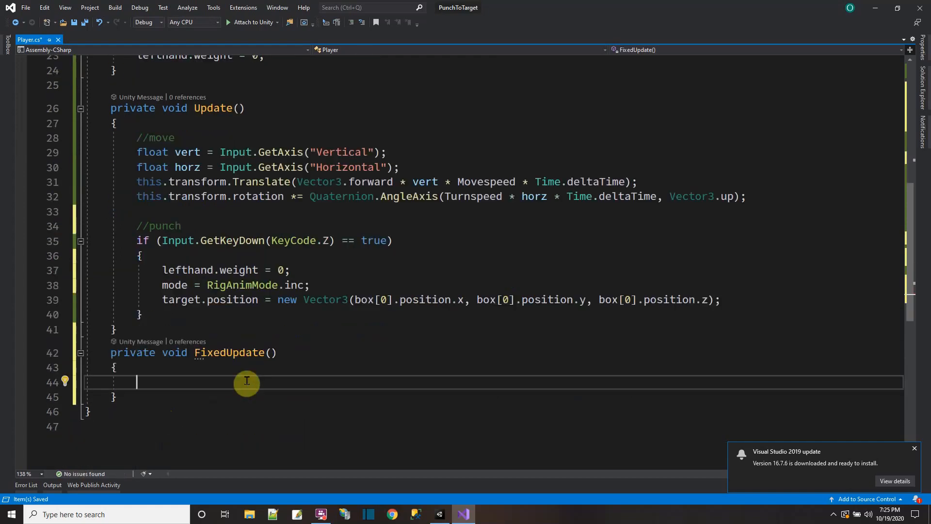
# Step: Write a switch (mode) block inside FixedUpdate, removing the mistaken CaseInsensitiveComparer completion
pyautogui.write('switch (mode) {')
pyautogui.press('Return')
pyautogui.write('CaseInsensitiveComparer')
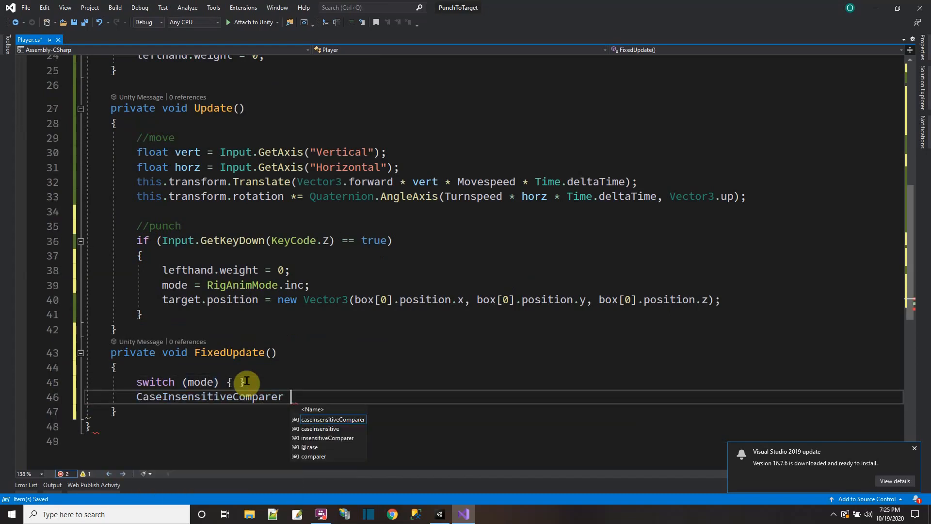
pyautogui.press('BackSpace')
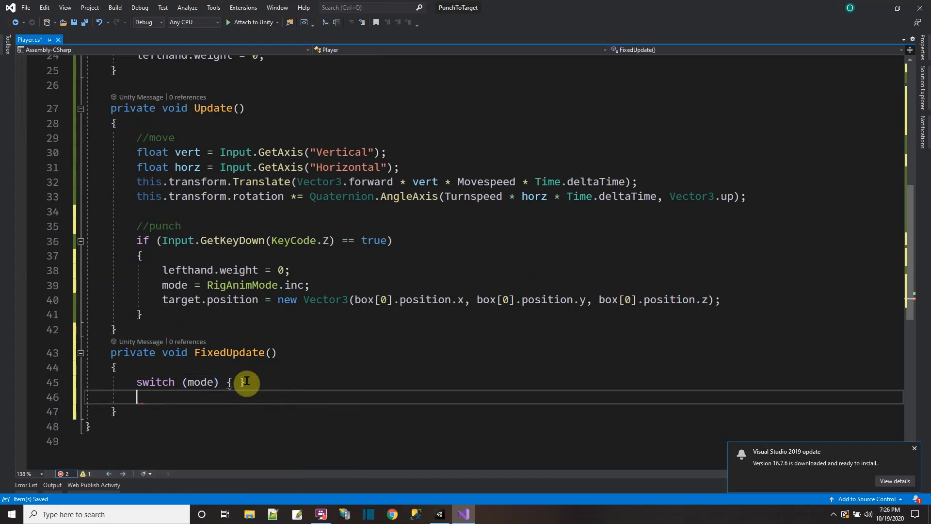
pyautogui.press('BackSpace')
pyautogui.press('BackSpace')
pyautogui.press('BackSpace')
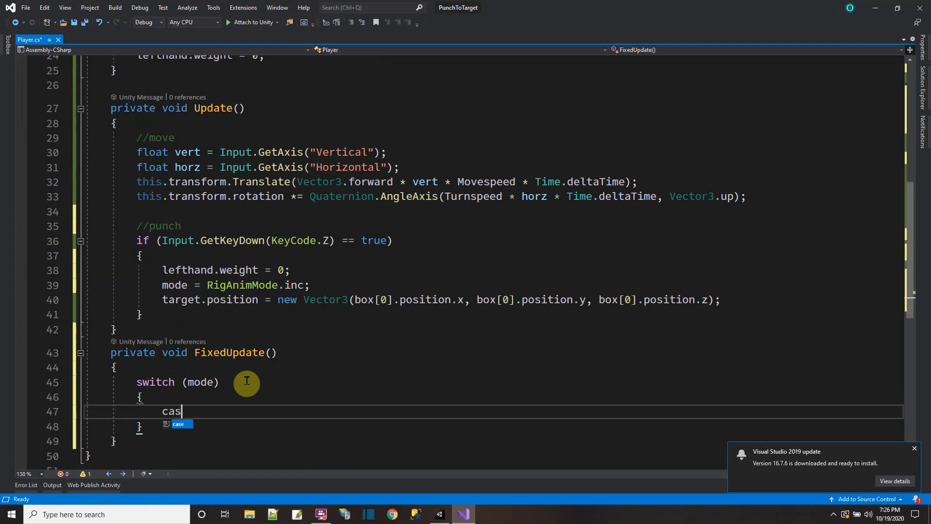
# Step: Add the case RigAnimMode.inc with a break statement to the switch block
pyautogui.write('e RigAnimMode.')
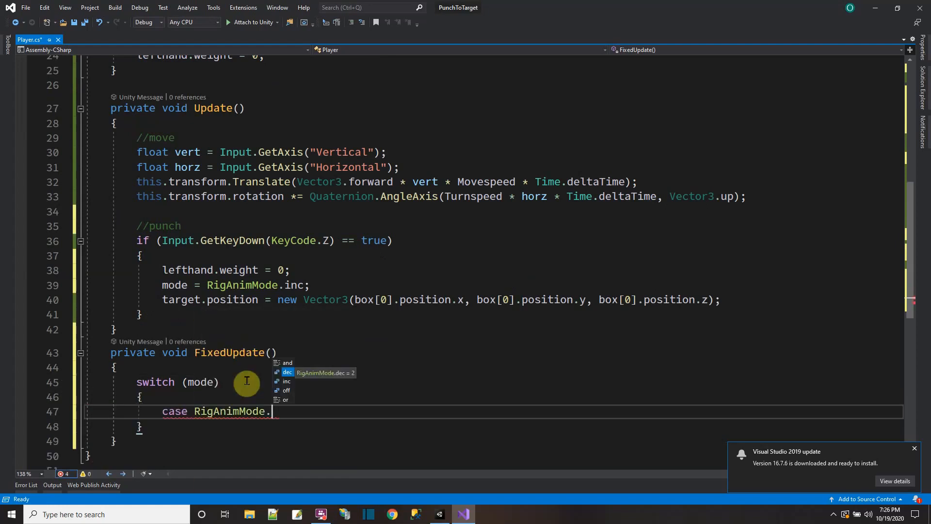
pyautogui.write('inc:')
pyautogui.press('Return')
pyautogui.write('b')
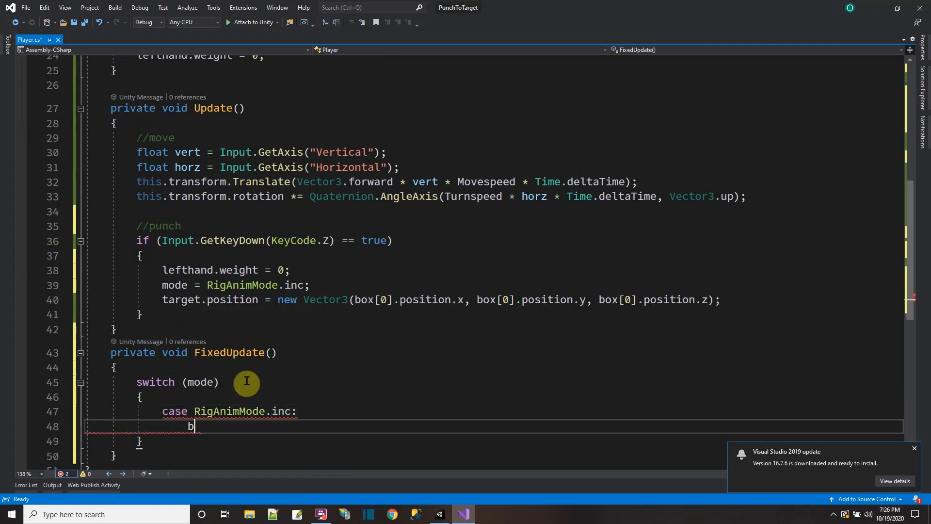
pyautogui.write('reak;')
pyautogui.press('Return')
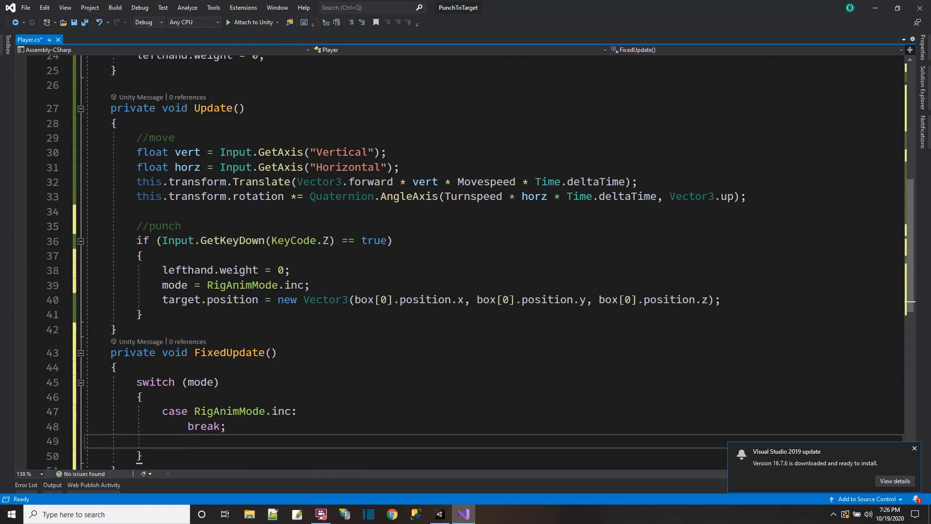
# Step: Begin a statement in the RigAnimMode.inc case, above its break, assigning lefthand.weight the result of a Mathf.Lerp() call
pyautogui.scroll(-2, 436, 243)
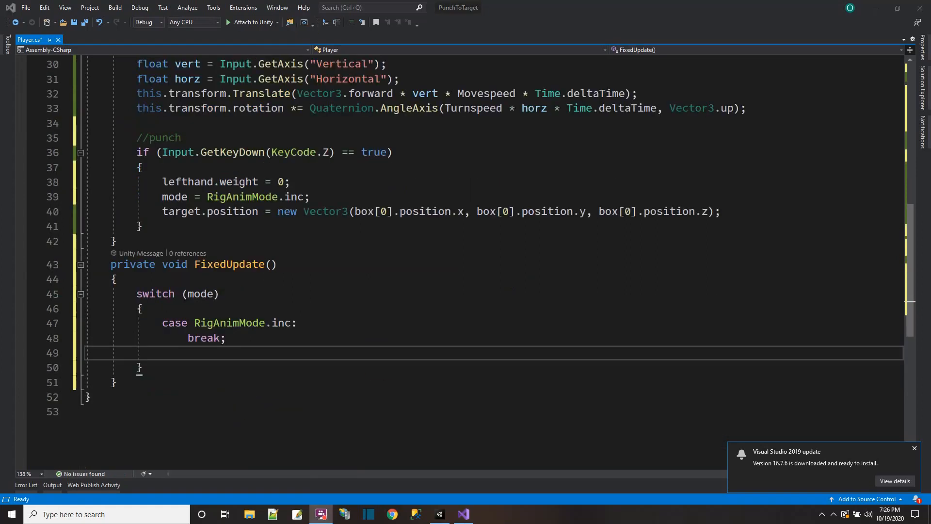
pyautogui.click(308, 323)
pyautogui.press('Return')
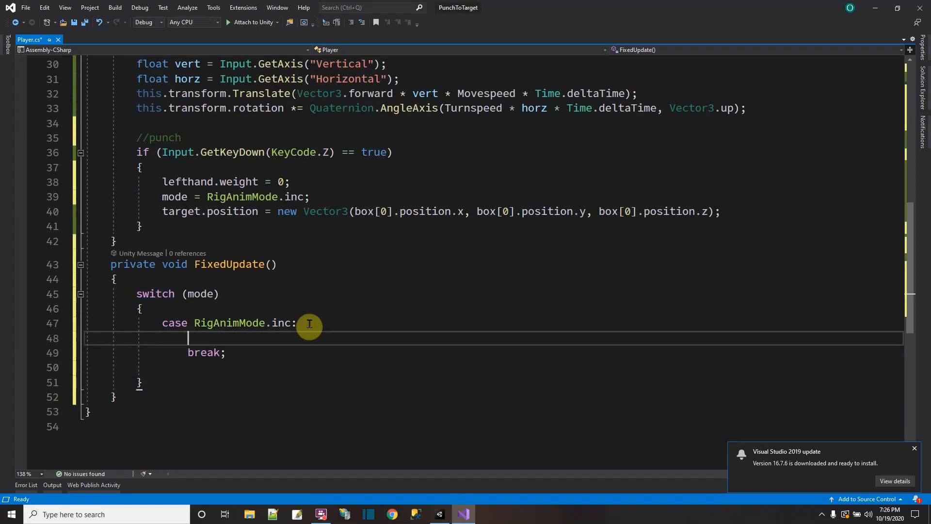
pyautogui.write('lefthand.')
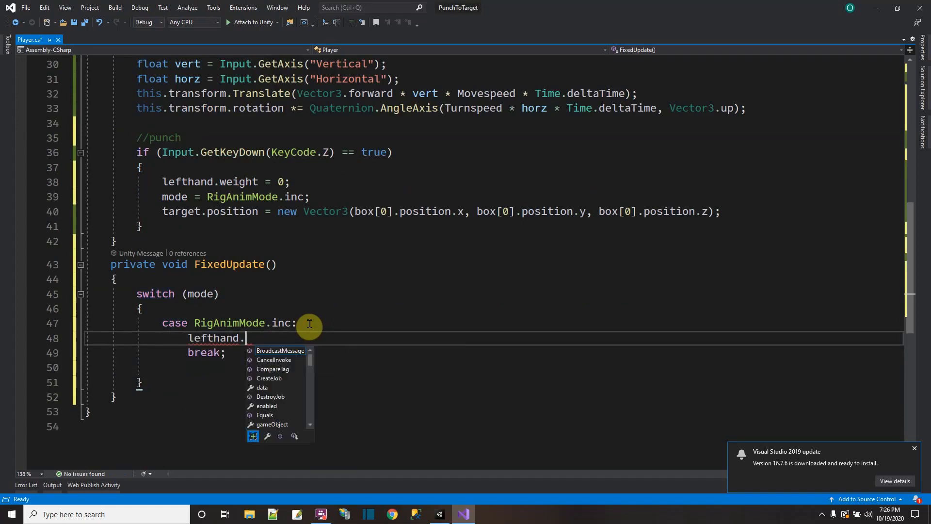
pyautogui.write('weight -= ')
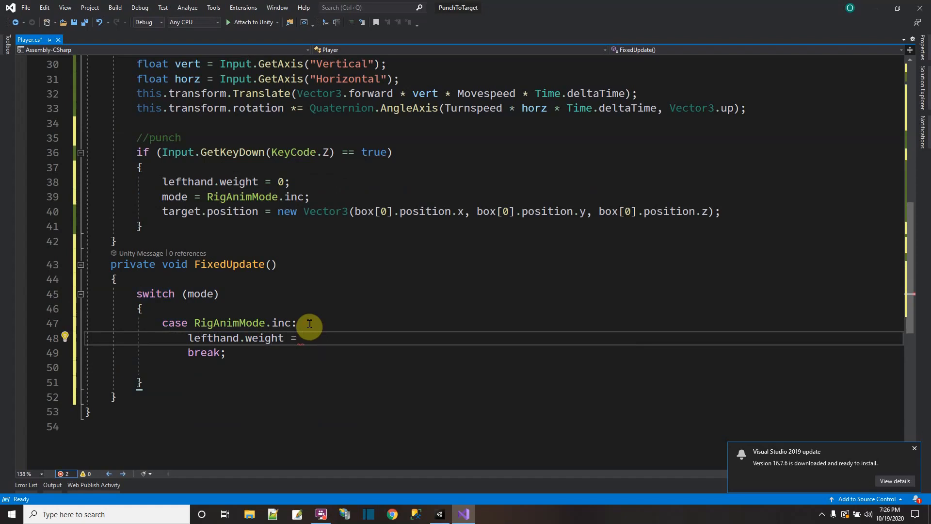
pyautogui.write('Mathf.Le')
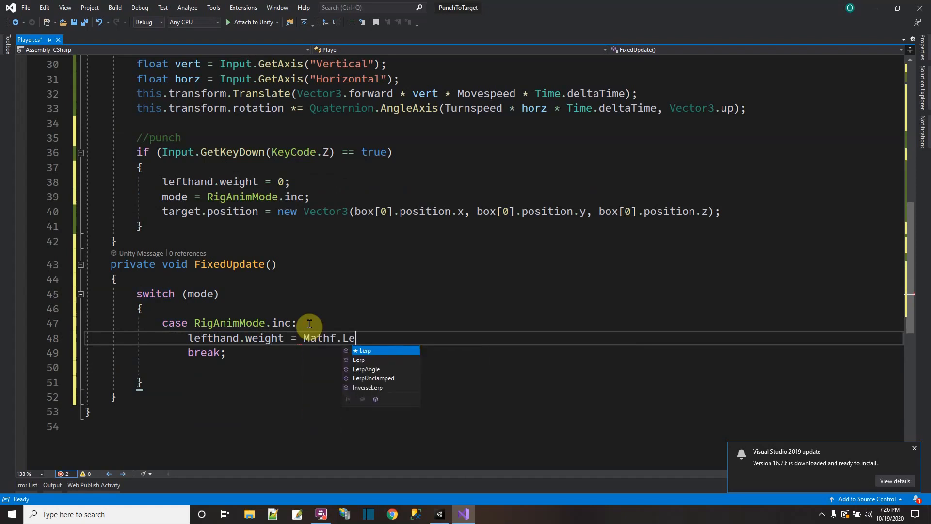
pyautogui.write('rp)(')
pyautogui.write('(')
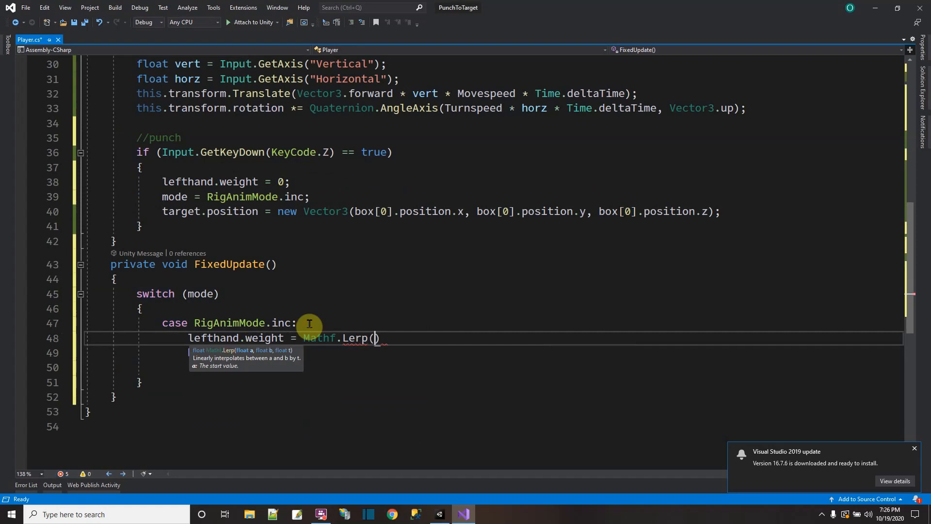
pyautogui.write('lefthand.we')
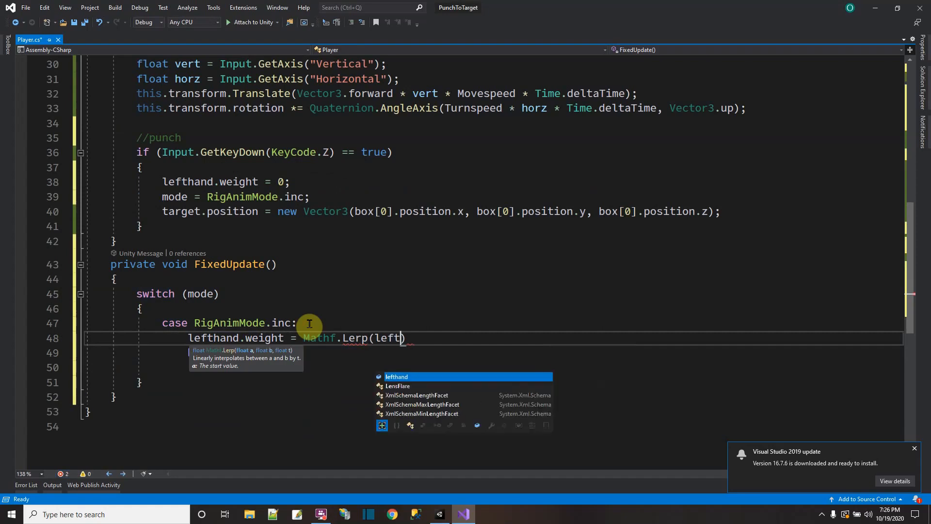
pyautogui.write('ight')
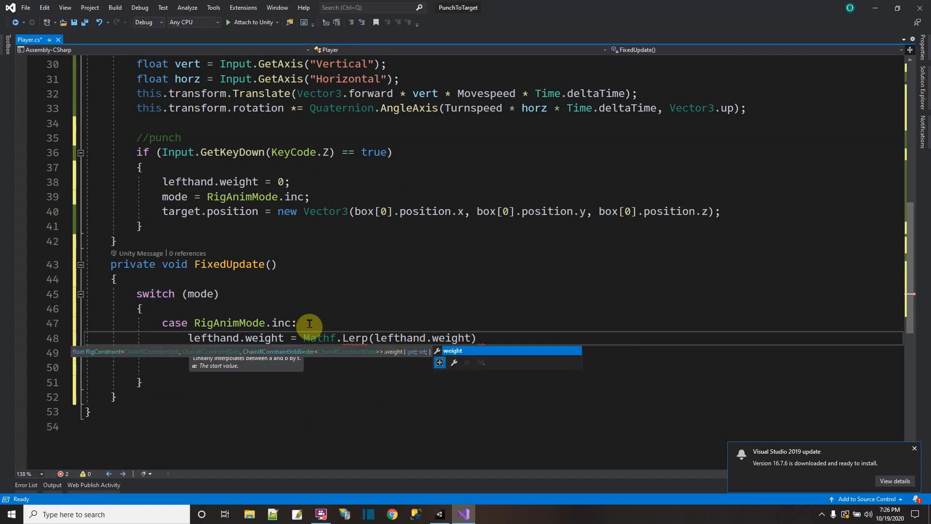
pyautogui.write(', 1')
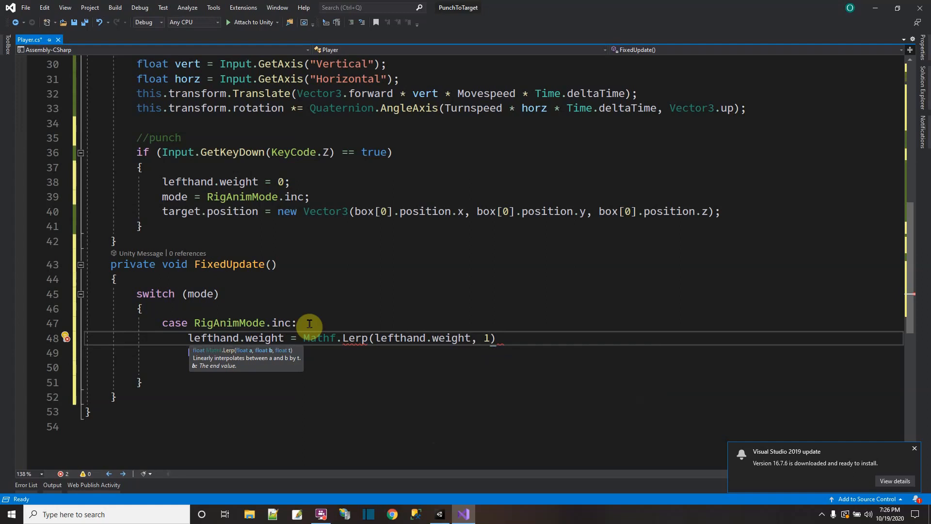
pyautogui.write(', ')
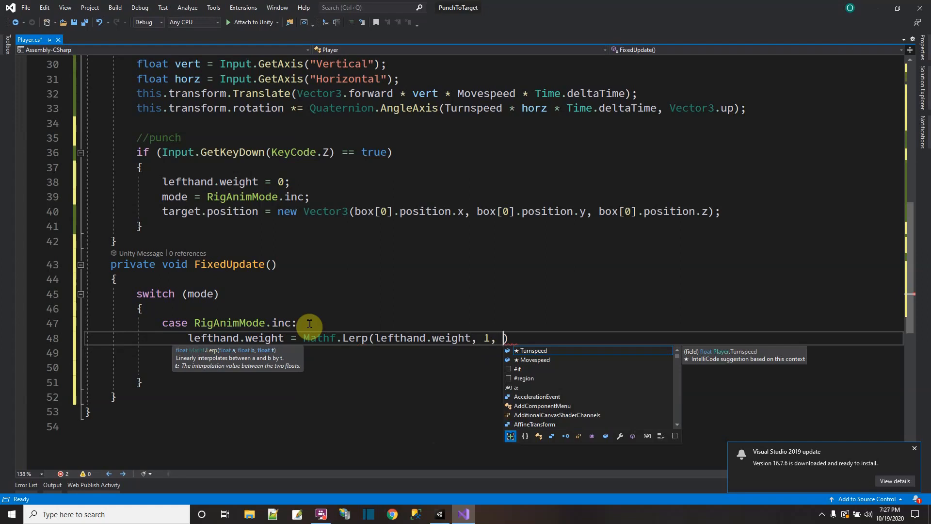
pyautogui.write('Punchspeed')
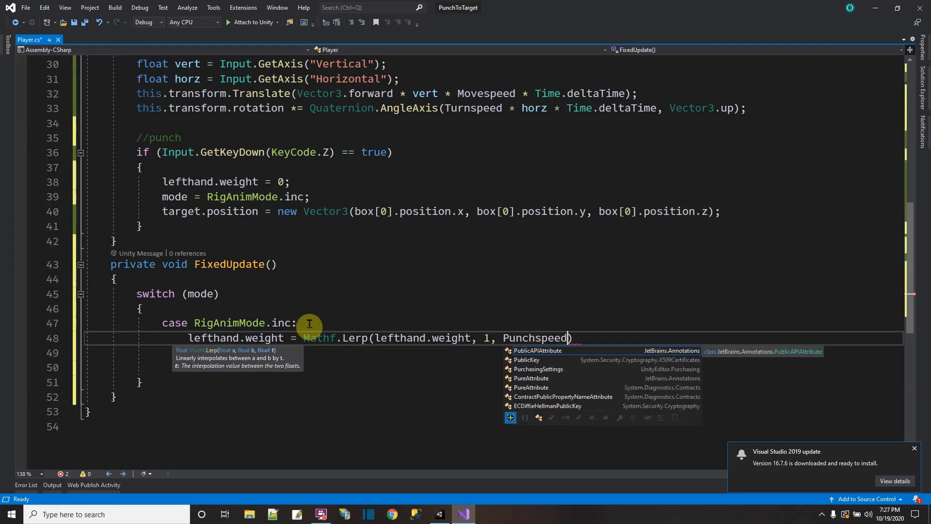
pyautogui.write(' * Time.del')
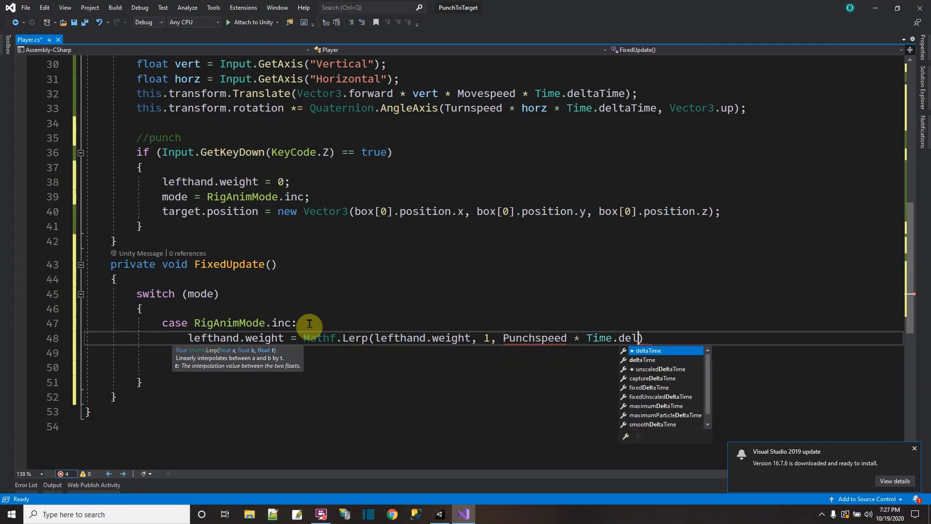
pyautogui.write('tatime);')
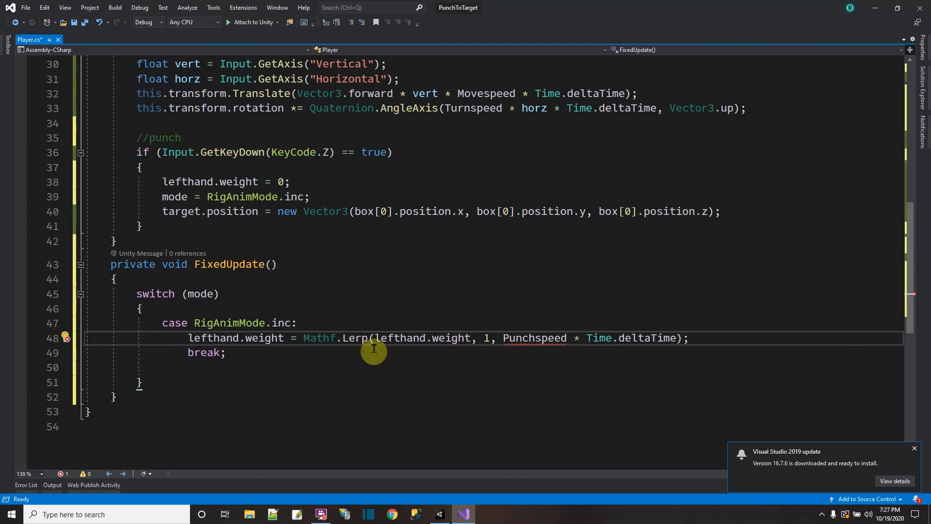
# Step: Declare public float Punchspeed = 5f; below the Turnspeed field and save the script
pyautogui.scroll(1, 539, 326)
pyautogui.scroll(5, 540, 325)
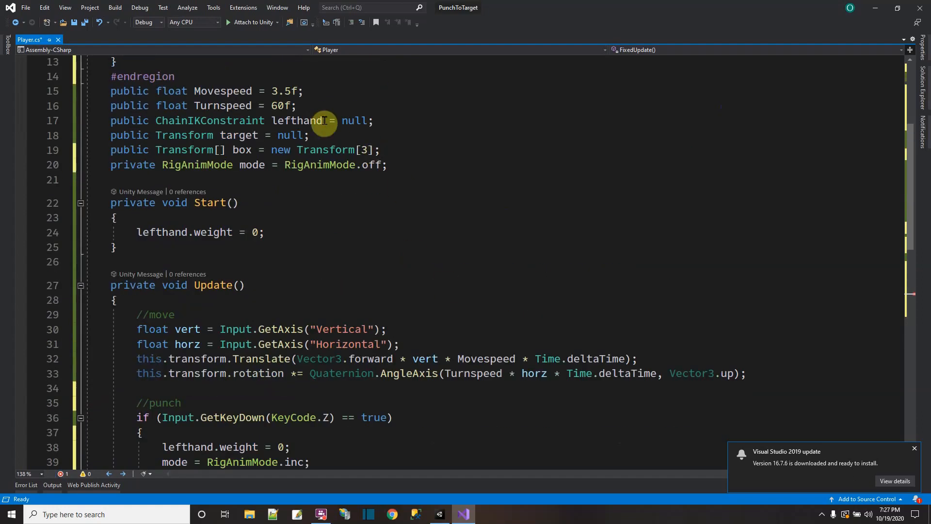
pyautogui.click(314, 108)
pyautogui.press('Return')
pyautogui.write('public float Punchspeed = 5f;')
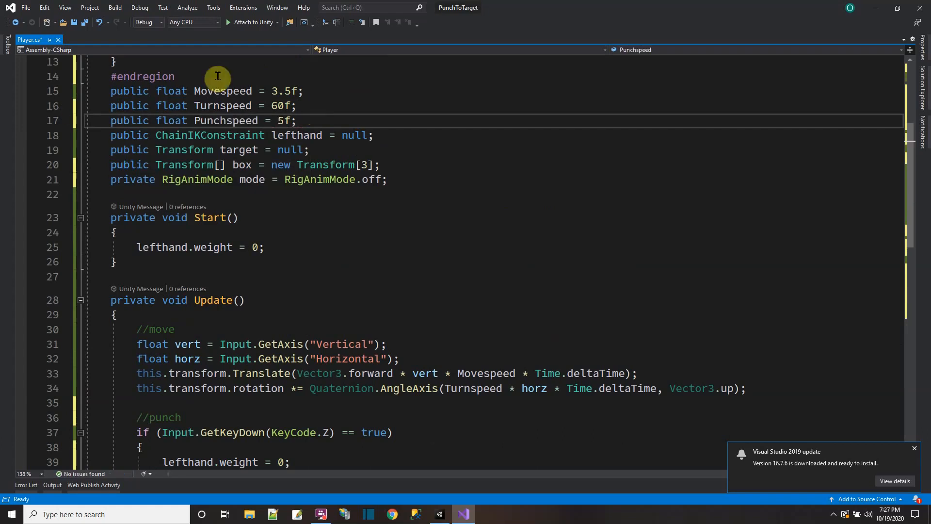
pyautogui.click(74, 23)
# Step: Add the condition if (lefthand.weight > 0.95f) below the Mathf.Lerp line in the inc case
pyautogui.scroll(-7, 326, 307)
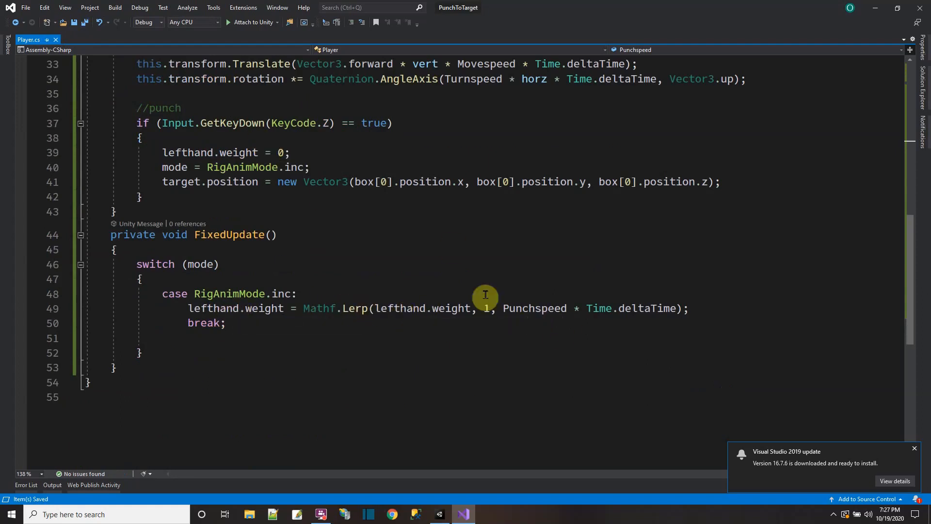
pyautogui.click(699, 307)
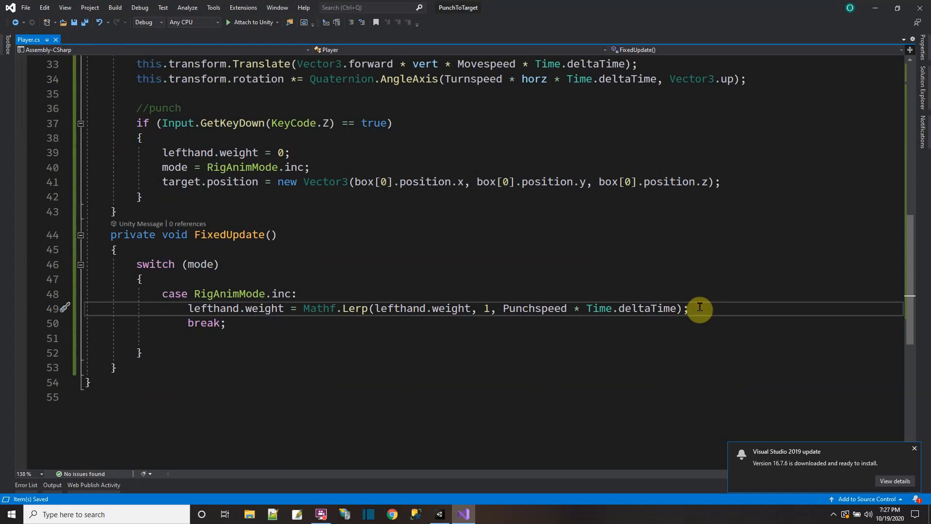
pyautogui.press('Return')
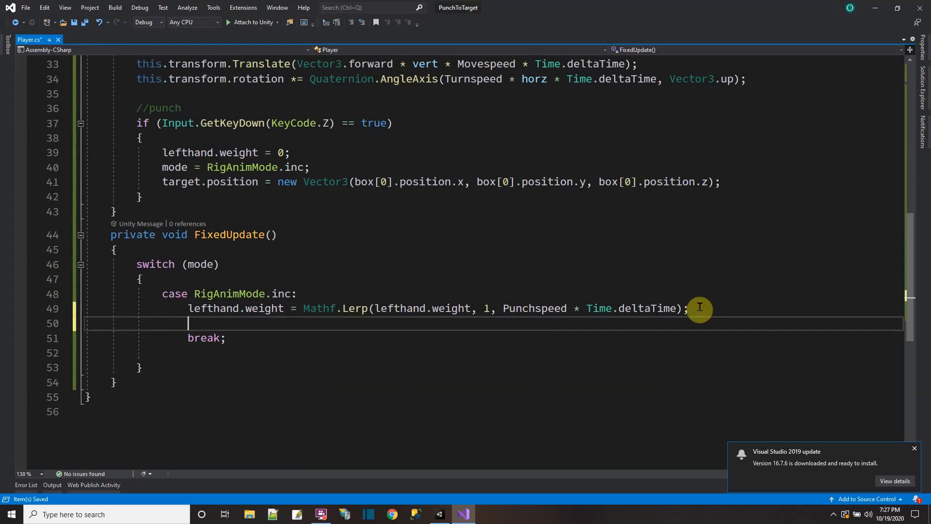
pyautogui.write('if (lefthand.weight ')
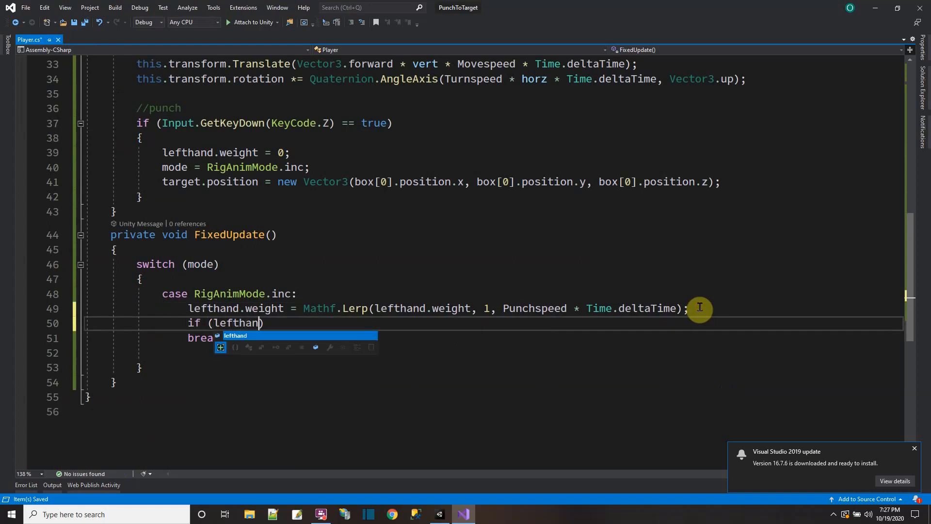
pyautogui.write('> ')
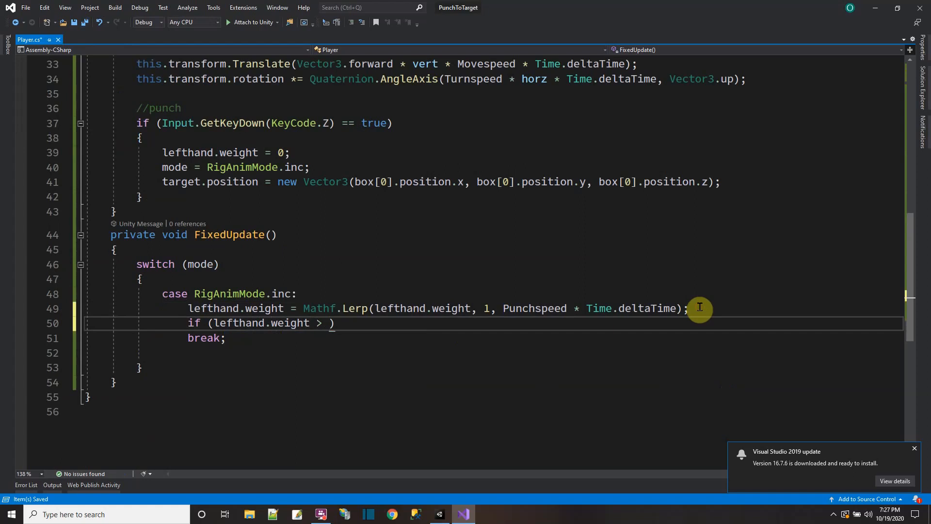
pyautogui.write('0.95')
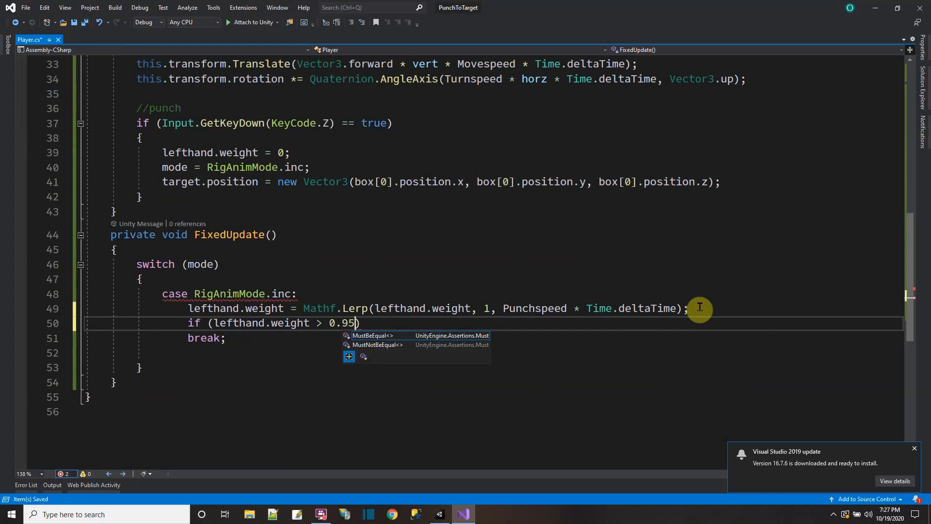
pyautogui.write('f)')
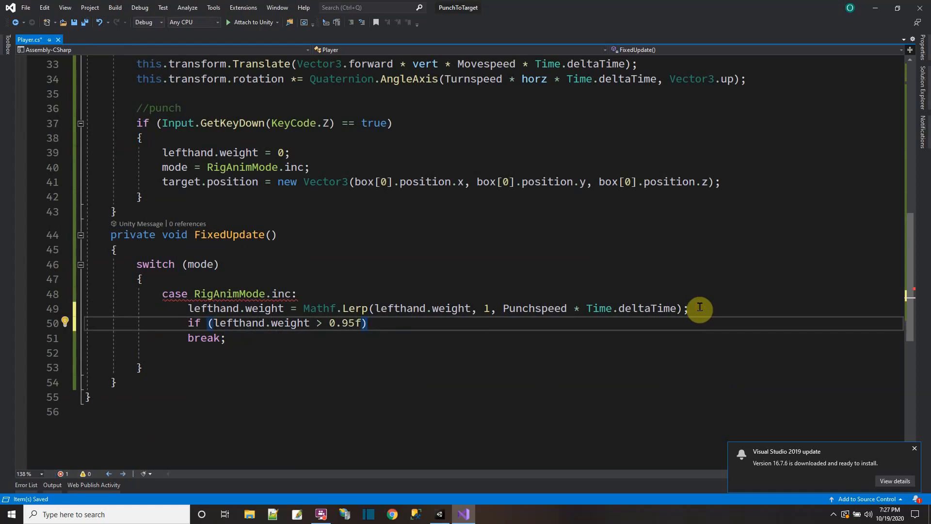
pyautogui.write('{')
# Step: Fill the if block's body with lefthand.weight = 1; and mode = RigAnimMode.dec;
pyautogui.press('Return')
pyautogui.write('le')
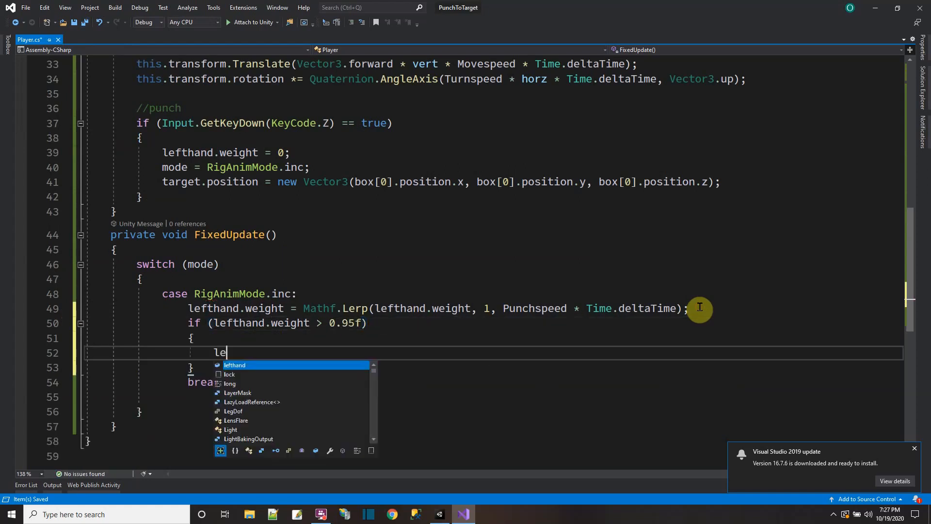
pyautogui.write('fthand.weight =')
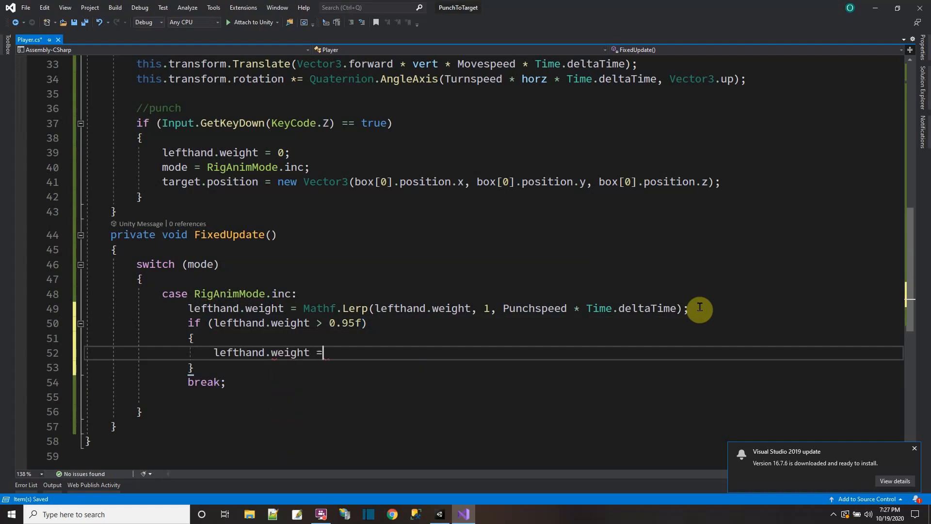
pyautogui.write(' 1;')
pyautogui.press('Return')
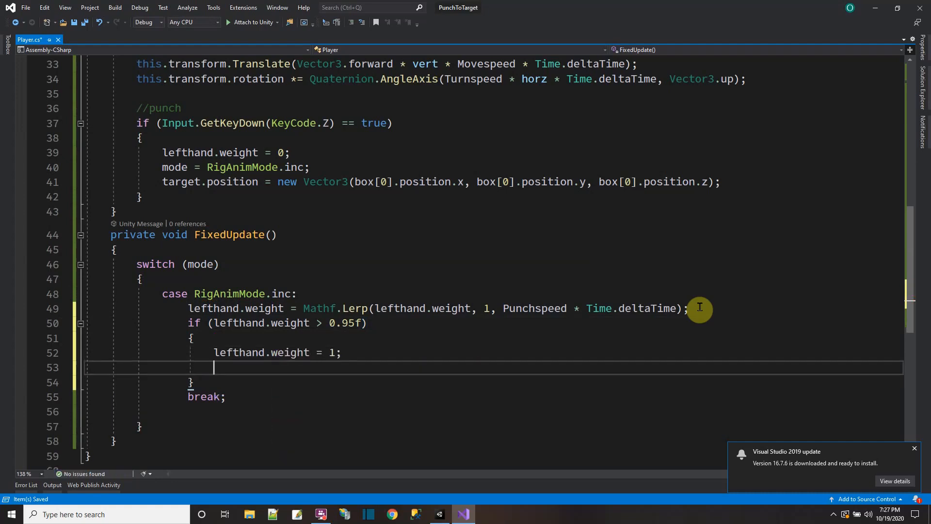
pyautogui.write('mode = ')
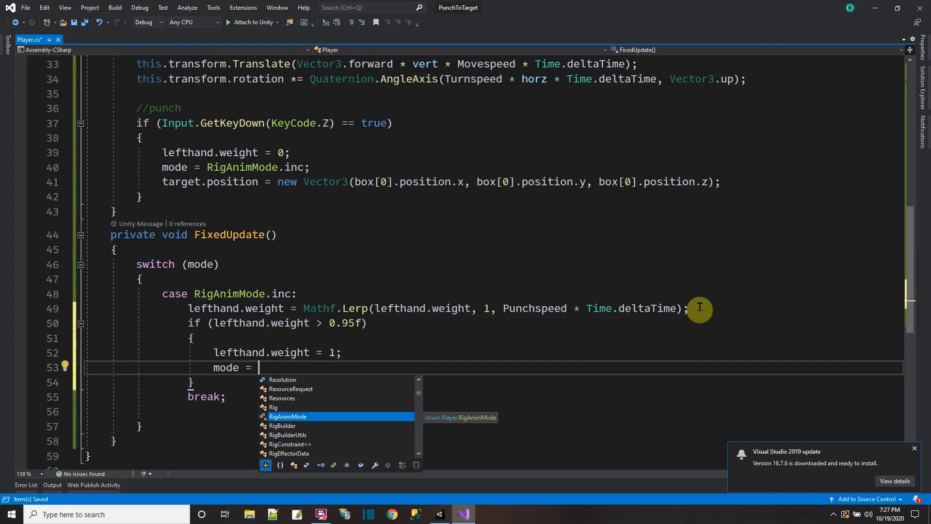
pyautogui.write('RigAnimMode.dec;')
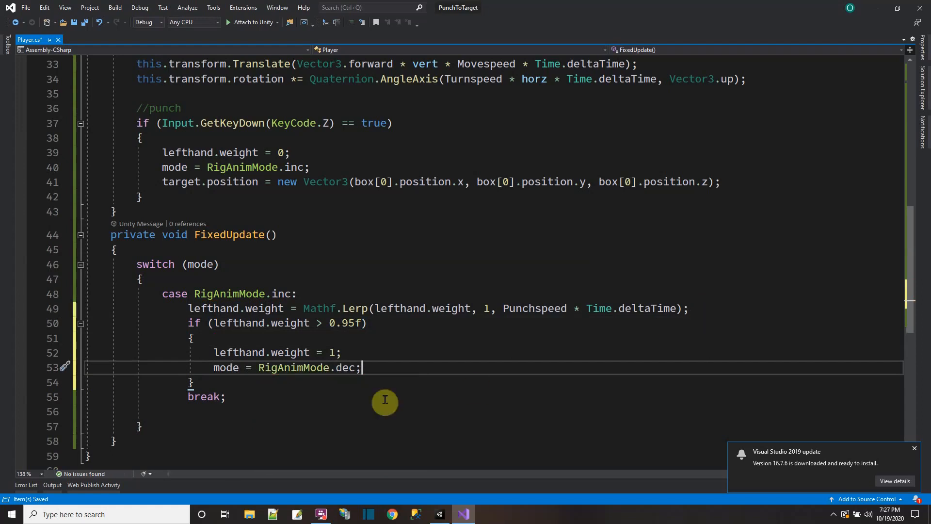
# Step: Remove the blank line after the inc case's break statement and save the script
pyautogui.scroll(-2, 339, 401)
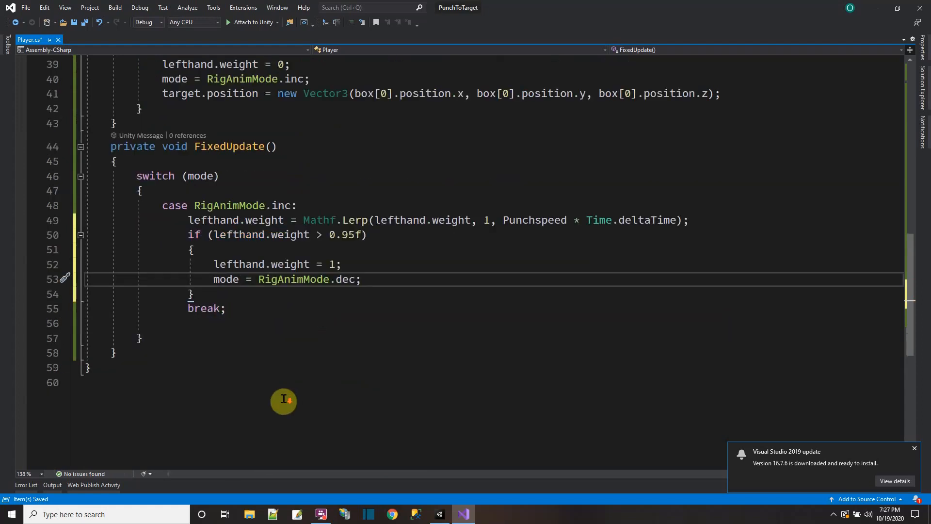
pyautogui.click(203, 321)
pyautogui.click(230, 309)
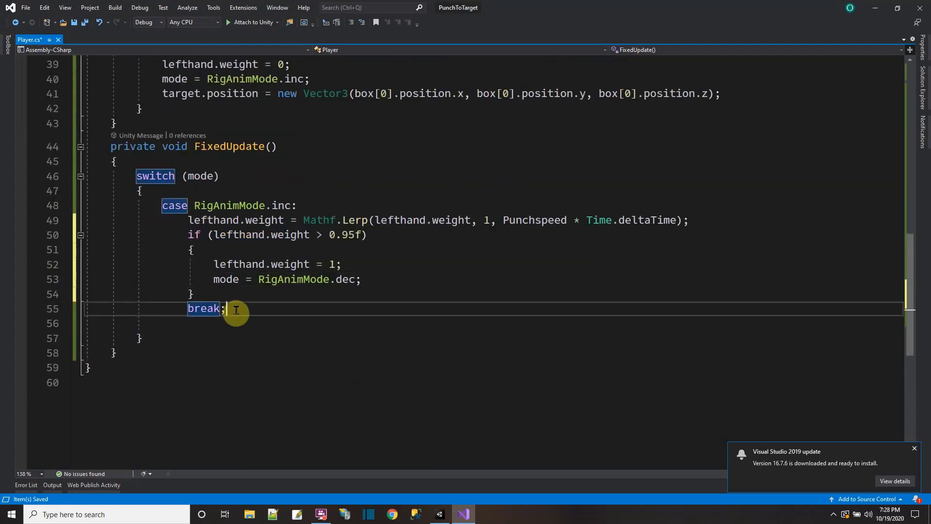
pyautogui.press('Delete')
pyautogui.scroll(-1, 237, 309)
pyautogui.click(86, 23)
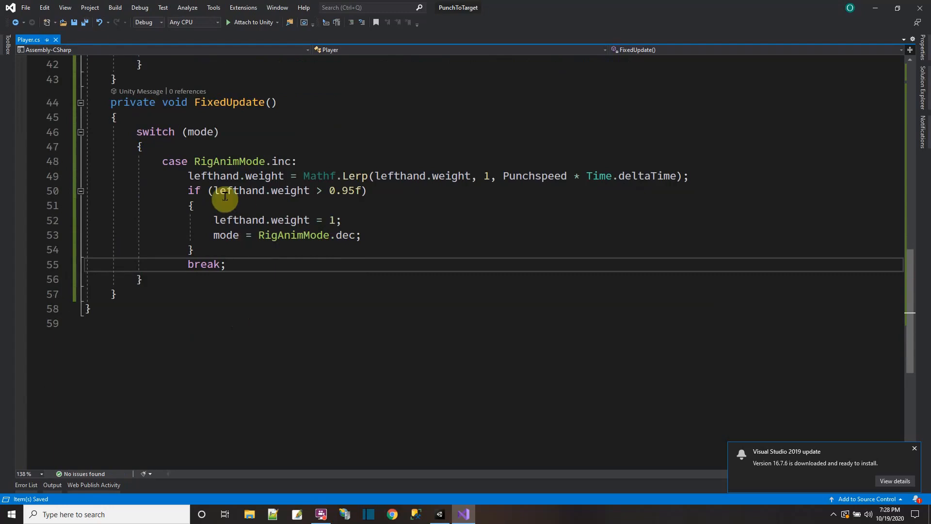
# Step: Switch to Unity, play-test the humanoid's punch at the low cube, and return to the Player script in Visual Studio
pyautogui.click(439, 515)
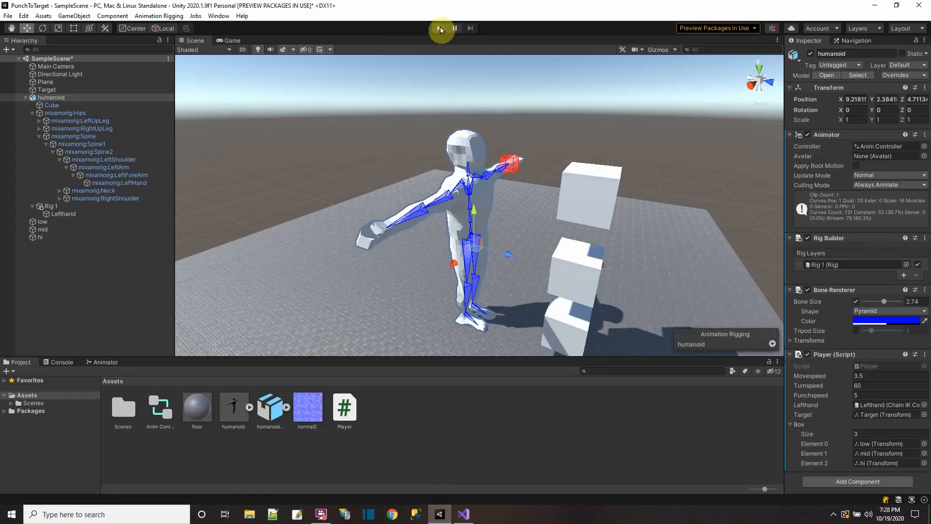
pyautogui.click(440, 28)
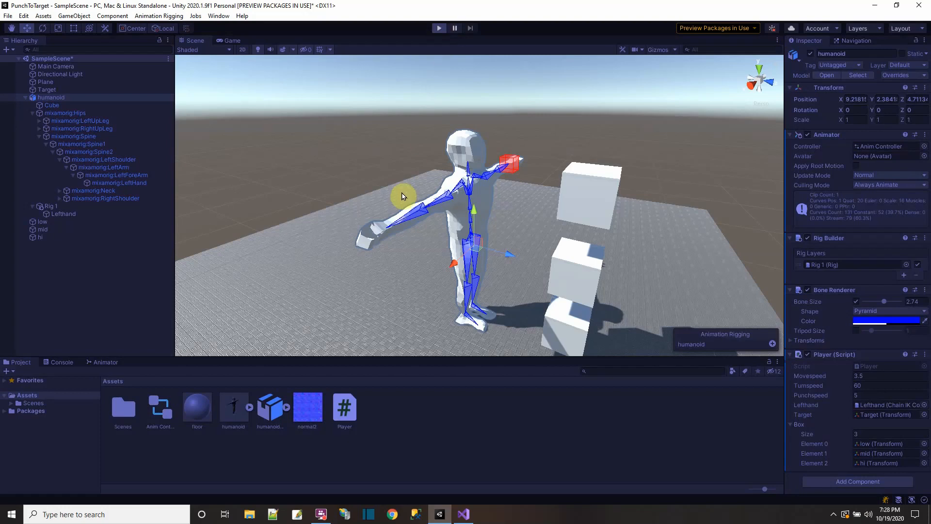
pyautogui.press('space')
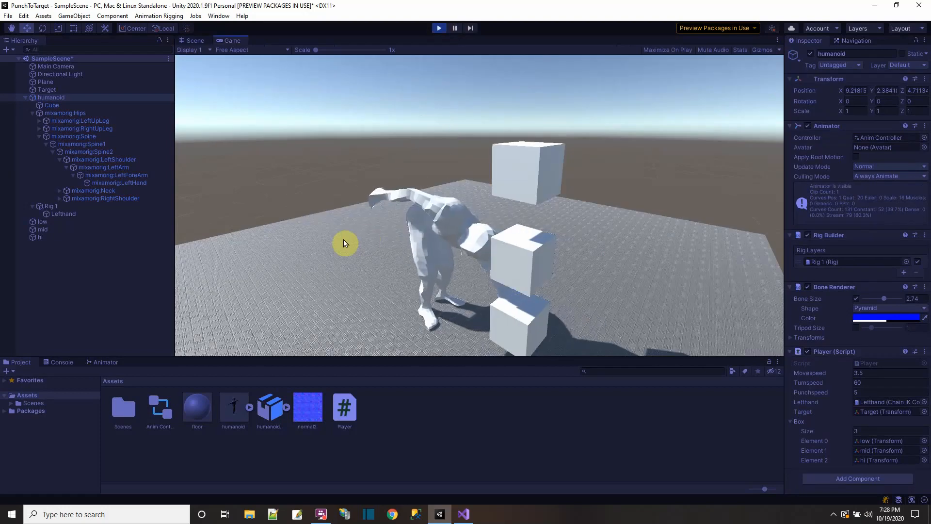
pyautogui.click(442, 27)
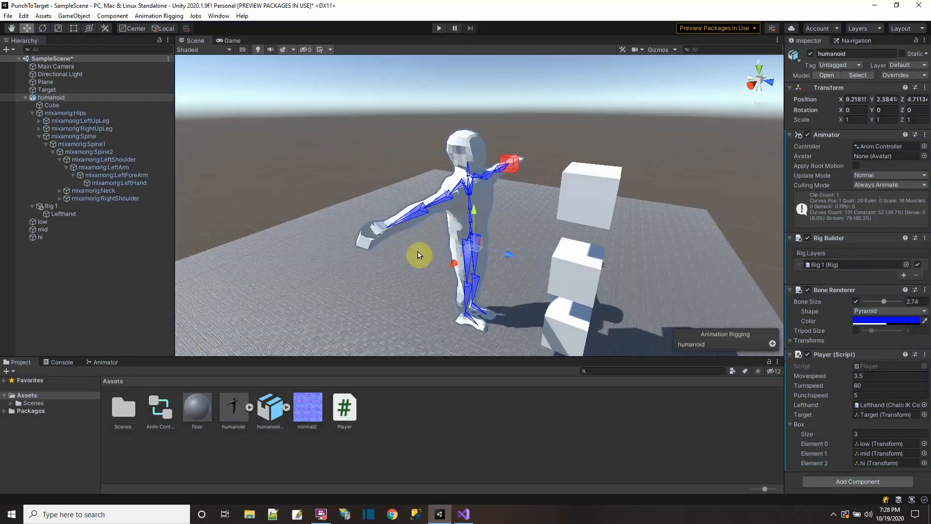
pyautogui.click(462, 513)
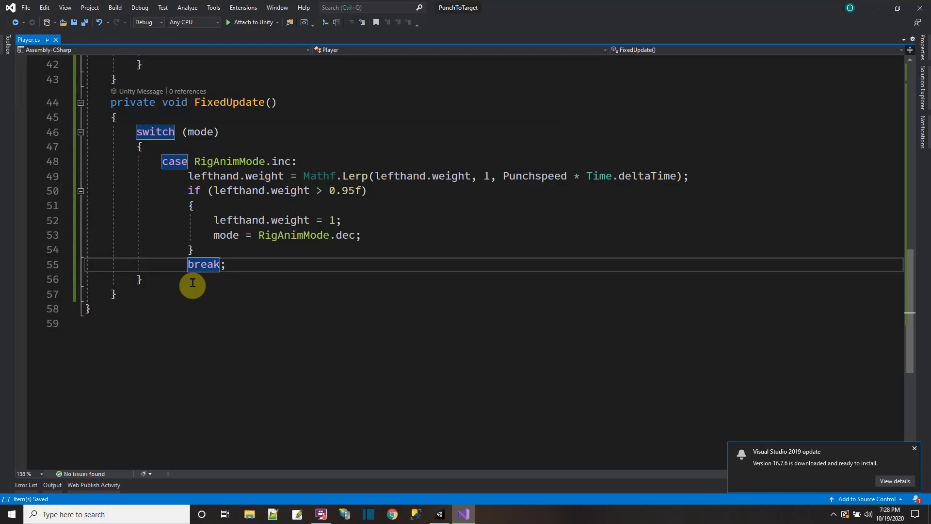
# Step: Add a case RigAnimMode.dec: label below the inc case's break statement in the FixedUpdate switch
pyautogui.press('Return')
pyautogui.write('cas')
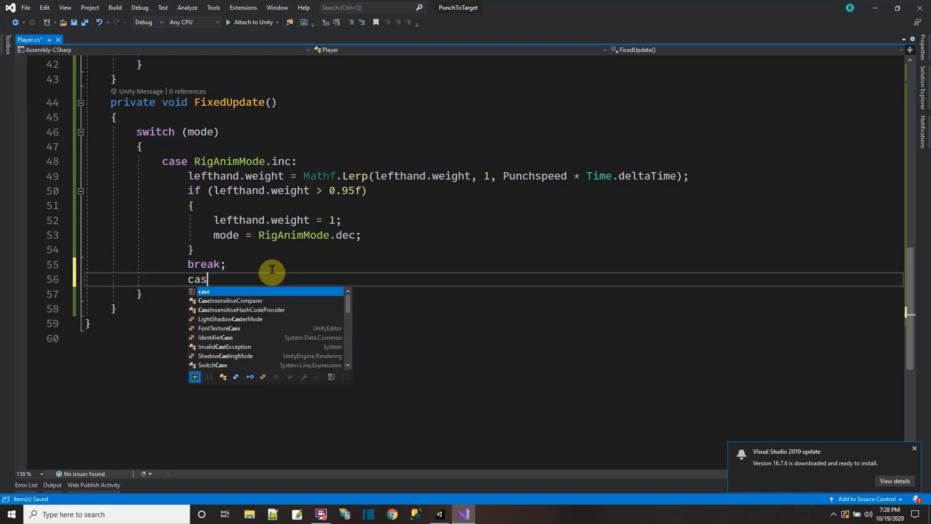
pyautogui.write('e Rig')
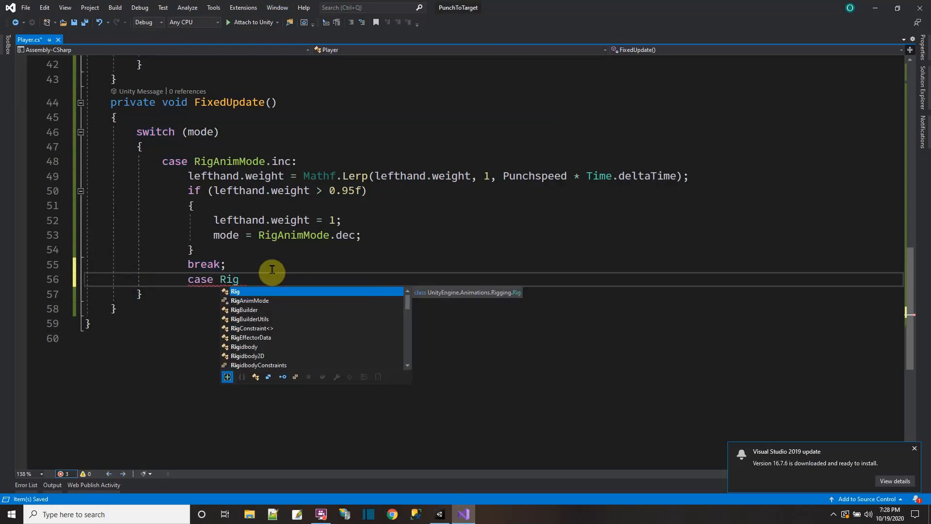
pyautogui.write('AnimMode')
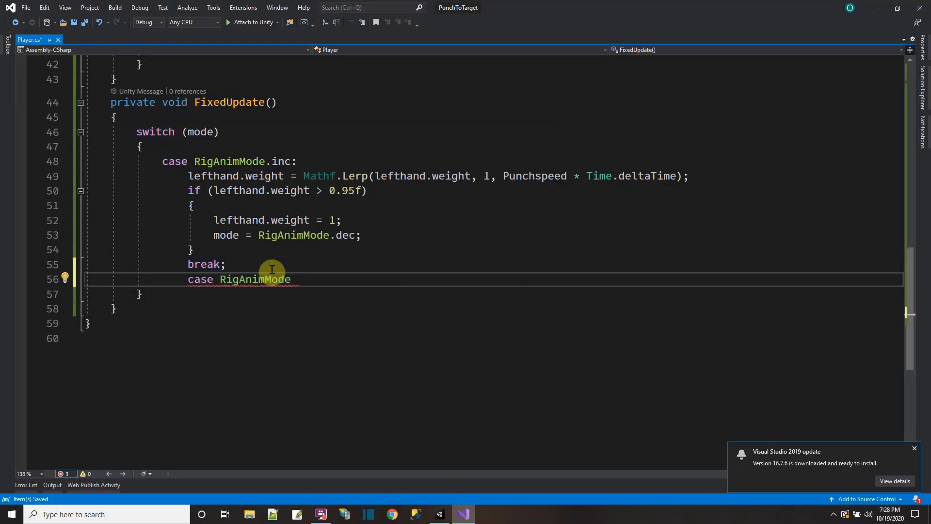
pyautogui.write('.dec')
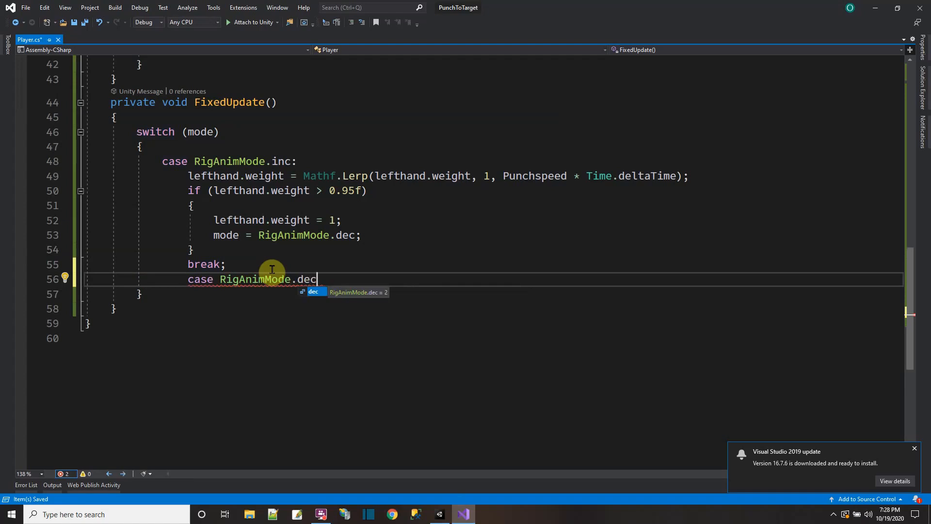
pyautogui.write(':')
pyautogui.press('Return')
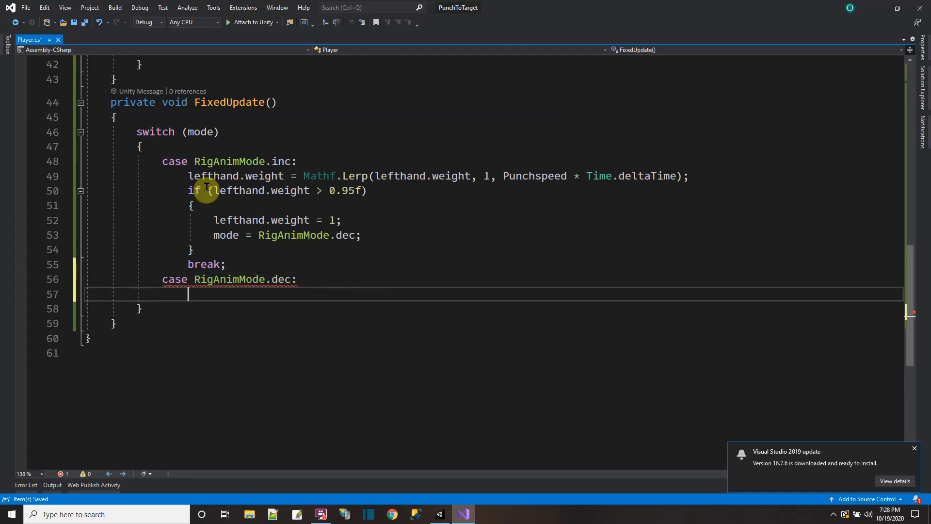
# Step: Copy the inc case's body, from the Mathf.Lerp line through break, into the dec case
pyautogui.moveTo(188, 175); pyautogui.dragTo(238, 260)
pyautogui.rightClick(188, 223)
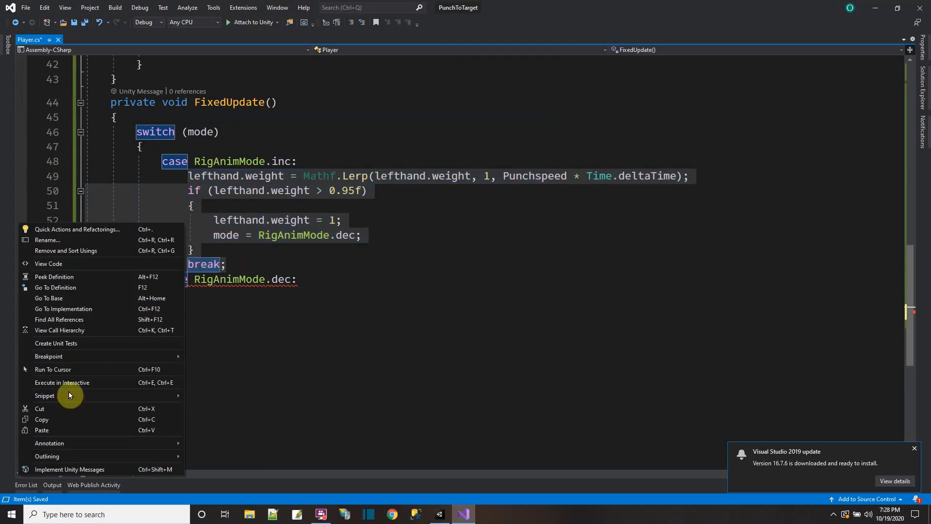
pyautogui.click(63, 418)
pyautogui.click(199, 299)
pyautogui.hotkey('ctrl', 'v')
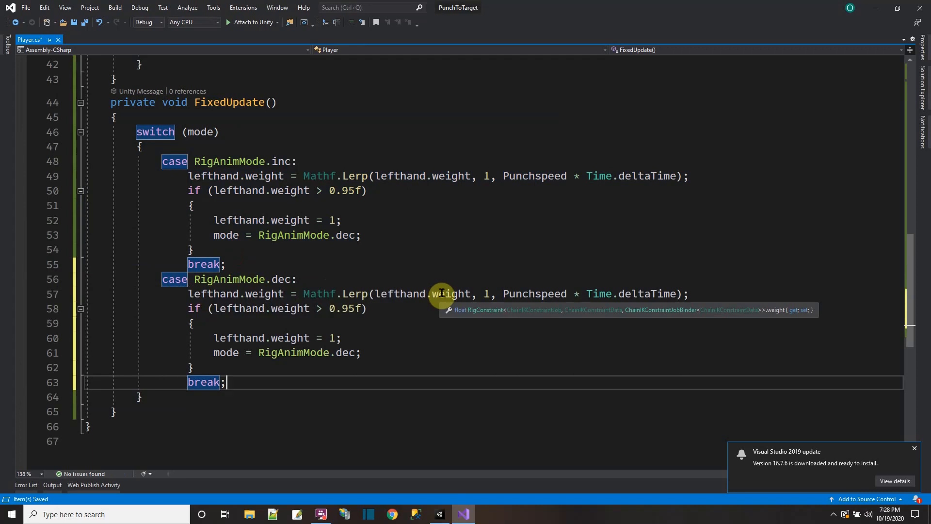
# Step: In the dec case, set the Mathf.Lerp target to 0 and the if condition to lefthand.weight < 0.1f
pyautogui.click(485, 296)
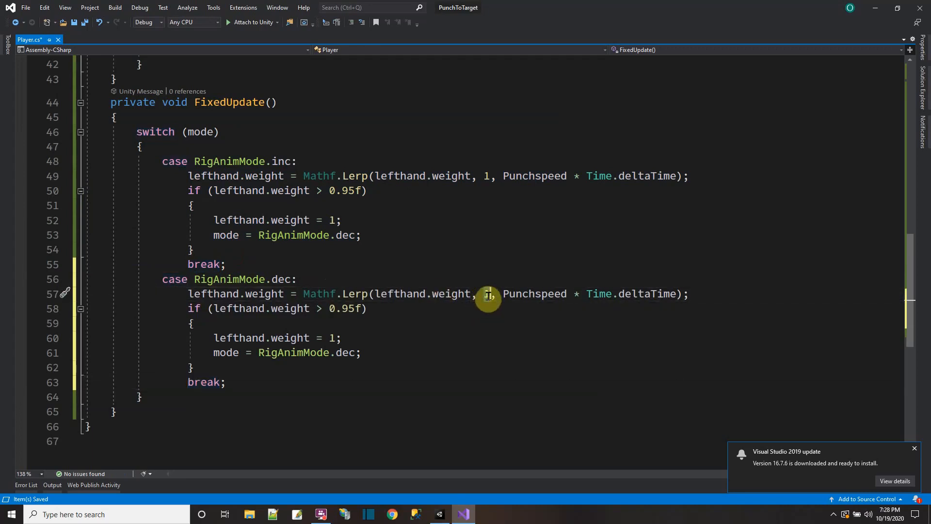
pyautogui.press('BackSpace')
pyautogui.write('0')
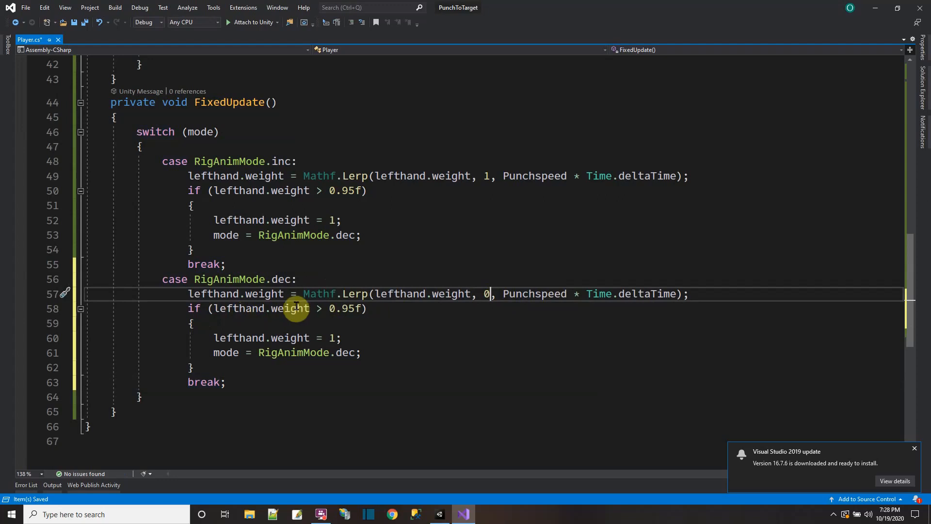
pyautogui.moveTo(313, 307); pyautogui.dragTo(350, 307)
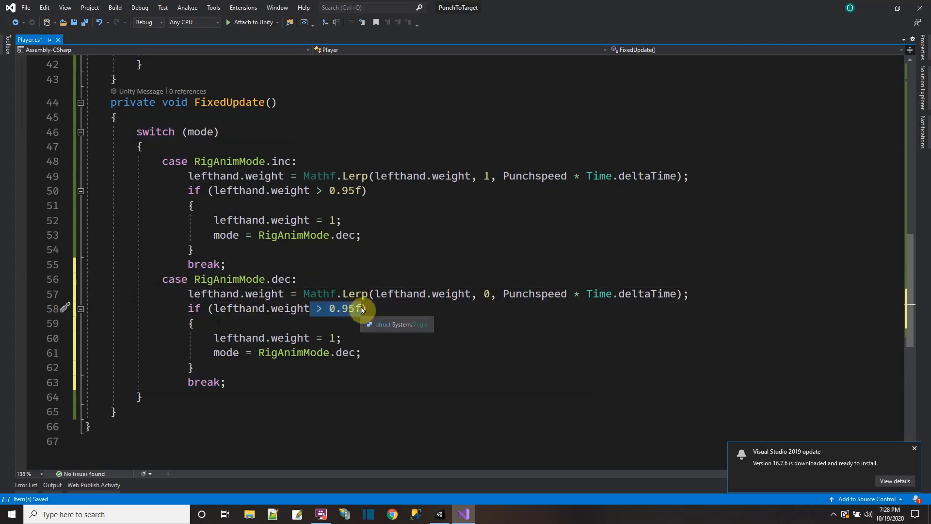
pyautogui.write('< ')
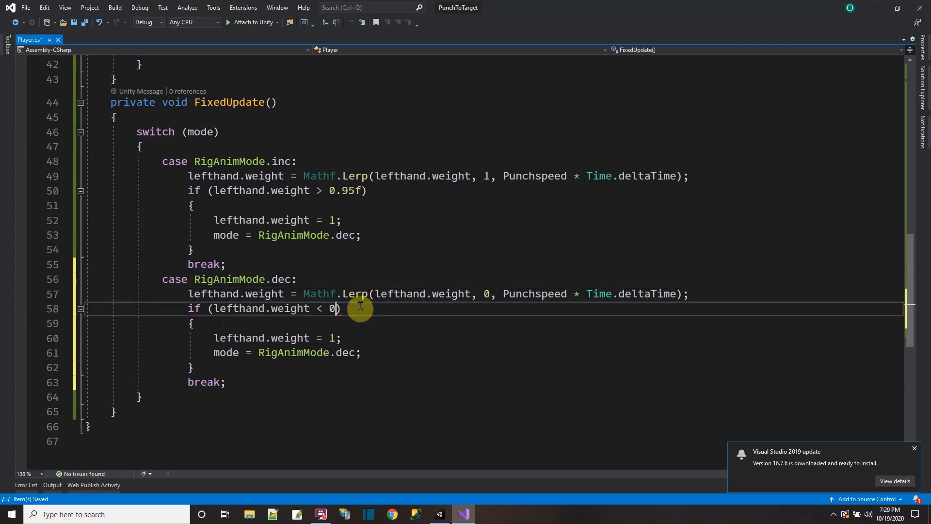
pyautogui.write('0.1f')
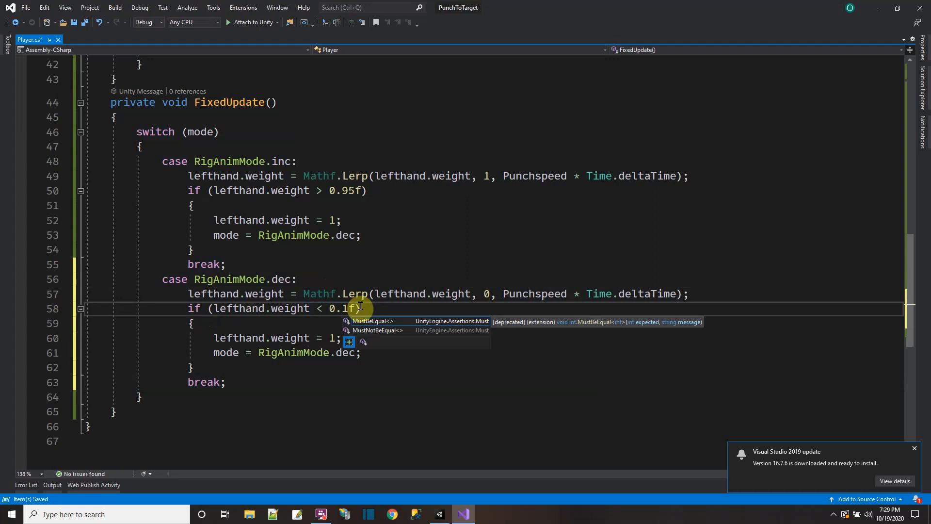
pyautogui.click(388, 235)
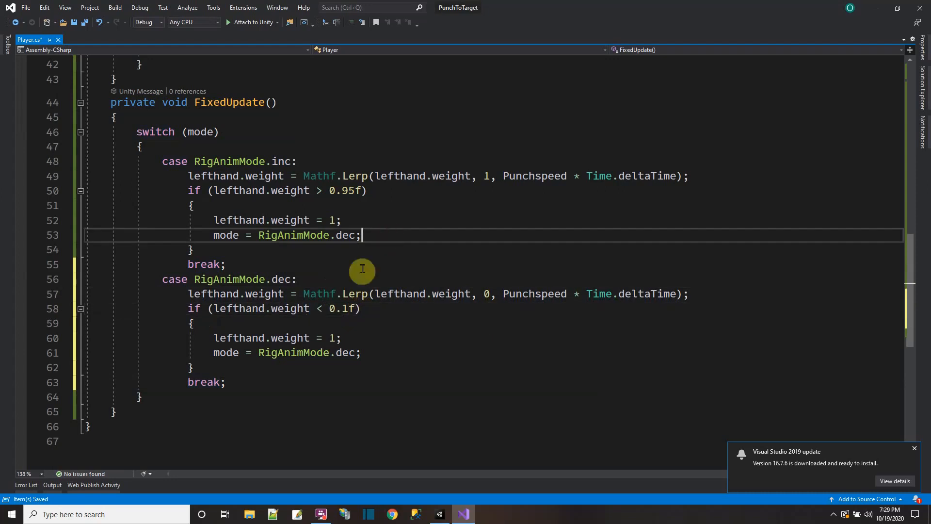
# Step: Change the dec case's if body to lefthand.weight = 0; and mode = RigAnimMode.off;, and save the script
pyautogui.doubleClick(329, 338)
pyautogui.write('0')
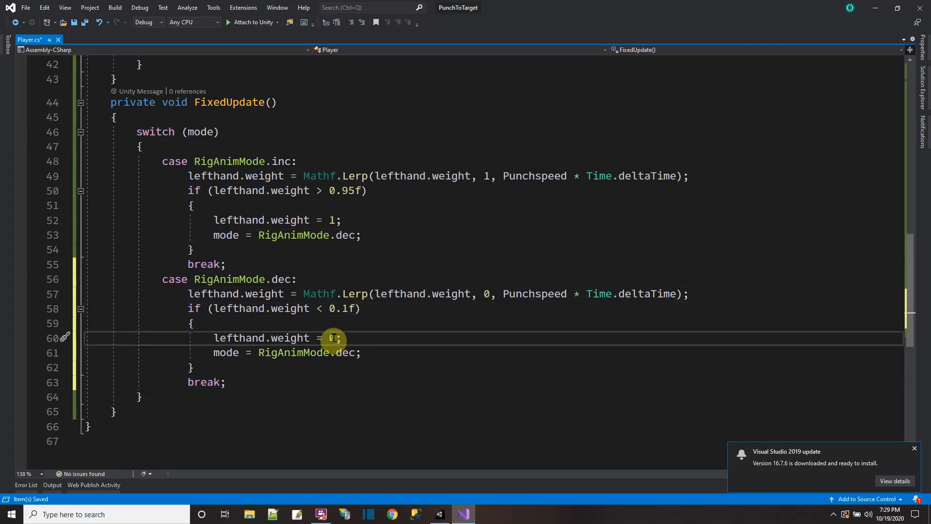
pyautogui.doubleClick(343, 353)
pyautogui.write('o')
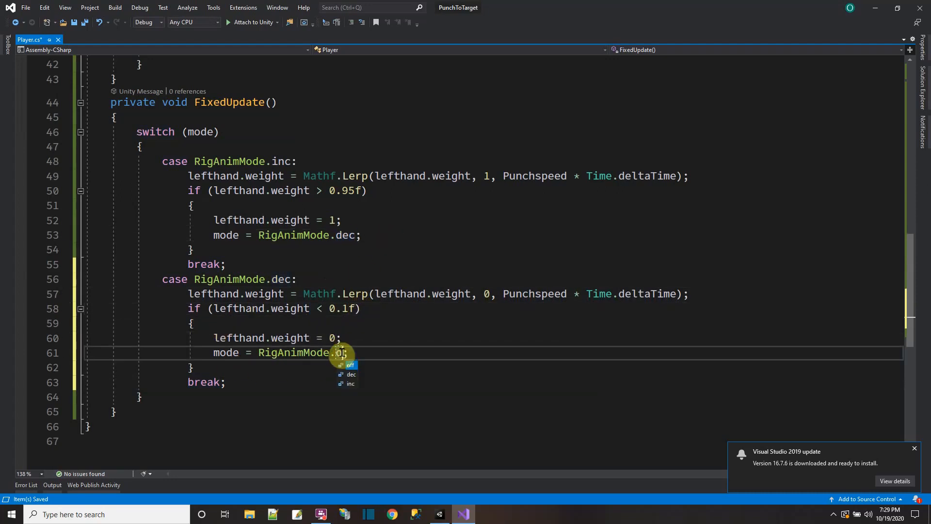
pyautogui.write('ff')
pyautogui.click(345, 337)
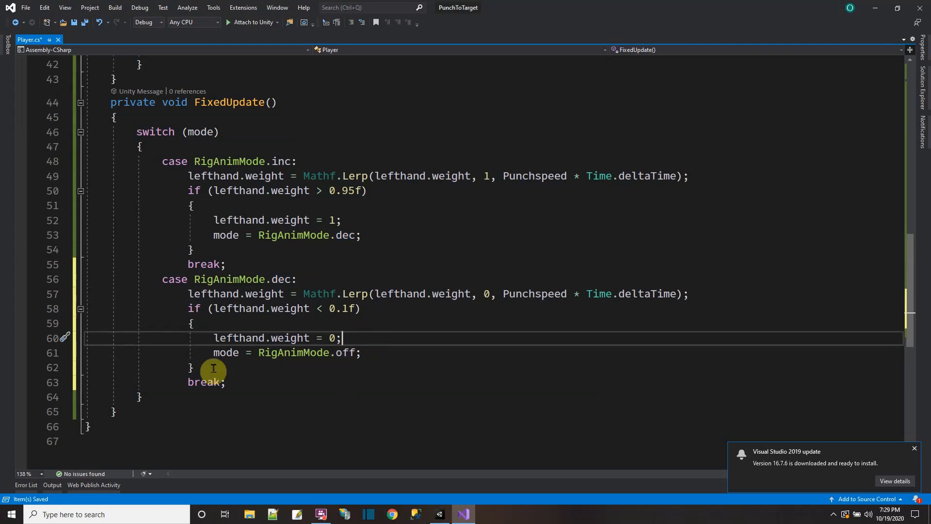
pyautogui.click(84, 22)
# Step: Switch to Unity, play-test the humanoid's punch and arm return, and go back to the Player script in Visual Studio
pyautogui.click(439, 514)
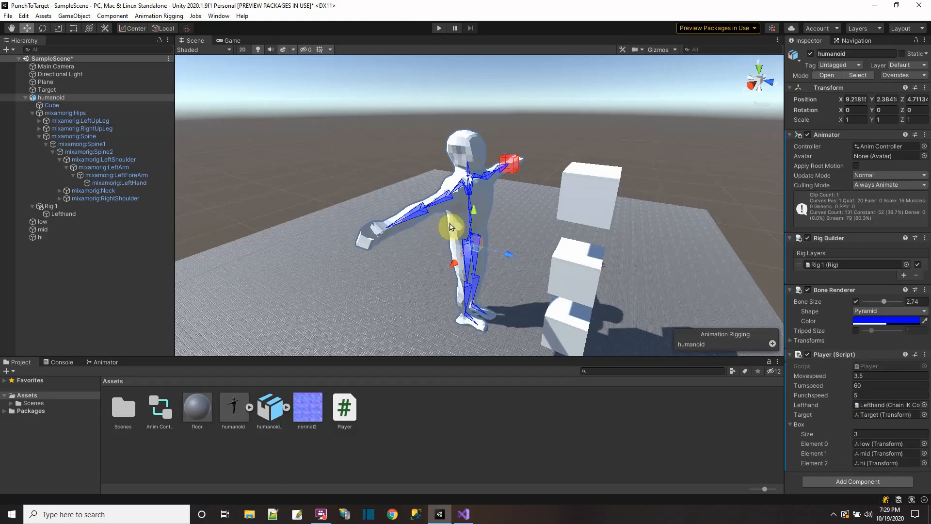
pyautogui.moveTo(451, 227); pyautogui.dragTo(423, 205, button='middle')
pyautogui.click(438, 28)
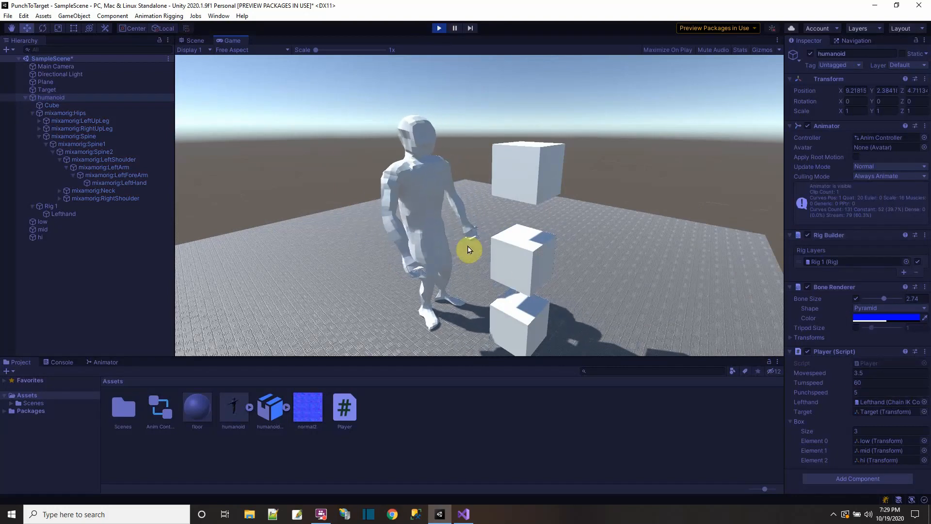
pyautogui.click(439, 28)
pyautogui.click(463, 513)
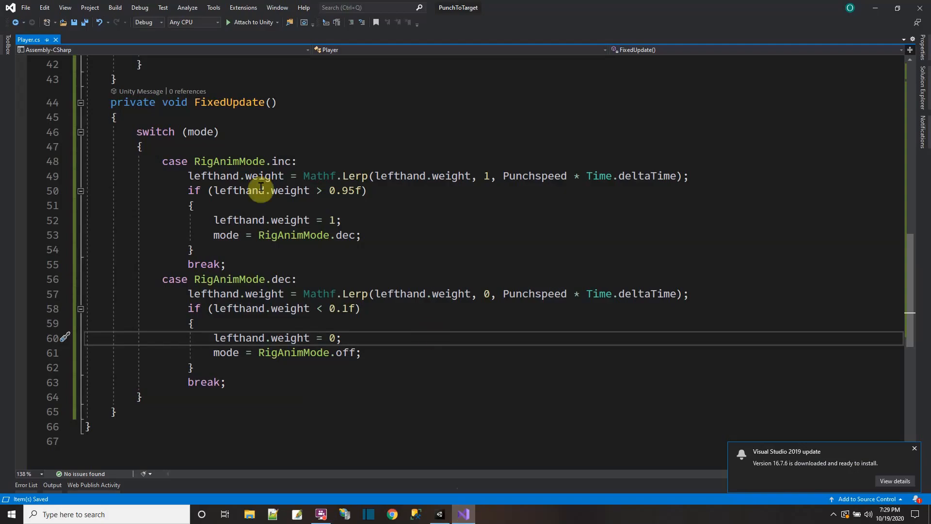
# Step: Add an empty else if (Input.GetKeyDown(KeyCode.X) == true) block after the KeyCode.Z block in Update
pyautogui.moveTo(135, 135); pyautogui.dragTo(216, 390)
pyautogui.scroll(7, 279, 266)
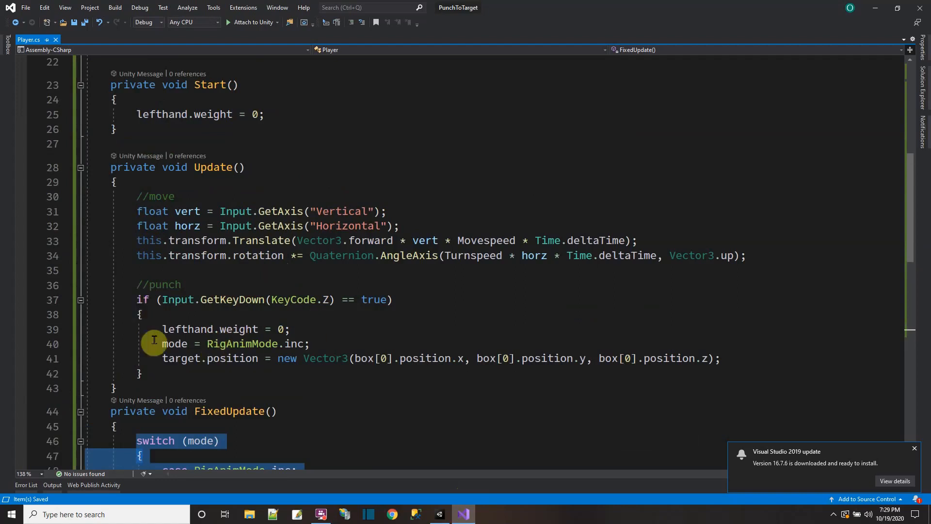
pyautogui.click(206, 374)
pyautogui.press('Return')
pyautogui.write('else')
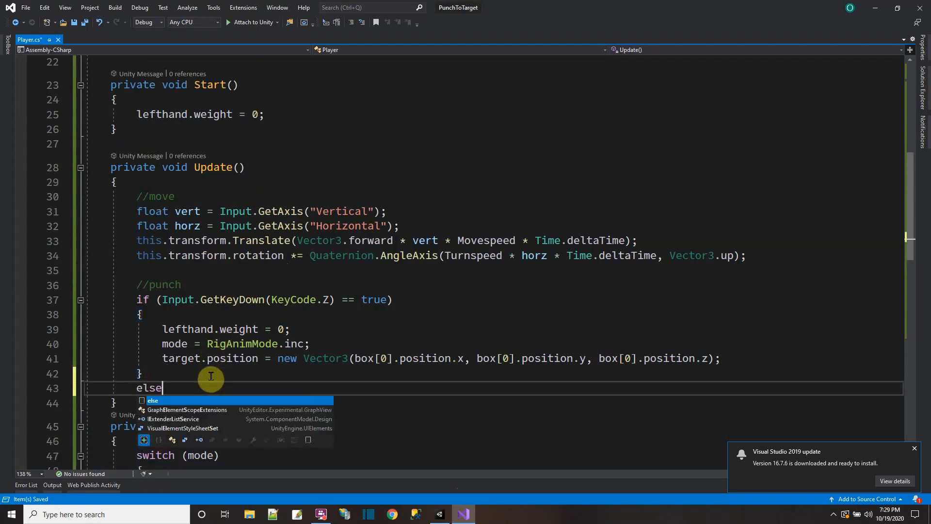
pyautogui.write(' if (Input.GetKeyD')
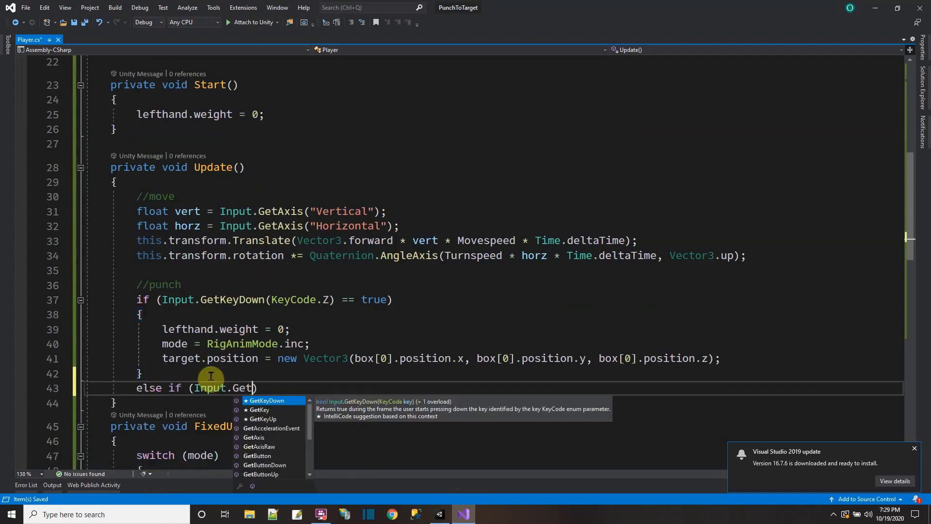
pyautogui.write('own(KeyCode.')
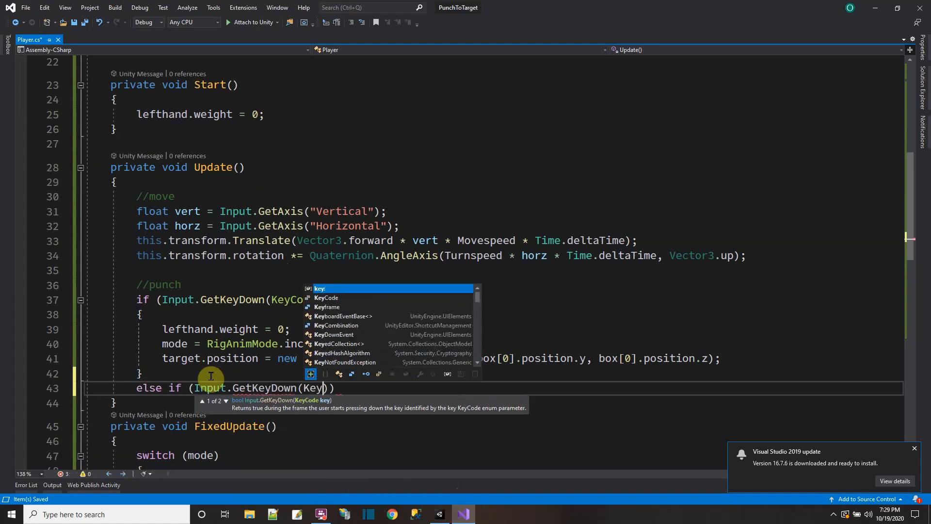
pyautogui.write('x) == ')
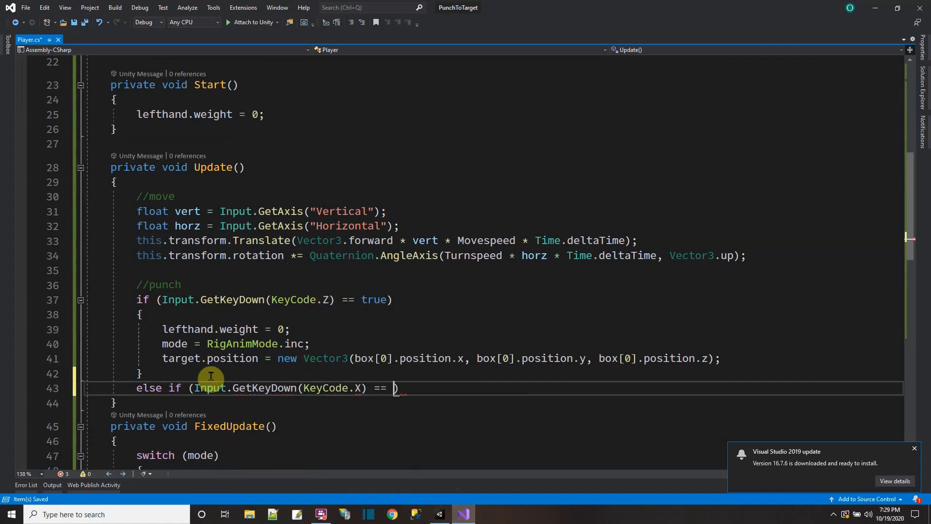
pyautogui.write('true)')
pyautogui.press('Return')
pyautogui.write('{')
pyautogui.press('Return')
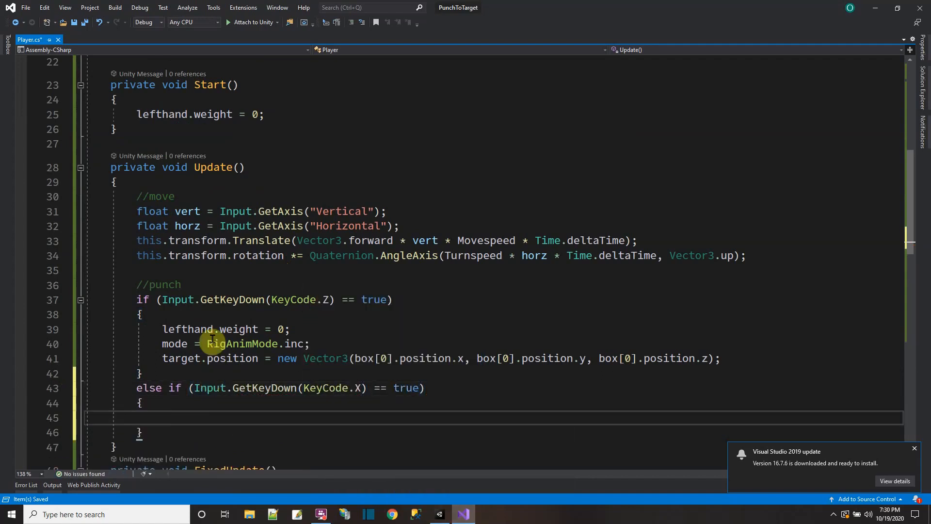
# Step: Copy the three statements of the KeyCode.Z block into the KeyCode.X block
pyautogui.scroll(-2, 212, 338)
pyautogui.moveTo(160, 241); pyautogui.dragTo(732, 270)
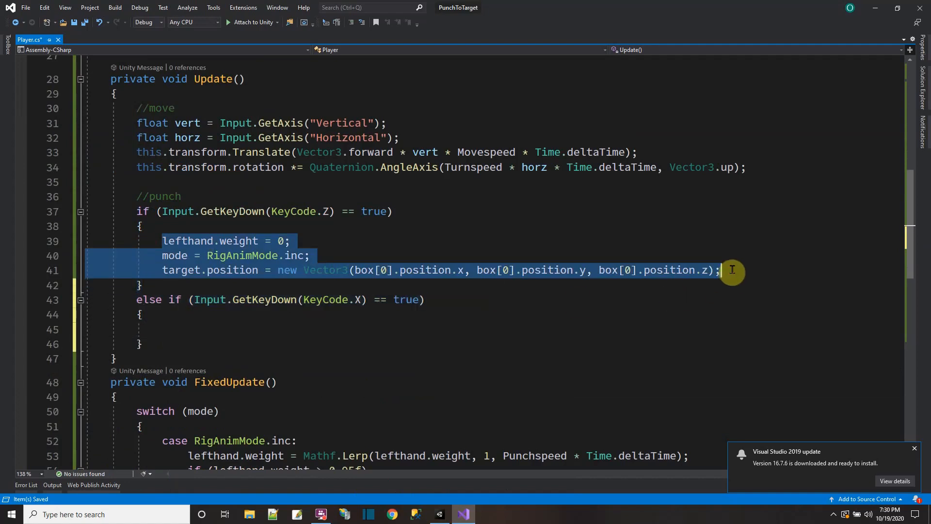
pyautogui.rightClick(706, 271)
pyautogui.click(577, 446)
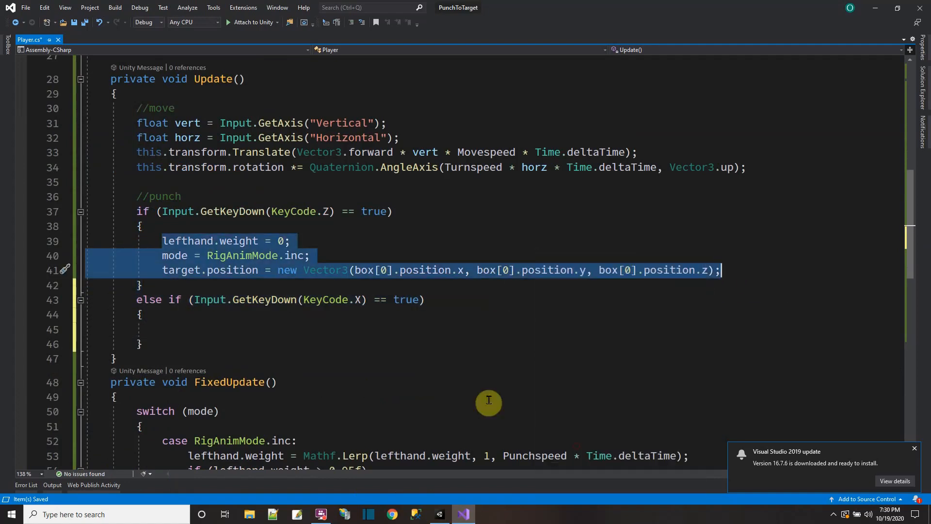
pyautogui.click(237, 325)
pyautogui.hotkey('ctrl', 'v')
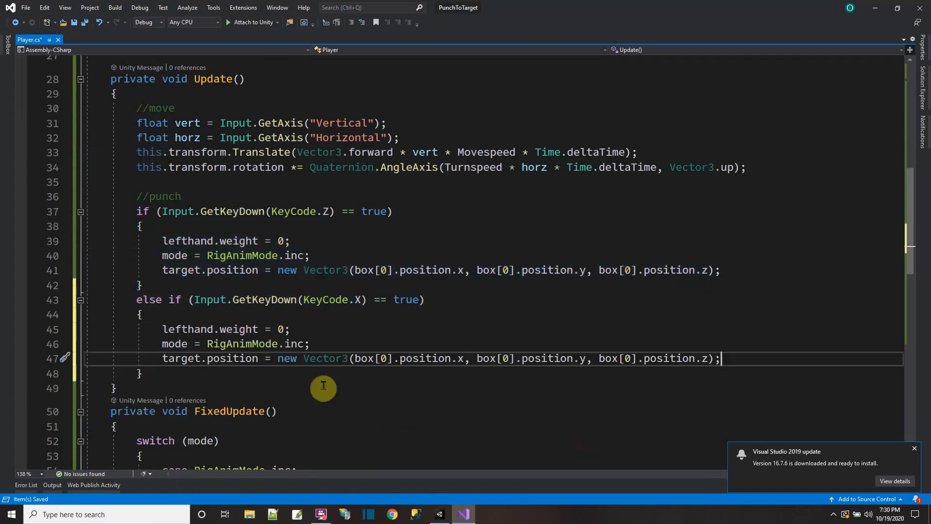
# Step: Change the three box indices in the KeyCode.X block's target.position line to 1
pyautogui.click(381, 358)
pyautogui.write('1')
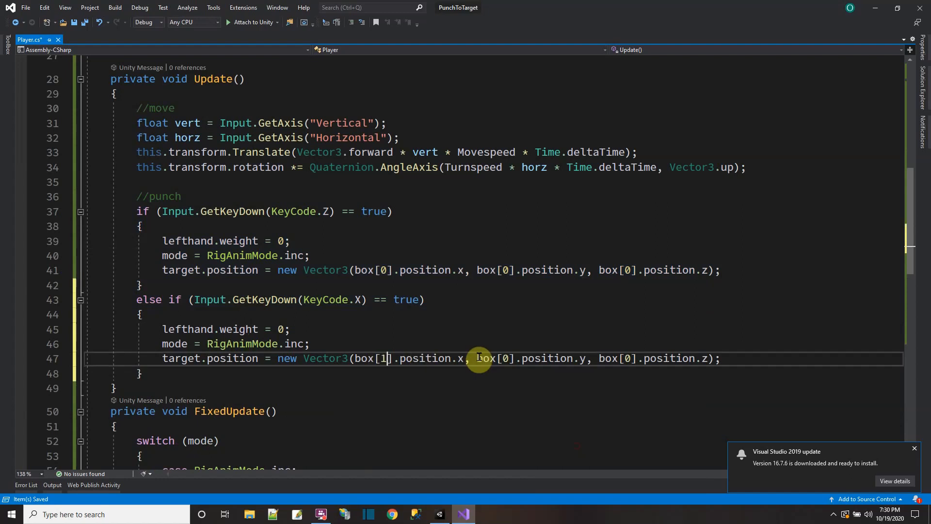
pyautogui.doubleClick(505, 359)
pyautogui.write('1')
pyautogui.doubleClick(625, 358)
pyautogui.write('1')
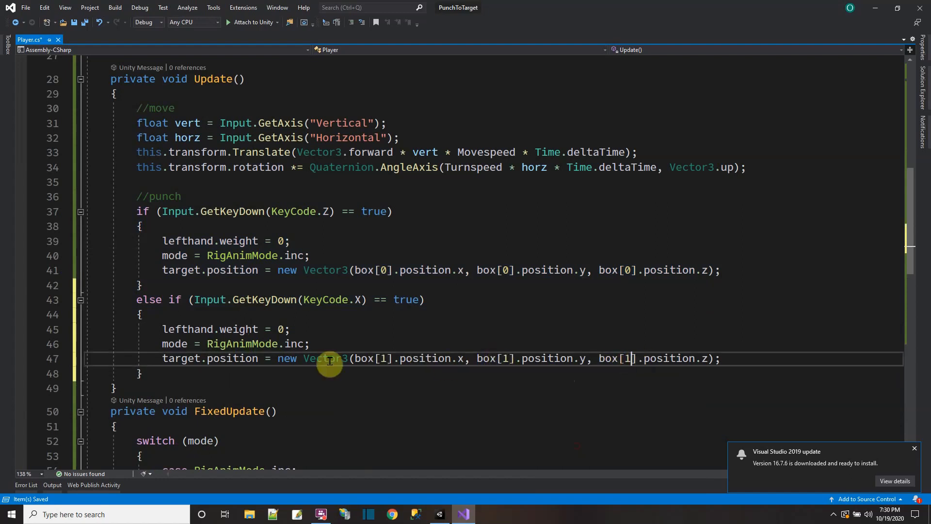
# Step: Add an empty else if (Input.GetKeyDown(KeyCode.C) == true) block after the KeyCode.X block
pyautogui.click(171, 374)
pyautogui.press('Return')
pyautogui.write('else i')
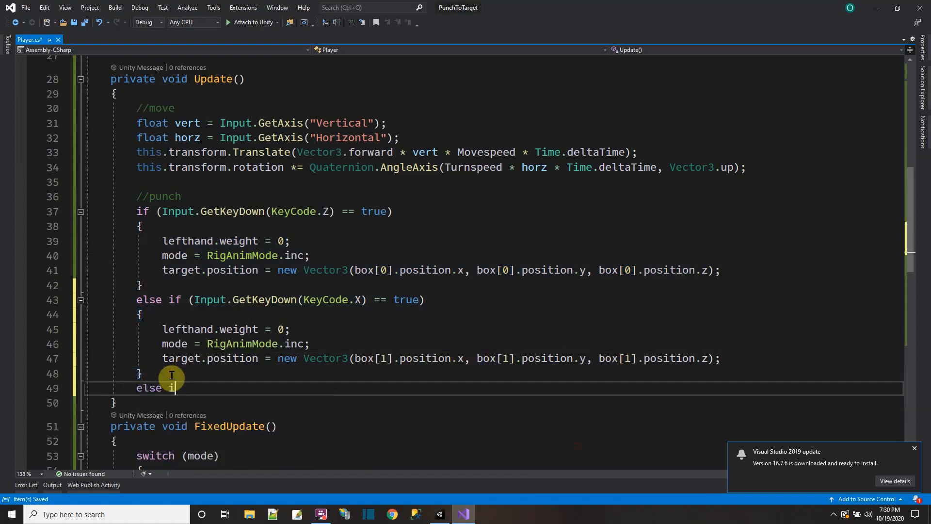
pyautogui.write('f (Input.GetKeyDown')
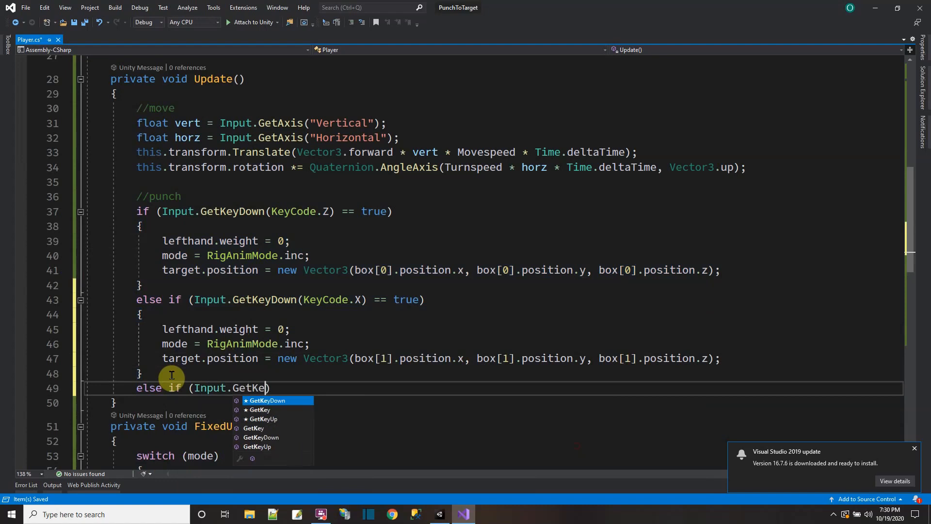
pyautogui.write('(KeyCode.')
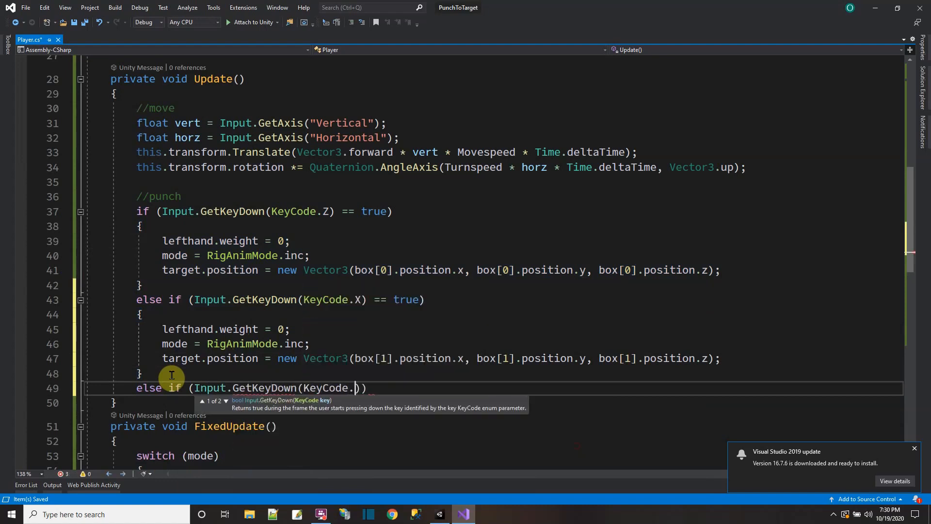
pyautogui.write('C) ')
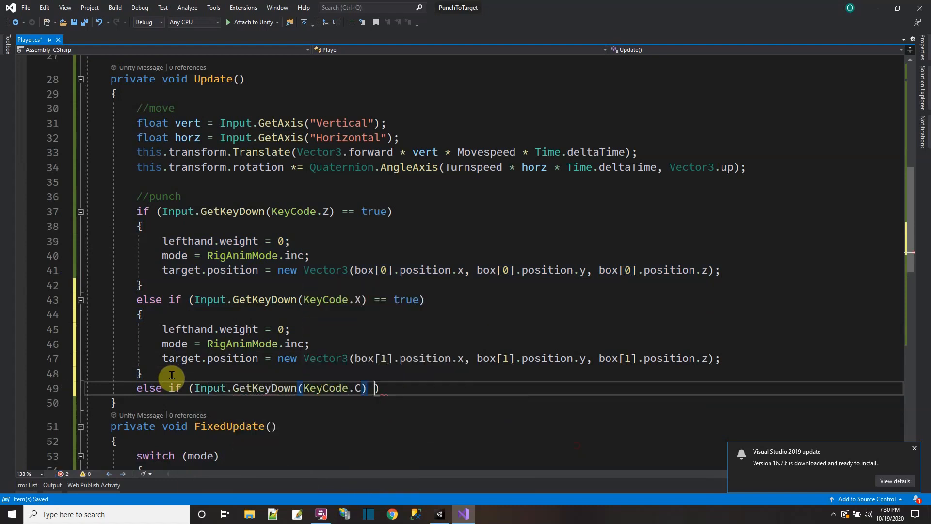
pyautogui.write('== true) {')
pyautogui.press('Return')
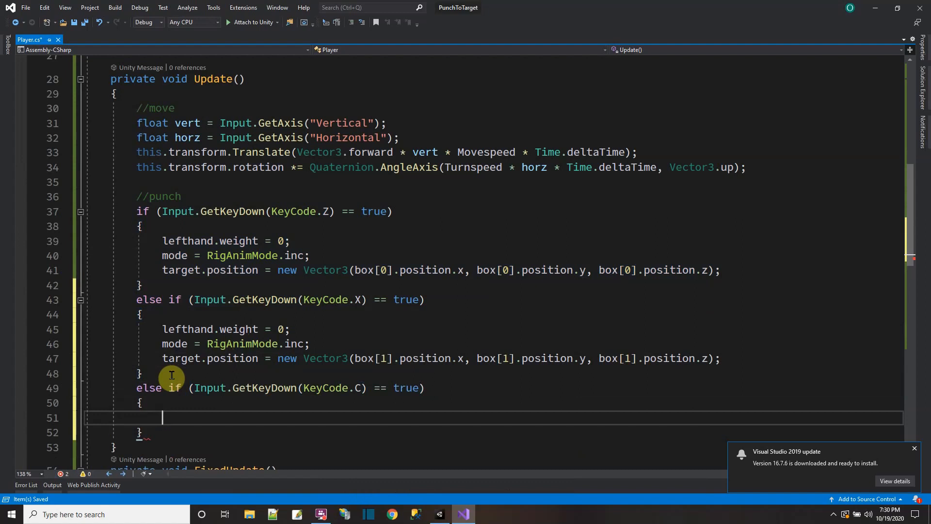
# Step: Copy the three punch statements into the KeyCode.C block, change its three box indices to 2, and save the script
pyautogui.hotkey('ctrl', 'v')
pyautogui.scroll(-4, 171, 375)
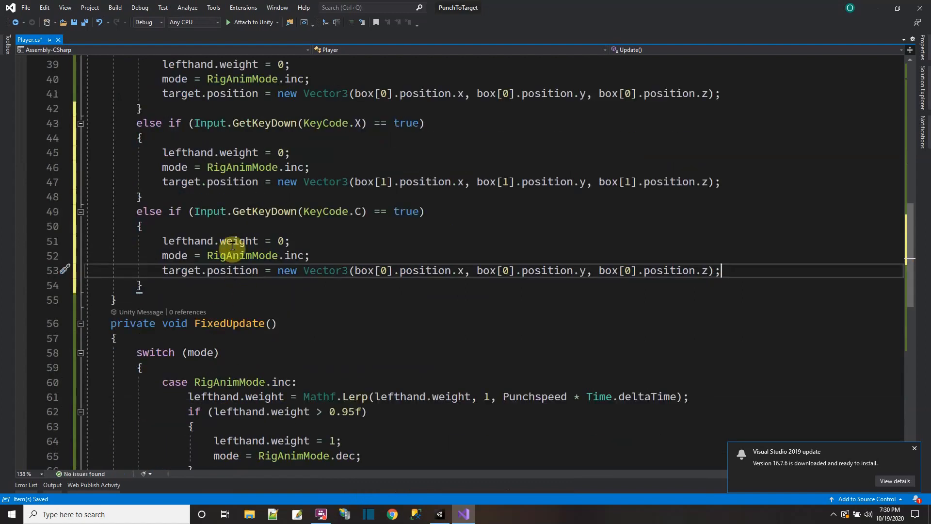
pyautogui.doubleClick(382, 270)
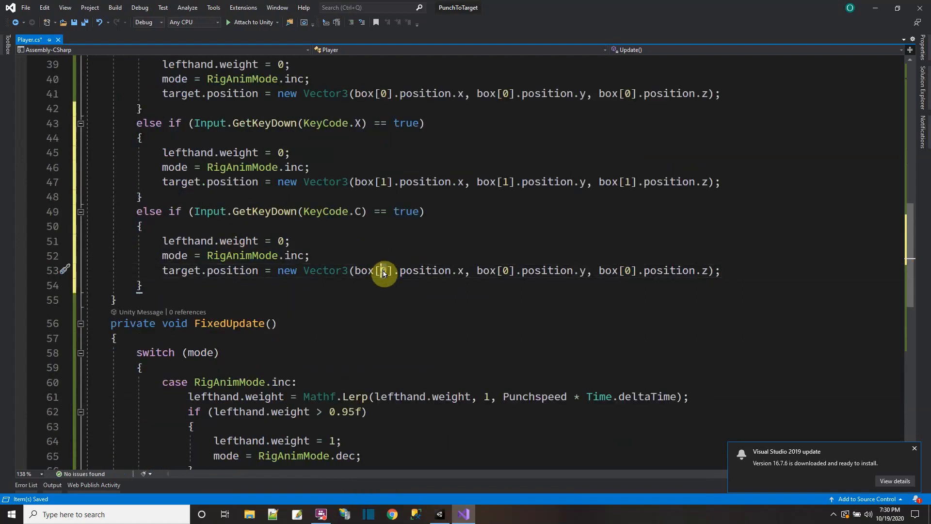
pyautogui.write('2')
pyautogui.doubleClick(504, 270)
pyautogui.write('2')
pyautogui.doubleClick(627, 270)
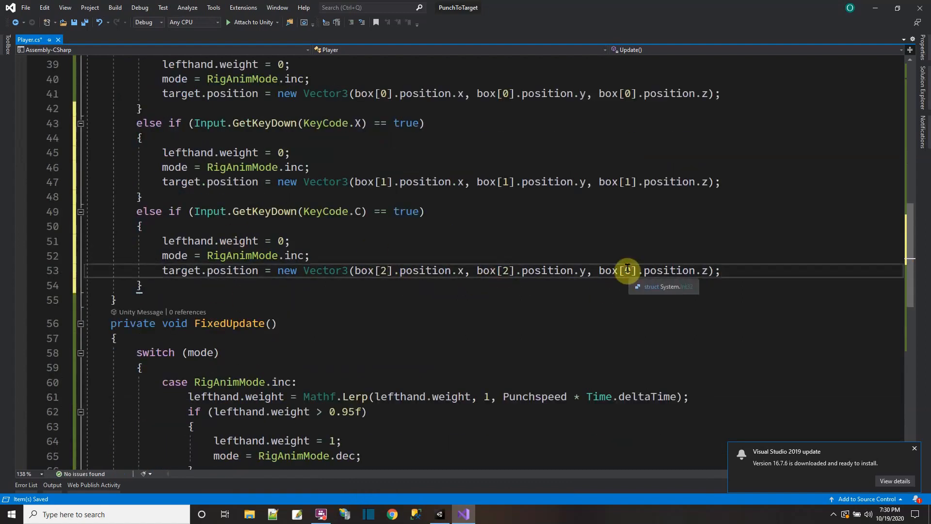
pyautogui.write('2')
pyautogui.click(85, 23)
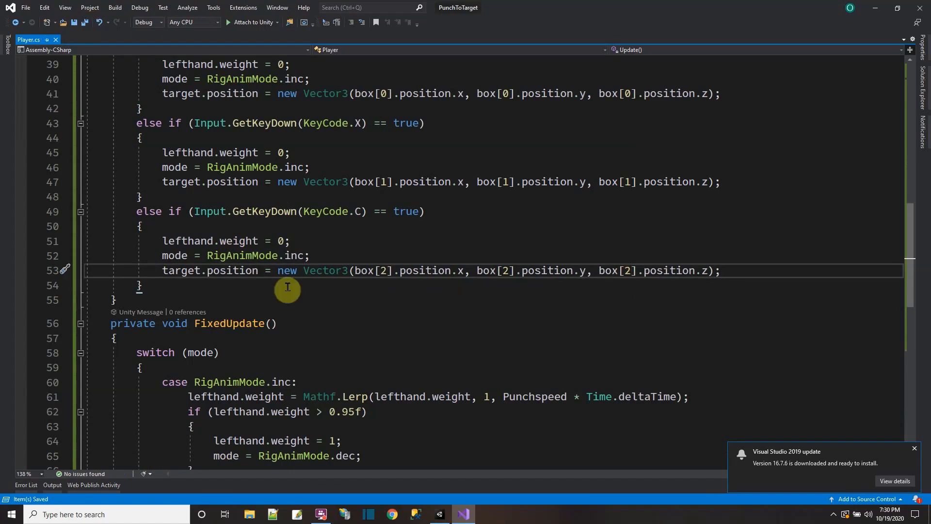
pyautogui.click(912, 448)
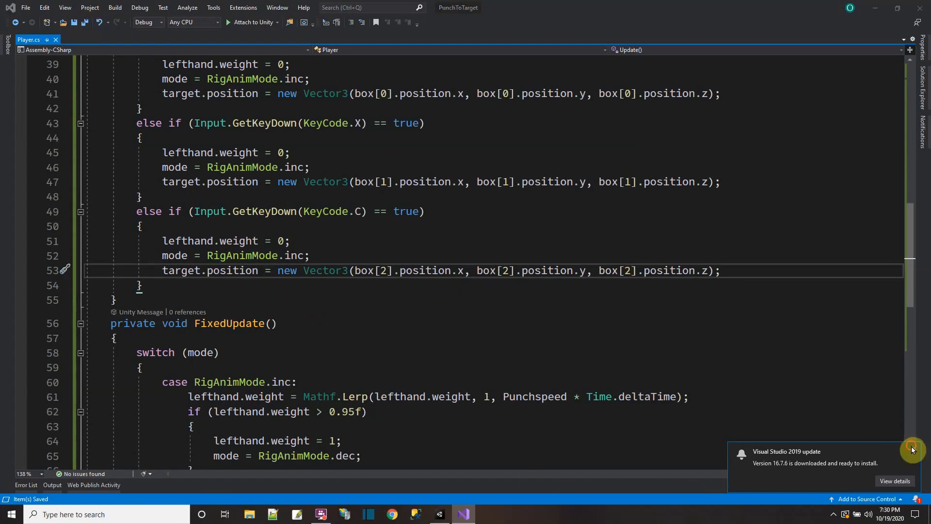
# Step: Switch to Unity and play-test moving and turning the humanoid beside the cubes and punching them, then end the test
pyautogui.click(439, 513)
pyautogui.click(433, 28)
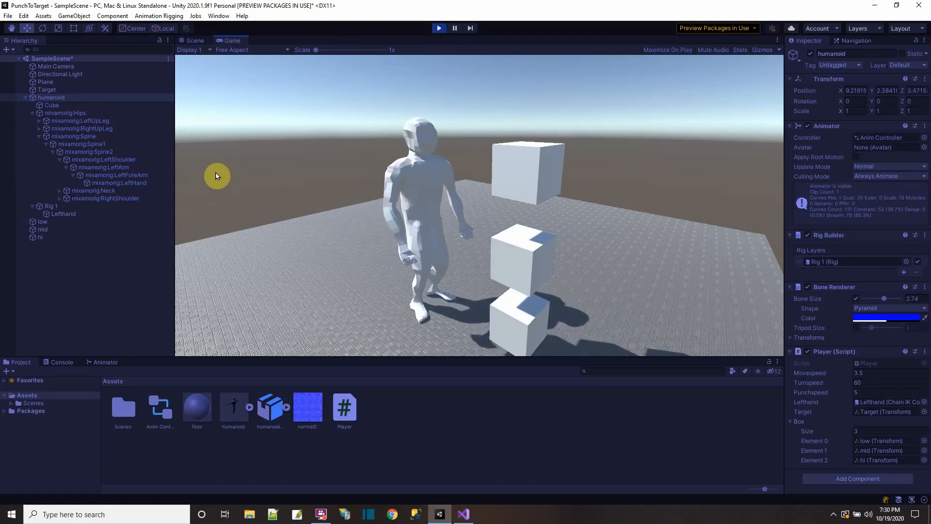
pyautogui.press('Up')
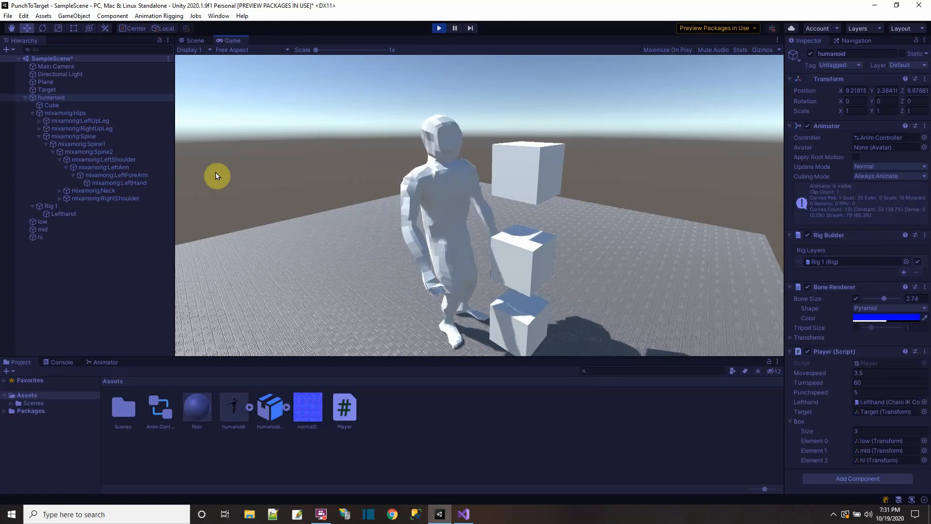
pyautogui.press('Right')
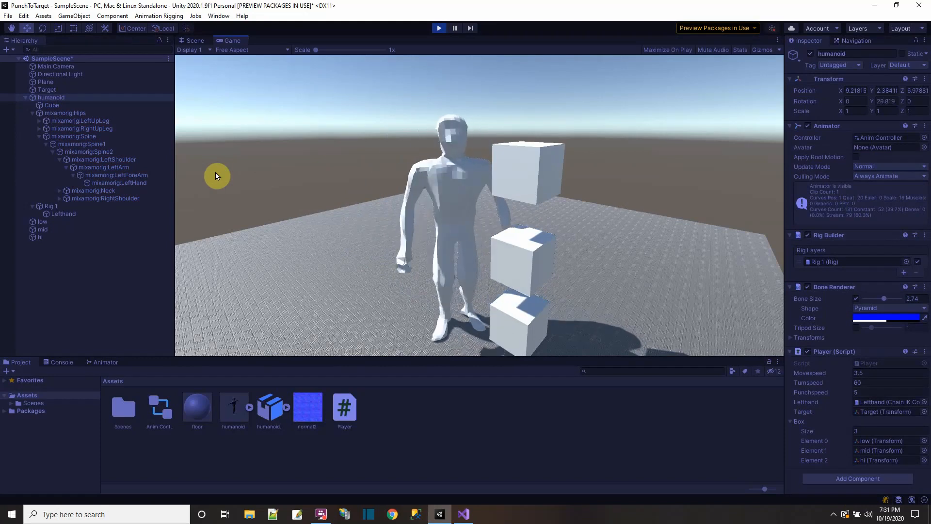
pyautogui.press('Right')
pyautogui.press('space')
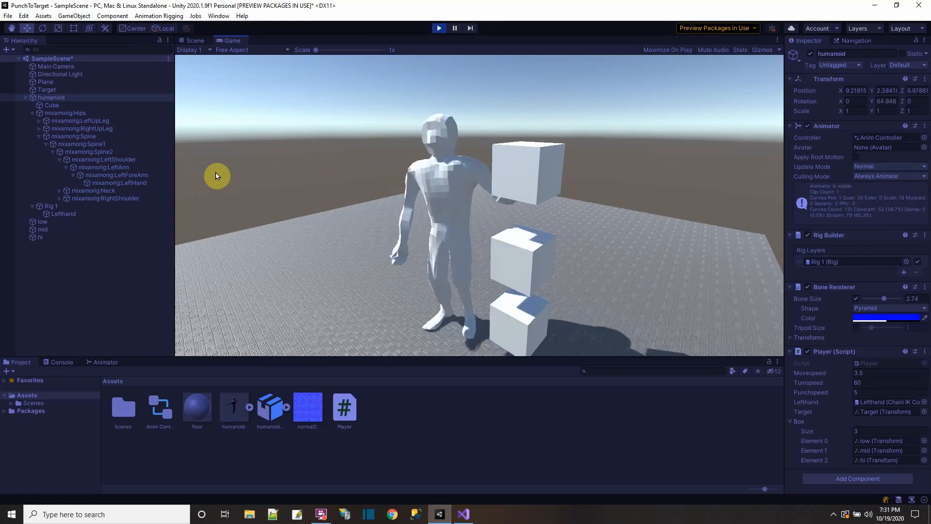
pyautogui.press('space')
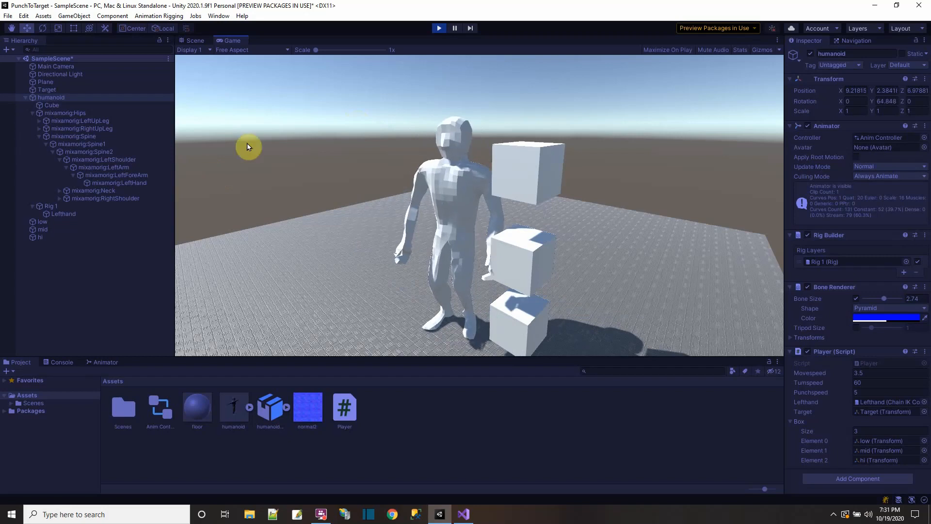
pyautogui.click(439, 28)
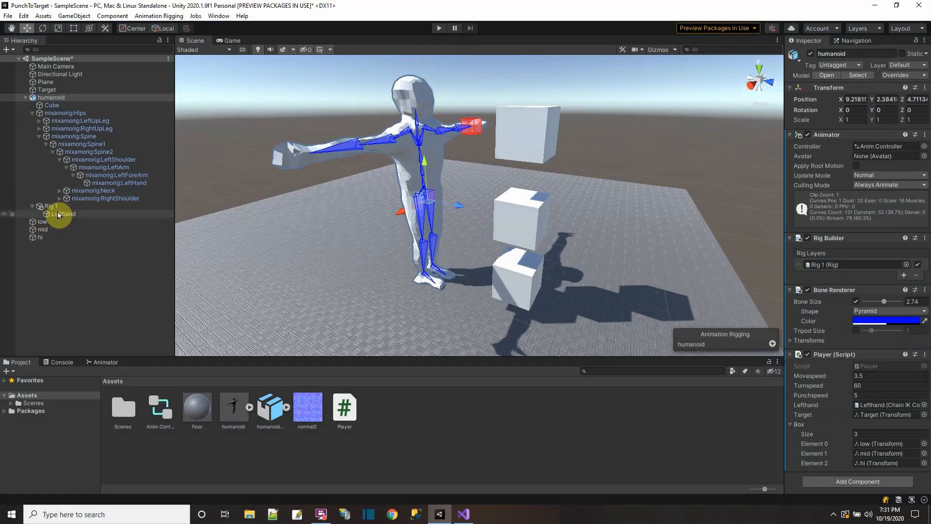
# Step: Reveal the mixamorig:Head bone under mixamorig:Neck in the humanoid's hierarchy
pyautogui.click(415, 122)
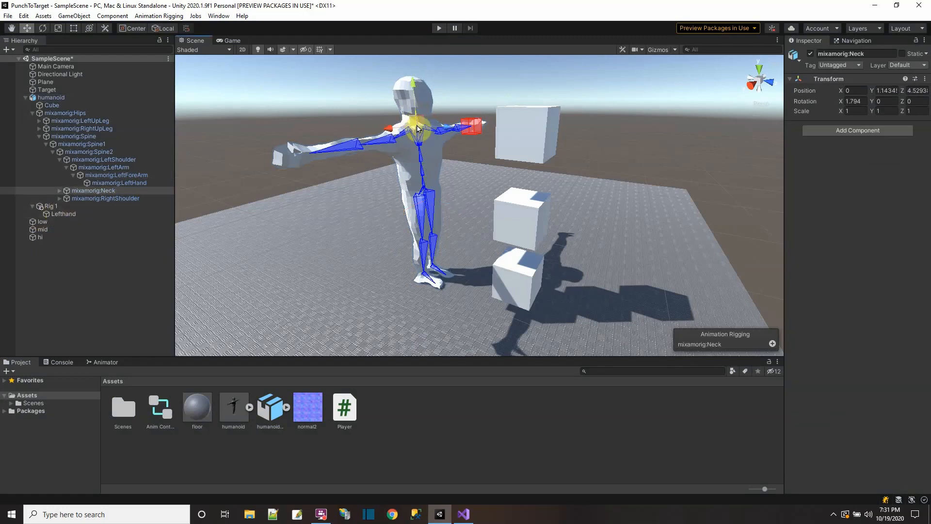
pyautogui.click(60, 190)
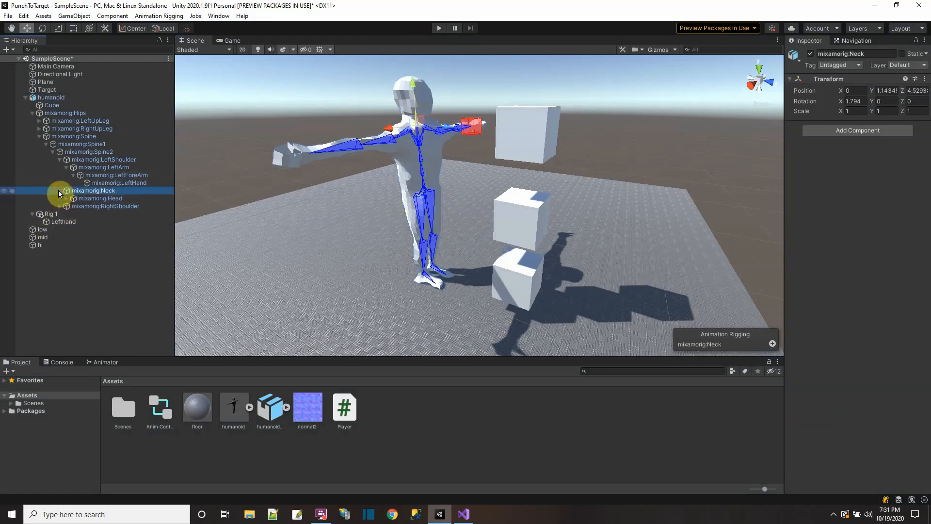
pyautogui.click(84, 198)
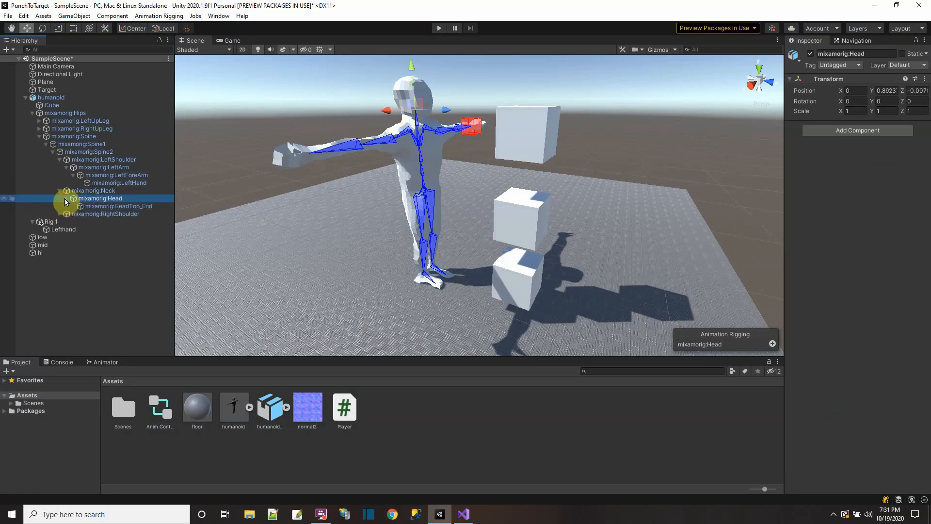
pyautogui.click(66, 198)
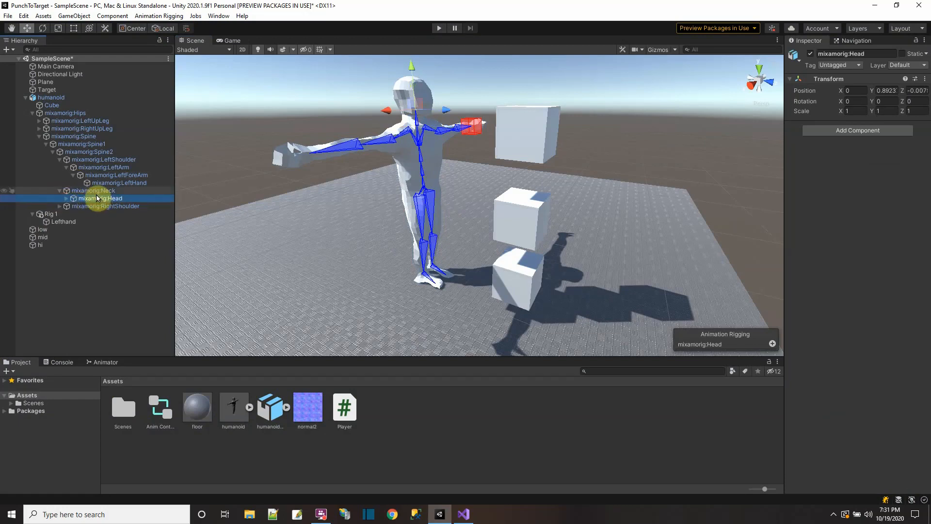
# Step: Create an empty child object under Rig 1 and name it Head
pyautogui.rightClick(53, 213)
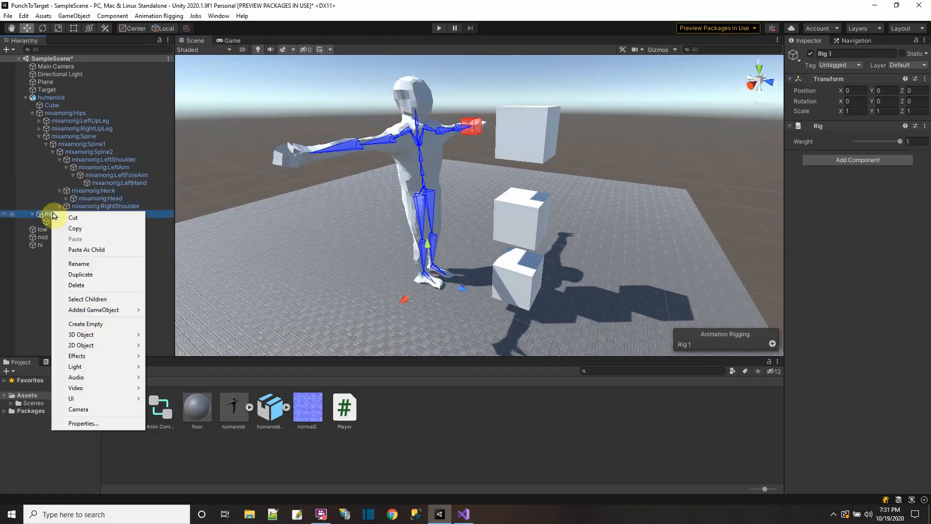
pyautogui.click(97, 324)
pyautogui.press('e')
pyautogui.hotkey('shift', 'h')
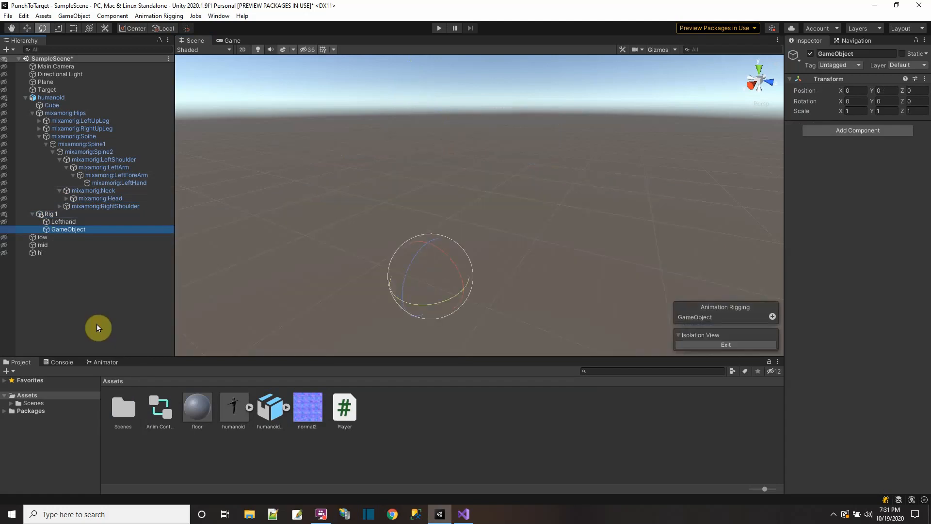
pyautogui.hotkey('shift', 'h')
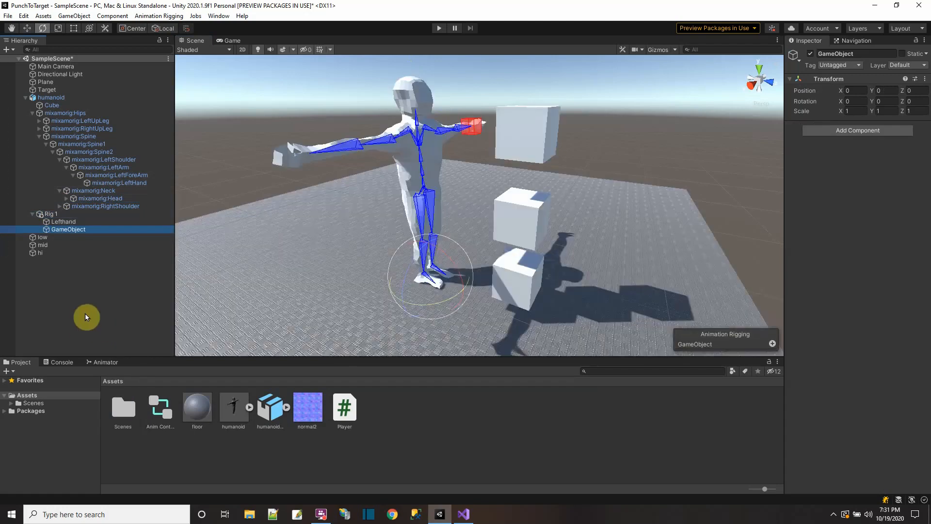
pyautogui.click(65, 230)
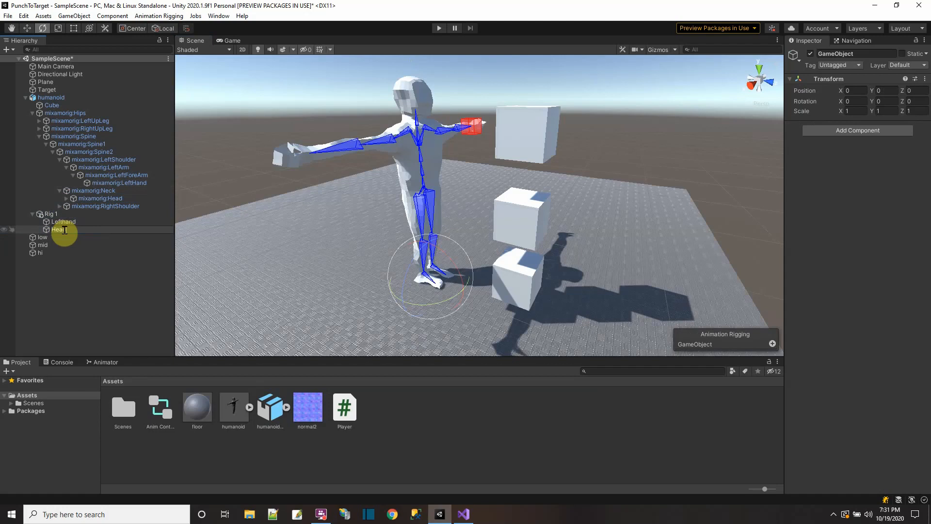
pyautogui.click(76, 245)
pyautogui.click(47, 229)
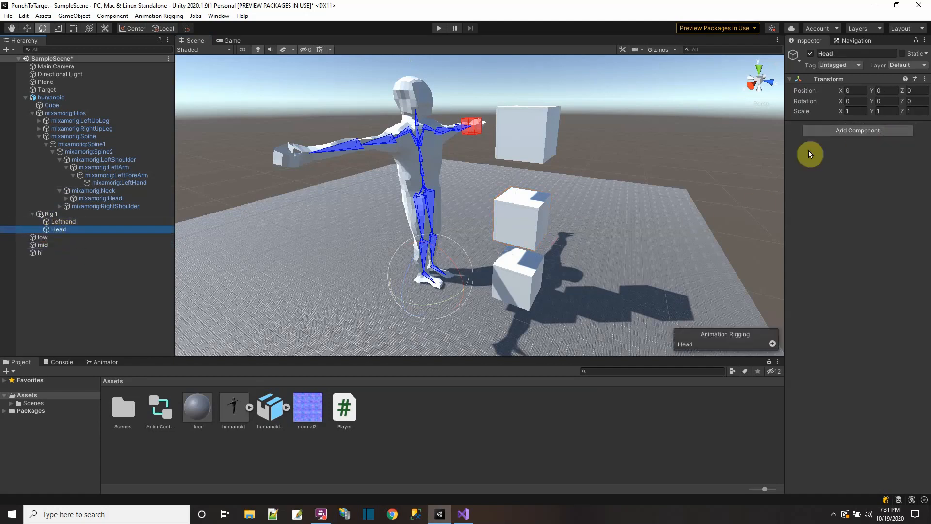
# Step: Copy the world placement of the mixamorig:Head bone onto the Head object under Rig 1
pyautogui.click(27, 29)
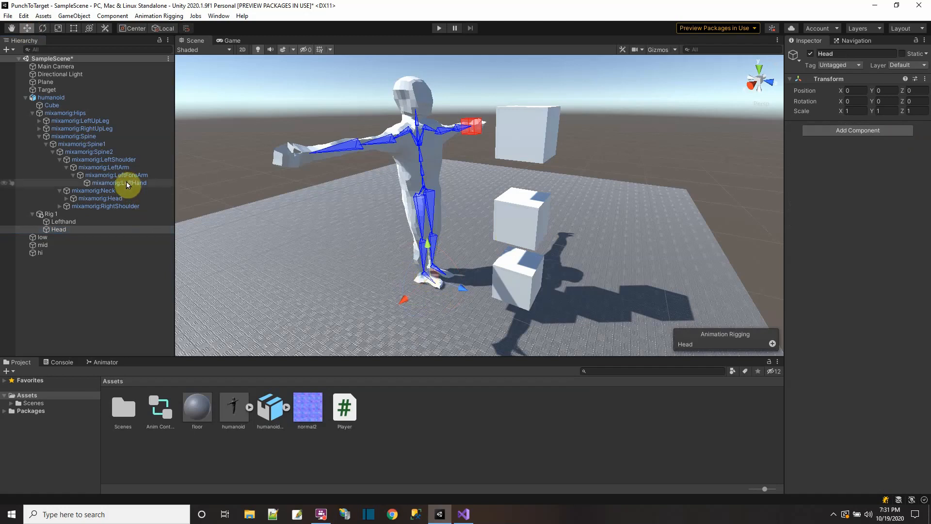
pyautogui.click(96, 199)
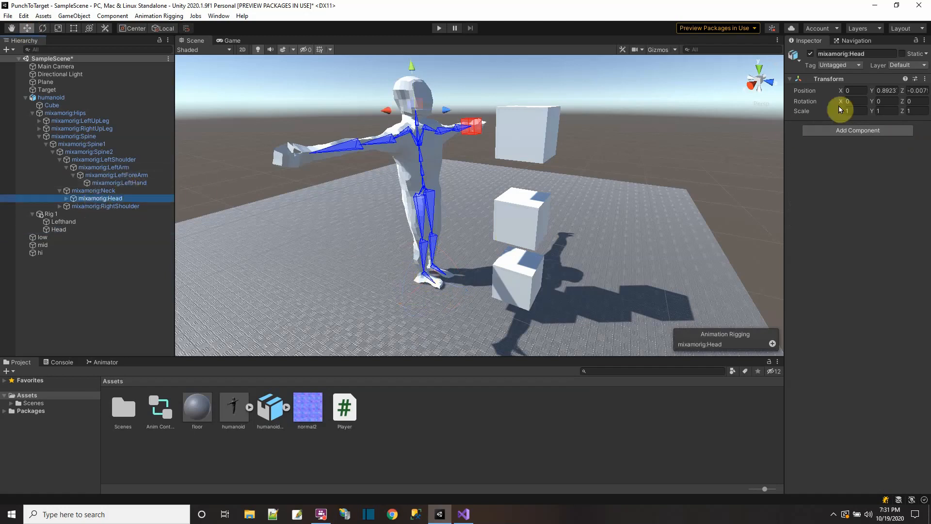
pyautogui.click(926, 82)
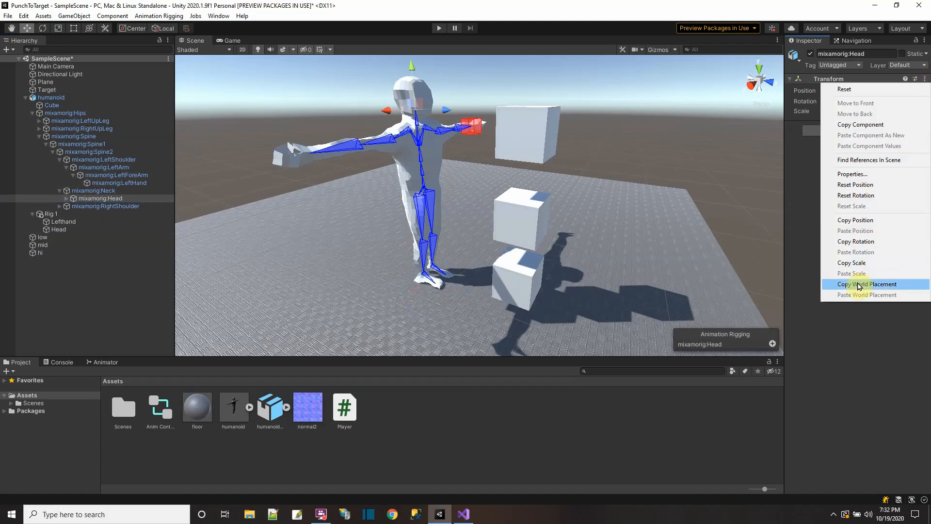
pyautogui.click(827, 285)
pyautogui.click(59, 230)
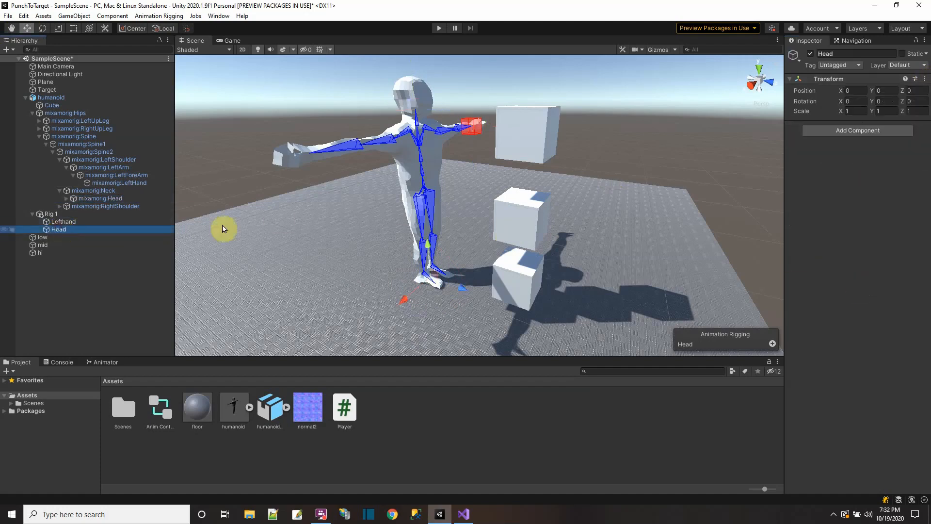
pyautogui.click(925, 79)
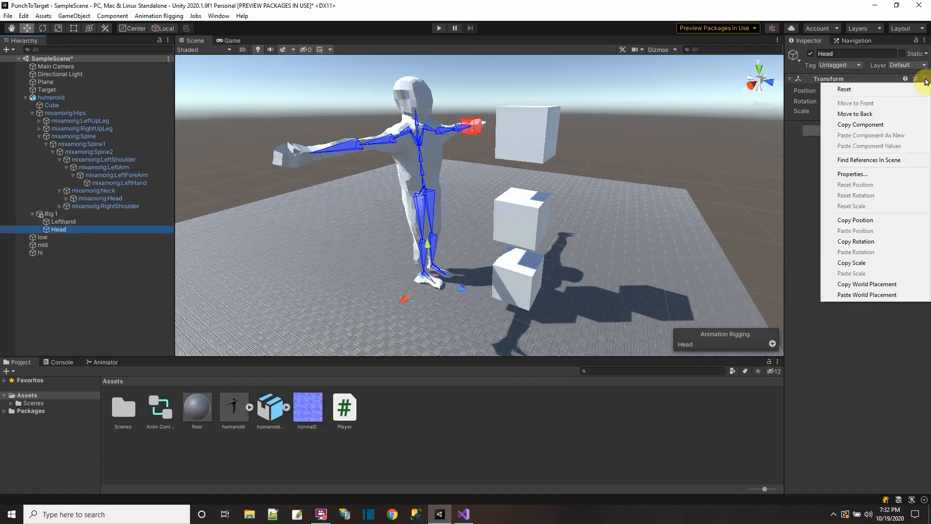
pyautogui.click(878, 294)
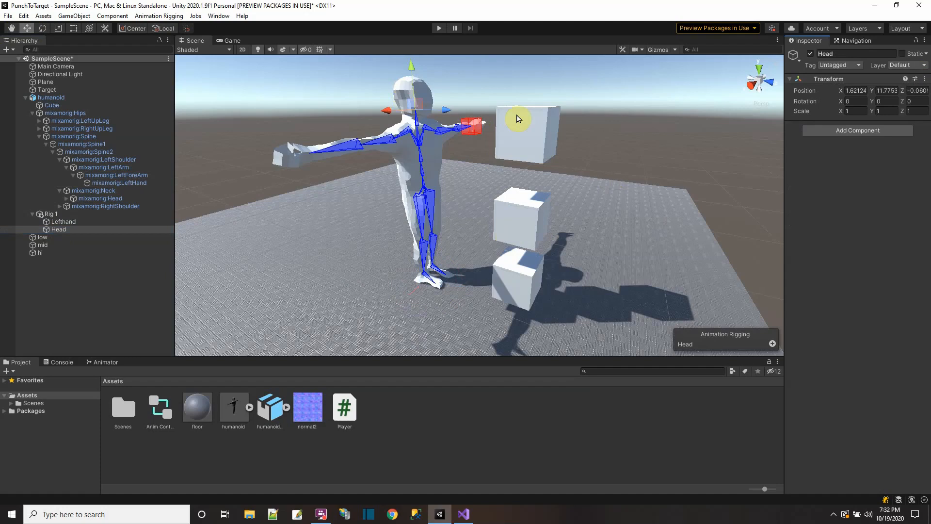
# Step: Add a Multi-Aim Constraint to the Head rig object with mixamorig:Head as its constrained object
pyautogui.click(857, 130)
pyautogui.click(853, 162)
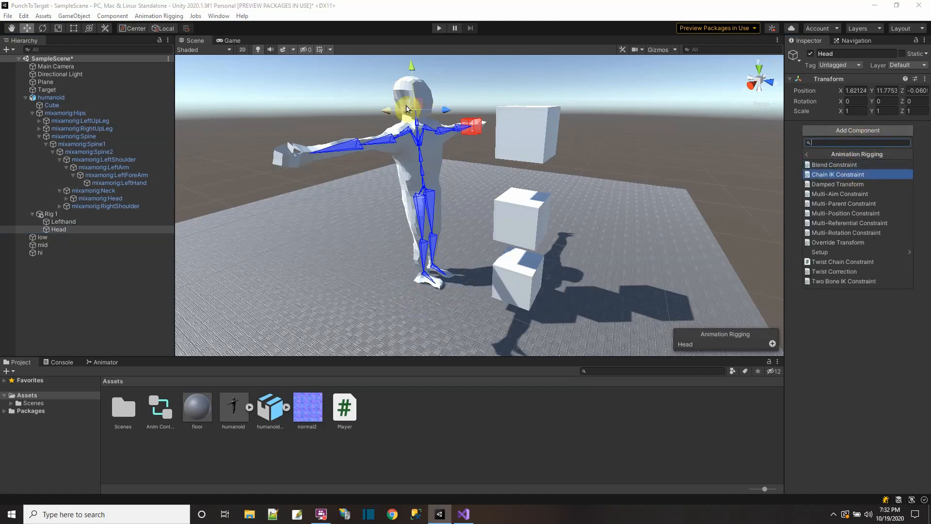
pyautogui.click(873, 194)
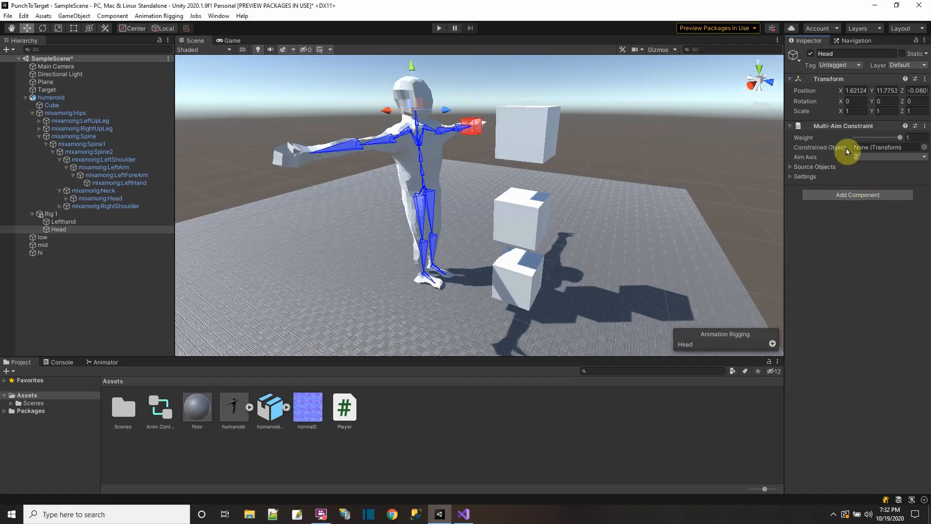
pyautogui.click(116, 199)
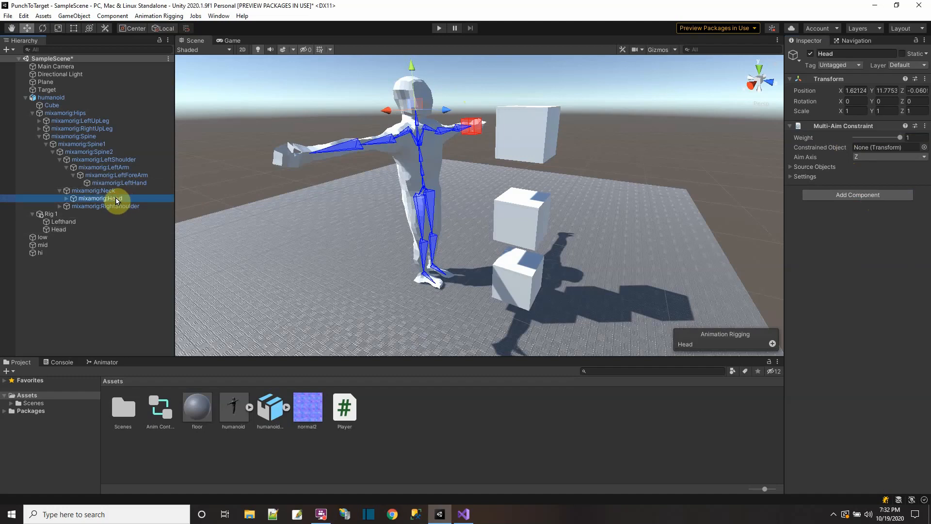
pyautogui.moveTo(116, 200); pyautogui.dragTo(889, 146)
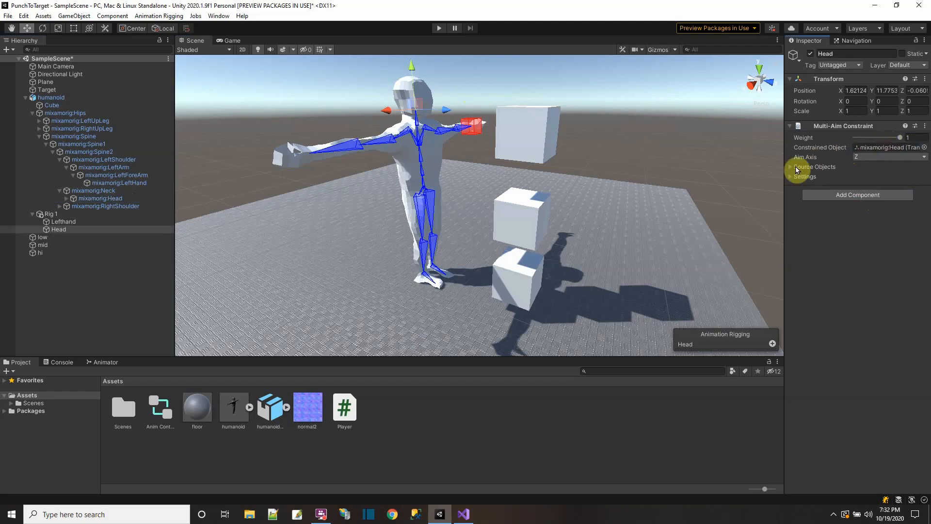
# Step: Assign Target as the source object of the Multi-Aim Constraint and save the scene
pyautogui.click(791, 168)
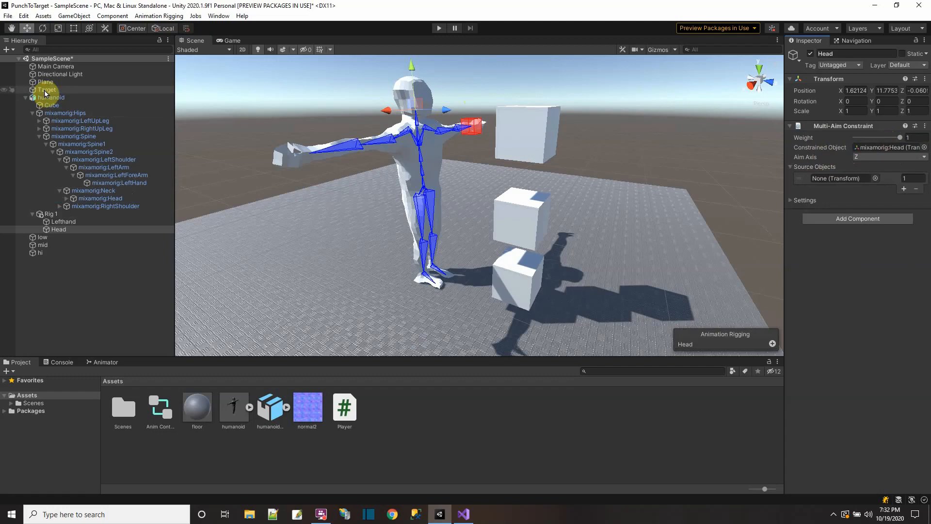
pyautogui.moveTo(45, 93); pyautogui.dragTo(841, 179)
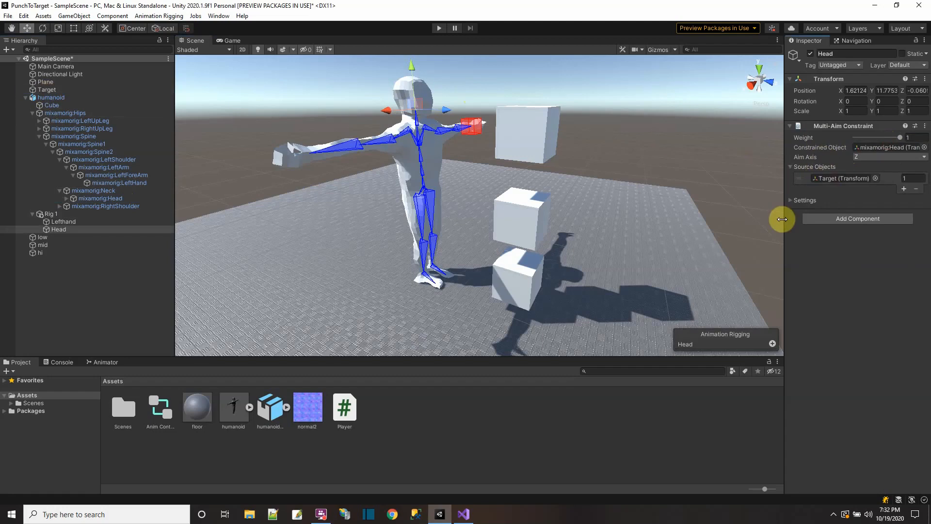
pyautogui.click(8, 16)
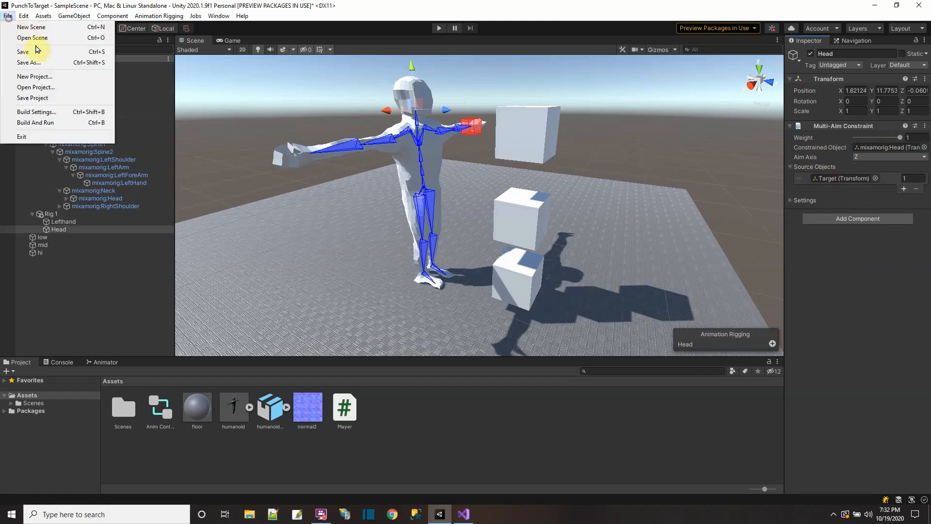
pyautogui.click(30, 50)
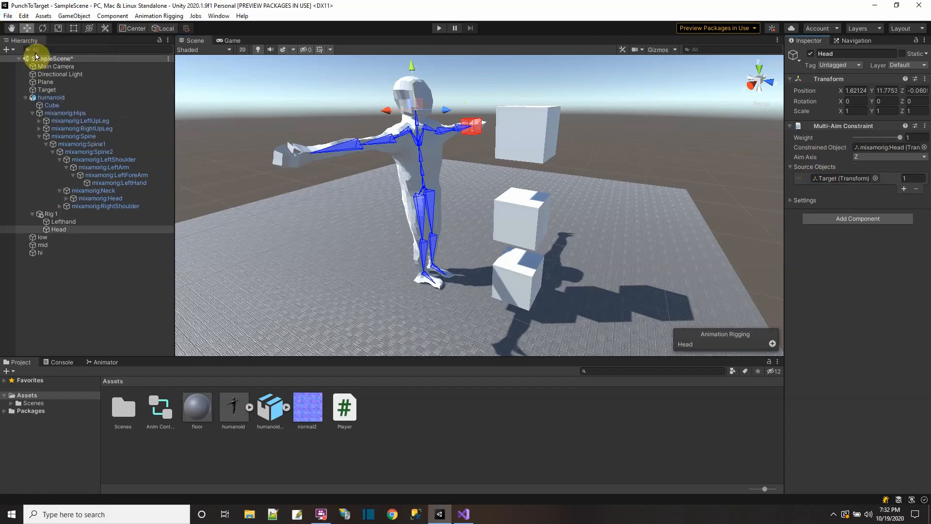
# Step: In the Player script in Visual Studio, declare public MultiAimConstraint head = null; below the lefthand field and save the script
pyautogui.doubleClick(344, 414)
pyautogui.scroll(-5, 316, 291)
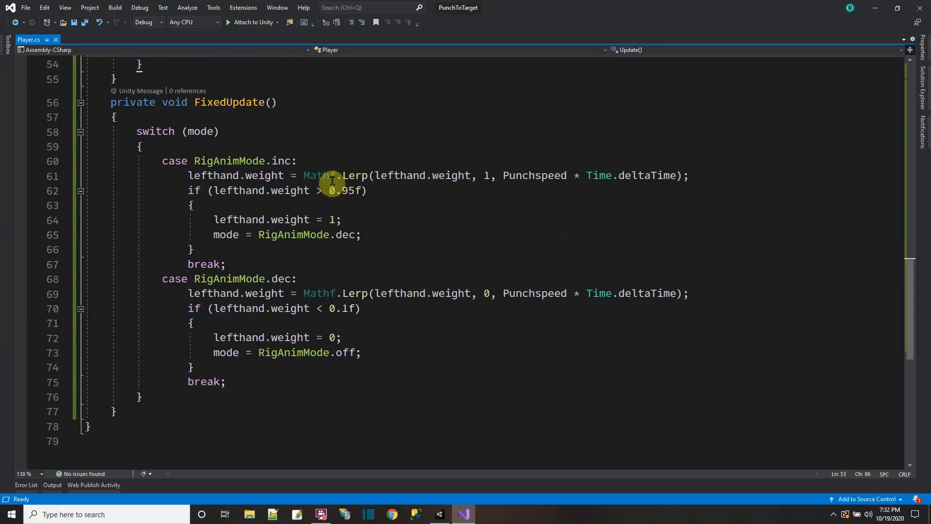
pyautogui.scroll(4, 383, 189)
pyautogui.scroll(3, 317, 199)
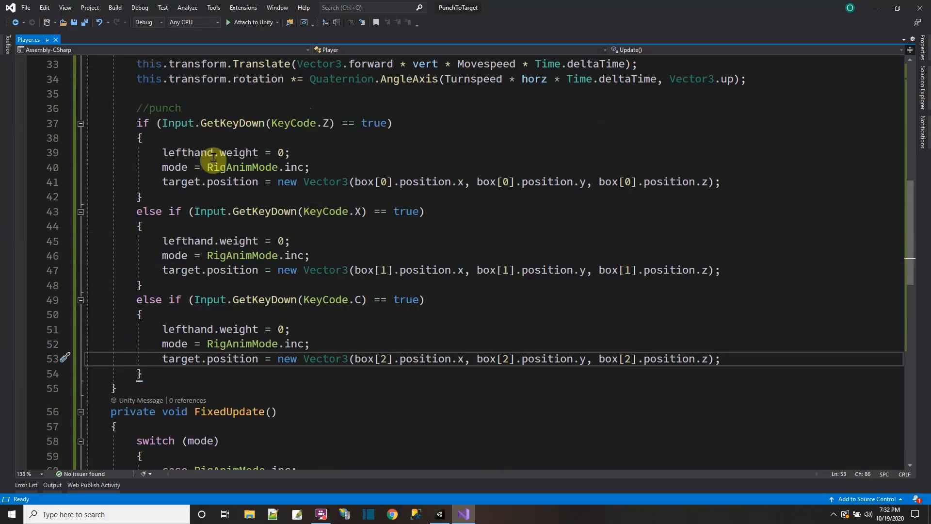
pyautogui.scroll(8, 429, 196)
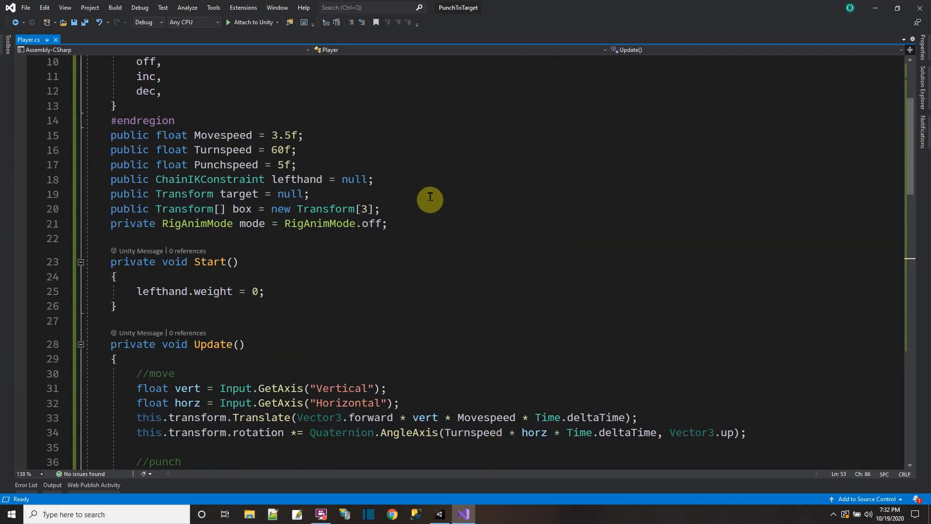
pyautogui.click(394, 181)
pyautogui.press('Return')
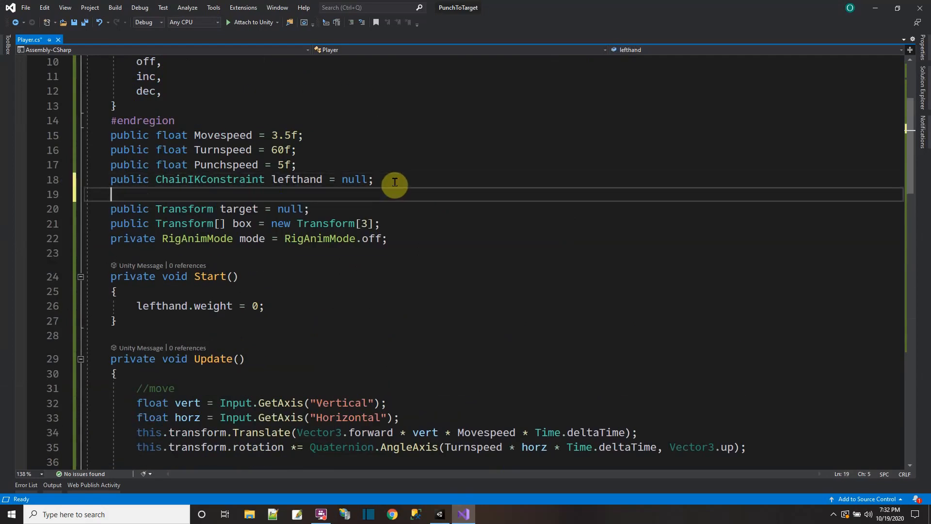
pyautogui.write('public')
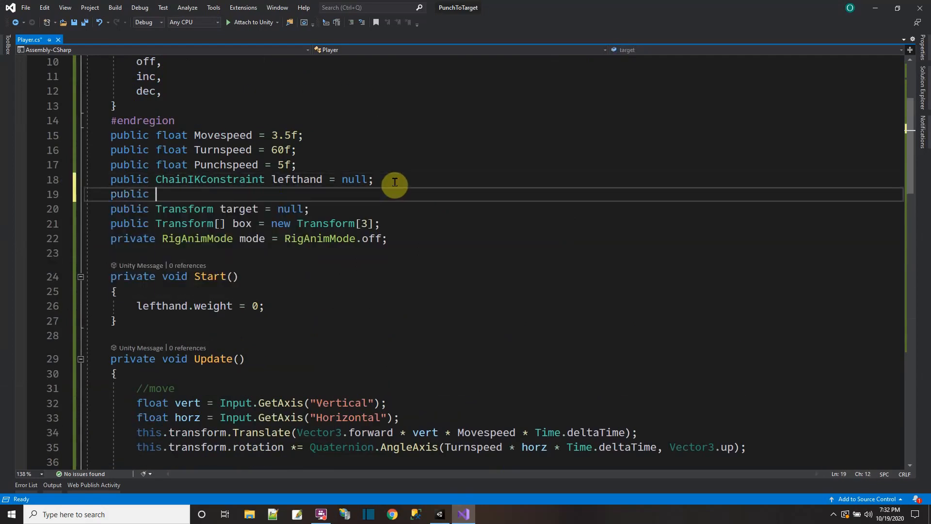
pyautogui.write(' Mult')
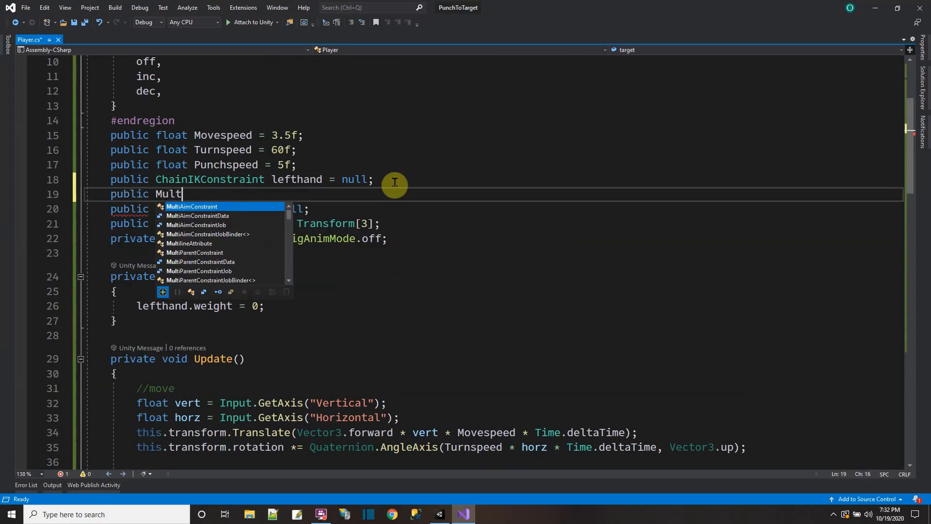
pyautogui.doubleClick(202, 207)
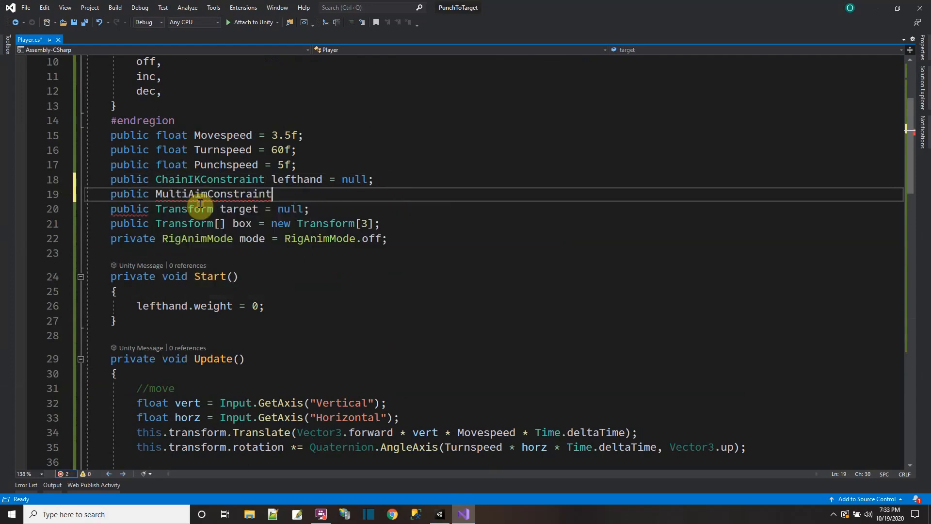
pyautogui.write('head = null;')
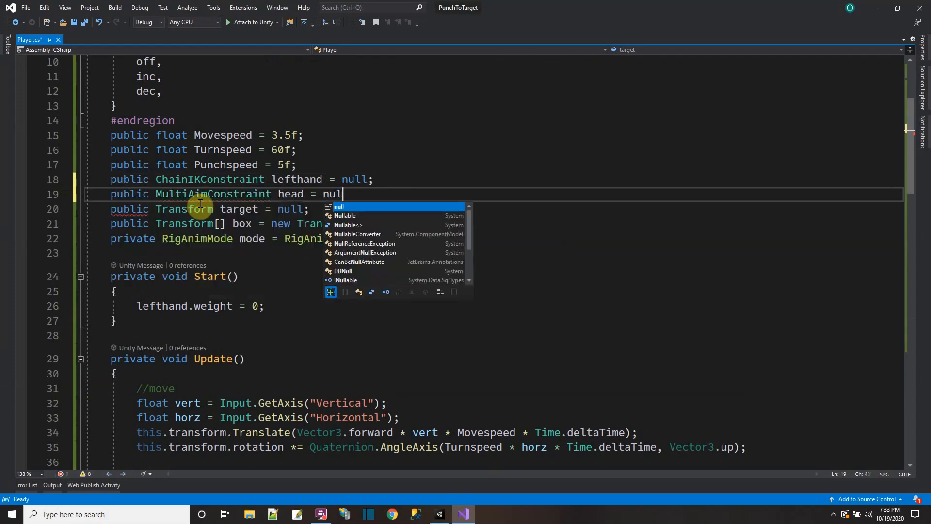
pyautogui.click(81, 24)
# Step: Back in Unity, assign the Head rig object to the Head field of the humanoid's Player script
pyautogui.click(439, 514)
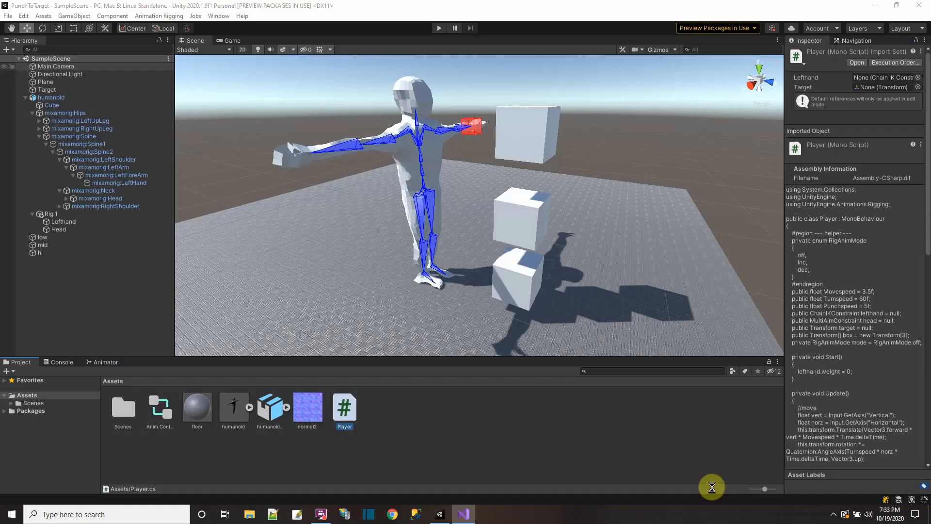
pyautogui.click(45, 99)
pyautogui.scroll(-1, 854, 375)
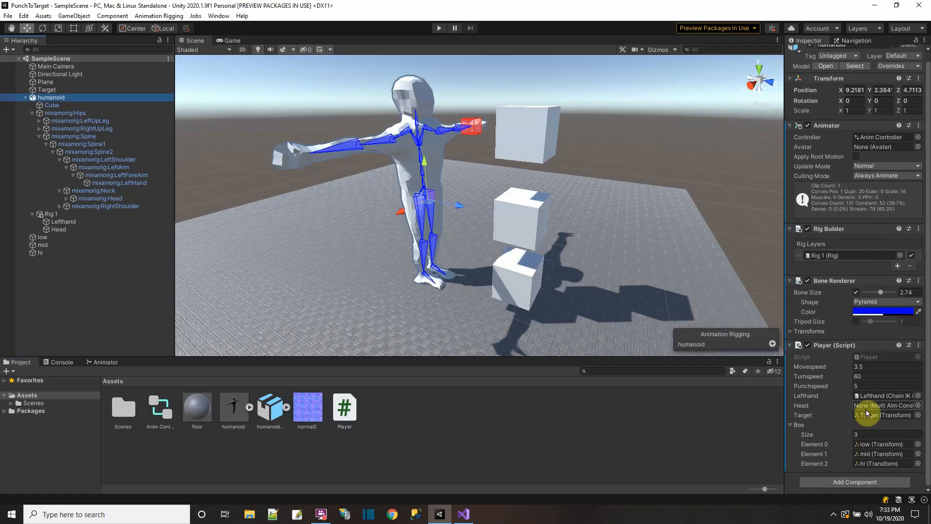
pyautogui.moveTo(58, 228); pyautogui.dragTo(871, 405)
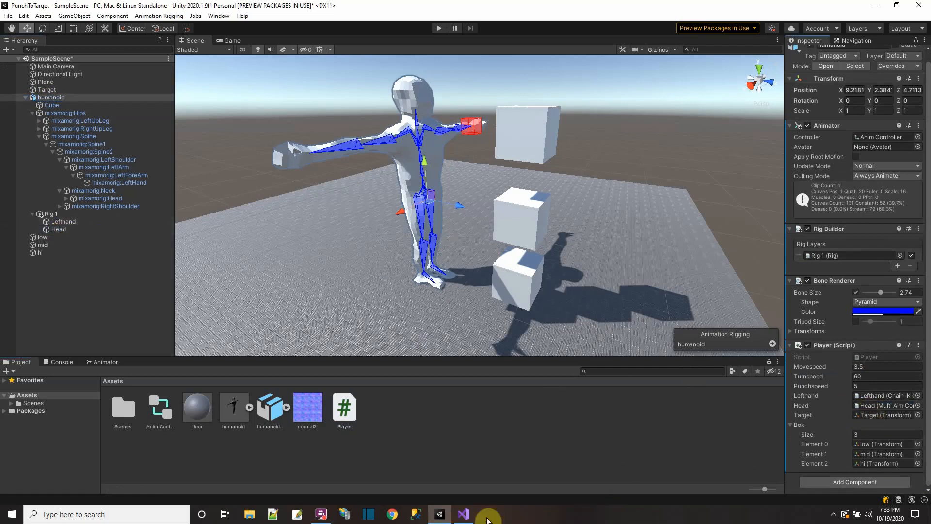
# Step: In the Player script in Visual Studio, add head.weight = 0; to Start() below the lefthand weight line and save
pyautogui.click(464, 513)
pyautogui.click(274, 307)
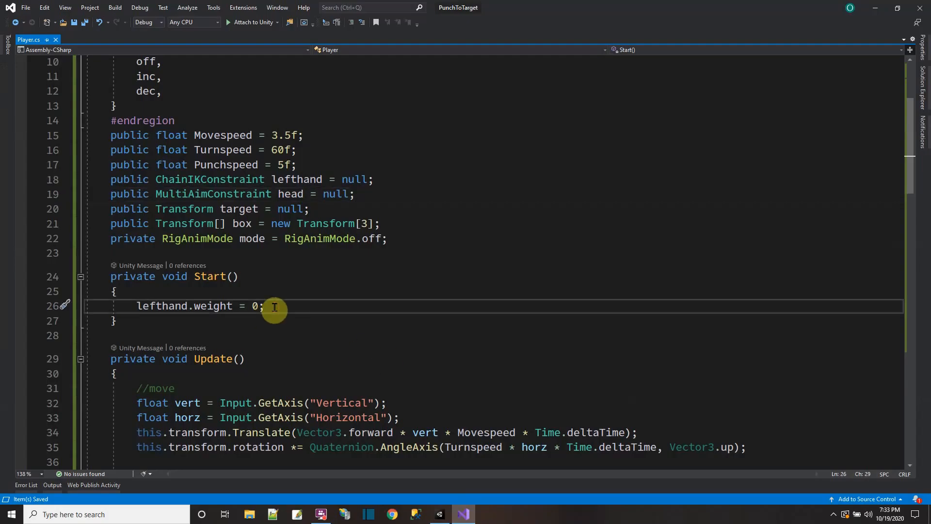
pyautogui.press('Return')
pyautogui.write('head.weight = 0;')
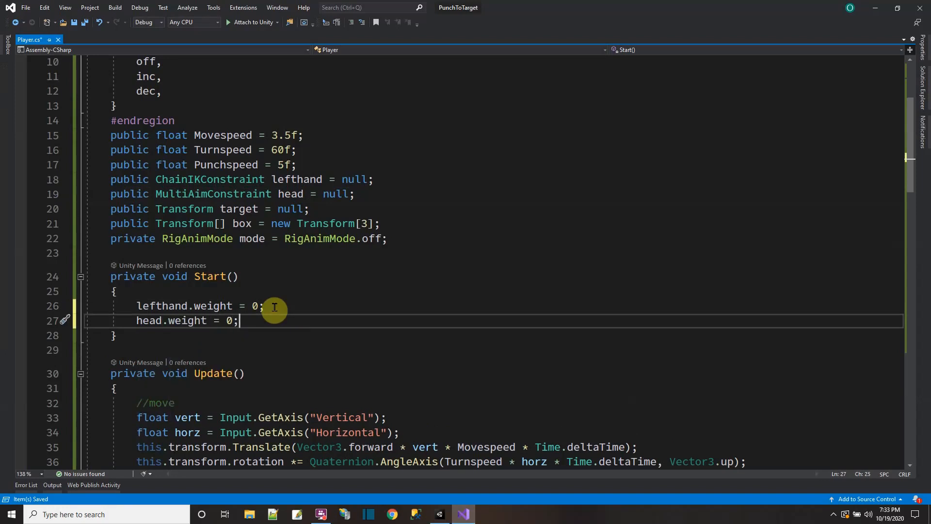
pyautogui.scroll(-2, 274, 307)
pyautogui.click(85, 23)
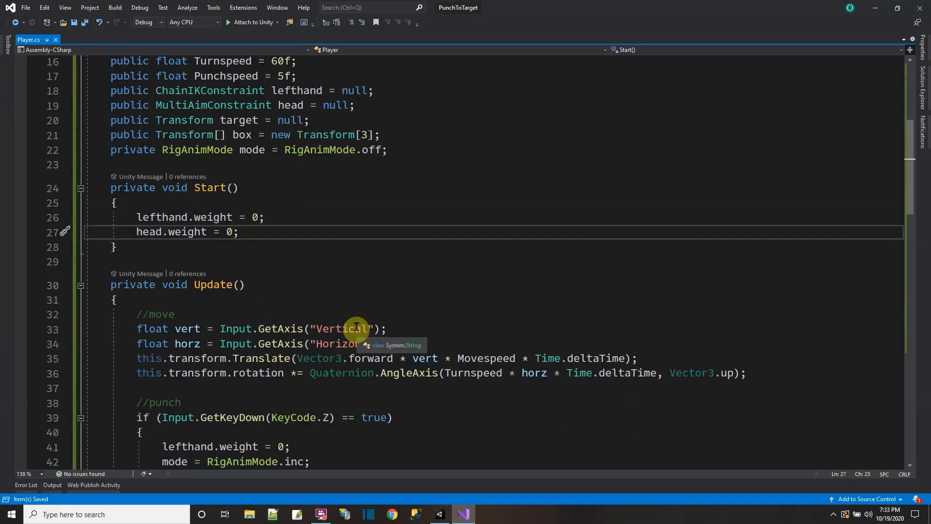
# Step: Add head.weight = 1; as the first statement of the KeyCode.Z punch block in Update()
pyautogui.scroll(-6, 350, 324)
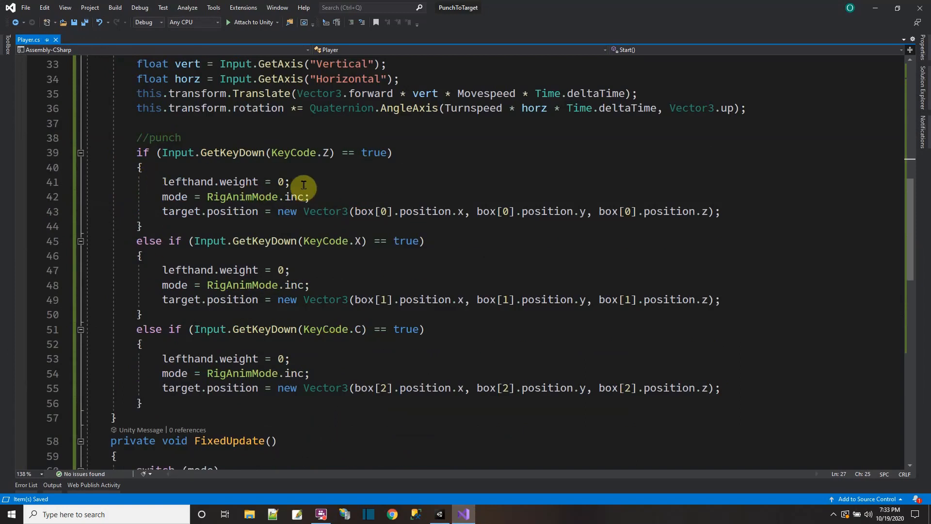
pyautogui.click(265, 168)
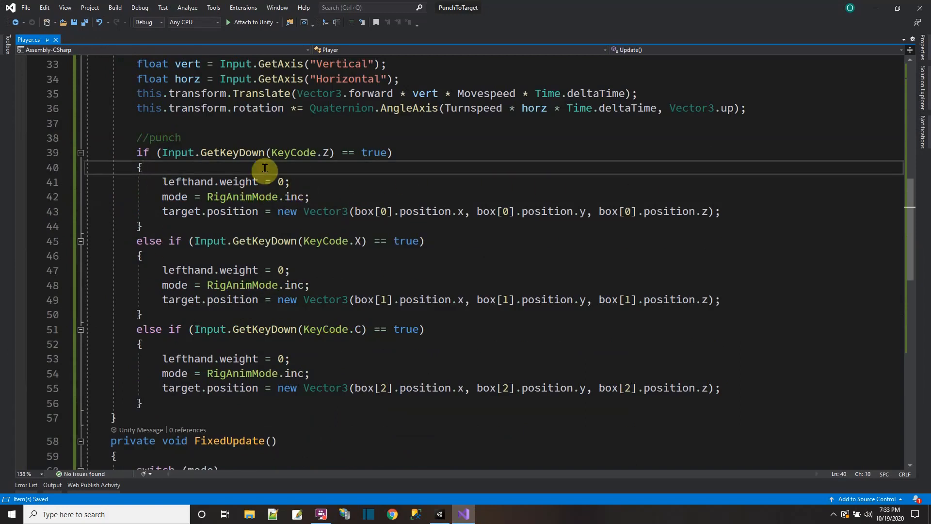
pyautogui.press('Return')
pyautogui.write('head.weight ')
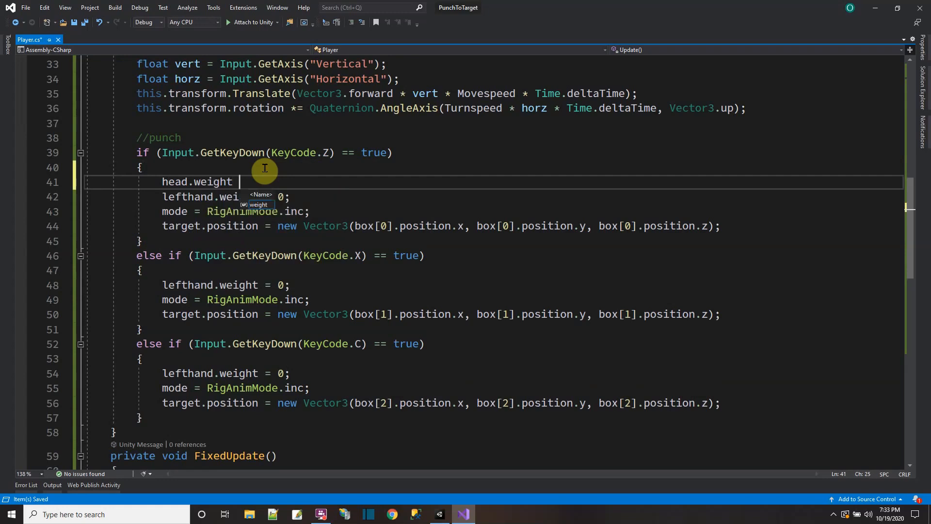
pyautogui.write('= 1;')
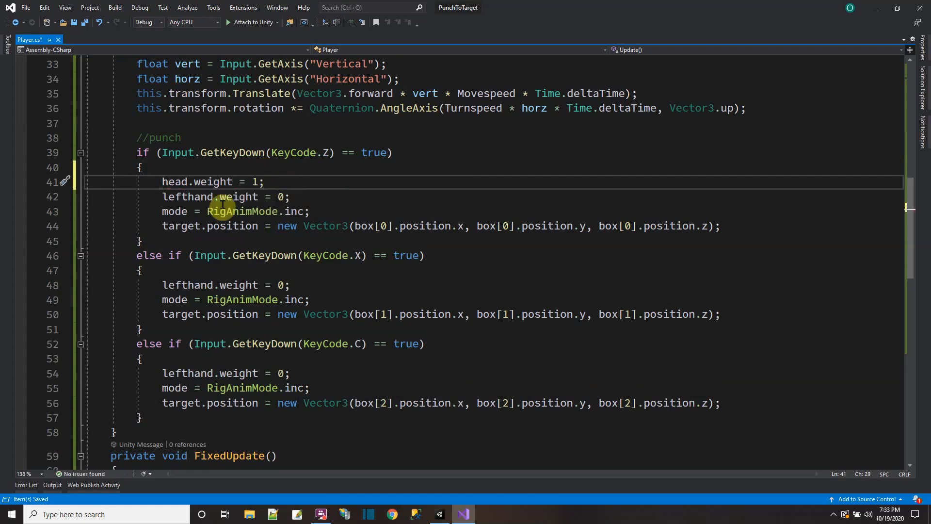
# Step: Copy the head.weight = 1; line to the start of the KeyCode.X and KeyCode.C punch blocks and save the script
pyautogui.moveTo(161, 182); pyautogui.dragTo(245, 182)
pyautogui.rightClick(245, 183)
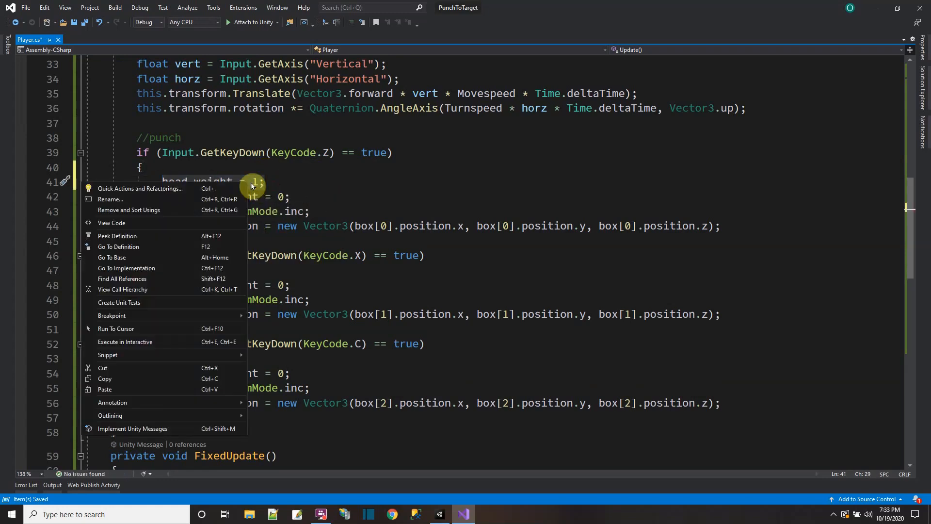
pyautogui.click(126, 378)
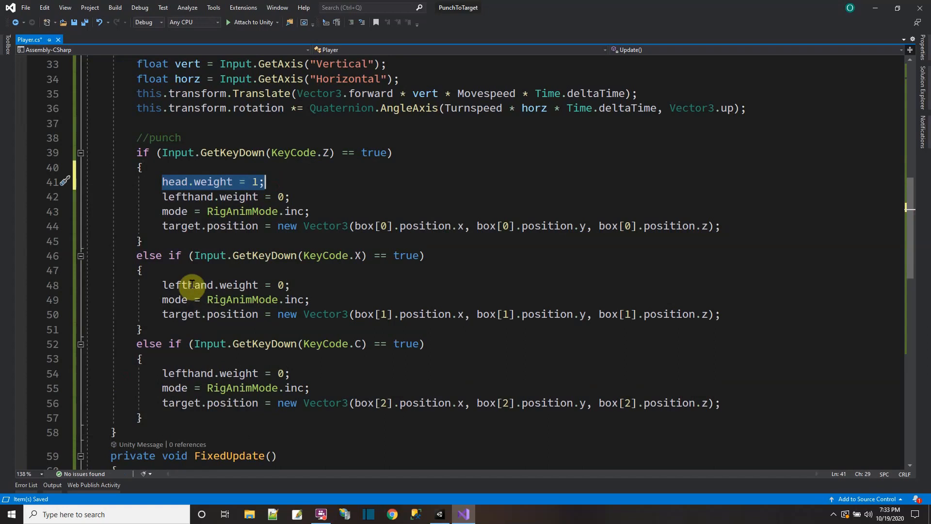
pyautogui.click(183, 270)
pyautogui.press('Return')
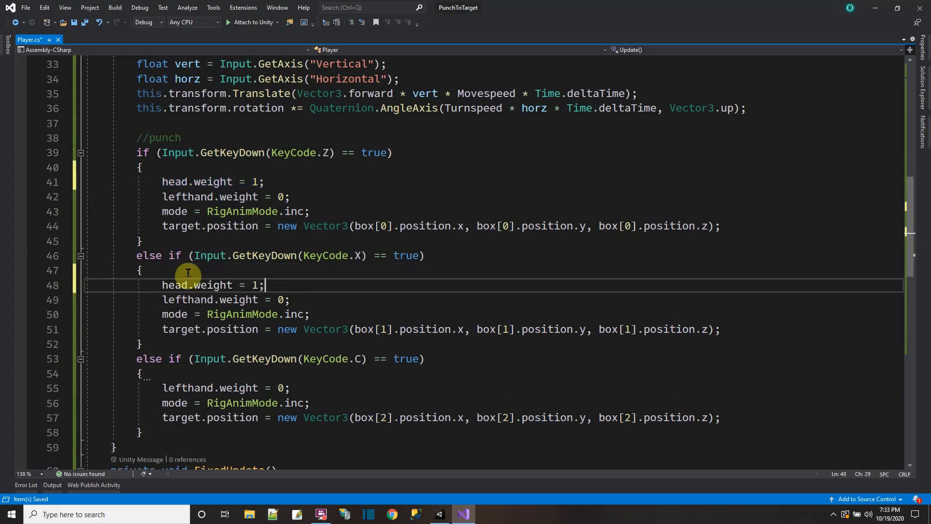
pyautogui.click(185, 373)
pyautogui.press('Return')
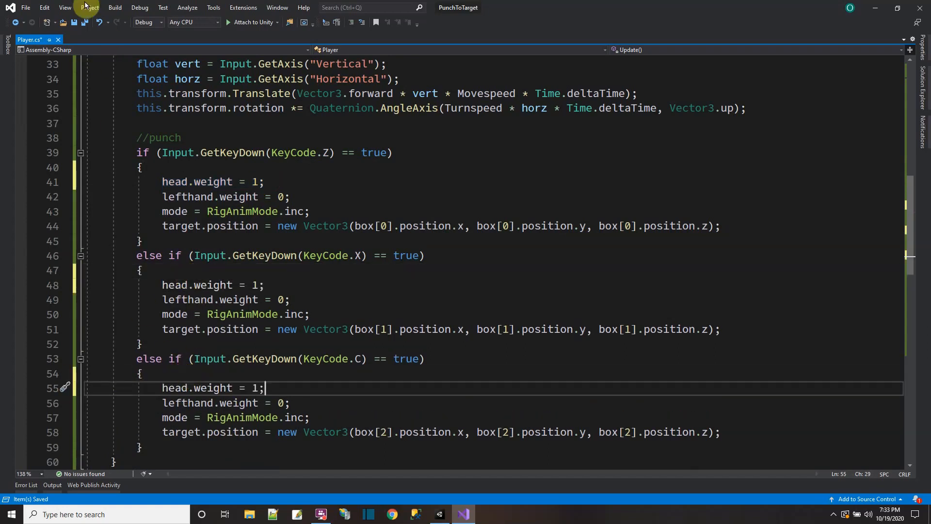
pyautogui.click(84, 23)
# Step: In the RigAnimMode.dec case of FixedUpdate(), add head.weight = 0; above lefthand.weight = 0; inside the if block and save
pyautogui.scroll(-3, 274, 233)
pyautogui.scroll(-6, 275, 233)
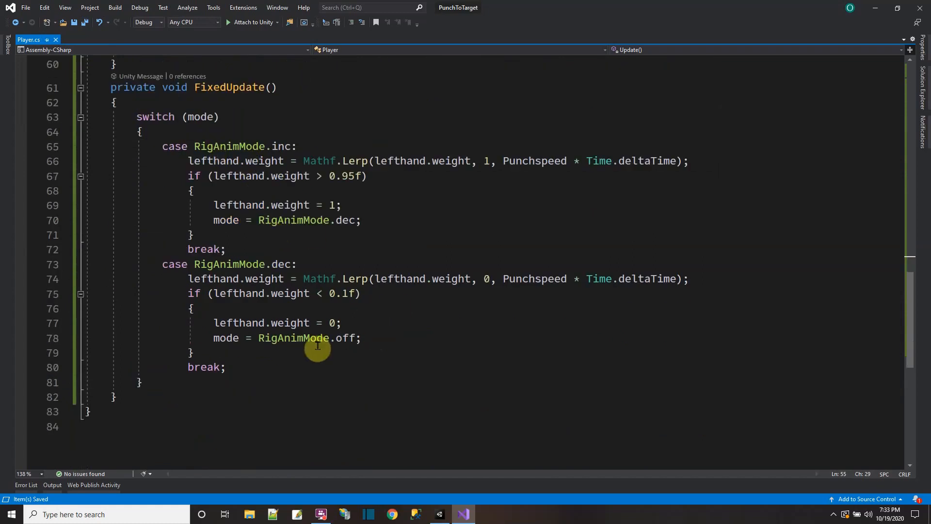
pyautogui.click(228, 354)
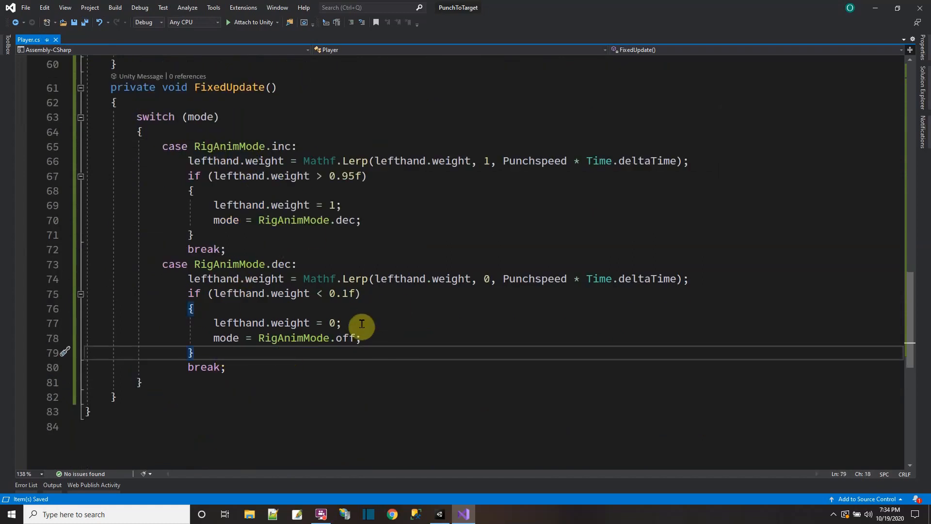
pyautogui.click(265, 308)
pyautogui.press('Return')
pyautogui.write('head.weight')
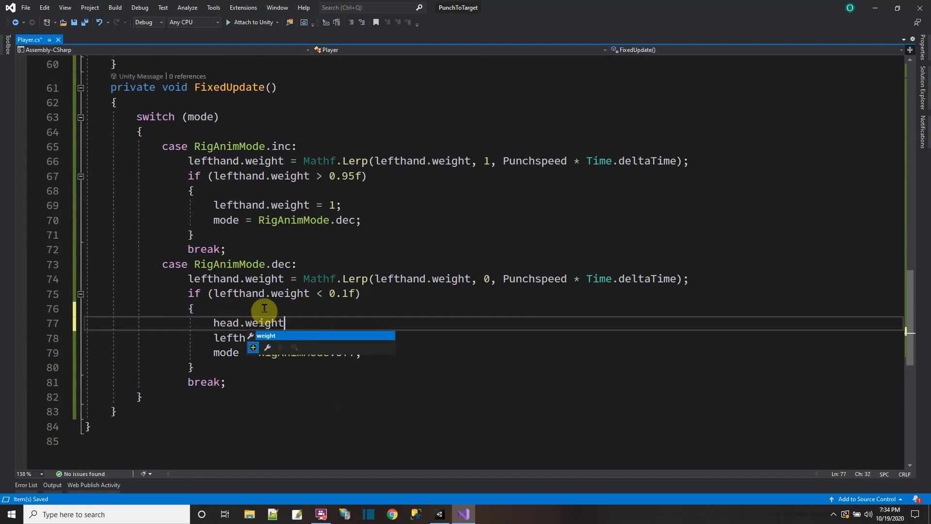
pyautogui.press('Escape')
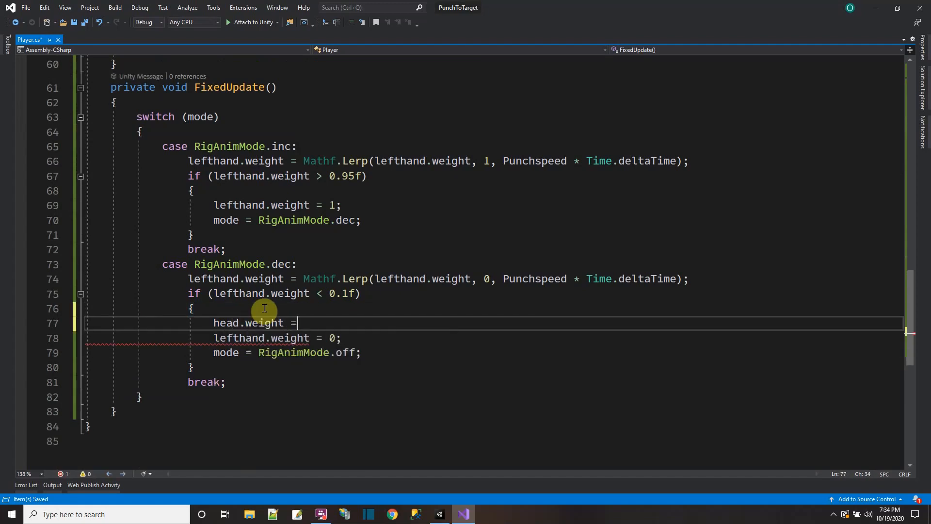
pyautogui.click(85, 22)
# Step: Play-test the scene in Unity by turning the humanoid and triggering punches at the cubes, and stop play mode
pyautogui.moveTo(436, 517)
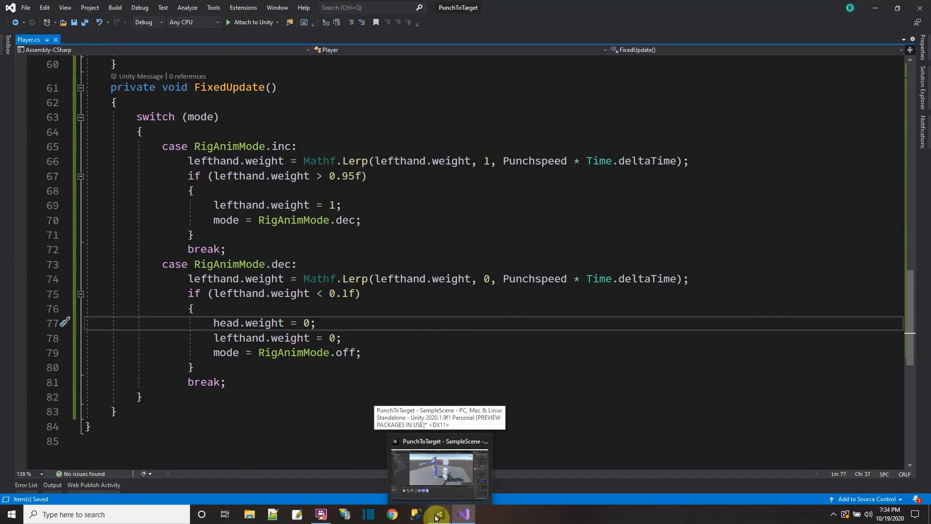
pyautogui.click(436, 517)
pyautogui.click(435, 28)
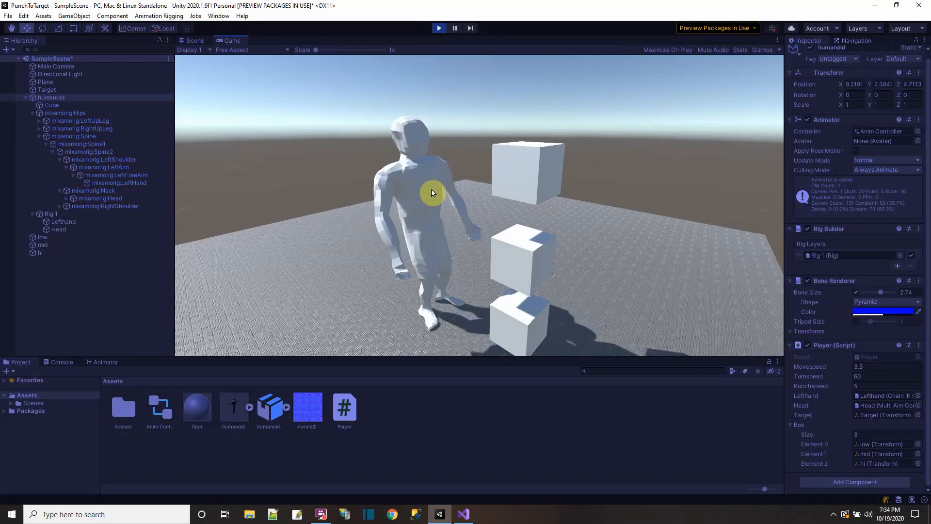
pyautogui.press('d')
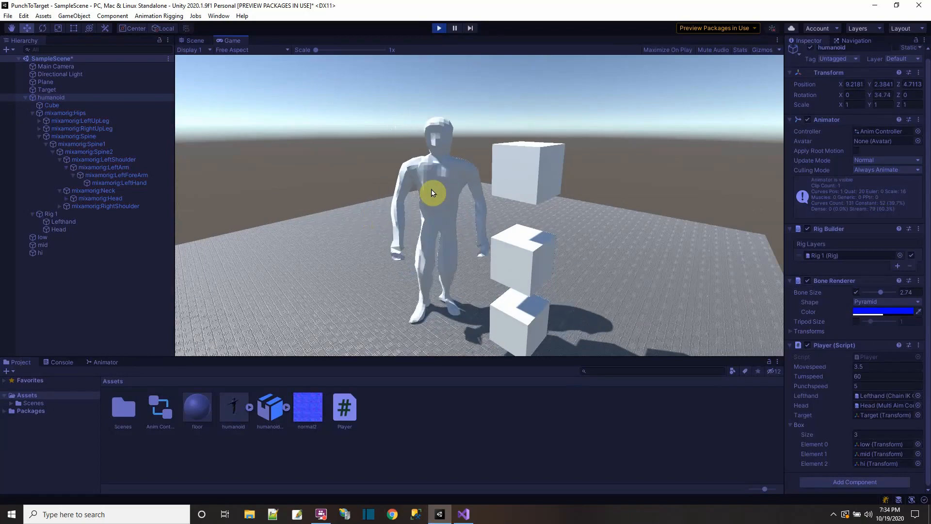
pyautogui.press('space')
pyautogui.press('space')
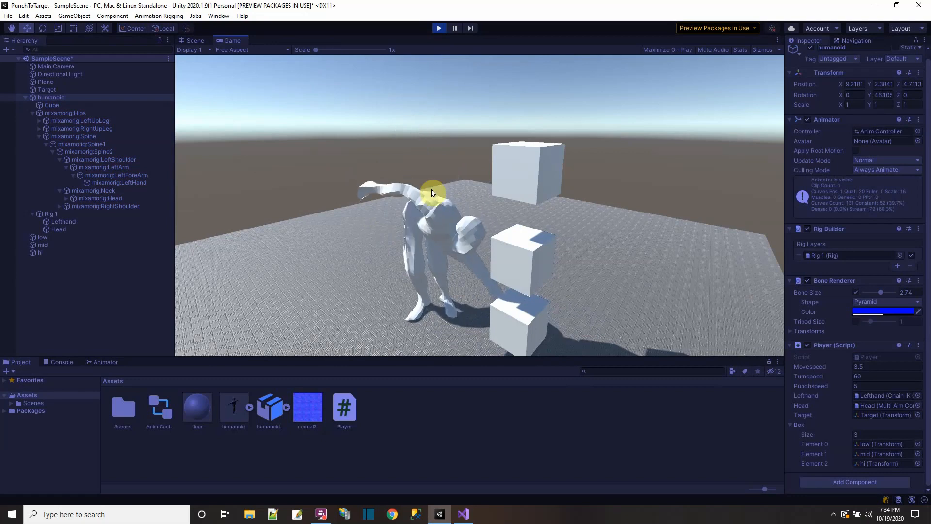
pyautogui.press('space')
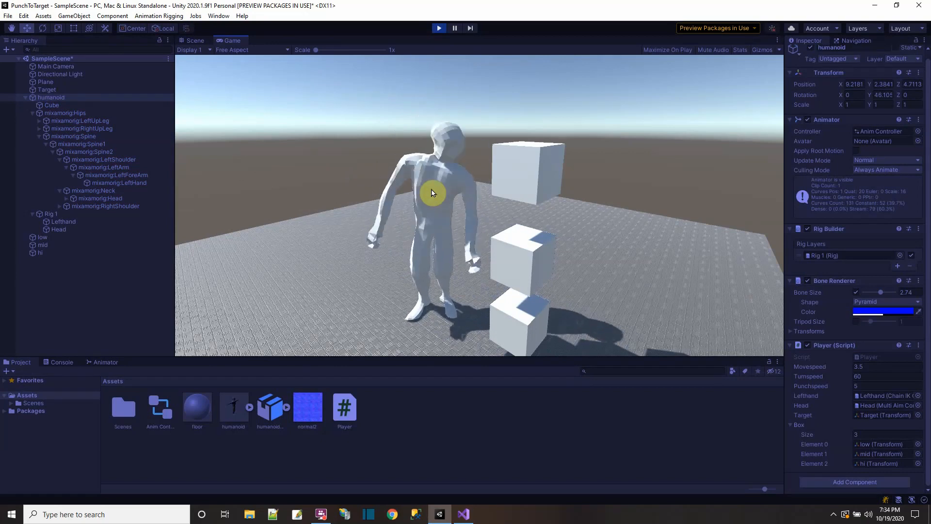
pyautogui.press('space')
pyautogui.press('space')
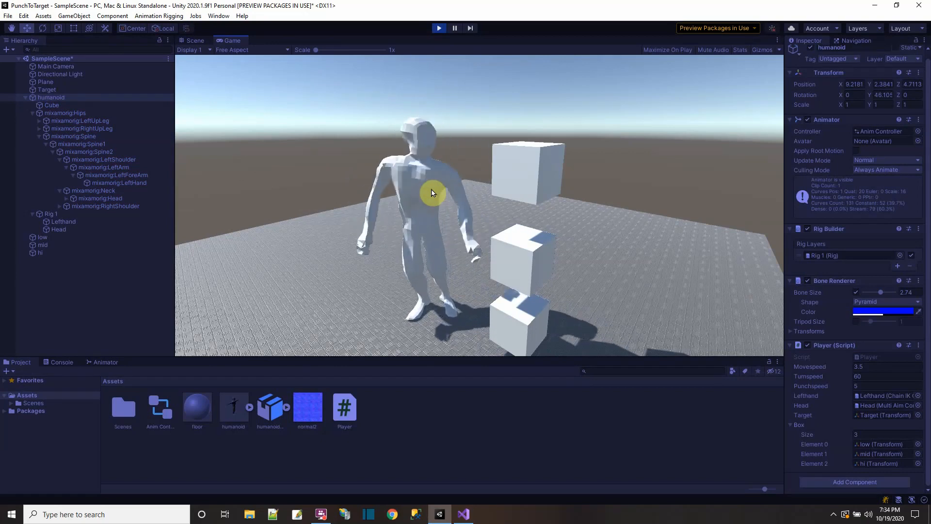
pyautogui.press('space')
pyautogui.click(438, 32)
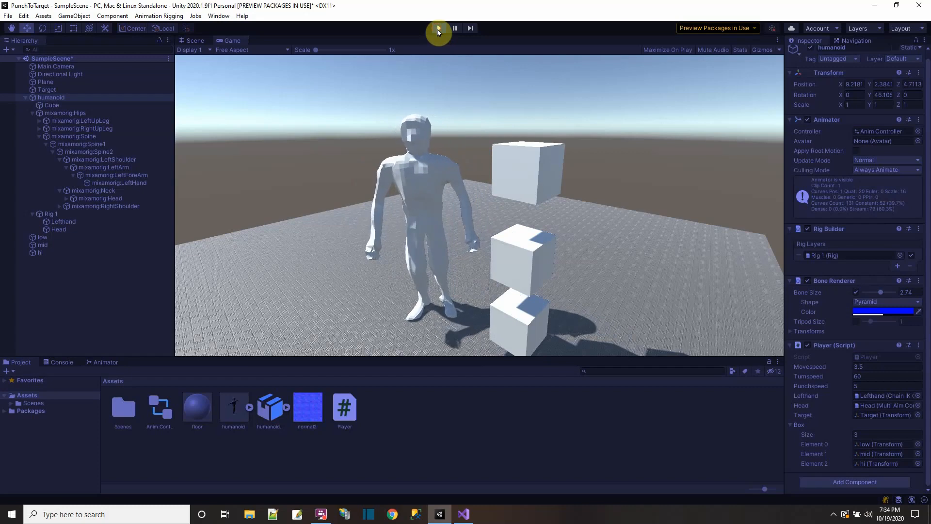
pyautogui.click(438, 29)
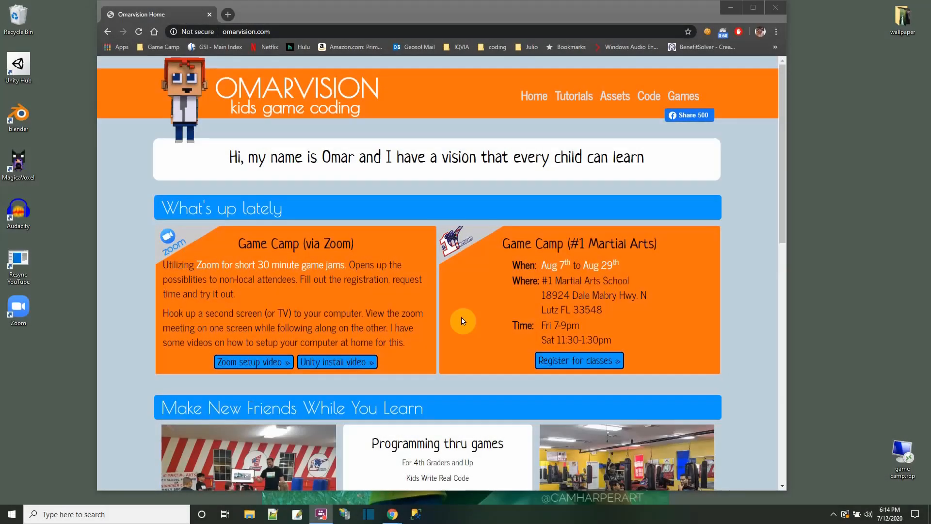
# Step: Browse the Tutorials and Games pages of the Omarvision website in the browser
pyautogui.click(574, 99)
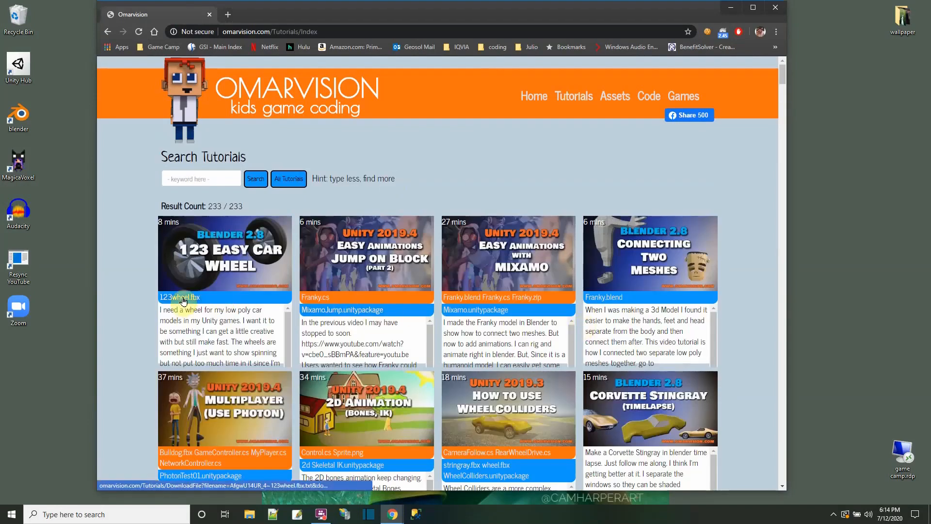
pyautogui.click(318, 301)
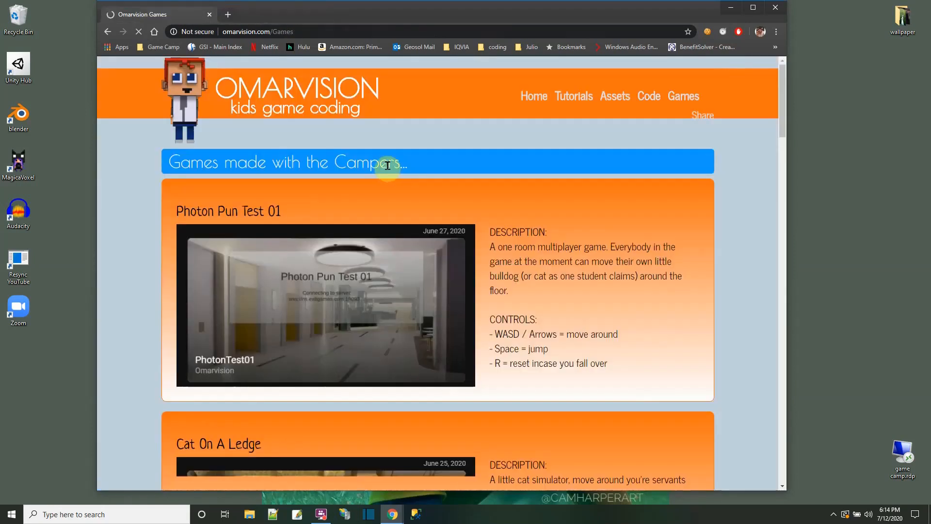
pyautogui.scroll(-10, 409, 276)
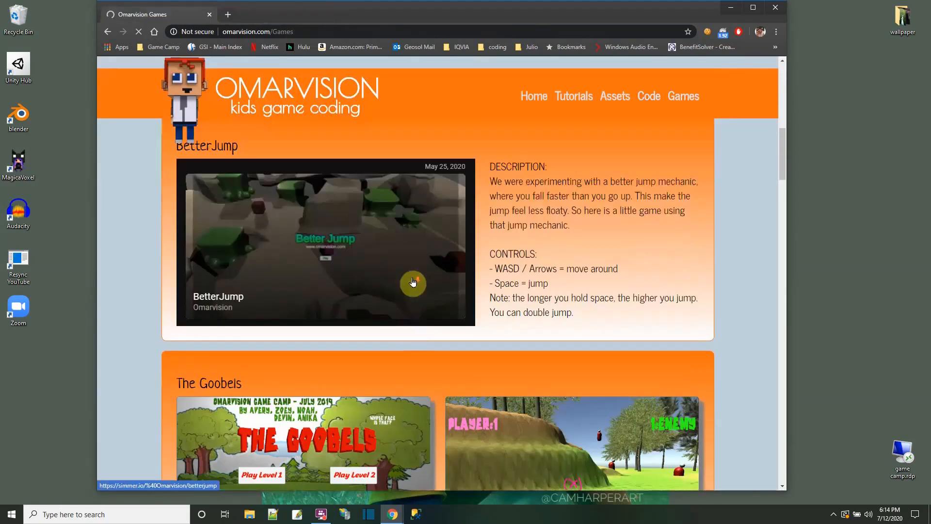
pyautogui.scroll(-10, 413, 282)
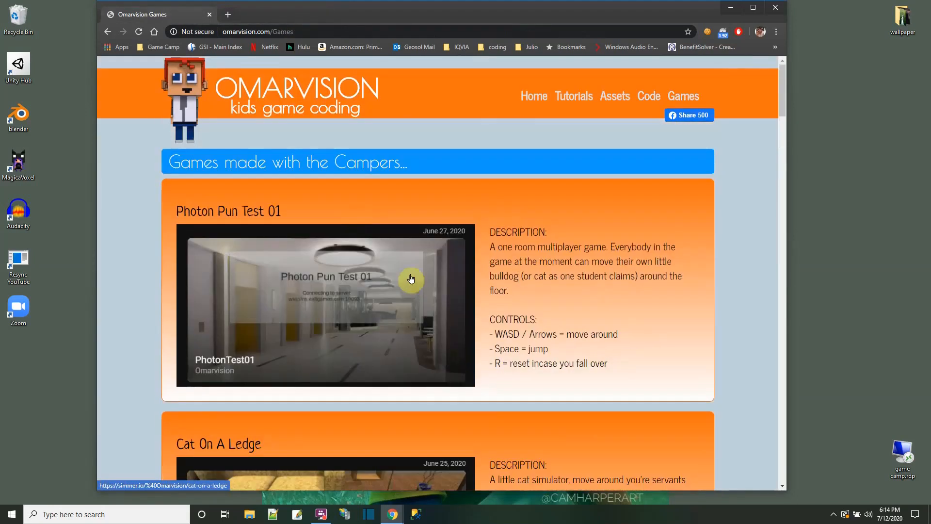